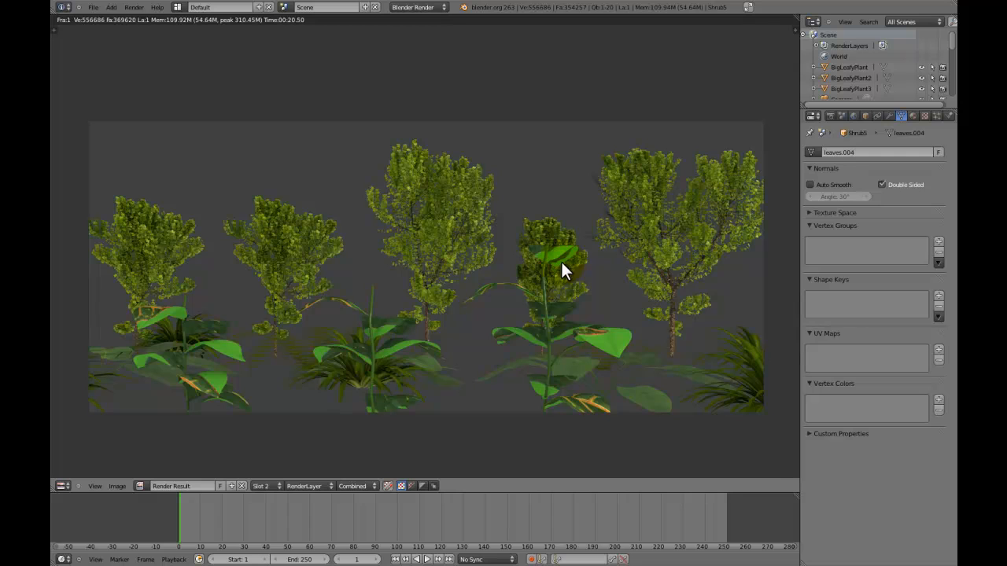
Start saving the file under a new name and create a folder named Part 7 in the Rainforest project directory
{"action": "left_click", "coordinate": [91, 8]}
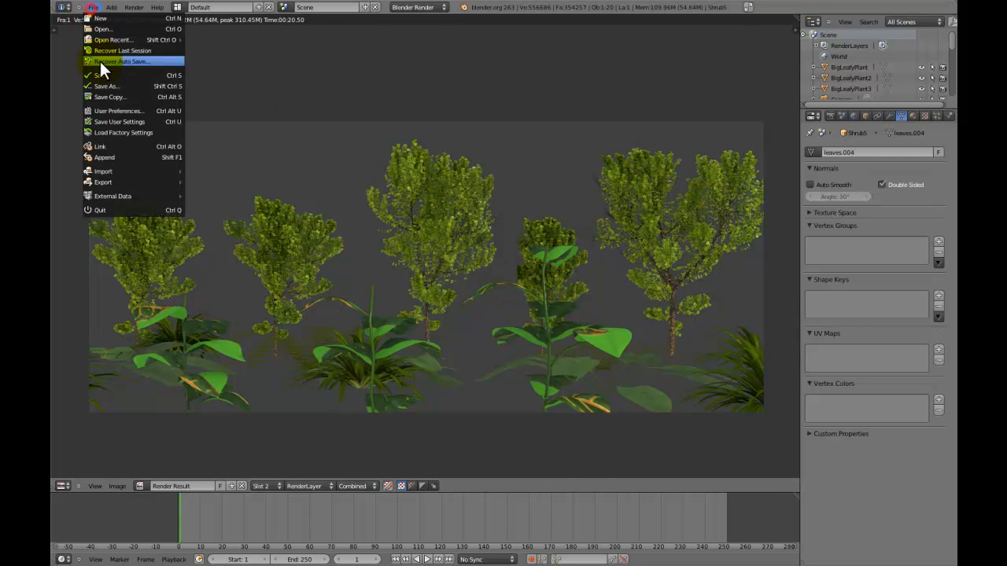
{"action": "left_click", "coordinate": [101, 83]}
{"action": "left_click", "coordinate": [209, 63]}
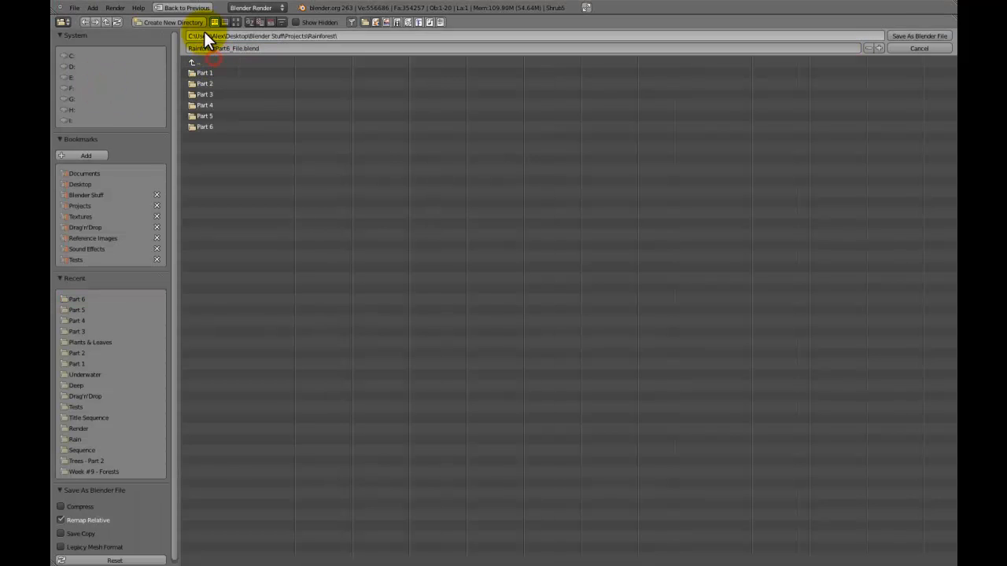
{"action": "left_click", "coordinate": [191, 22]}
{"action": "left_click", "coordinate": [191, 24]}
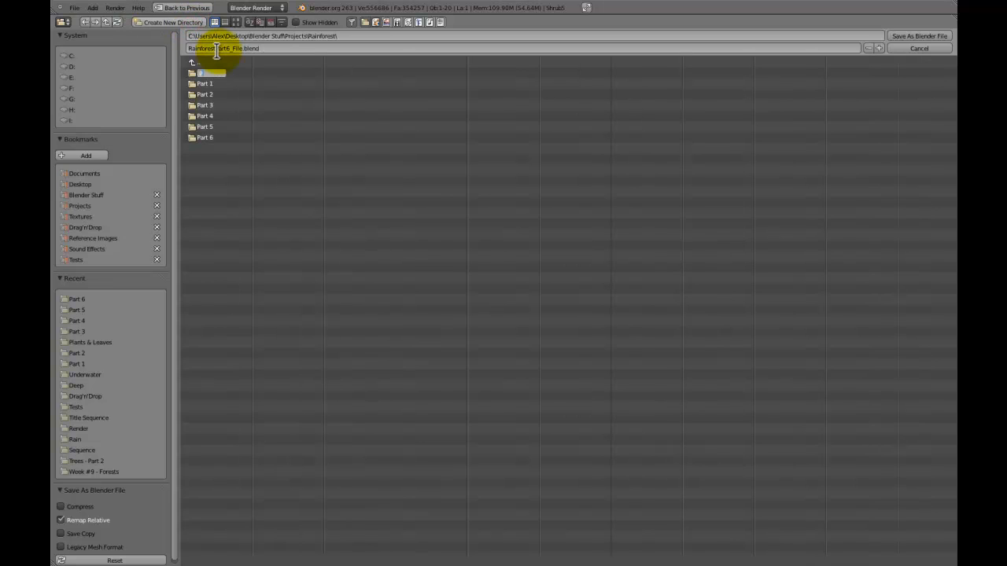
{"action": "key", "text": "Return"}
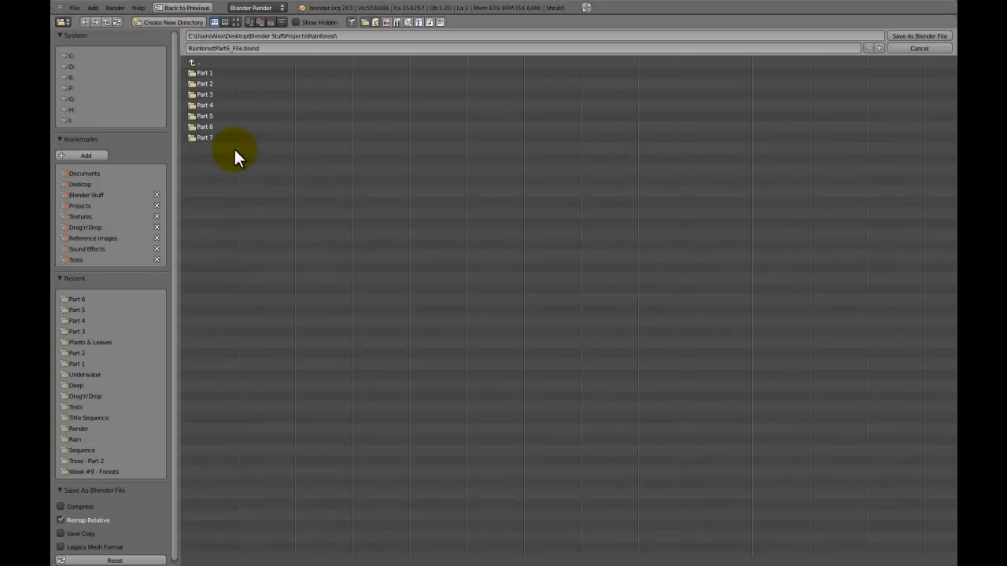
Save the file as RainforestPart7_File.blend inside the Part 7 folder
{"action": "left_click", "coordinate": [206, 138]}
{"action": "left_click", "coordinate": [240, 48]}
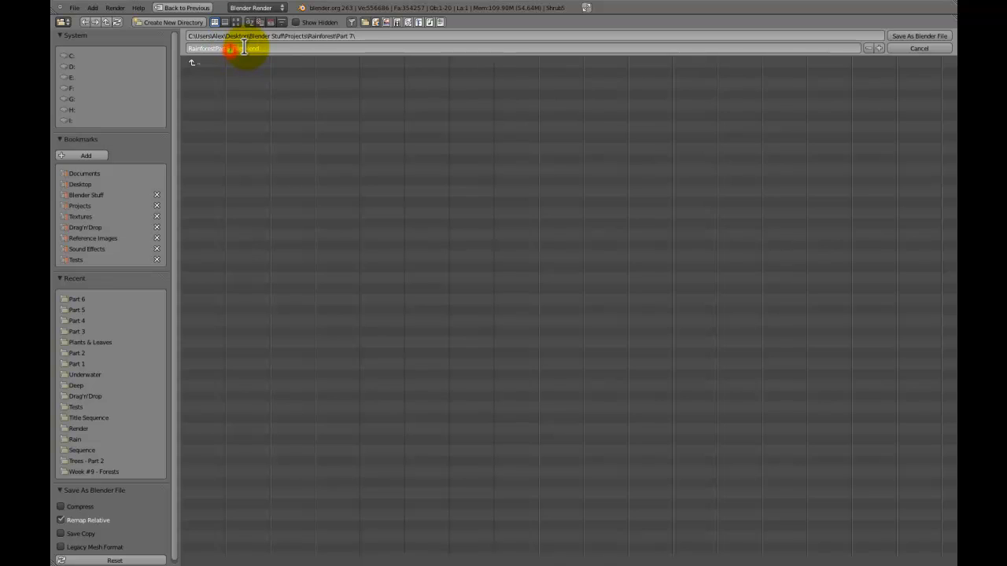
{"action": "key", "text": "Return"}
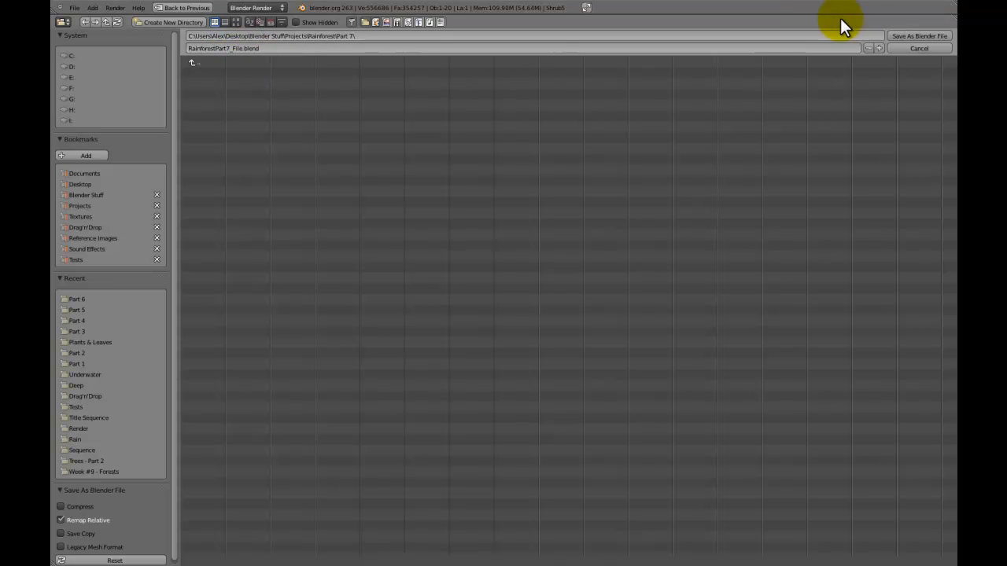
{"action": "left_click", "coordinate": [892, 36]}
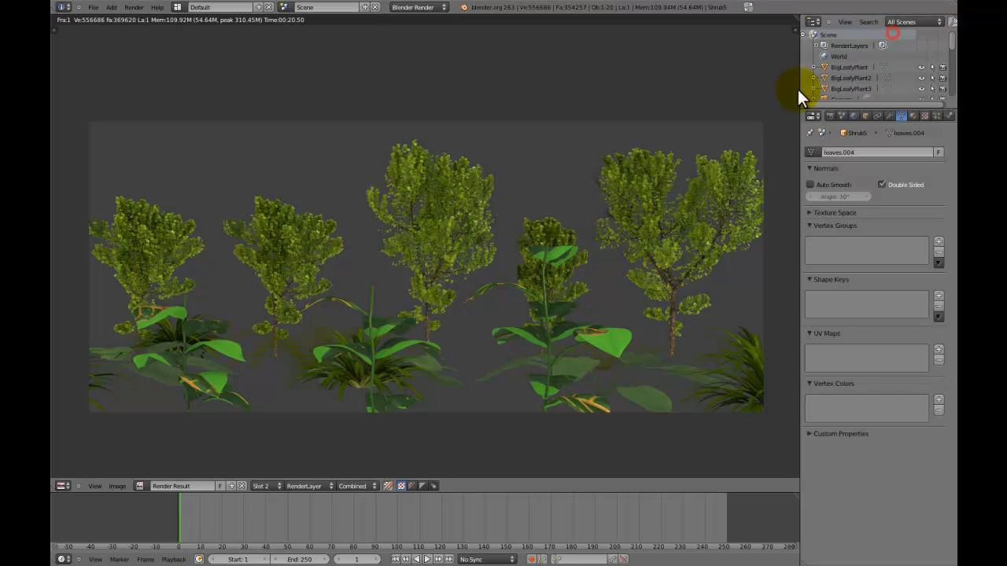
Close the render result and return to the 3D scene view
{"action": "left_click", "coordinate": [438, 264]}
{"action": "scroll", "coordinate": [460, 364], "scroll_direction": "down", "scroll_amount": 3}
{"action": "scroll", "coordinate": [461, 361], "scroll_direction": "up", "scroll_amount": 3}
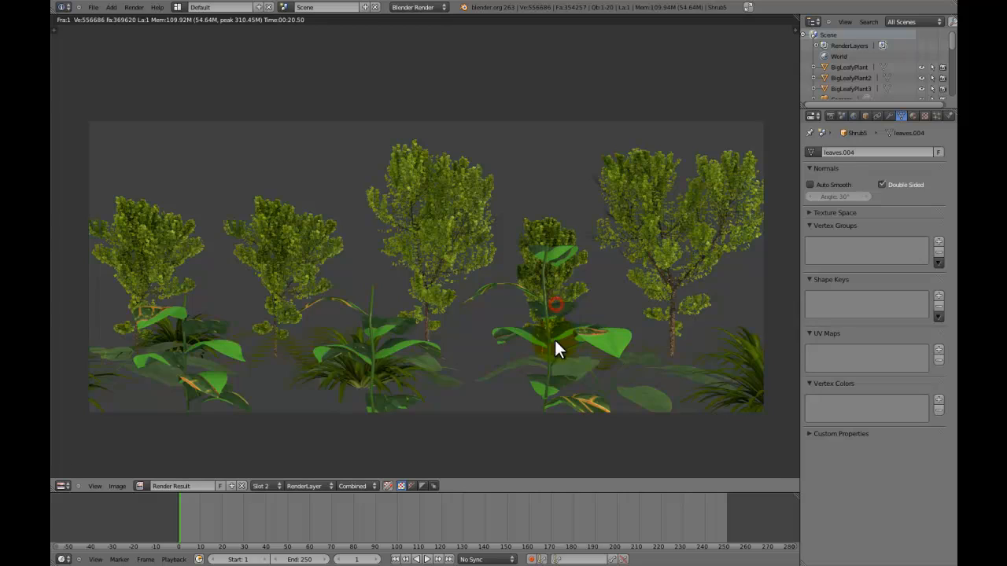
{"action": "key", "text": "Escape"}
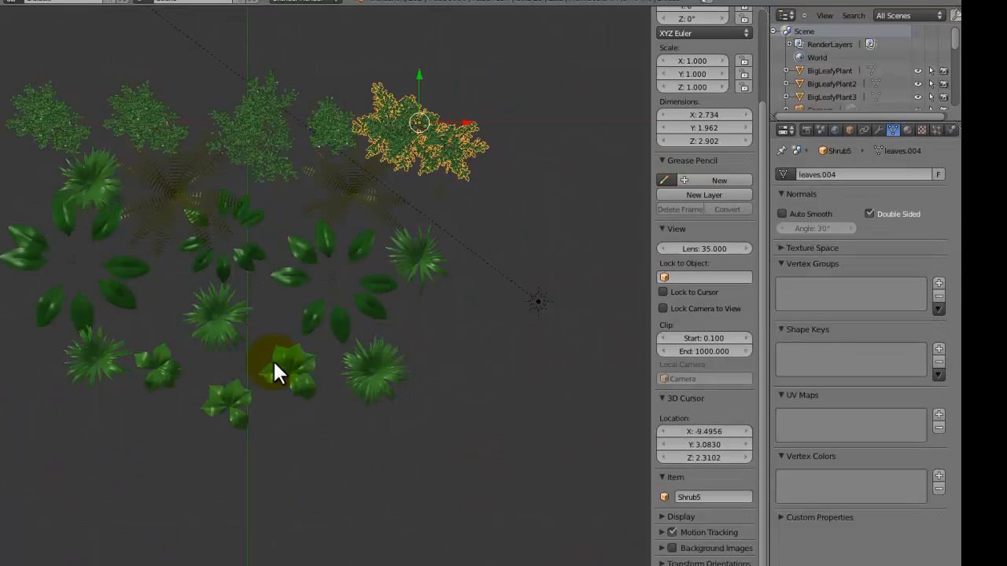
Set the texture mapping coordinates of BigLeafyPlant3's BigLeaf2 material to UV and check the texture mapping of the other leafy plants
{"action": "right_click", "coordinate": [402, 300]}
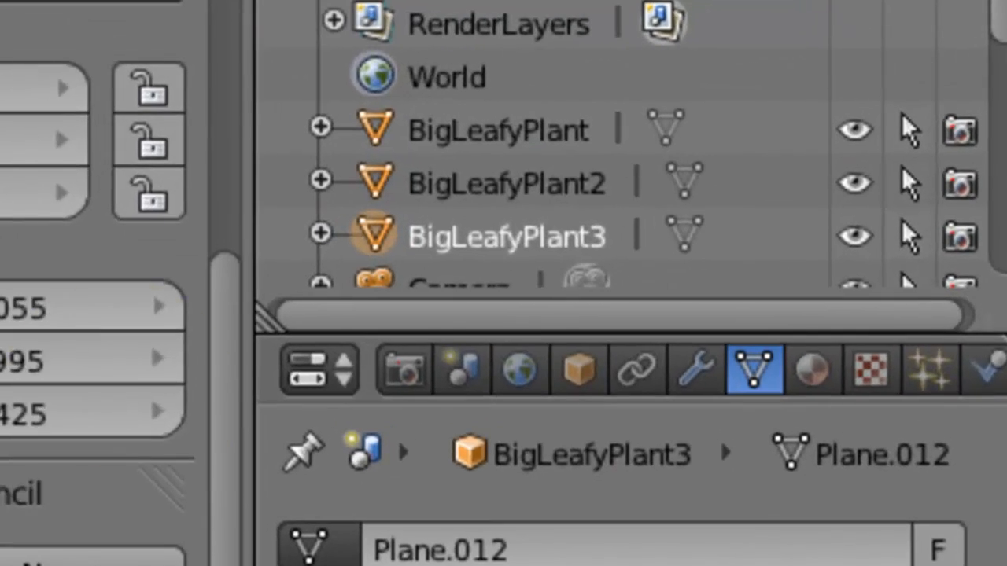
{"action": "left_click", "coordinate": [801, 350]}
{"action": "left_click", "coordinate": [472, 565]}
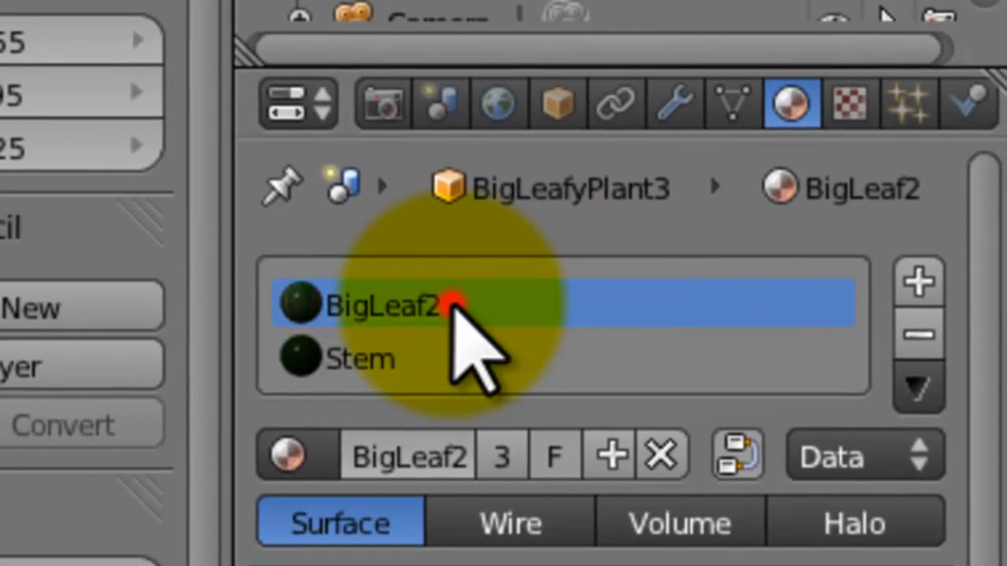
{"action": "left_click", "coordinate": [850, 98]}
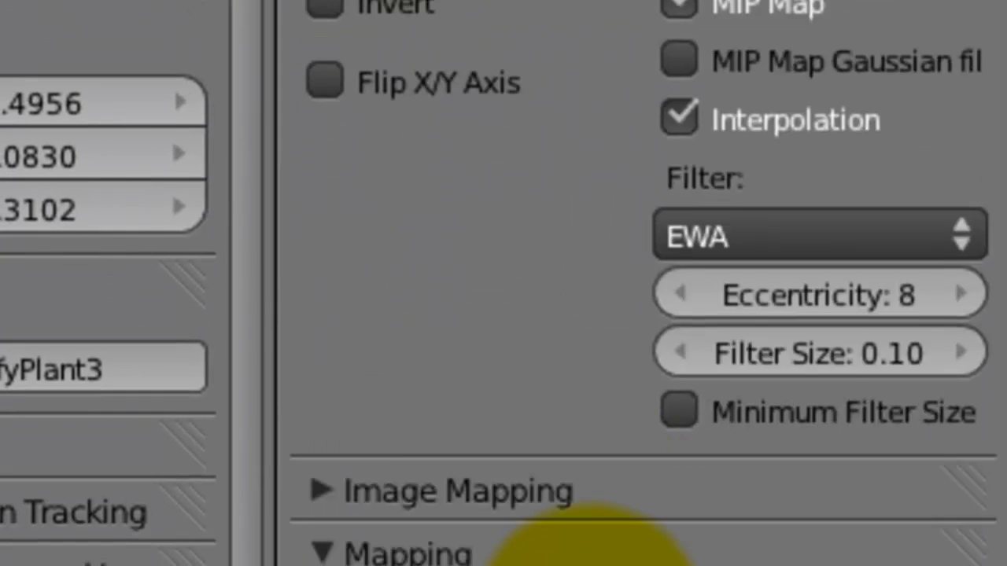
{"action": "scroll", "coordinate": [598, 551], "scroll_direction": "down", "scroll_amount": 3}
{"action": "left_click", "coordinate": [602, 316]}
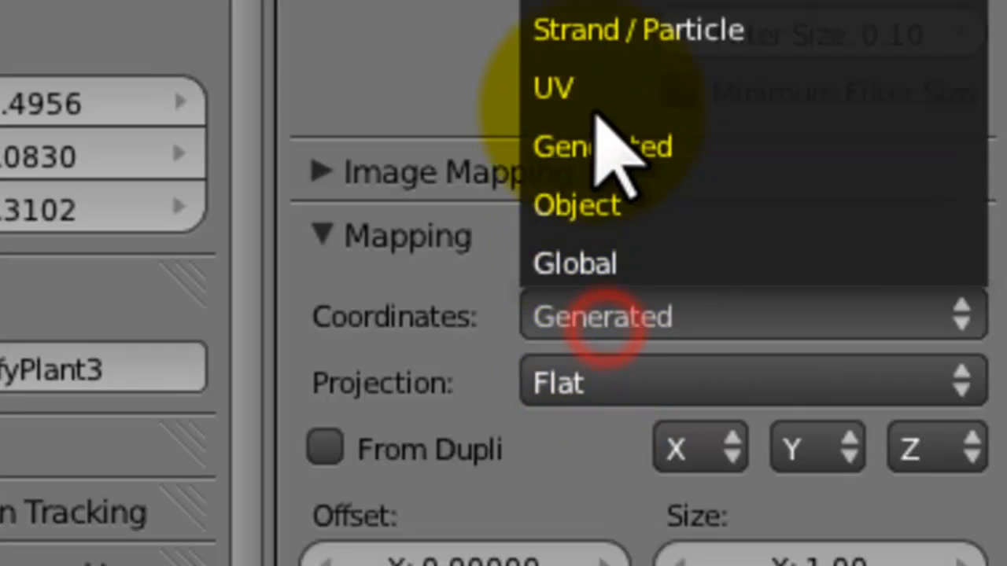
{"action": "left_click", "coordinate": [590, 91]}
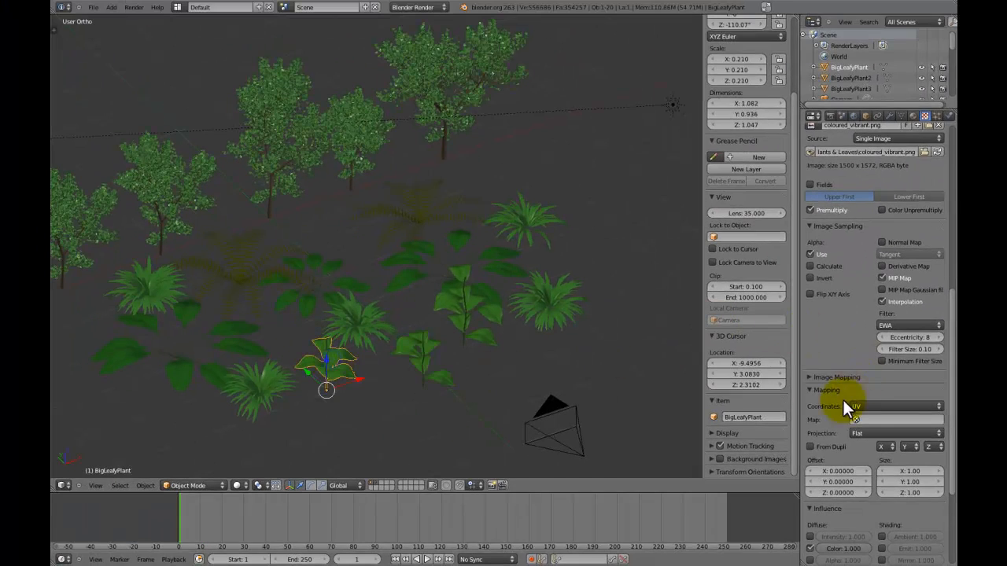
{"action": "middle_click_drag", "start_coordinate": [449, 326], "coordinate": [458, 275]}
{"action": "right_click", "coordinate": [450, 285]}
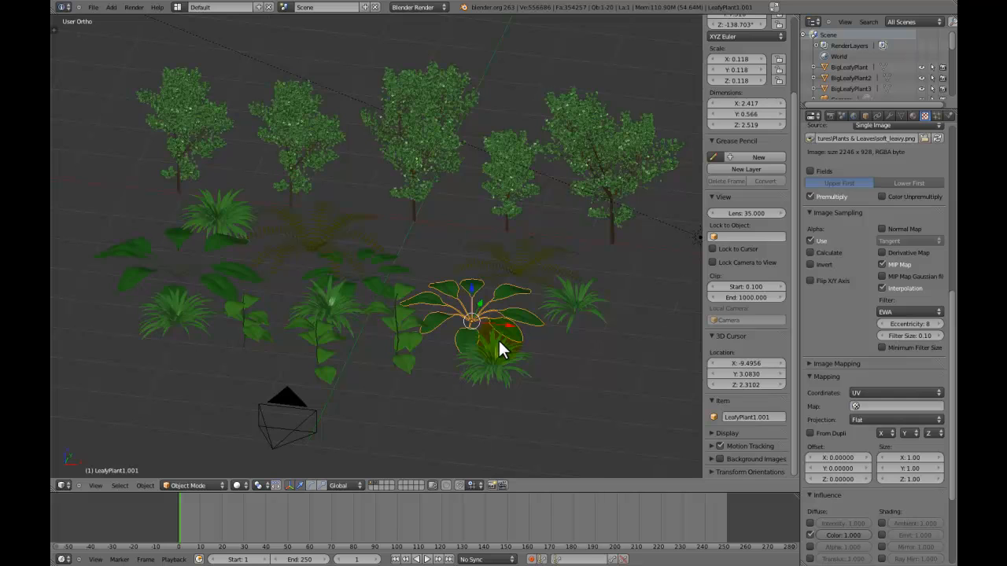
{"action": "left_click", "coordinate": [775, 7]}
{"action": "left_click", "coordinate": [299, 555]}
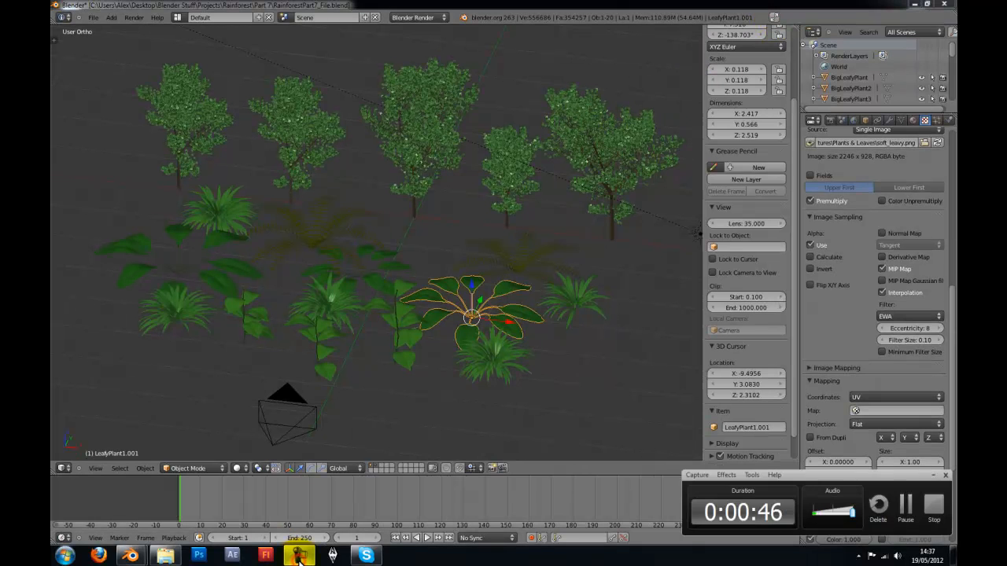
{"action": "left_click", "coordinate": [775, 16]}
Show the render result in the UV/Image Editor and examine the rendered shrubs, grasses and leafy plants up close
{"action": "left_click", "coordinate": [62, 485]}
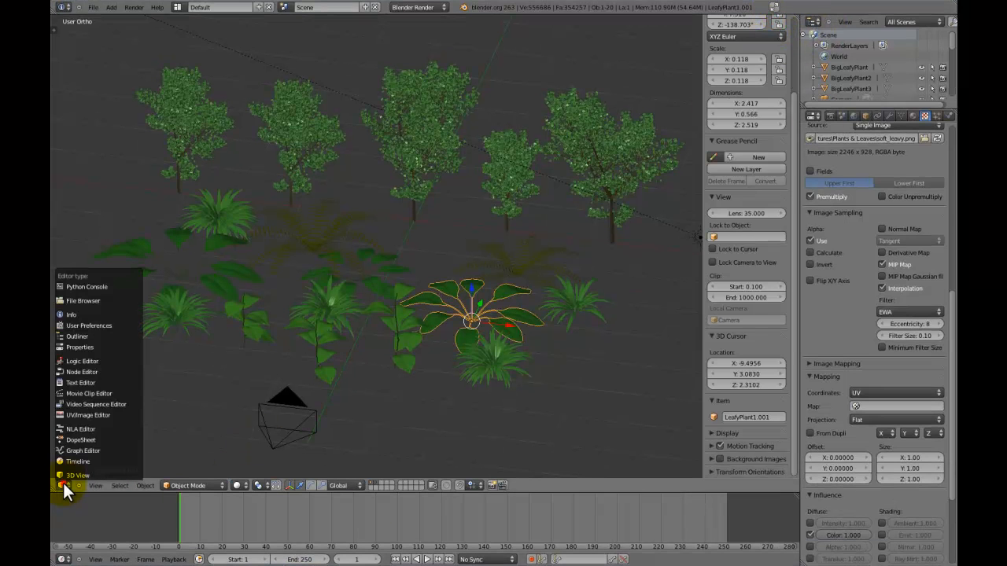
{"action": "left_click", "coordinate": [85, 414]}
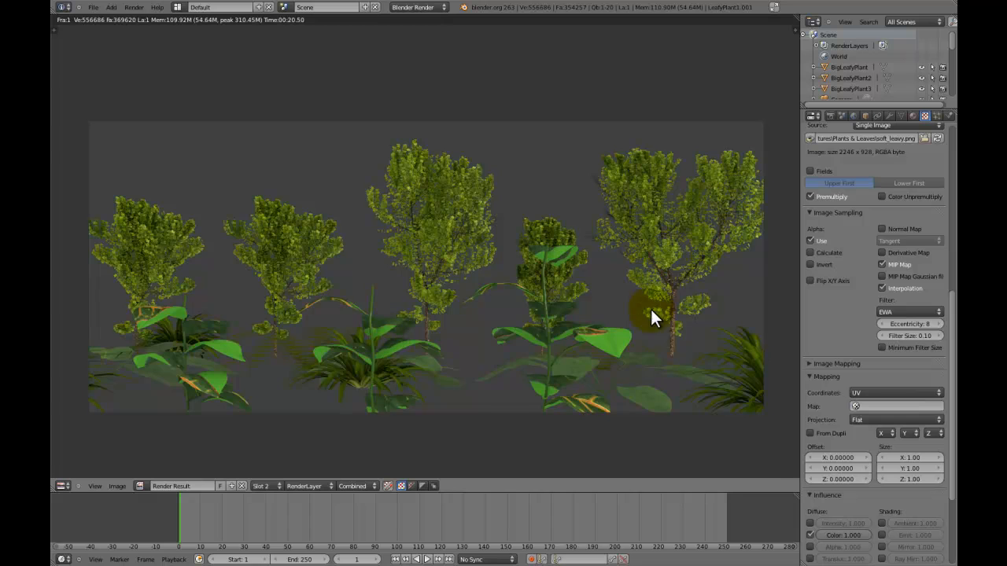
{"action": "scroll", "coordinate": [618, 340], "scroll_direction": "up", "scroll_amount": 3}
{"action": "middle_click_drag", "start_coordinate": [659, 388], "coordinate": [775, 154]}
{"action": "middle_click_drag", "start_coordinate": [433, 191], "coordinate": [363, 411]}
{"action": "scroll", "coordinate": [549, 266], "scroll_direction": "down", "scroll_amount": 2}
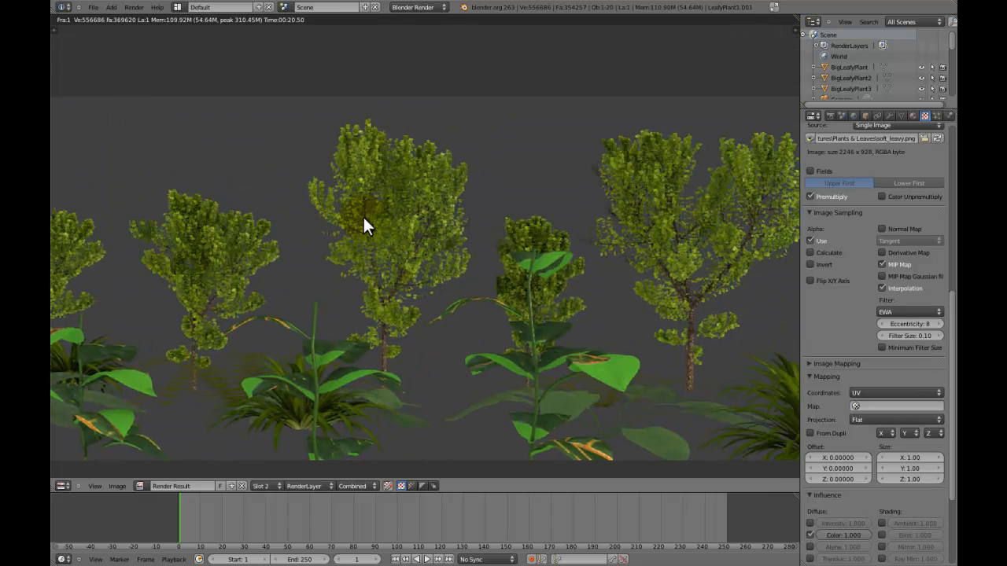
{"action": "middle_click_drag", "start_coordinate": [524, 261], "coordinate": [625, 157]}
{"action": "scroll", "coordinate": [391, 203], "scroll_direction": "up", "scroll_amount": 2}
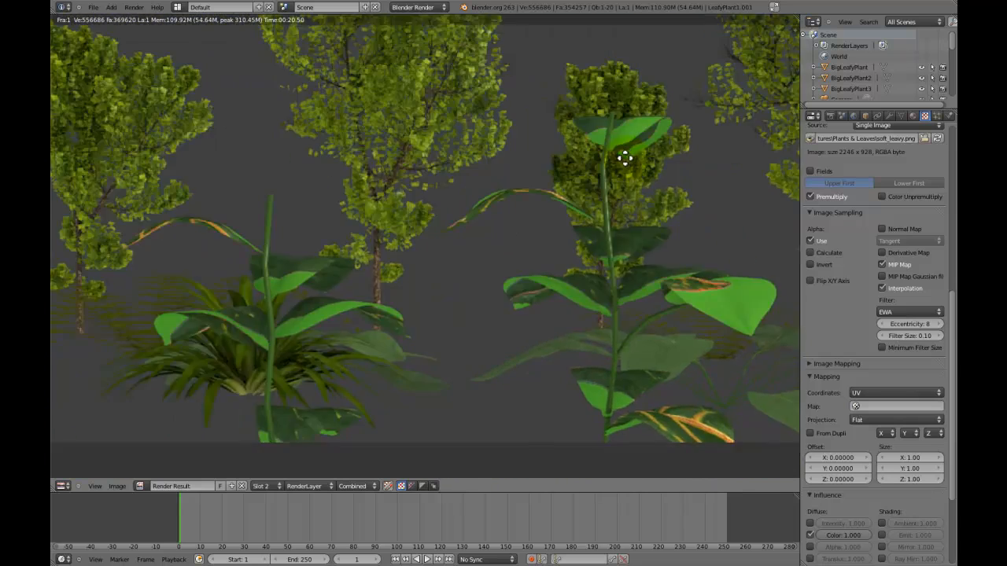
{"action": "scroll", "coordinate": [634, 200], "scroll_direction": "down", "scroll_amount": 2}
{"action": "scroll", "coordinate": [631, 192], "scroll_direction": "down", "scroll_amount": 3}
{"action": "middle_click_drag", "start_coordinate": [630, 197], "coordinate": [574, 203]}
{"action": "scroll", "coordinate": [670, 186], "scroll_direction": "up", "scroll_amount": 3}
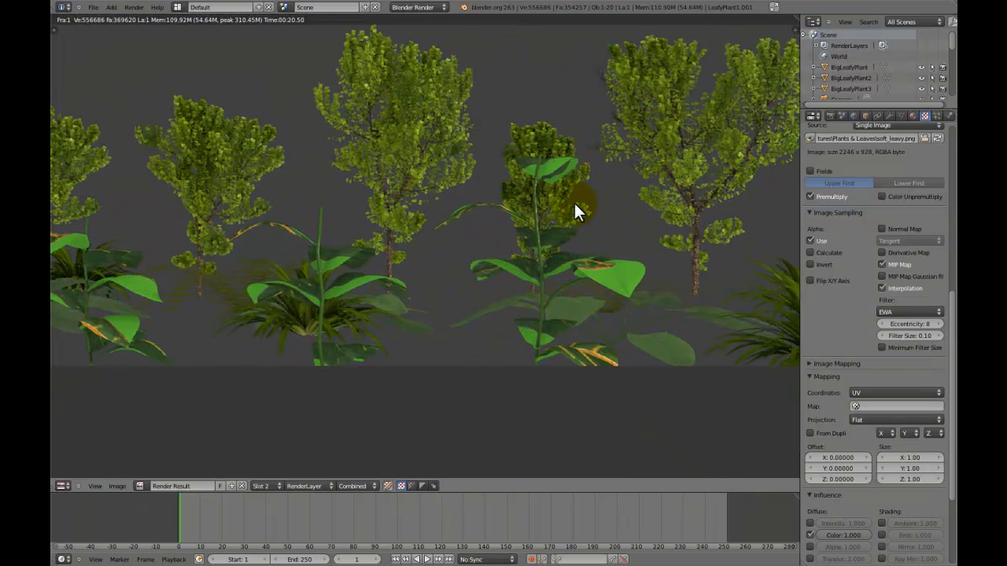
{"action": "scroll", "coordinate": [575, 207], "scroll_direction": "down", "scroll_amount": 1}
{"action": "scroll", "coordinate": [574, 205], "scroll_direction": "down", "scroll_amount": 1}
{"action": "middle_click_drag", "start_coordinate": [575, 208], "coordinate": [604, 237]}
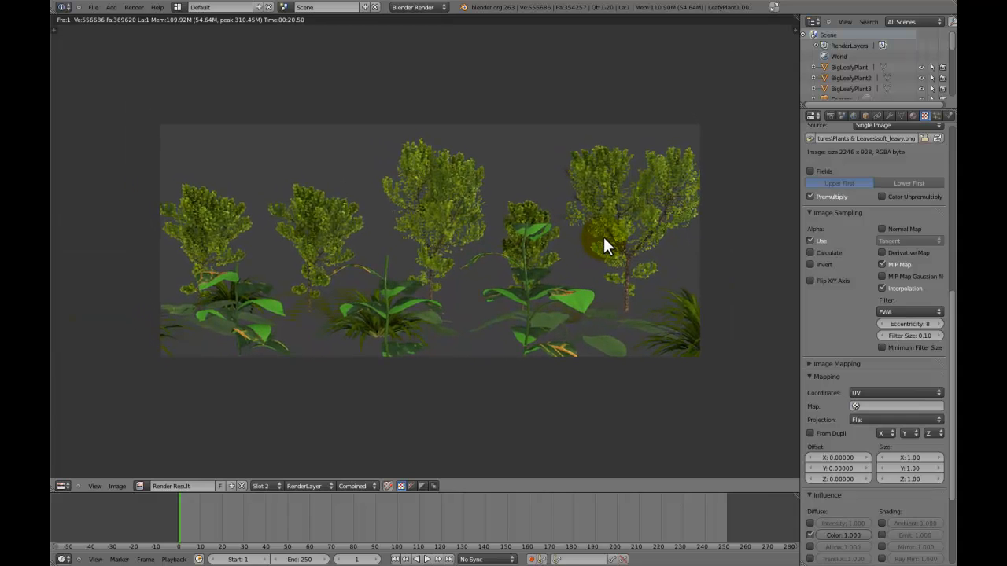
{"action": "scroll", "coordinate": [603, 236], "scroll_direction": "up", "scroll_amount": 2}
{"action": "scroll", "coordinate": [604, 236], "scroll_direction": "down", "scroll_amount": 2}
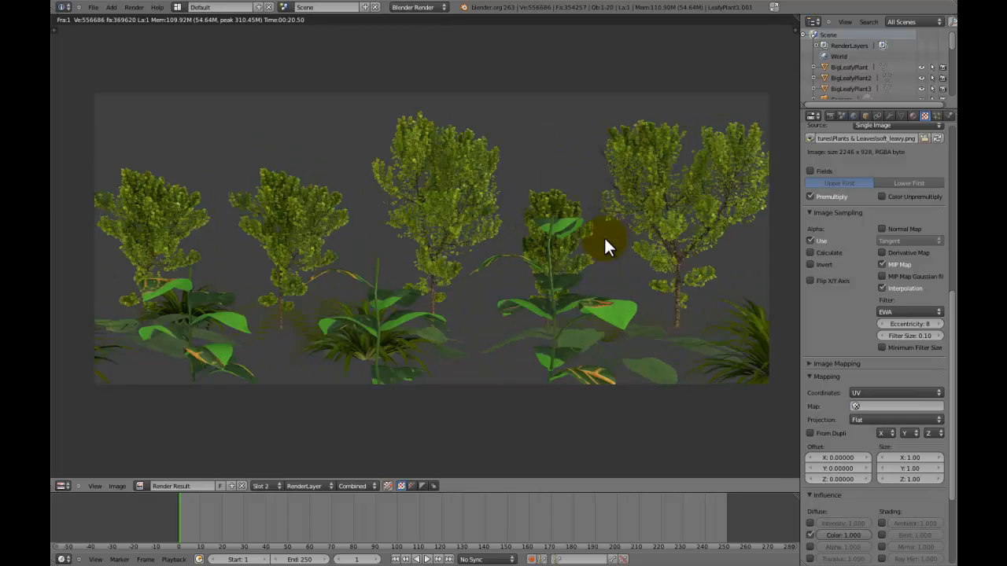
{"action": "scroll", "coordinate": [603, 236], "scroll_direction": "up", "scroll_amount": 1}
Display the reference image Frame0030.png and examine its plants, gravel path and rain up close and in a maximized view
{"action": "left_click", "coordinate": [140, 486]}
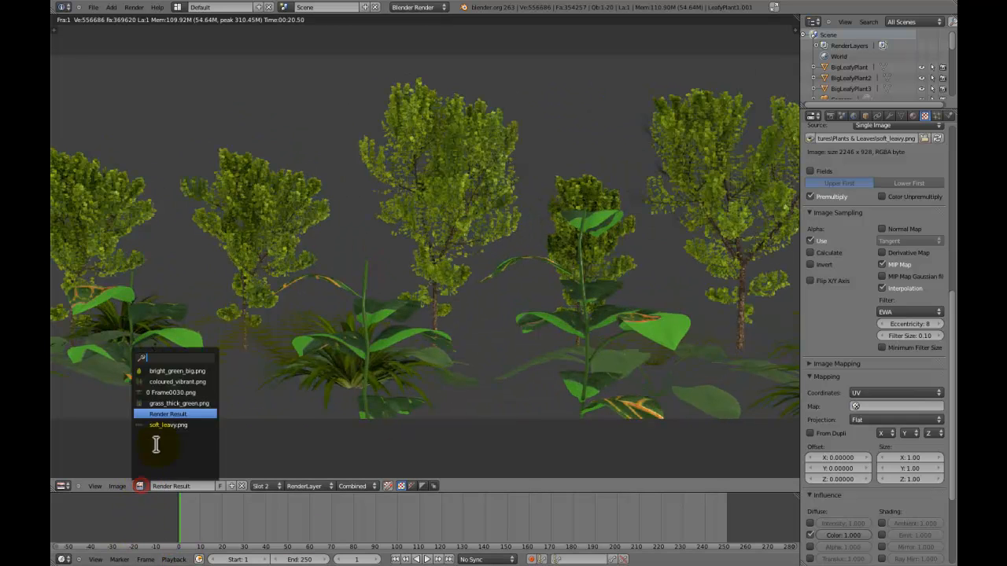
{"action": "left_click", "coordinate": [177, 392]}
{"action": "scroll", "coordinate": [416, 362], "scroll_direction": "down", "scroll_amount": 1}
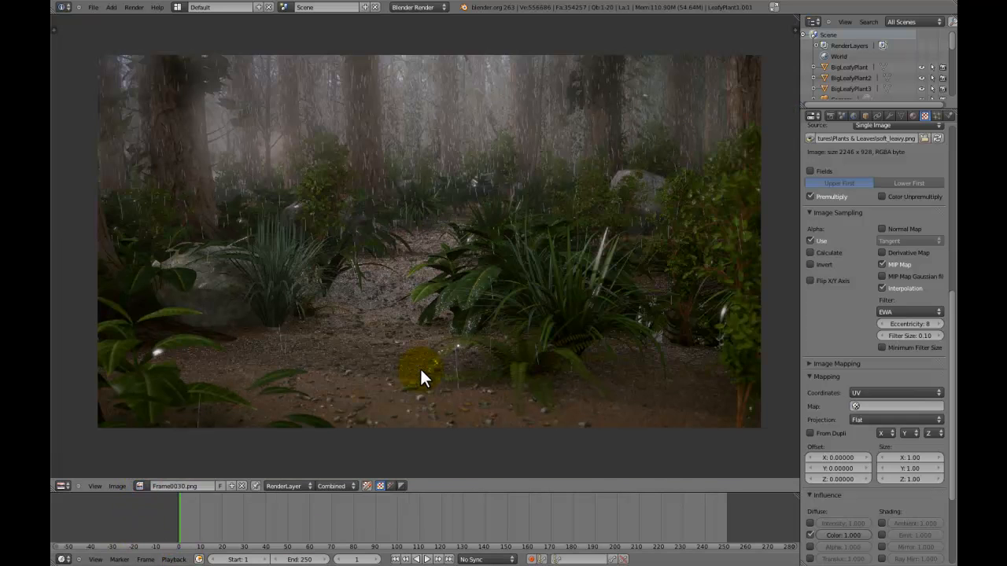
{"action": "scroll", "coordinate": [421, 370], "scroll_direction": "up", "scroll_amount": 1}
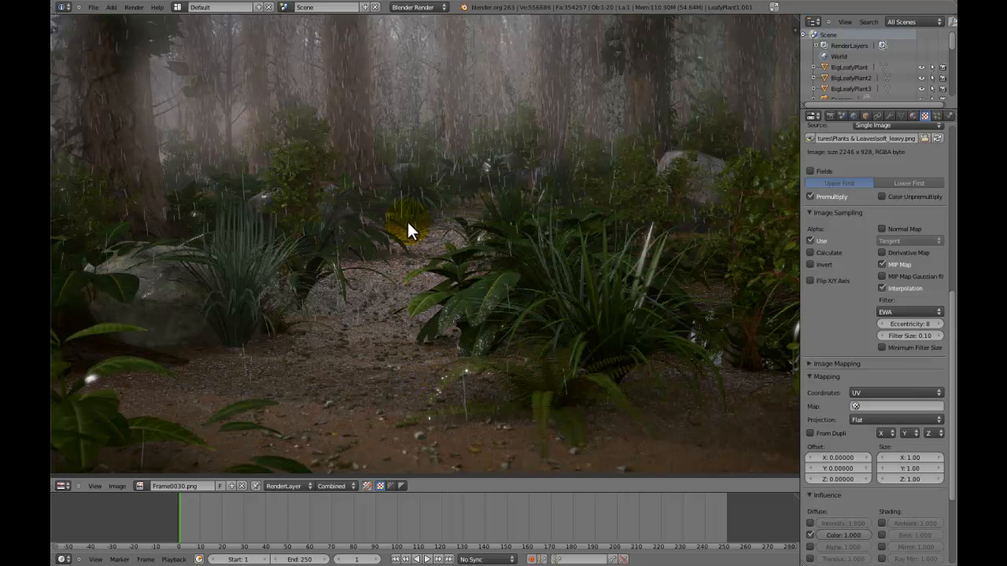
{"action": "scroll", "coordinate": [420, 236], "scroll_direction": "up", "scroll_amount": 4}
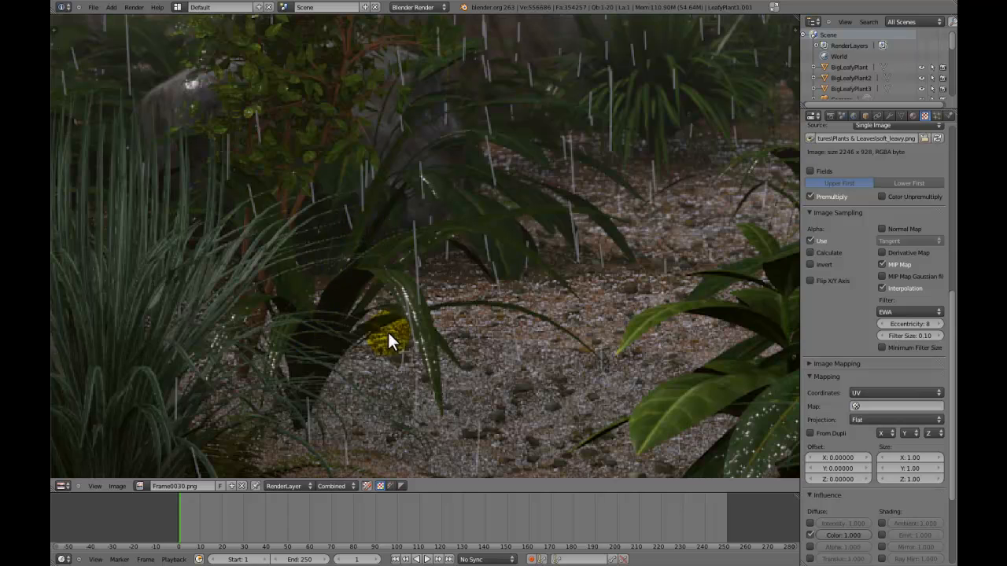
{"action": "scroll", "coordinate": [339, 345], "scroll_direction": "down", "scroll_amount": 3}
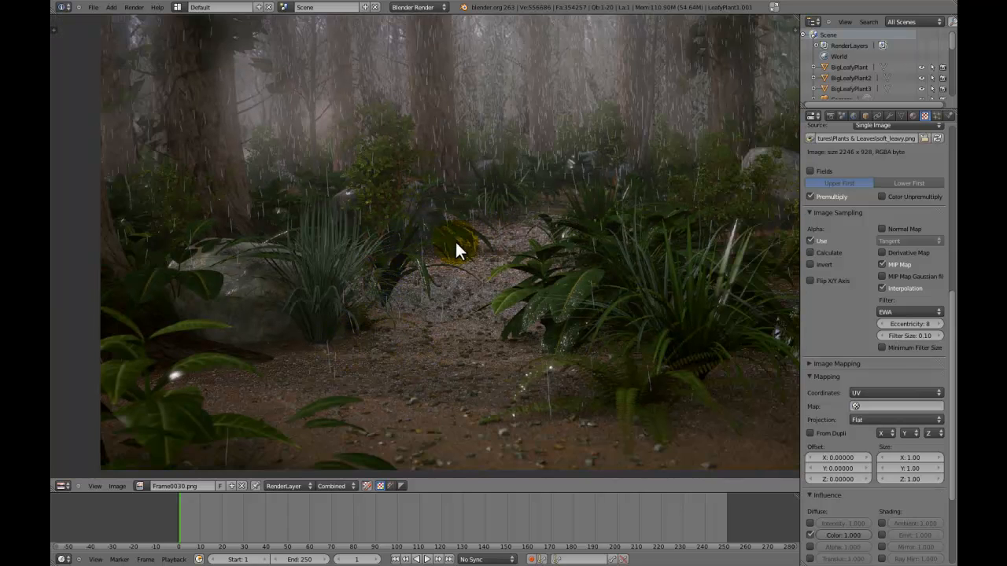
{"action": "scroll", "coordinate": [750, 344], "scroll_direction": "up", "scroll_amount": 3}
{"action": "scroll", "coordinate": [472, 193], "scroll_direction": "up", "scroll_amount": 1}
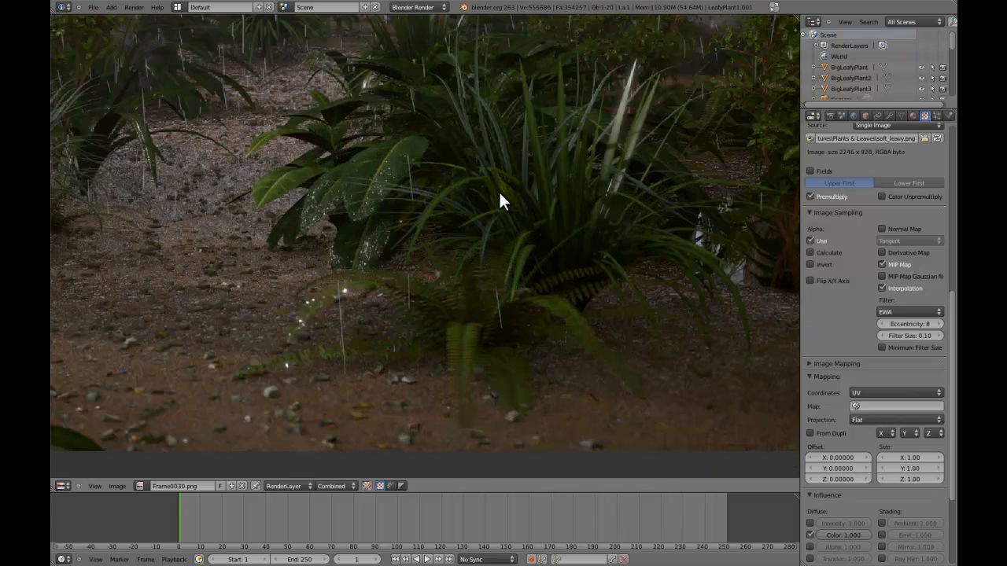
{"action": "middle_click_drag", "start_coordinate": [326, 172], "coordinate": [620, 305]}
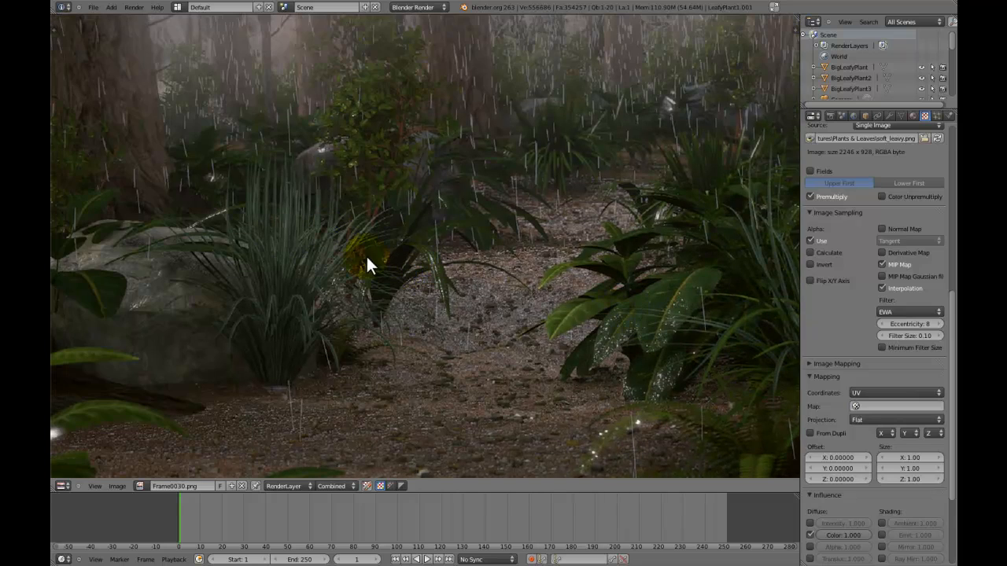
{"action": "scroll", "coordinate": [300, 252], "scroll_direction": "down", "scroll_amount": 1}
{"action": "scroll", "coordinate": [300, 251], "scroll_direction": "up", "scroll_amount": 1}
{"action": "scroll", "coordinate": [432, 281], "scroll_direction": "down", "scroll_amount": 3}
{"action": "middle_click_drag", "start_coordinate": [447, 291], "coordinate": [414, 261]}
{"action": "scroll", "coordinate": [462, 279], "scroll_direction": "up", "scroll_amount": 2}
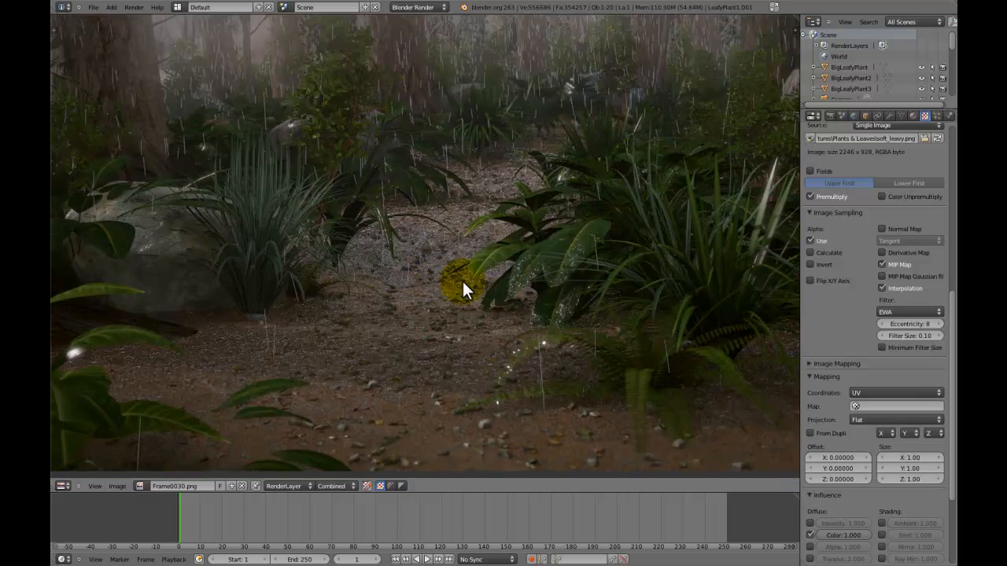
{"action": "middle_click_drag", "start_coordinate": [526, 279], "coordinate": [463, 256]}
{"action": "scroll", "coordinate": [466, 257], "scroll_direction": "down", "scroll_amount": 2}
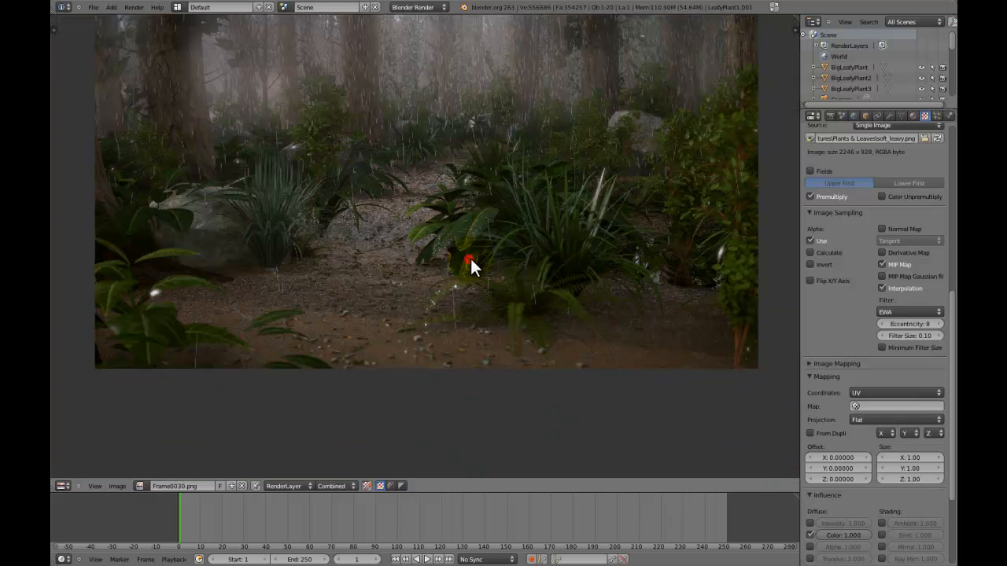
{"action": "key", "text": "shift+space"}
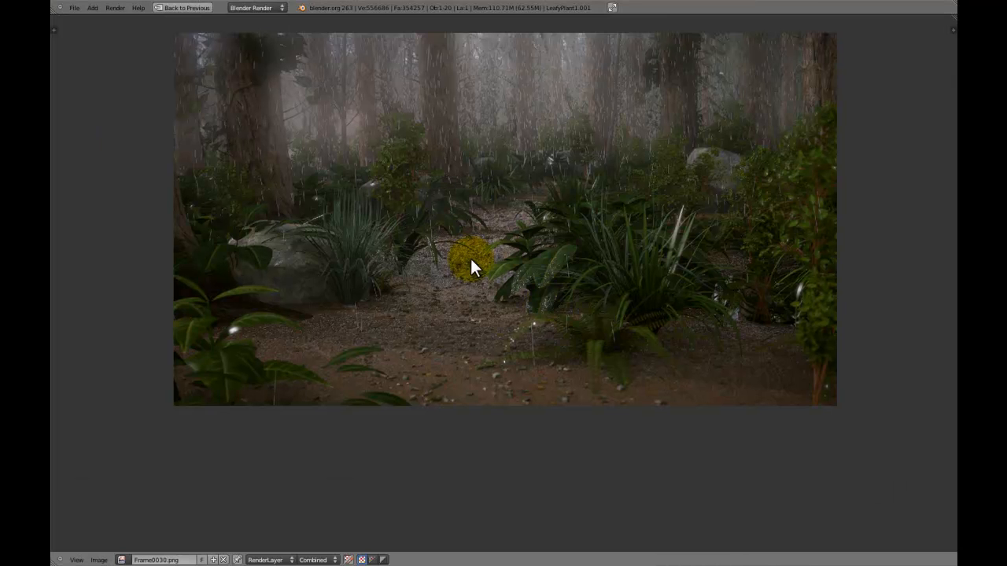
{"action": "key", "text": "shift+space"}
Switch the image editor area back to the 3D View showing the plants and shrubs
{"action": "left_click", "coordinate": [62, 486]}
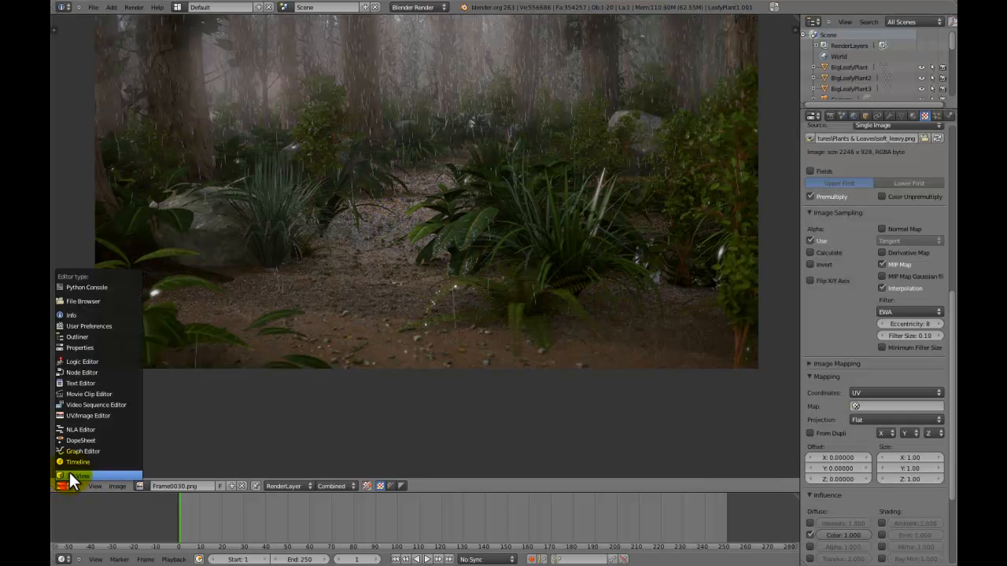
{"action": "left_click", "coordinate": [71, 476]}
{"action": "middle_click_drag", "start_coordinate": [390, 292], "coordinate": [354, 280]}
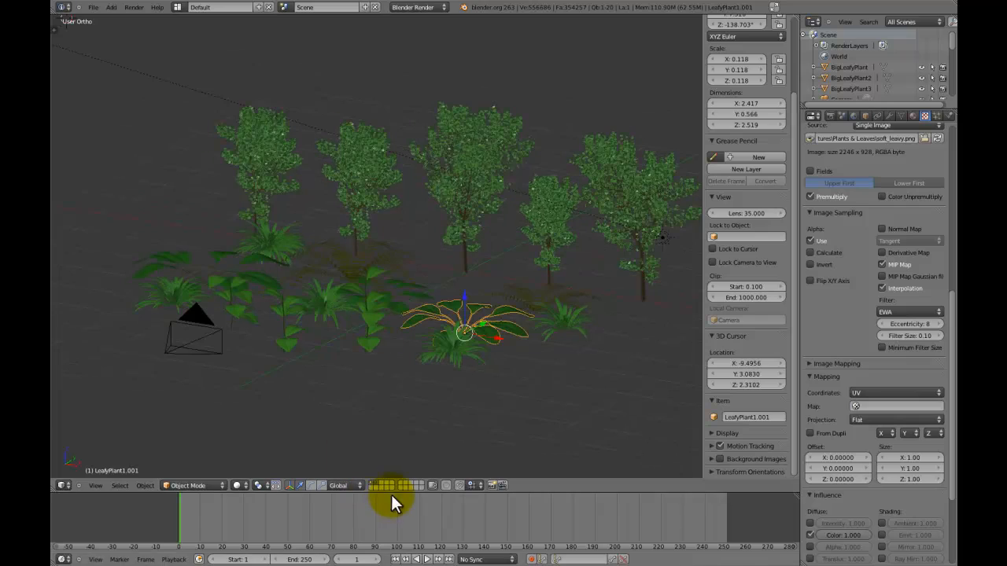
Select all the grass plants on the second layer and move them to the first layer
{"action": "left_click", "coordinate": [376, 482]}
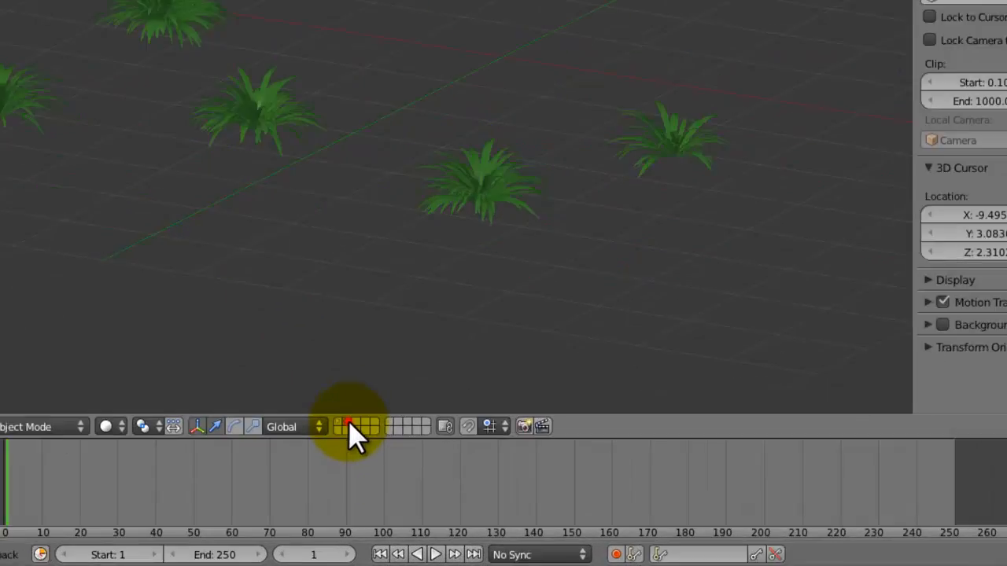
{"action": "scroll", "coordinate": [496, 118], "scroll_direction": "down", "scroll_amount": 5}
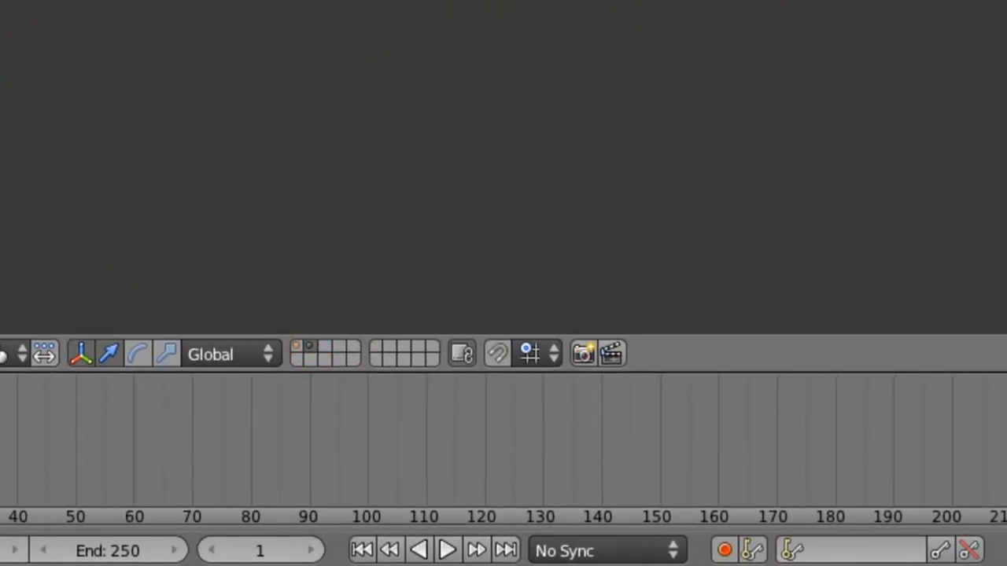
{"action": "key", "text": "a"}
{"action": "key", "text": "m"}
{"action": "left_click", "coordinate": [712, 181]}
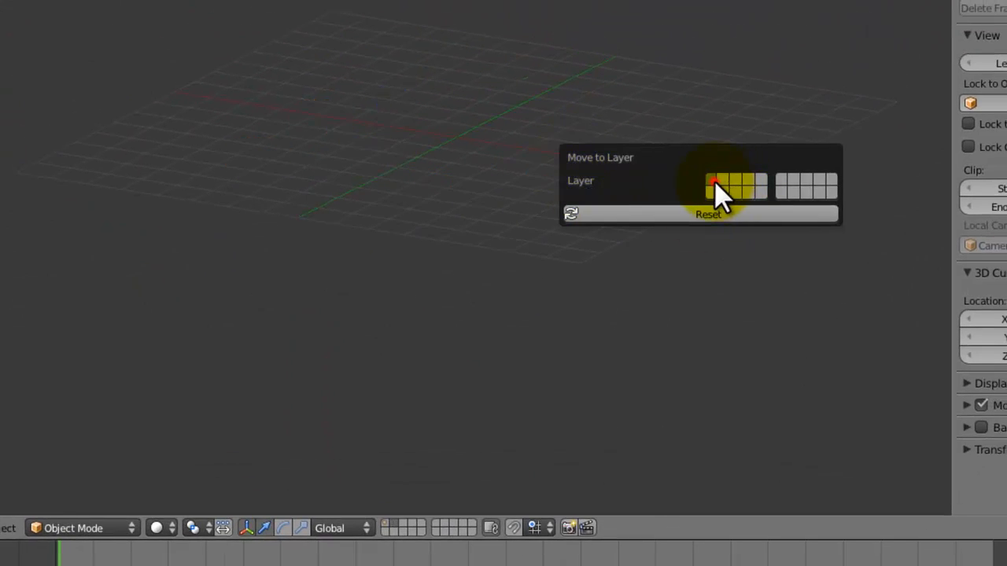
Save the file and snap the 3D cursor to the centre of the scene
{"action": "key", "text": "ctrl+s"}
{"action": "left_click", "coordinate": [591, 94]}
{"action": "key", "text": "shift+s"}
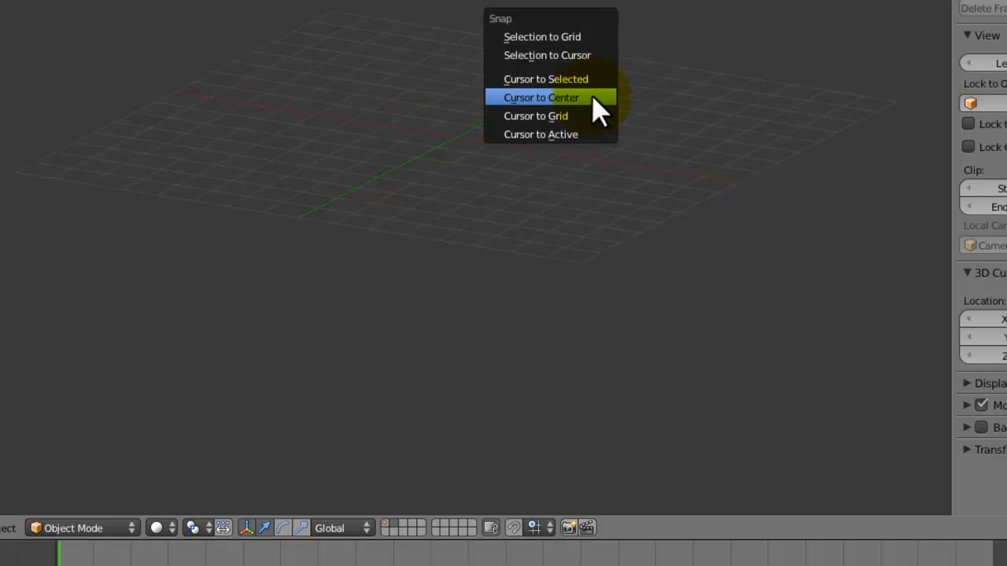
{"action": "left_click", "coordinate": [591, 94]}
{"action": "scroll", "coordinate": [589, 181], "scroll_direction": "up", "scroll_amount": 2}
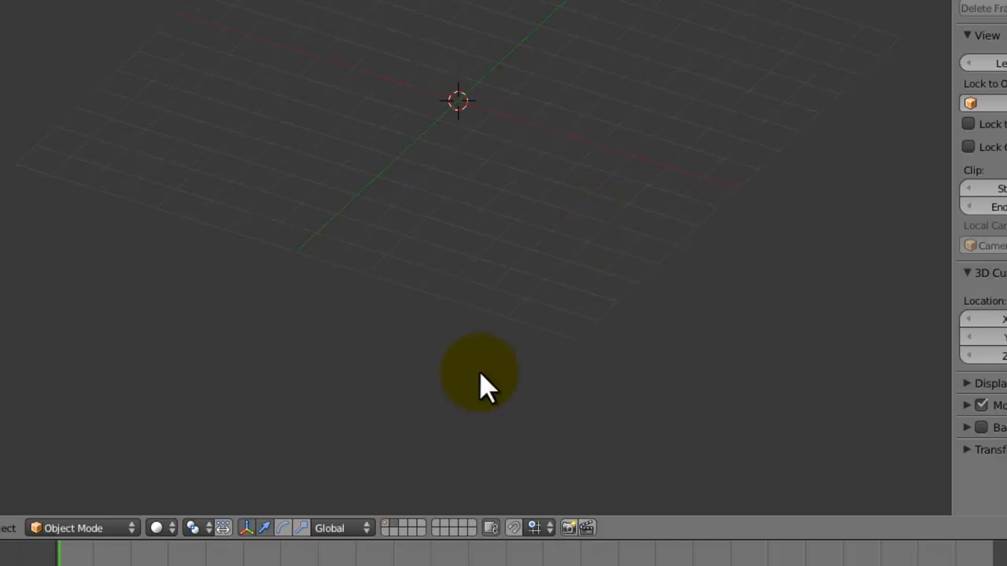
Show the first layer to check all the plants together and save over the existing file
{"action": "left_click", "coordinate": [385, 525]}
{"action": "scroll", "coordinate": [534, 225], "scroll_direction": "down", "scroll_amount": 6}
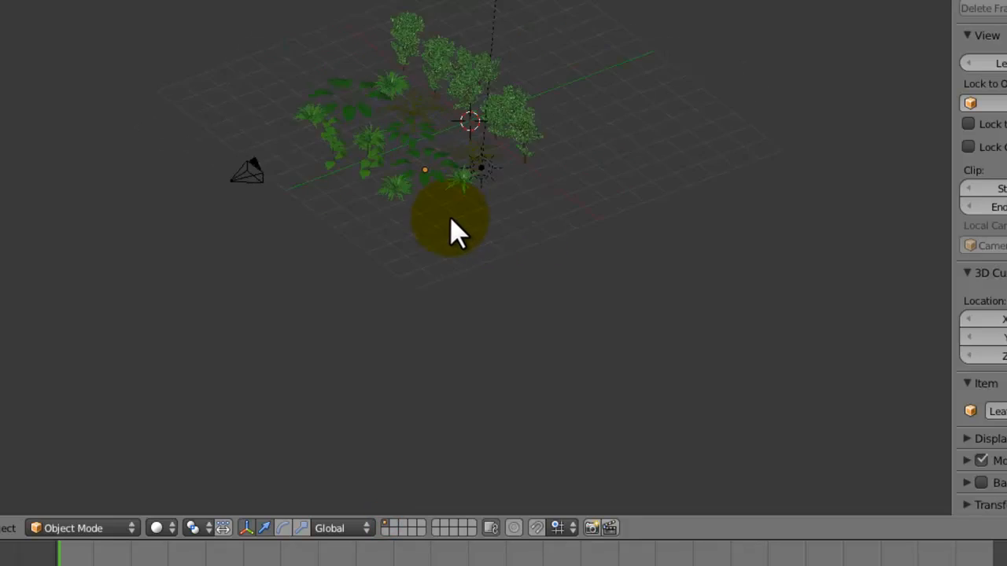
{"action": "middle_click_drag", "start_coordinate": [504, 201], "coordinate": [577, 303]}
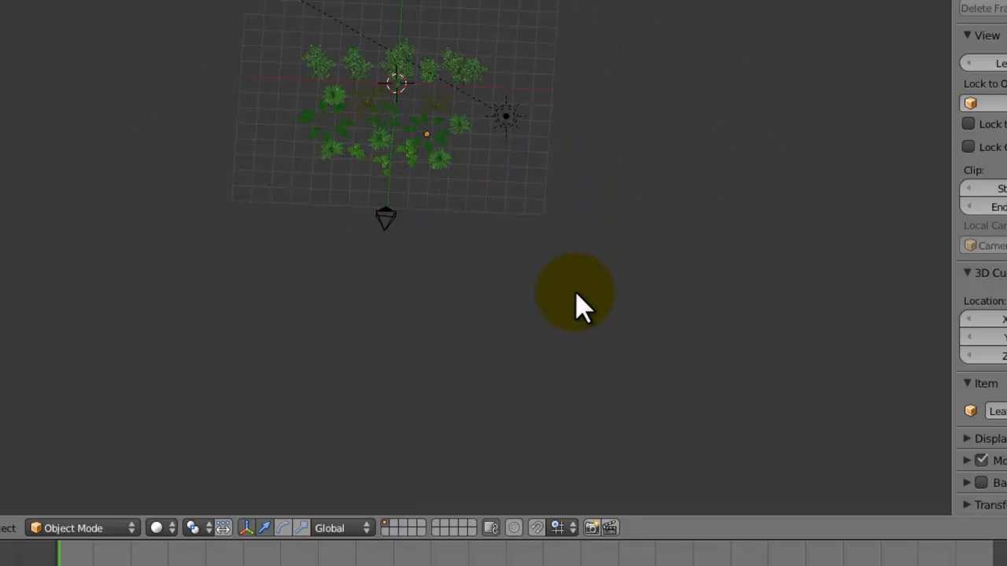
{"action": "scroll", "coordinate": [577, 304], "scroll_direction": "up", "scroll_amount": 6}
{"action": "key", "text": "ctrl+s"}
{"action": "left_click", "coordinate": [519, 268]}
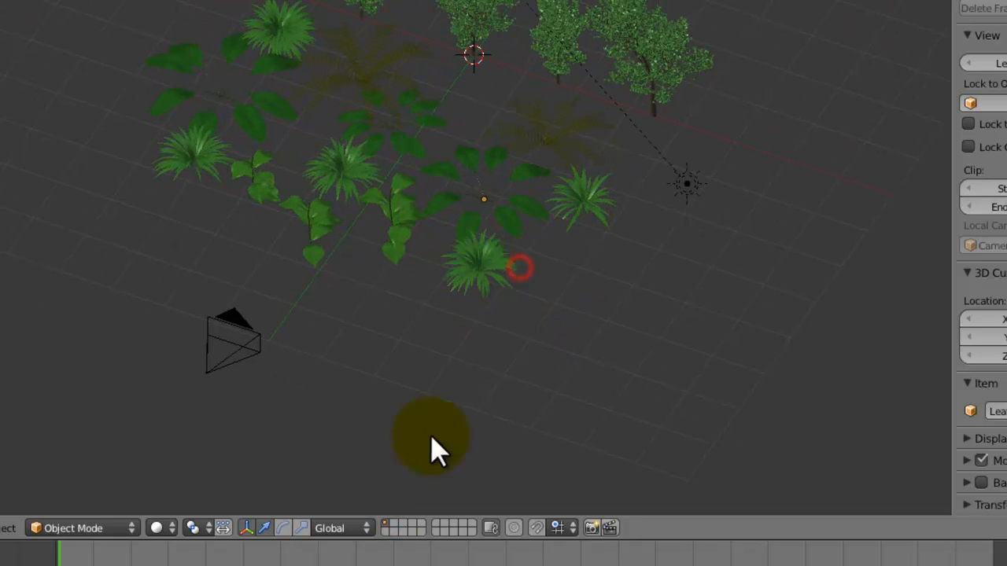
Switch to an empty layer and add a plane mesh at the origin in top view
{"action": "left_click", "coordinate": [396, 524]}
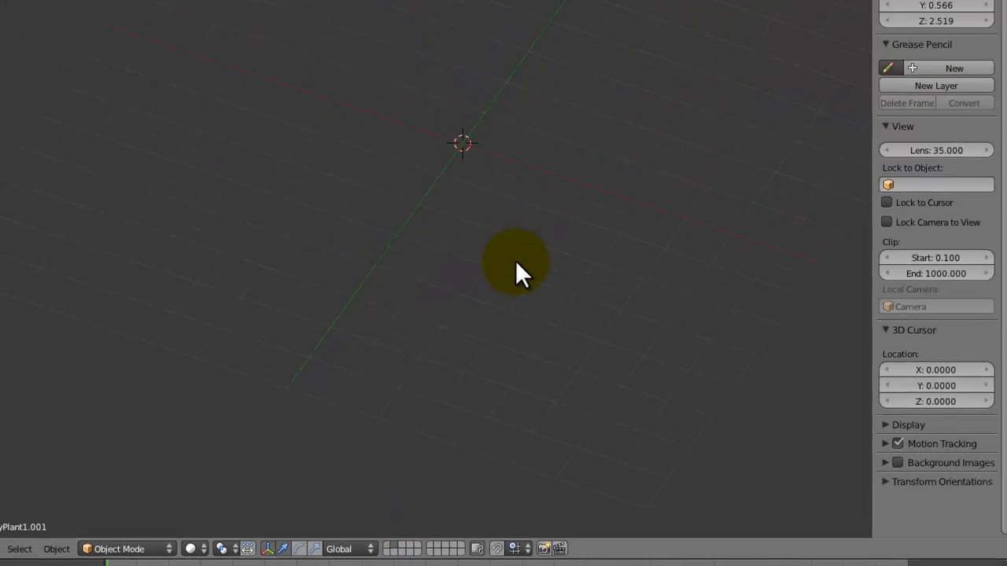
{"action": "key", "text": "KP_7"}
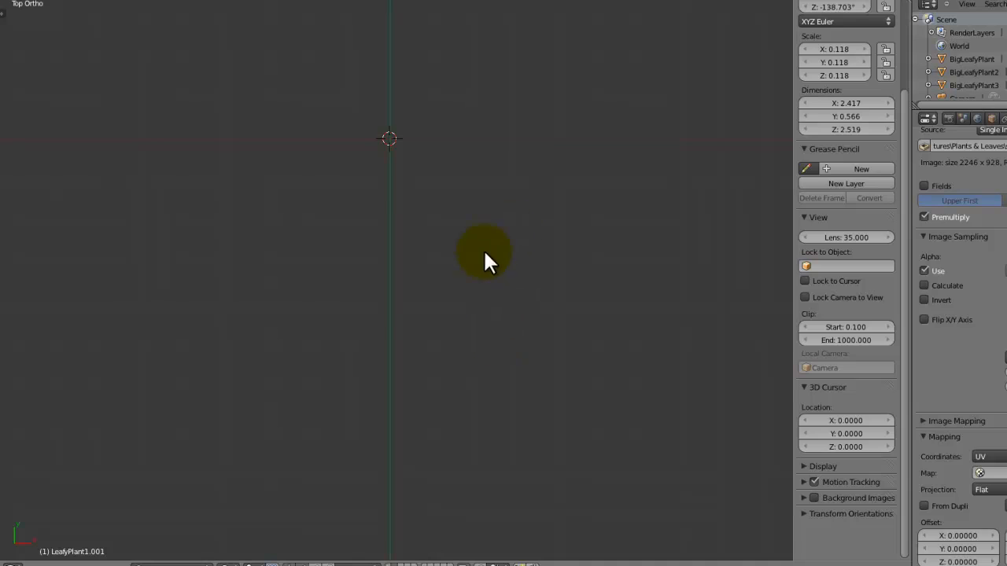
{"action": "middle_click_drag", "start_coordinate": [408, 210], "coordinate": [449, 336], "text": "shift"}
{"action": "key", "text": "shift+a"}
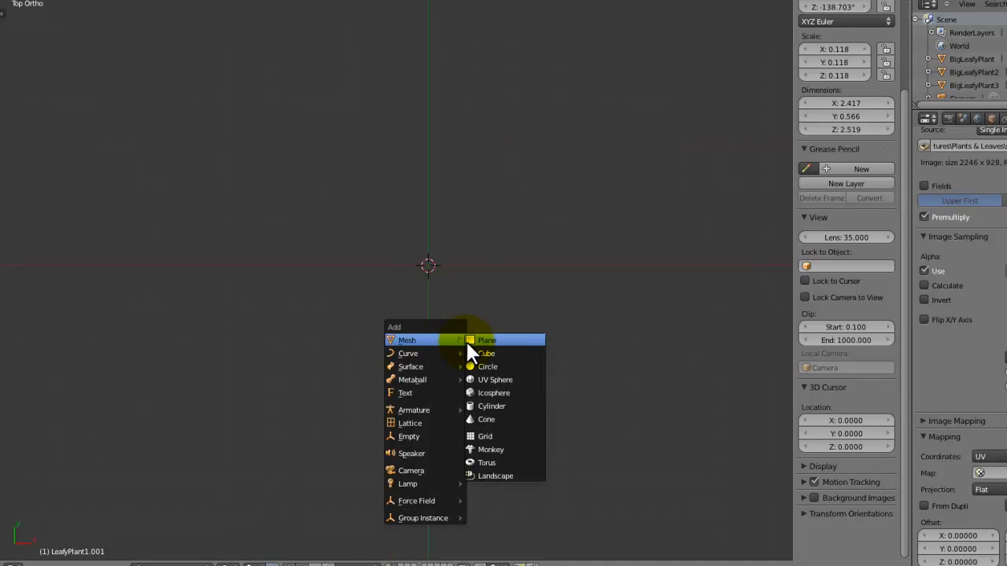
{"action": "left_click", "coordinate": [472, 340]}
{"action": "scroll", "coordinate": [474, 344], "scroll_direction": "up", "scroll_amount": 4}
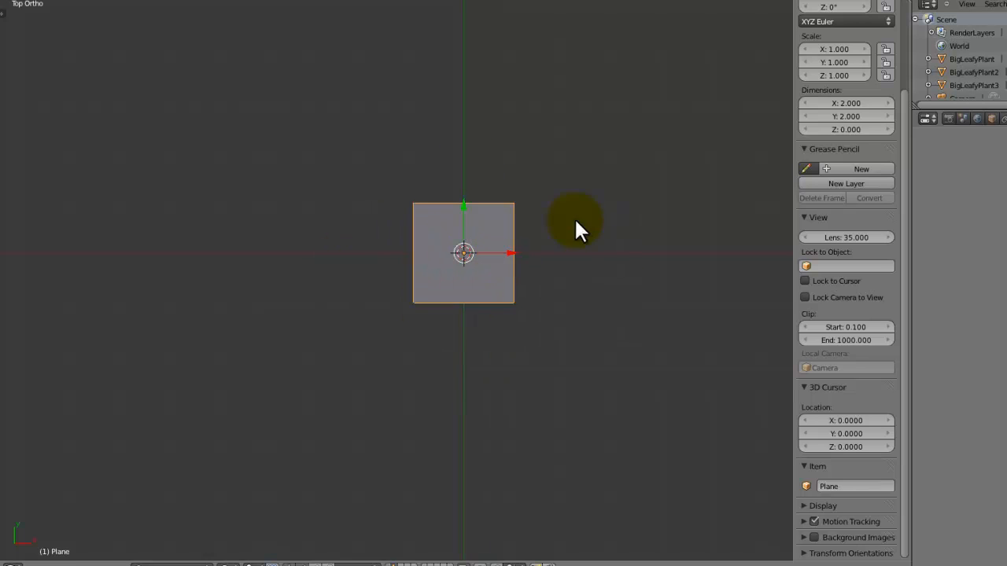
Move the plane's mesh along Y in Edit Mode until its lower edge rests on the origin, and save the file
{"action": "key", "text": "Tab"}
{"action": "middle_click_drag", "start_coordinate": [613, 168], "coordinate": [530, 243]}
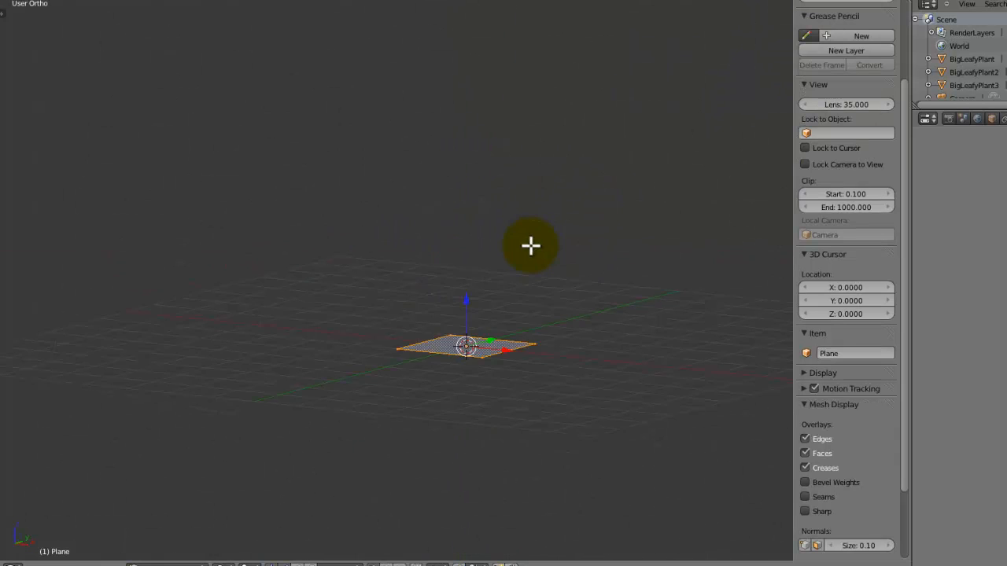
{"action": "key", "text": "KP_7"}
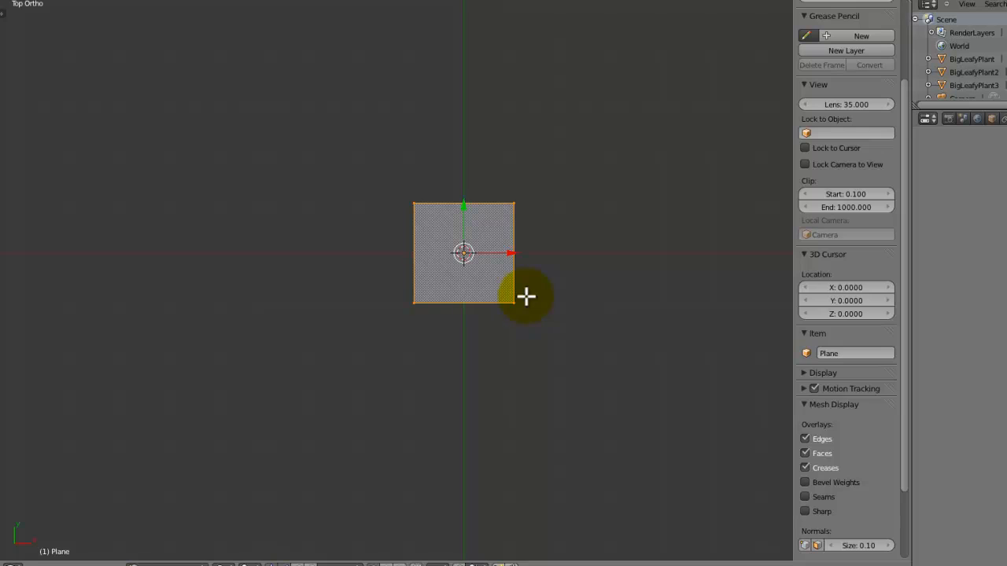
{"action": "key", "text": "g"}
{"action": "key", "text": "y"}
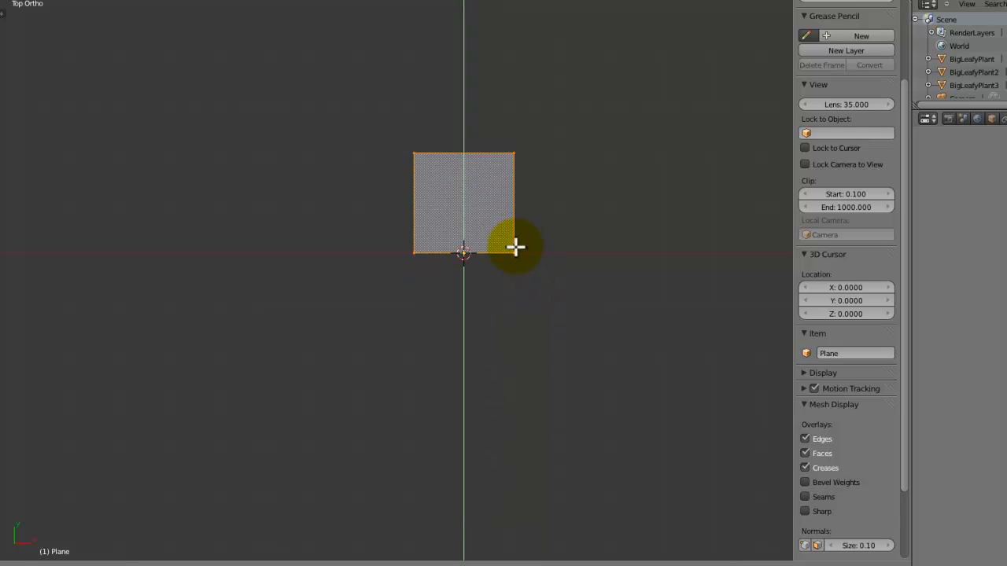
{"action": "left_click", "coordinate": [558, 261]}
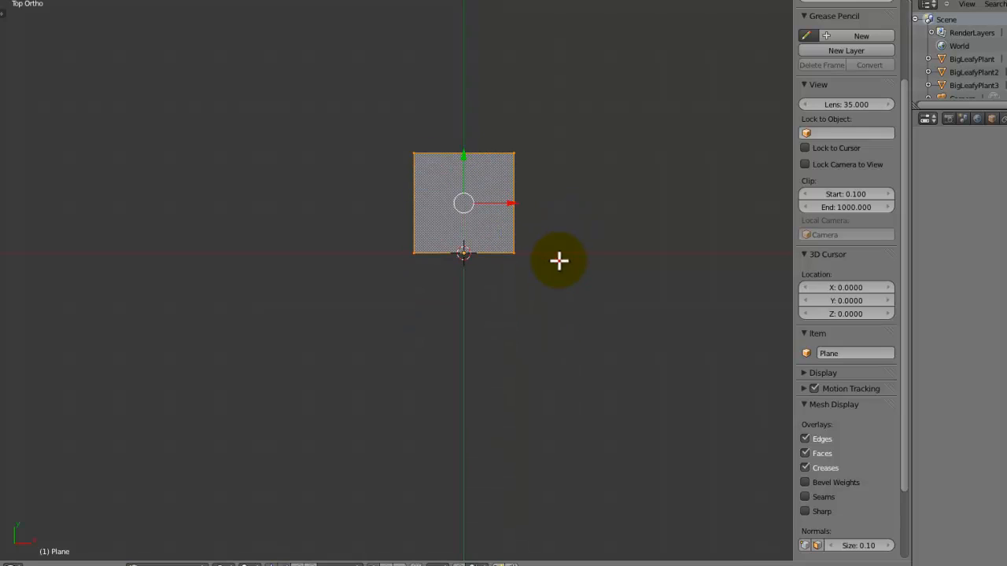
{"action": "key", "text": "ctrl+s"}
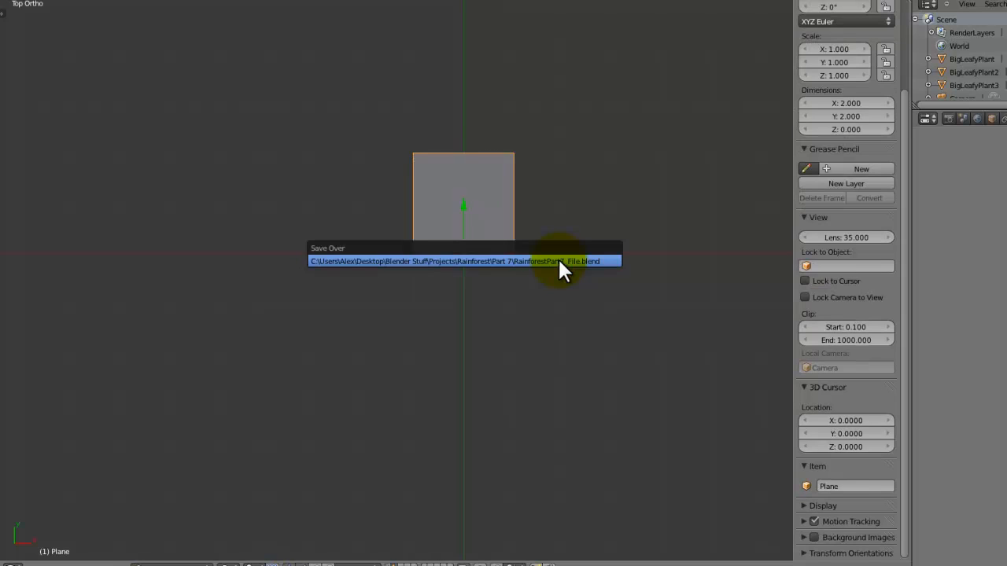
{"action": "left_click", "coordinate": [560, 262]}
Stretch the plane by moving its upper edge along Y to make a strip about 11 units long
{"action": "scroll", "coordinate": [553, 281], "scroll_direction": "down", "scroll_amount": 3}
{"action": "key", "text": "Tab"}
{"action": "right_click", "coordinate": [496, 176]}
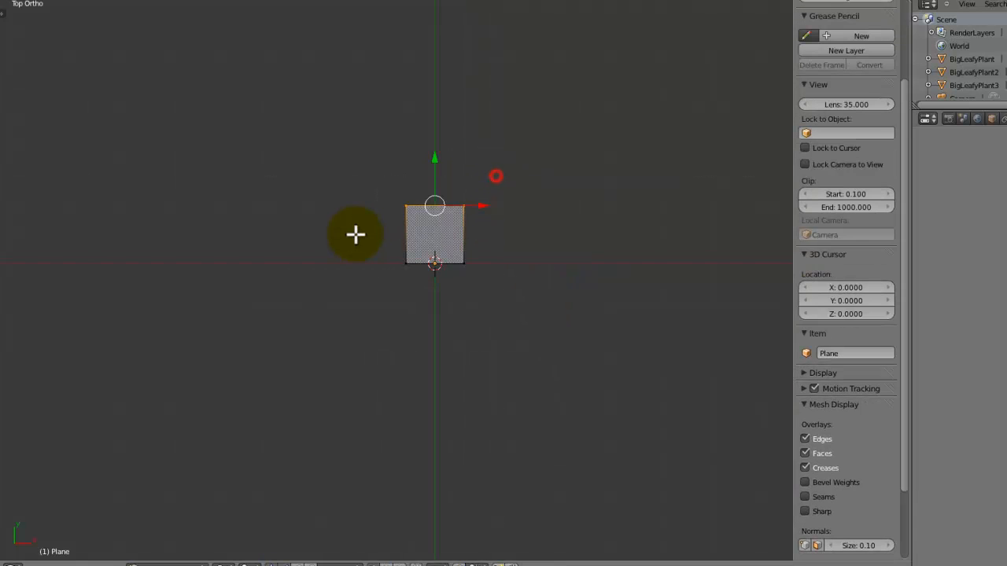
{"action": "key", "text": "g"}
{"action": "key", "text": "y"}
{"action": "left_click", "coordinate": [365, 13]}
{"action": "middle_click_drag", "start_coordinate": [399, 162], "coordinate": [407, 313], "text": "shift"}
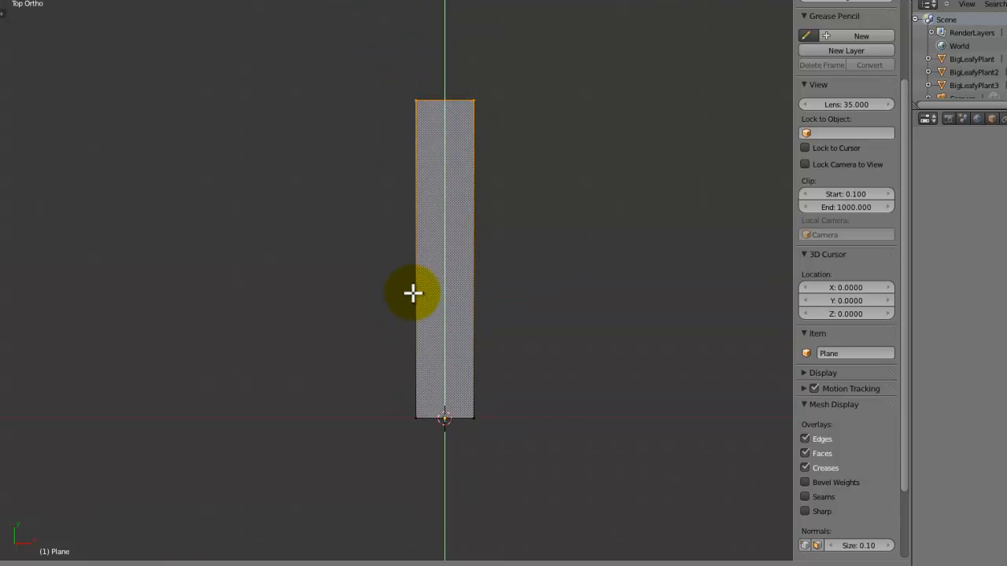
{"action": "left_click", "coordinate": [414, 292]}
{"action": "key", "text": "a"}
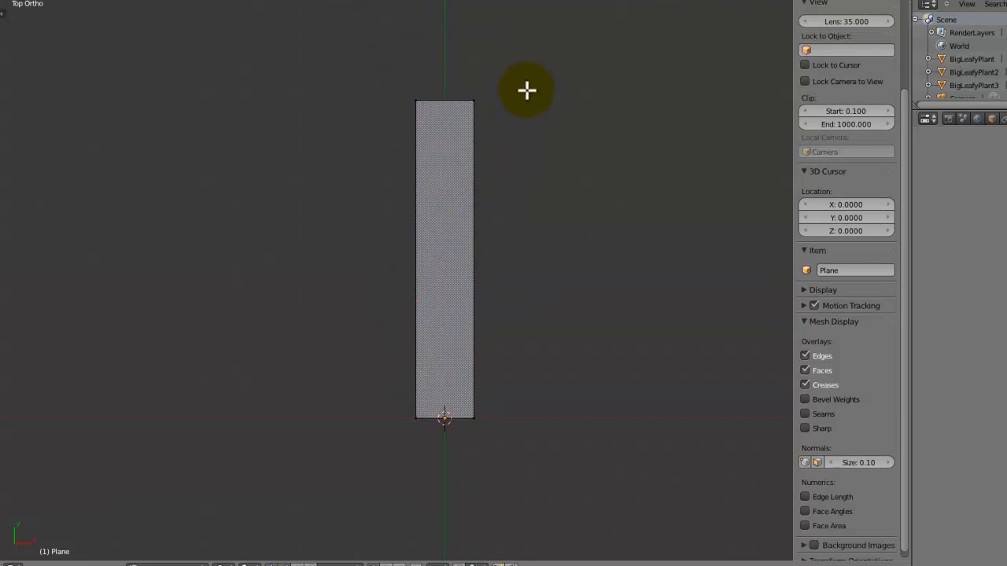
{"action": "left_click", "coordinate": [494, 275]}
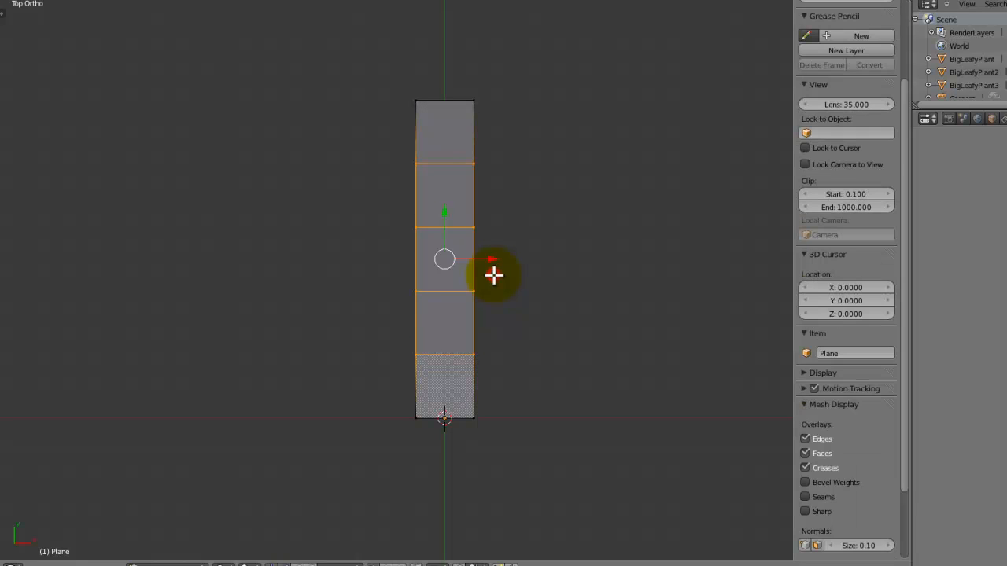
{"action": "key", "text": "ctrl+z"}
{"action": "key", "text": "ctrl+r"}
{"action": "right_click", "coordinate": [501, 254]}
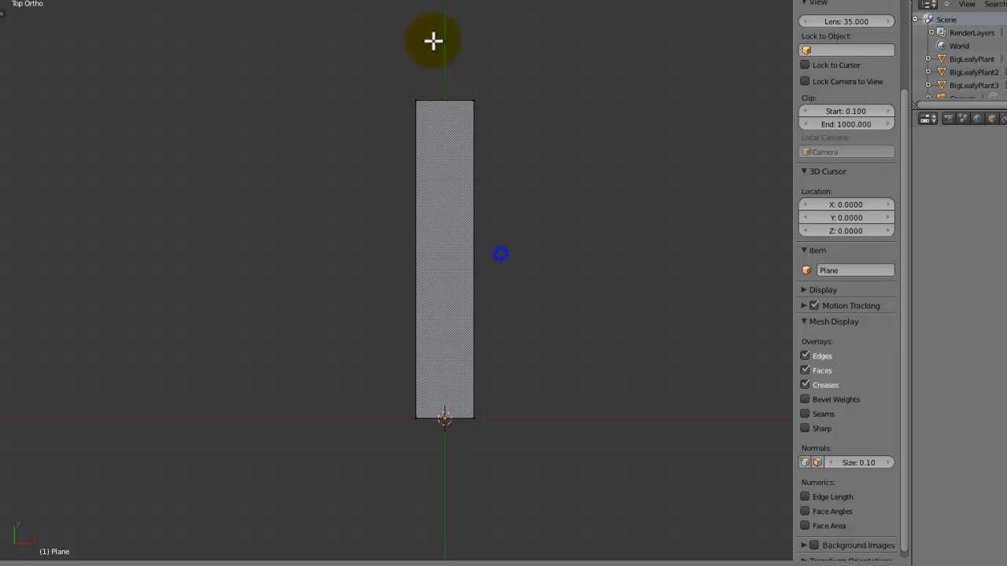
Add a centred lengthwise loop cut to the strip and delete the vertices of its left half
{"action": "left_click", "coordinate": [449, 91]}
{"action": "key", "text": "a"}
{"action": "key", "text": "b"}
{"action": "left_click_drag", "start_coordinate": [455, 75], "coordinate": [297, 565]}
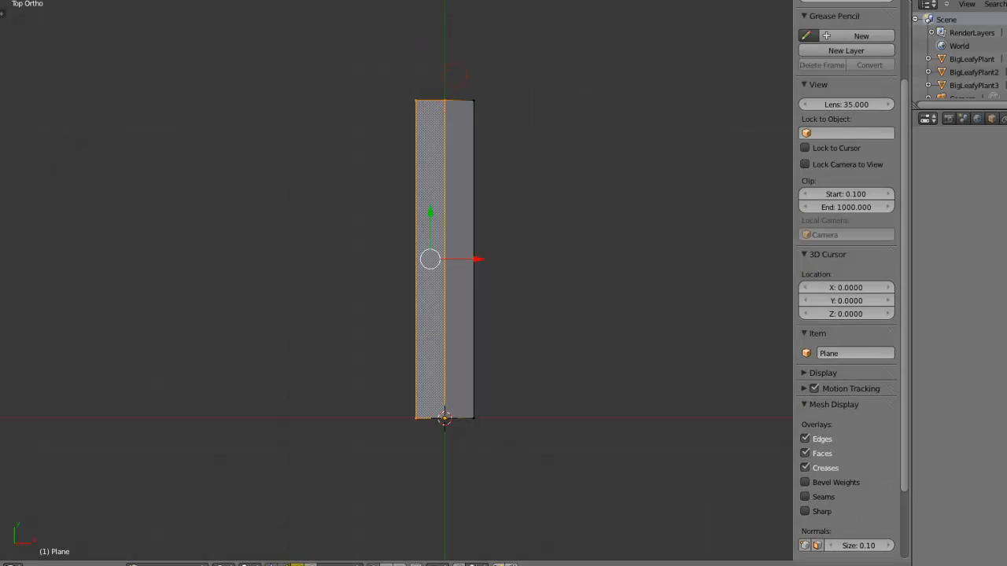
{"action": "key", "text": "x"}
{"action": "left_click", "coordinate": [321, 422]}
{"action": "key", "text": "Tab"}
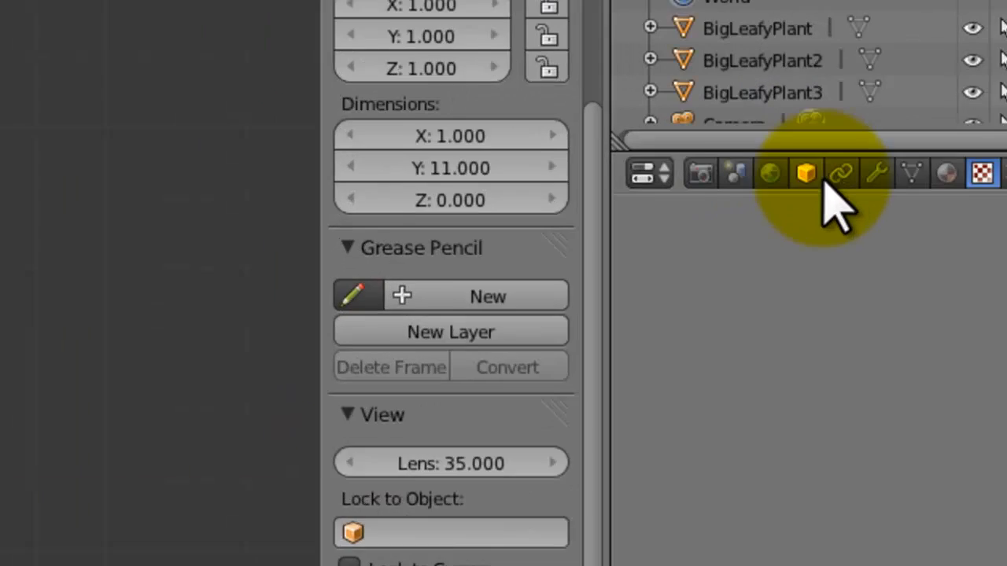
Add a Mirror modifier on the X axis to the half strip and enable Clipping
{"action": "left_click", "coordinate": [1006, 119]}
{"action": "left_click", "coordinate": [598, 431]}
{"action": "left_click", "coordinate": [551, 276]}
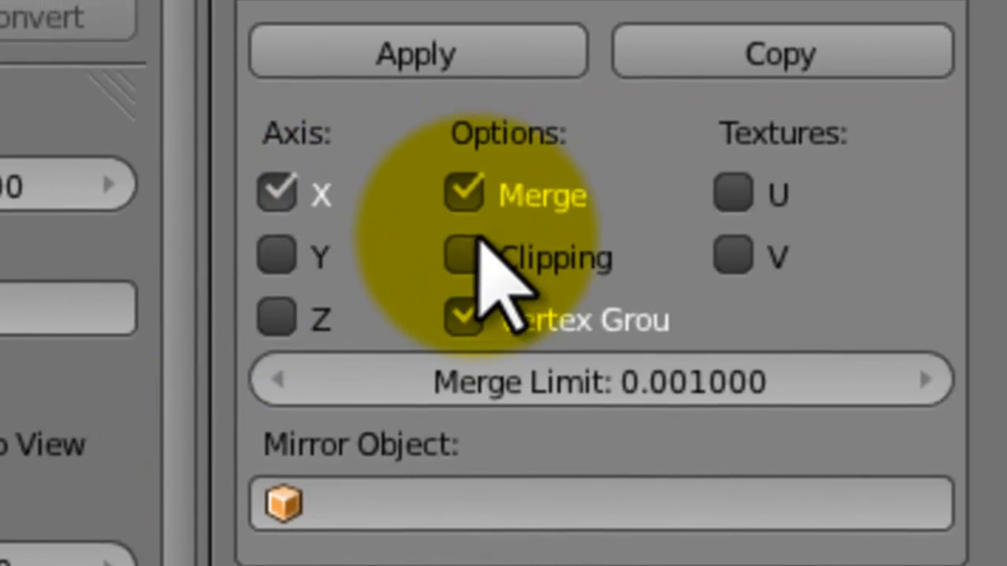
{"action": "left_click", "coordinate": [463, 256]}
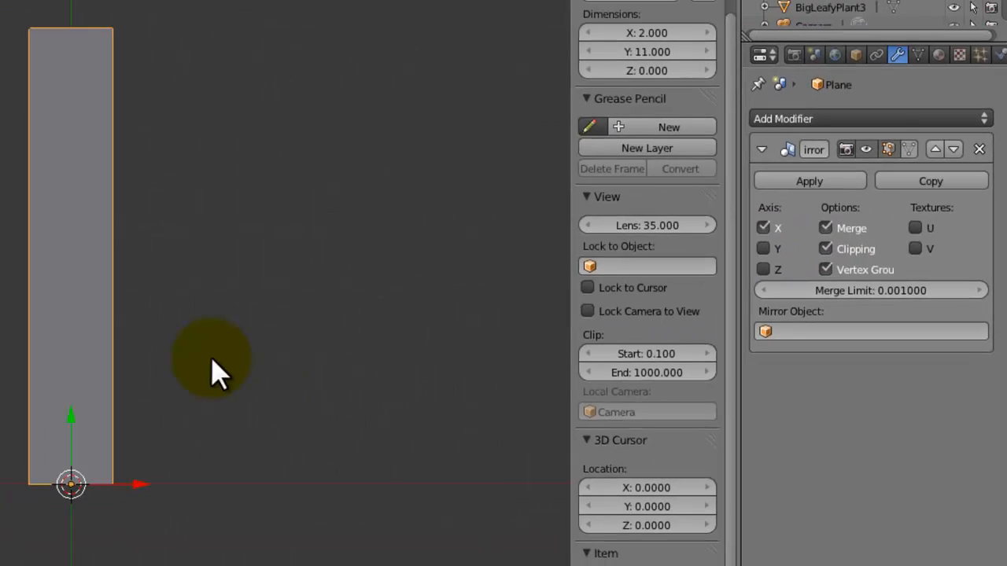
Add three evenly spaced crosswise loop cuts to the strip and narrow its tip by moving the outer vertex inward along X
{"action": "key", "text": "Tab"}
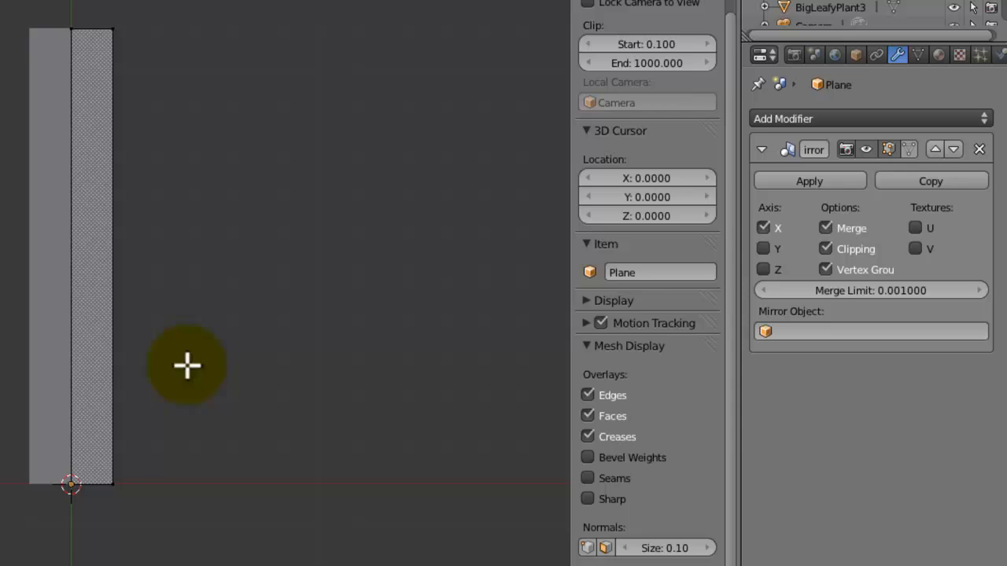
{"action": "left_click", "coordinate": [153, 336]}
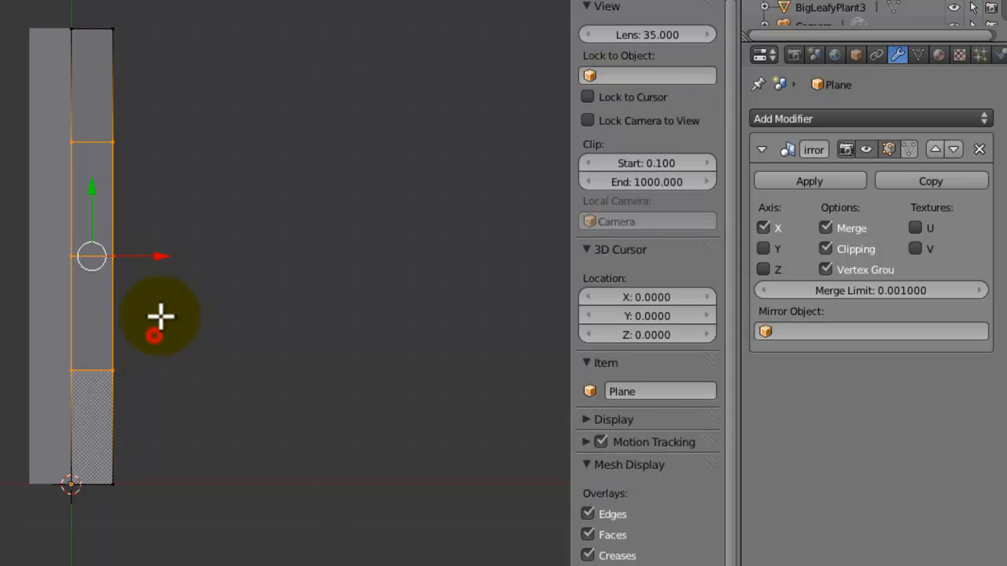
{"action": "key", "text": "a"}
{"action": "key", "text": "b"}
{"action": "left_click_drag", "start_coordinate": [174, 1], "coordinate": [101, 39]}
{"action": "key", "text": "g"}
{"action": "key", "text": "x"}
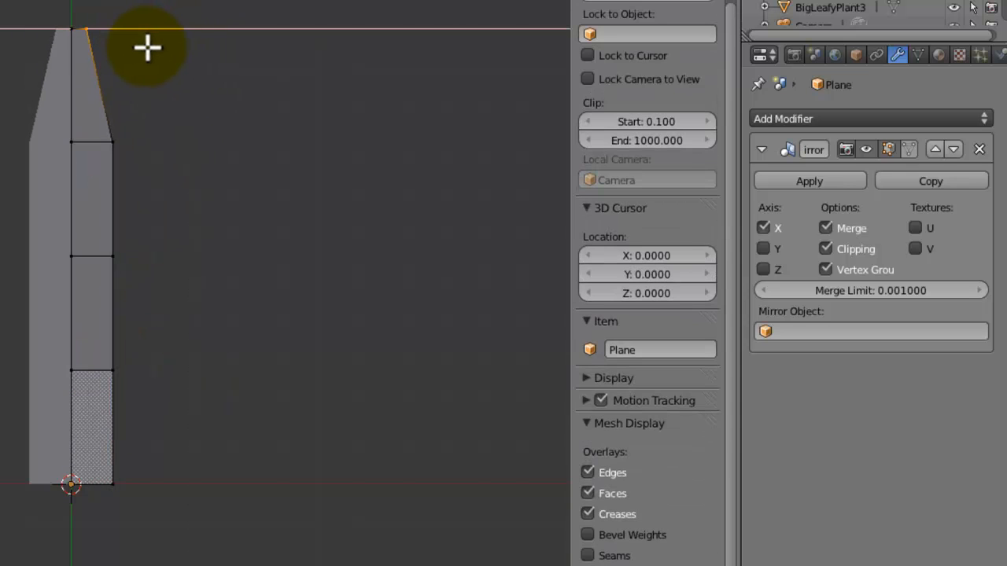
{"action": "left_click", "coordinate": [140, 45]}
Move the outer vertex of the uppermost loop cut inward along X to taper the leaf below its tip
{"action": "key", "text": "a"}
{"action": "key", "text": "b"}
{"action": "left_click_drag", "start_coordinate": [143, 97], "coordinate": [92, 189]}
{"action": "key", "text": "g"}
{"action": "key", "text": "x"}
{"action": "left_click", "coordinate": [87, 186]}
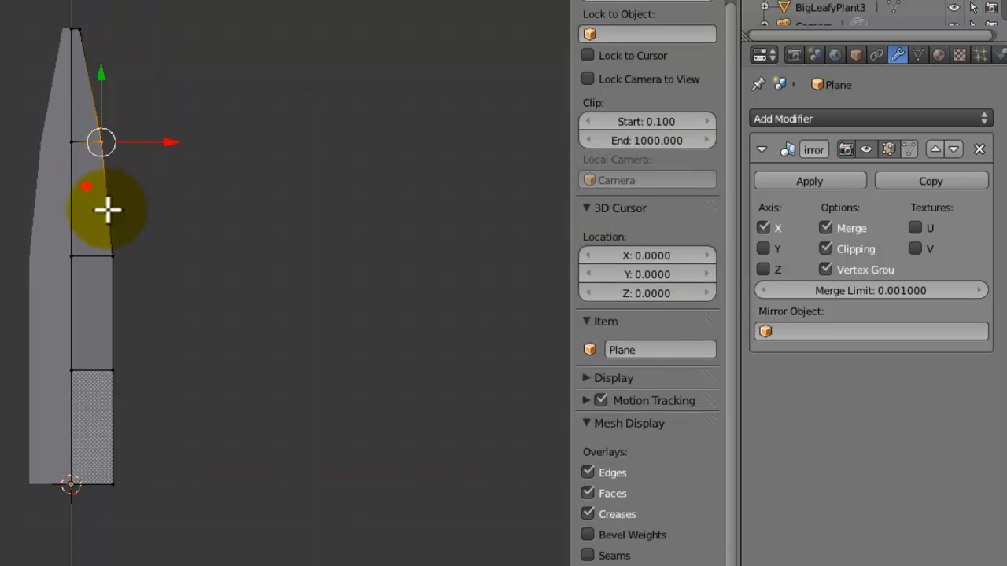
Adjust the outer vertex of the middle loop cut along X so the leaf is only slightly narrowed there
{"action": "key", "text": "a"}
{"action": "left_click_drag", "start_coordinate": [151, 236], "coordinate": [107, 295]}
{"action": "key", "text": "g"}
{"action": "key", "text": "x"}
{"action": "left_click", "coordinate": [102, 296]}
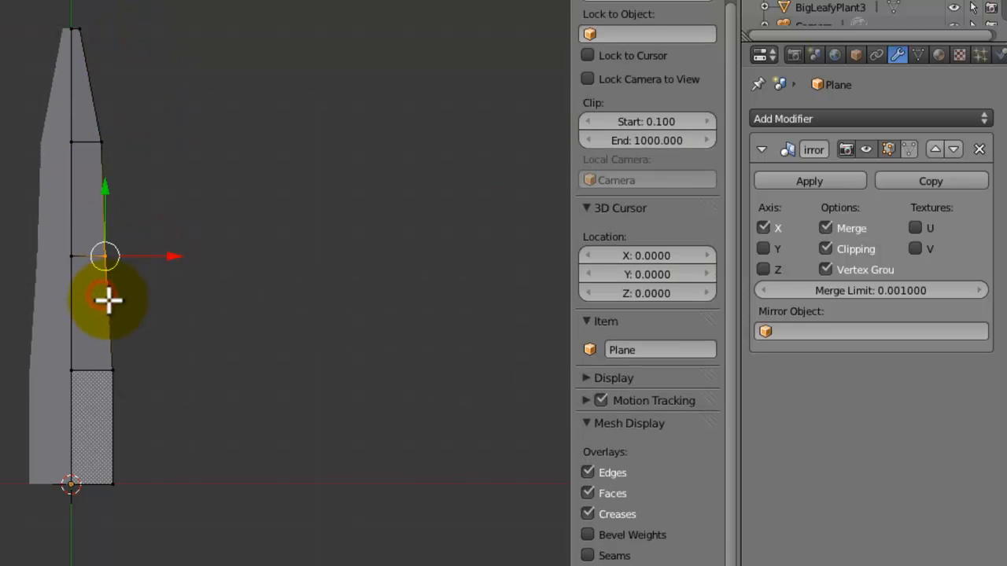
{"action": "key", "text": "g"}
{"action": "key", "text": "x"}
{"action": "left_click", "coordinate": [111, 299]}
Move the outer vertex of the lowest loop cut slightly inward along X
{"action": "key", "text": "a"}
{"action": "key", "text": "b"}
{"action": "left_click_drag", "start_coordinate": [135, 337], "coordinate": [103, 402]}
{"action": "key", "text": "g"}
{"action": "key", "text": "x"}
{"action": "left_click", "coordinate": [97, 410]}
Narrow the base of the leaf by moving its bottom outer vertex inward along X
{"action": "key", "text": "a"}
{"action": "key", "text": "b"}
{"action": "left_click_drag", "start_coordinate": [145, 458], "coordinate": [115, 513]}
{"action": "key", "text": "x"}
{"action": "key", "text": "b"}
{"action": "left_click_drag", "start_coordinate": [173, 422], "coordinate": [104, 517]}
{"action": "key", "text": "g"}
{"action": "key", "text": "x"}
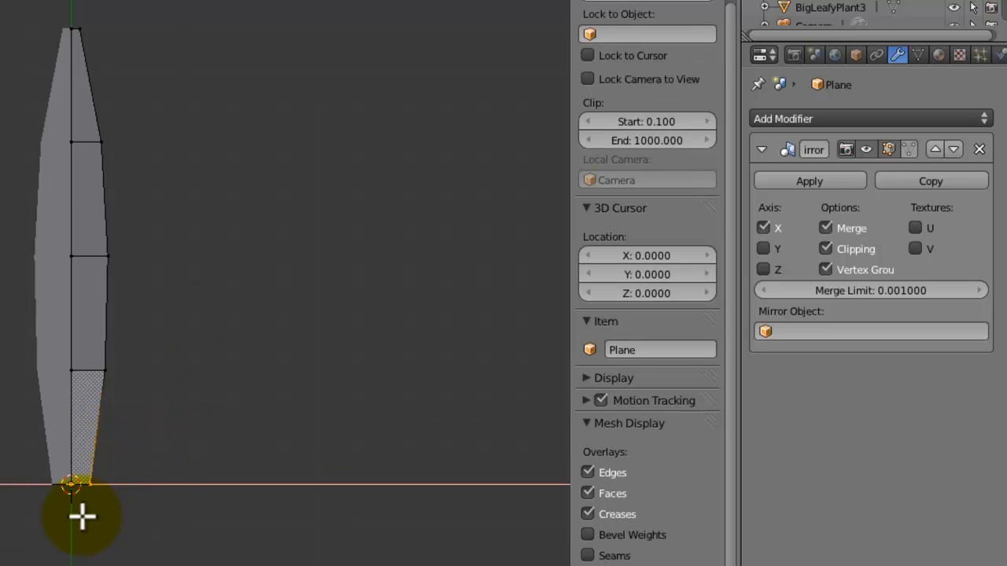
{"action": "left_click", "coordinate": [83, 515]}
Move the centre vertex at the leaf's tip outward along Y to form a point
{"action": "middle_click_drag", "start_coordinate": [90, 490], "coordinate": [240, 338]}
{"action": "right_click", "coordinate": [457, 354]}
{"action": "key", "text": "KP_1"}
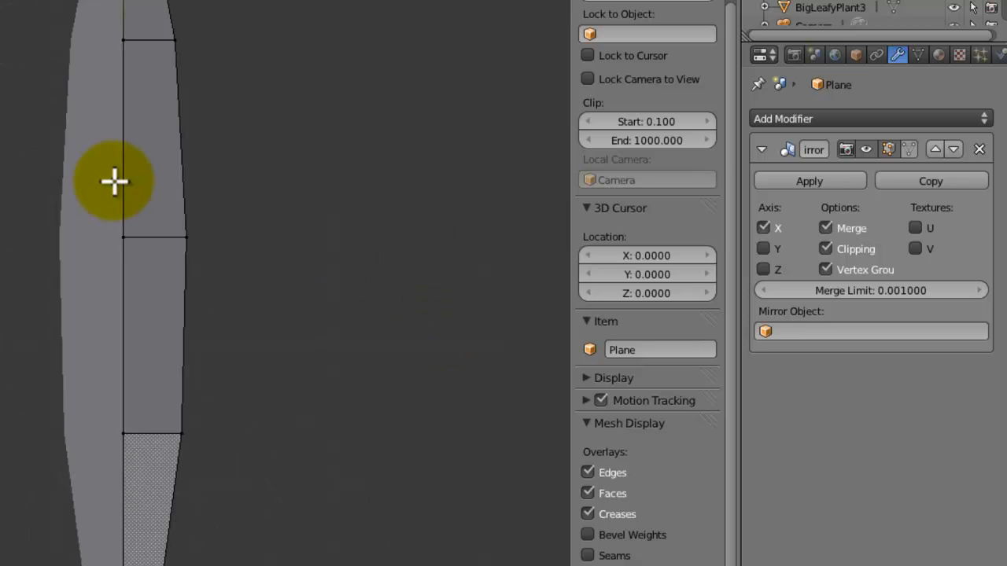
{"action": "middle_click_drag", "start_coordinate": [115, 182], "coordinate": [21, 559], "text": "shift"}
{"action": "scroll", "coordinate": [72, 357], "scroll_direction": "up", "scroll_amount": 3}
{"action": "key", "text": "g"}
{"action": "key", "text": "y"}
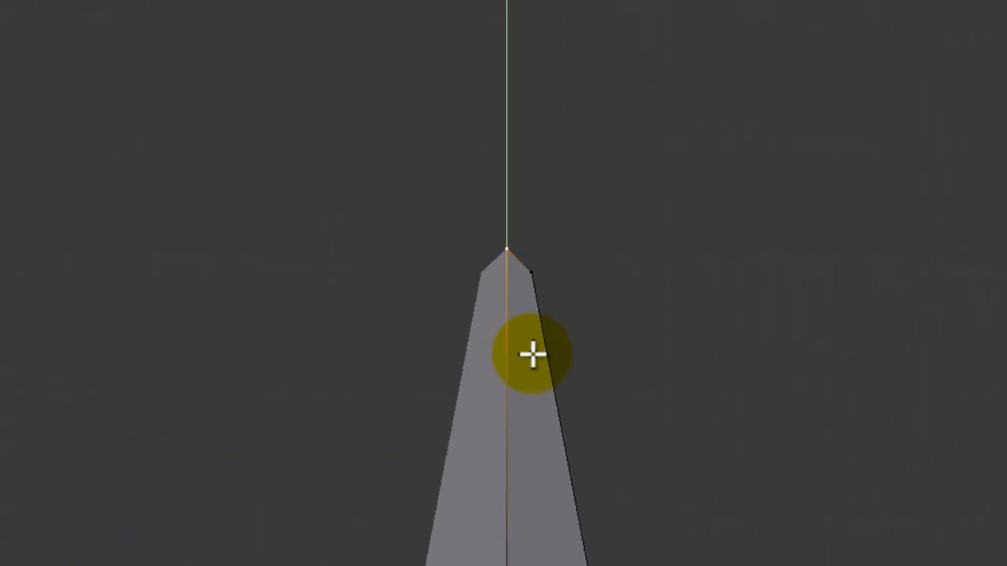
{"action": "left_click", "coordinate": [532, 356]}
{"action": "middle_click_drag", "start_coordinate": [522, 463], "coordinate": [383, 314]}
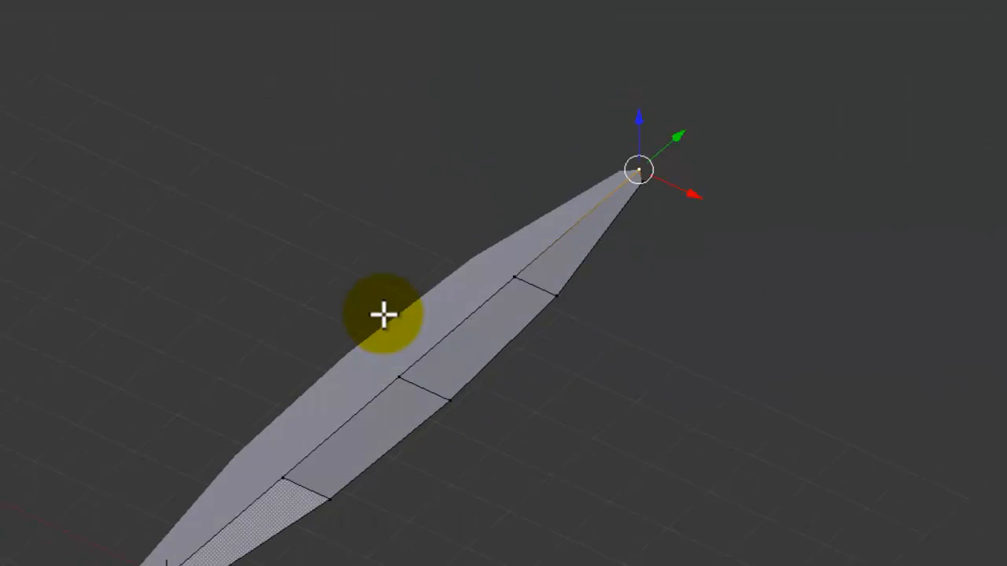
Arch the leaf in side view by selecting the tip vertices and rotating them downward with proportional editing
{"action": "scroll", "coordinate": [544, 351], "scroll_direction": "down", "scroll_amount": 5}
{"action": "middle_click_drag", "start_coordinate": [558, 331], "coordinate": [306, 304]}
{"action": "key", "text": "KP_3"}
{"action": "key", "text": "a"}
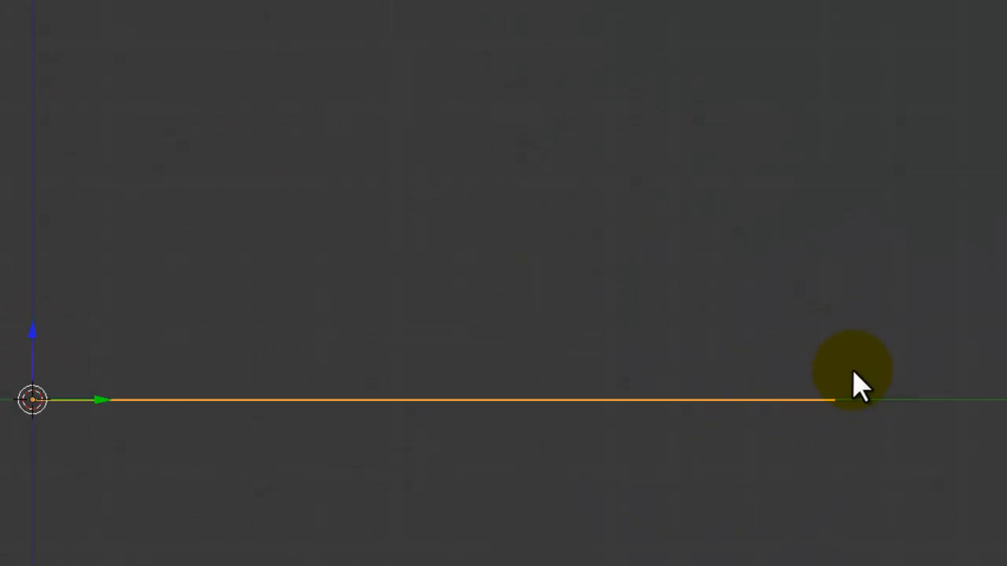
{"action": "key", "text": "a"}
{"action": "right_click", "coordinate": [860, 366]}
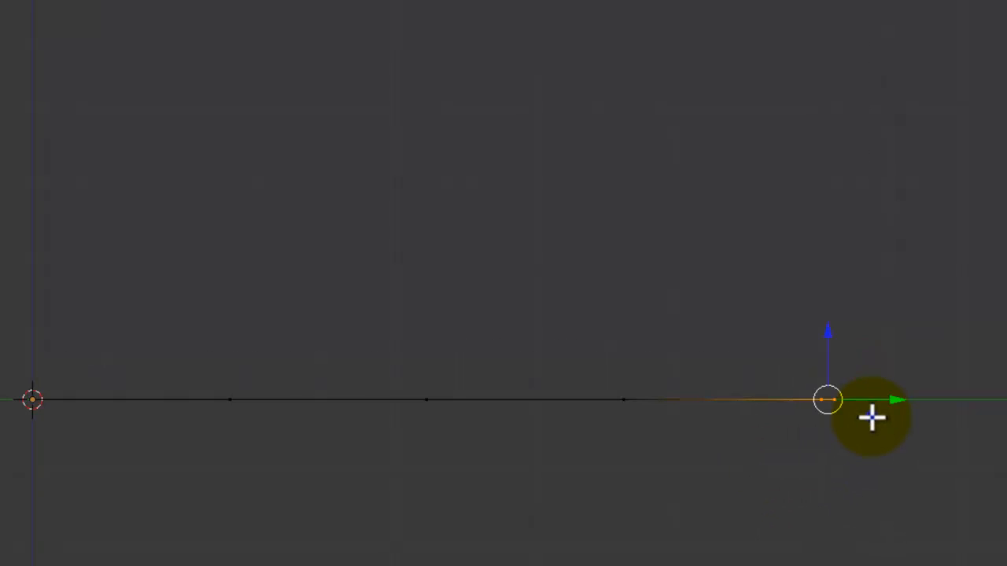
{"action": "key", "text": "r"}
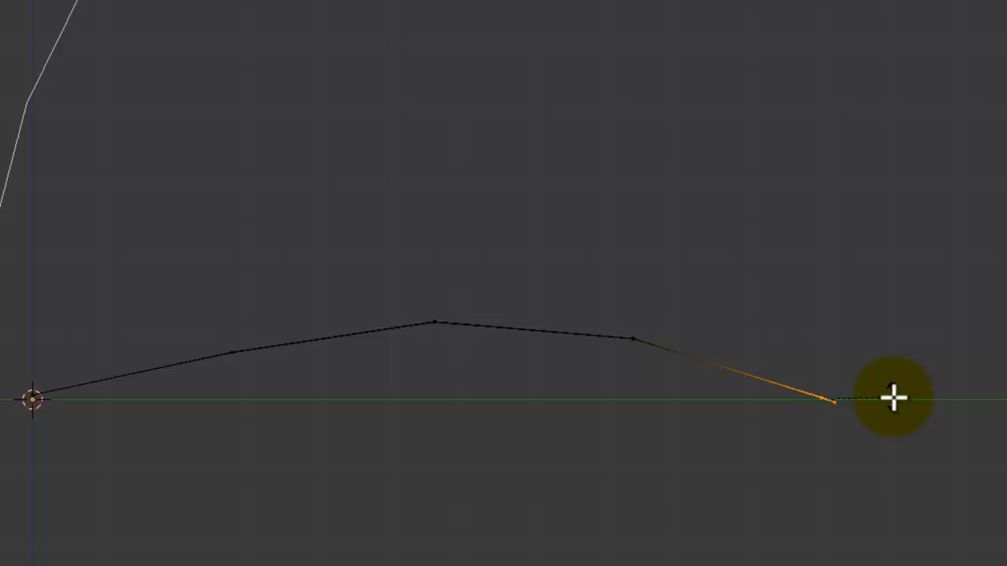
{"action": "left_click", "coordinate": [894, 398]}
{"action": "key", "text": "Tab"}
{"action": "middle_click_drag", "start_coordinate": [707, 404], "coordinate": [803, 441]}
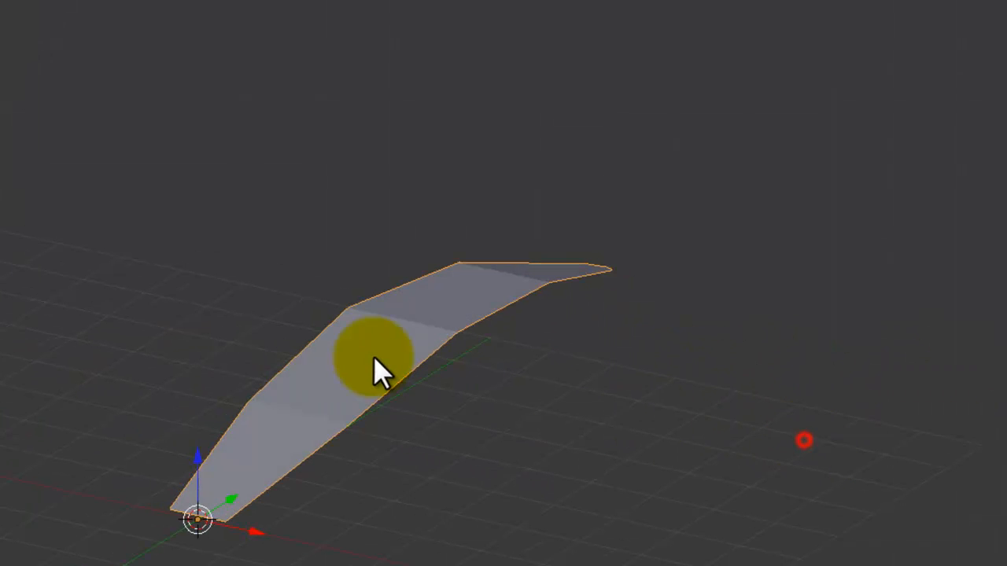
Widen the whole leaf slightly in top view by scaling all its vertices along X
{"action": "key", "text": "KP_7"}
{"action": "key", "text": "Tab"}
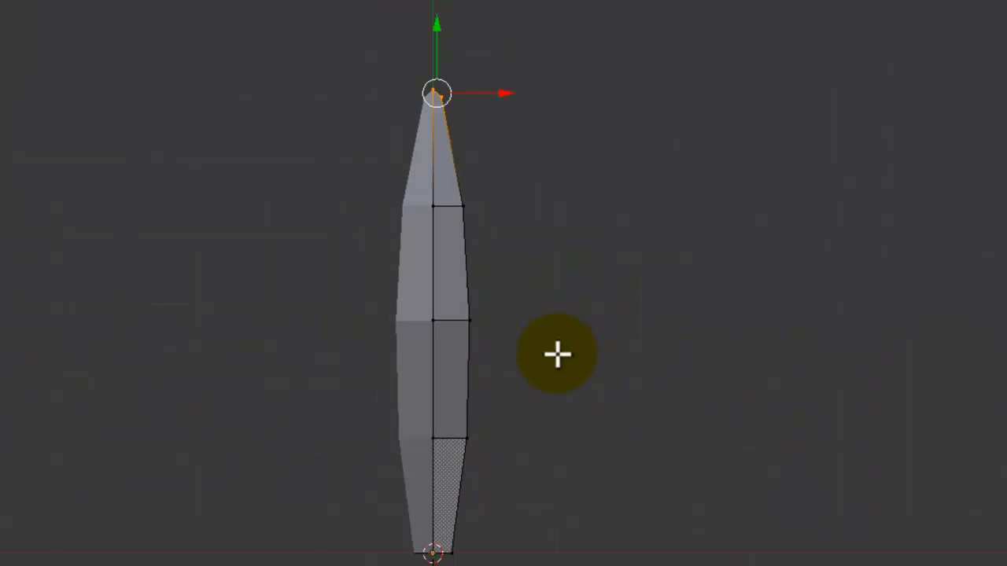
{"action": "key", "text": "a"}
{"action": "key", "text": "a"}
{"action": "key", "text": "s"}
{"action": "key", "text": "x"}
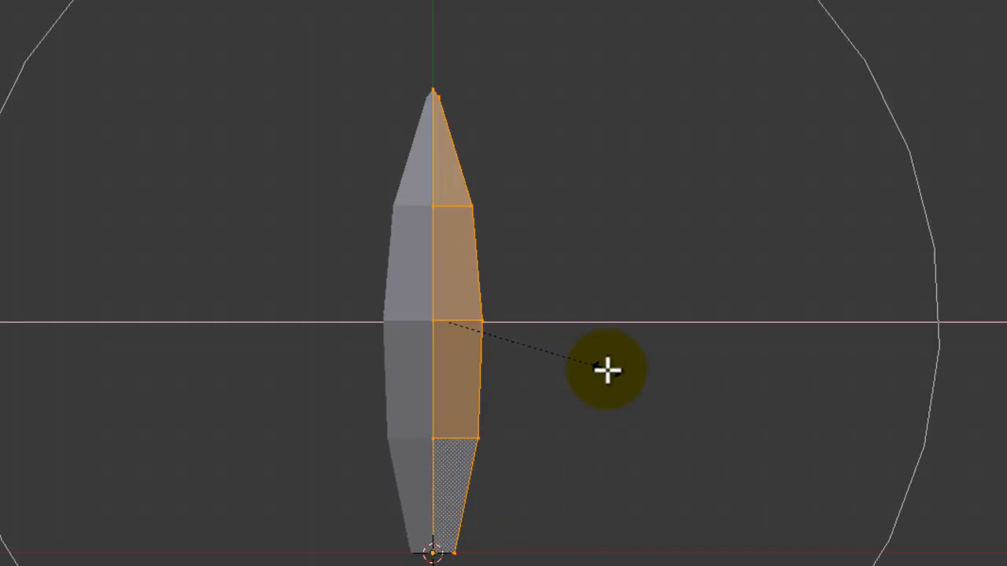
{"action": "left_click", "coordinate": [607, 369]}
Set the leaf's shading to smooth
{"action": "key", "text": "Tab"}
{"action": "key", "text": "t"}
{"action": "key", "text": "t"}
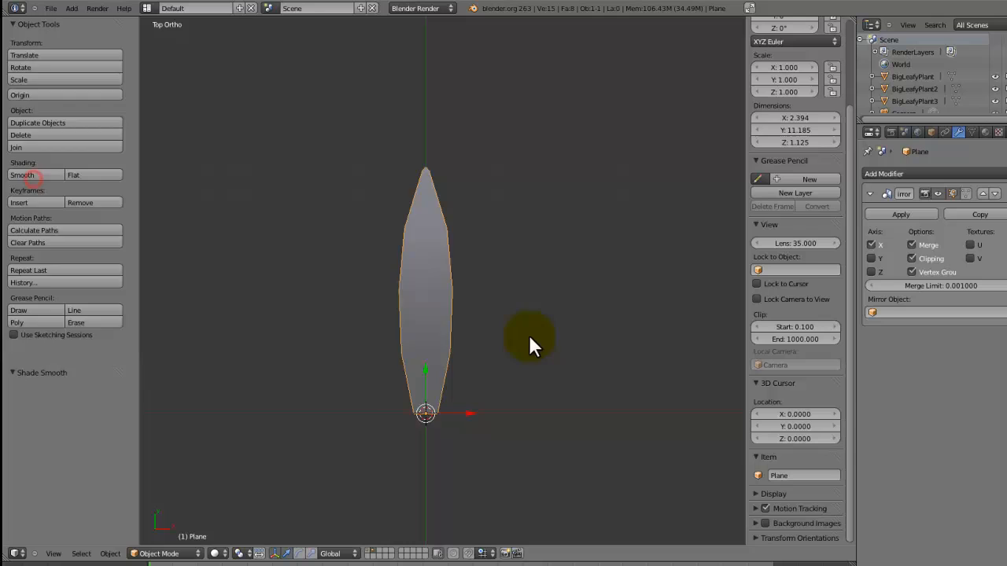
{"action": "key", "text": "t"}
Add a Subdivision Surface modifier to the leaf and set its render subdivisions to 1
{"action": "middle_click_drag", "start_coordinate": [529, 334], "coordinate": [496, 350]}
{"action": "left_click", "coordinate": [939, 173]}
{"action": "left_click", "coordinate": [773, 361]}
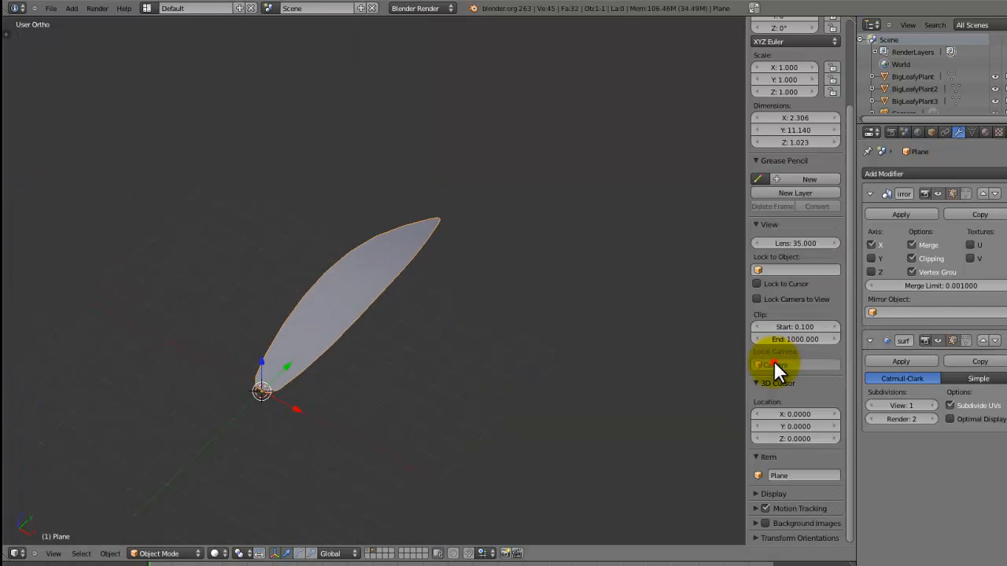
{"action": "middle_click_drag", "start_coordinate": [590, 344], "coordinate": [570, 373]}
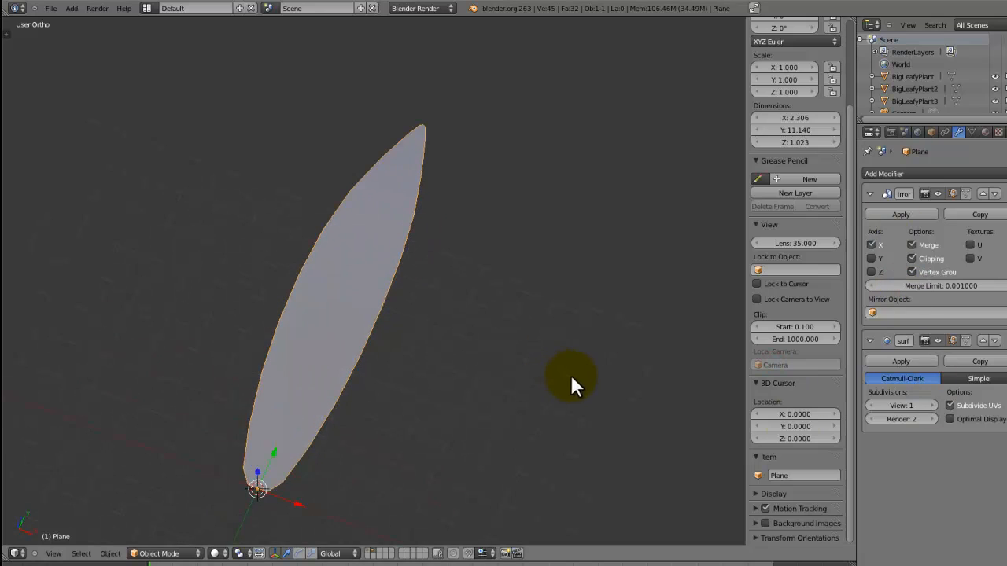
{"action": "left_click", "coordinate": [869, 418]}
{"action": "key", "text": "z"}
{"action": "middle_click_drag", "start_coordinate": [618, 348], "coordinate": [666, 300]}
{"action": "key", "text": "z"}
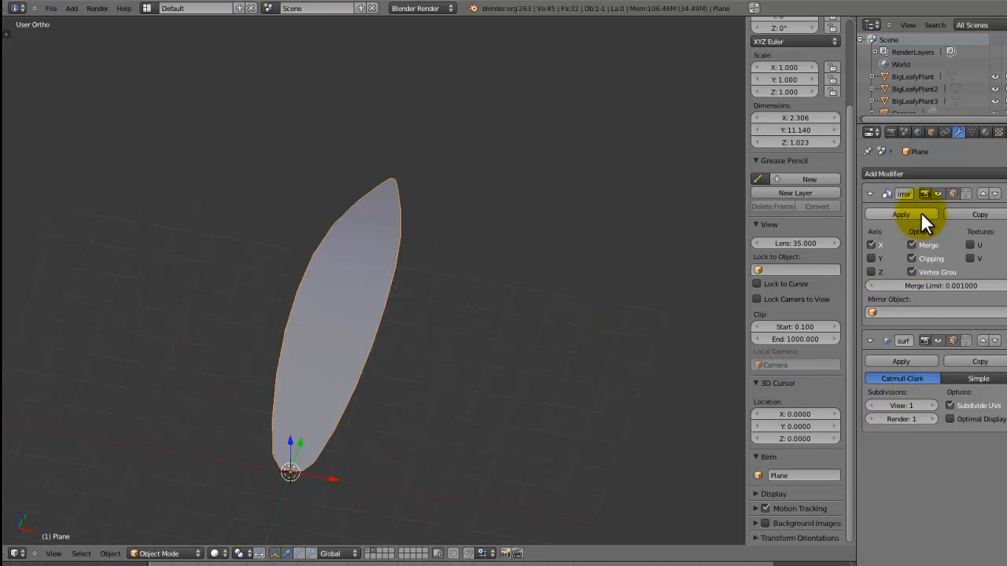
Apply the Mirror and Subdivision Surface modifiers and enter Edit Mode on the leaf mesh
{"action": "left_click", "coordinate": [915, 209]}
{"action": "left_click", "coordinate": [915, 209]}
{"action": "key", "text": "Tab"}
{"action": "middle_click_drag", "start_coordinate": [436, 328], "coordinate": [371, 343]}
{"action": "scroll", "coordinate": [372, 343], "scroll_direction": "up", "scroll_amount": 2}
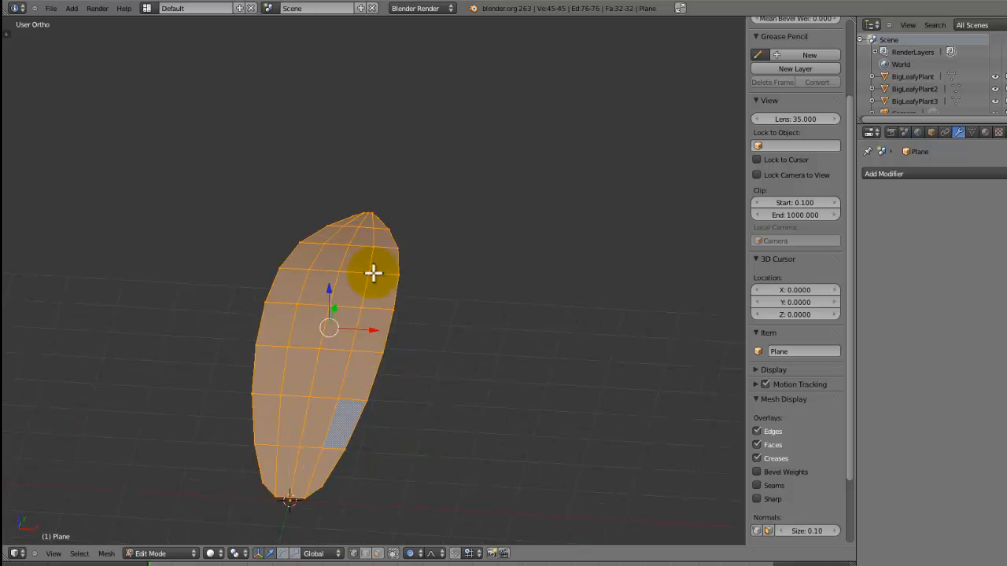
Select the lengthwise row of vertices between the midrib and the edge on one half of the leaf
{"action": "right_click", "coordinate": [372, 228]}
{"action": "right_click", "coordinate": [372, 247], "text": "shift"}
{"action": "right_click", "coordinate": [369, 272], "text": "shift"}
{"action": "right_click", "coordinate": [362, 305], "text": "shift"}
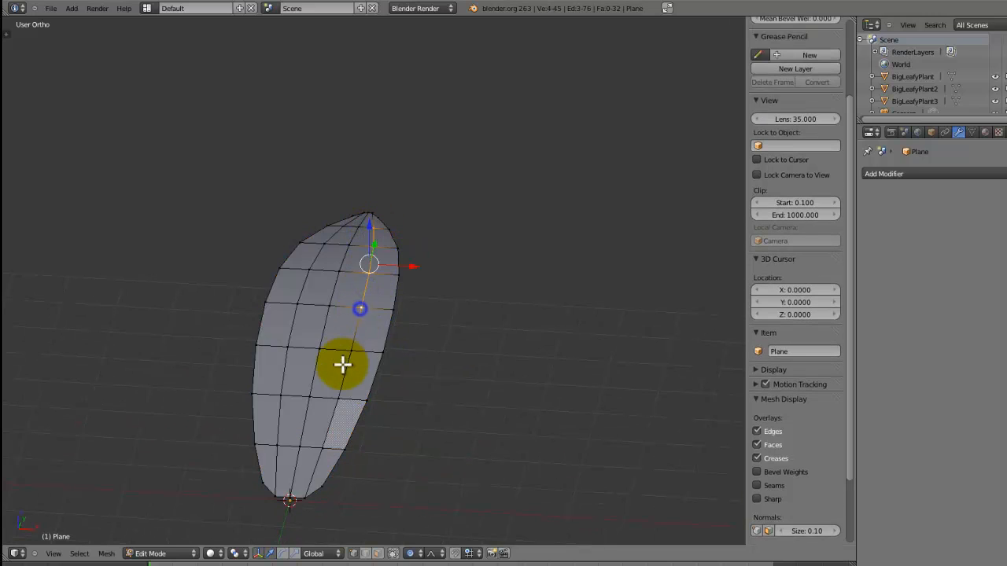
{"action": "right_click", "coordinate": [348, 346], "text": "shift"}
{"action": "right_click", "coordinate": [335, 397], "text": "shift"}
{"action": "right_click", "coordinate": [318, 451], "text": "shift"}
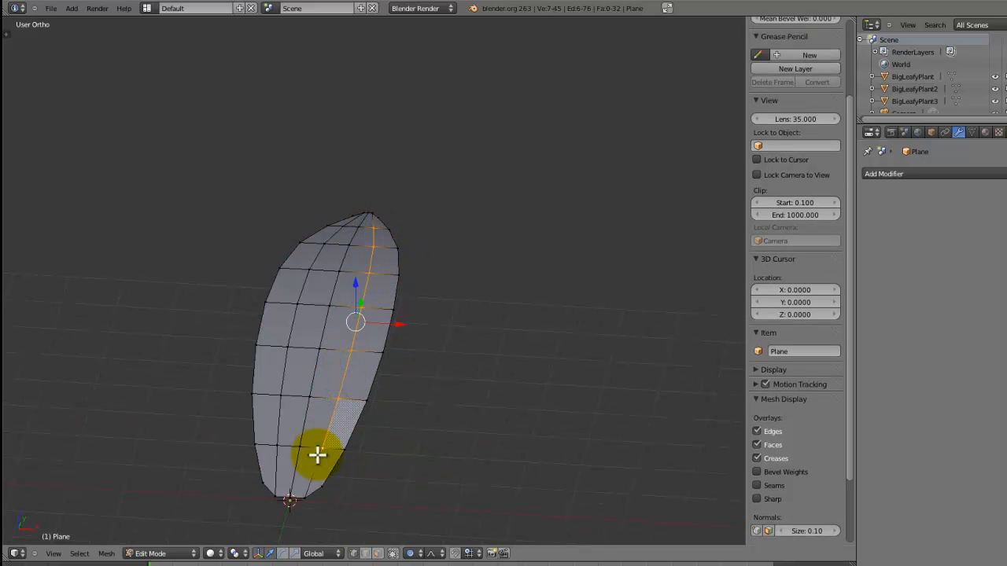
Undo applying the modifiers, try applying only the Subdivision Surface modifier ahead of Mirror, and undo that attempt
{"action": "key", "text": "Tab"}
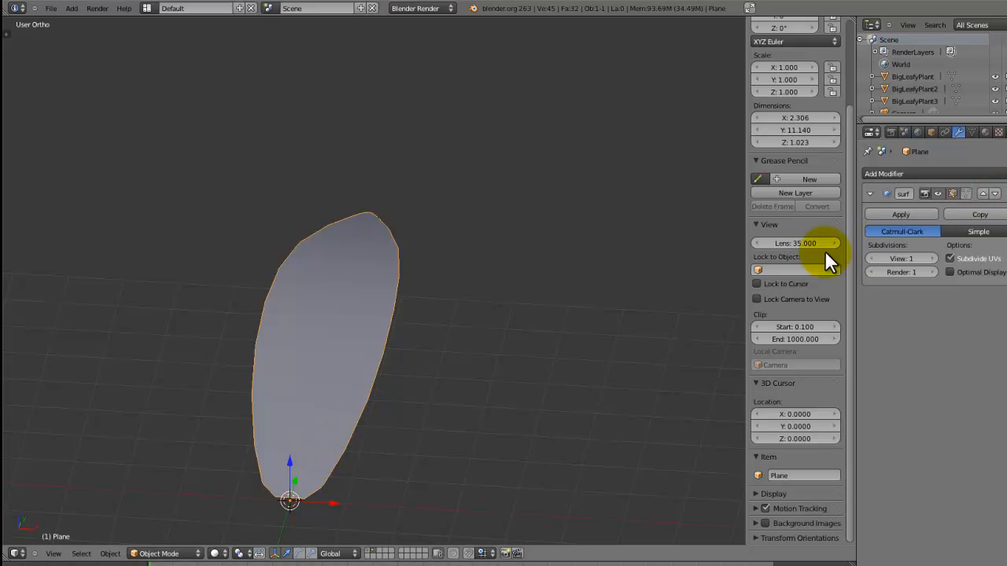
{"action": "key", "text": "ctrl+1"}
{"action": "left_click", "coordinate": [901, 362]}
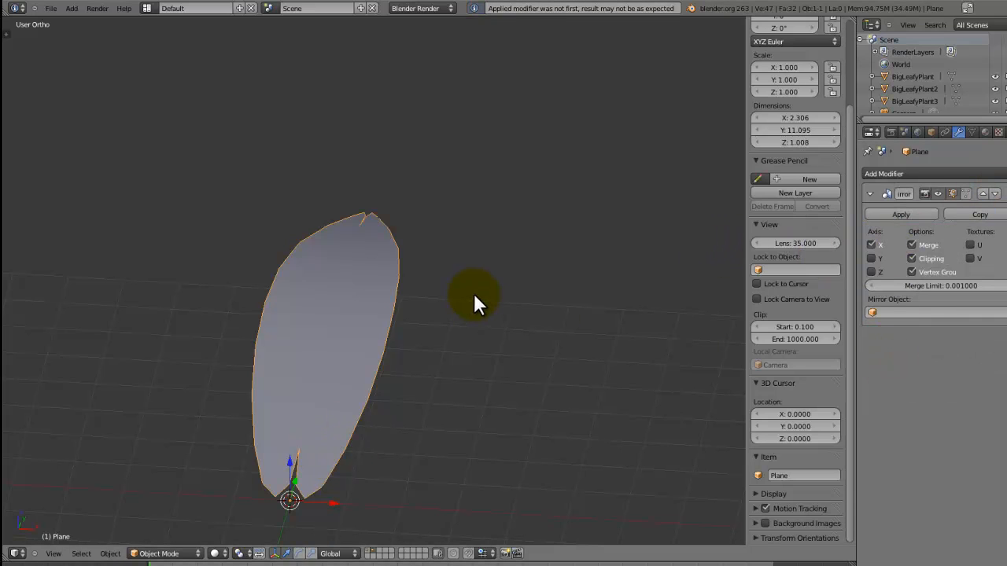
{"action": "key", "text": "ctrl+z"}
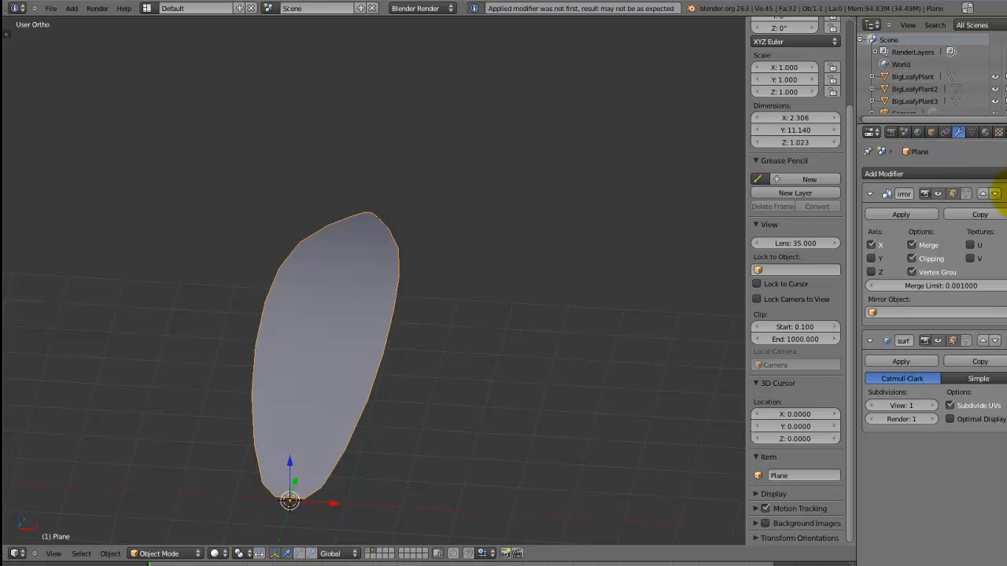
Remove the Mirror modifier and apply the Subdivision Surface modifier to the remaining half leaf
{"action": "left_click", "coordinate": [1000, 193]}
{"action": "middle_click_drag", "start_coordinate": [508, 294], "coordinate": [524, 278]}
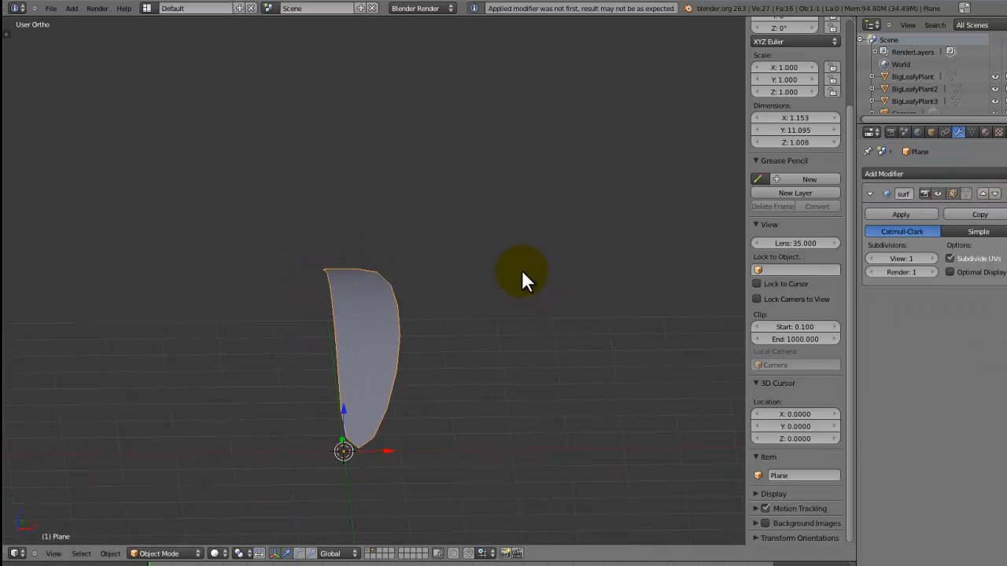
{"action": "left_click", "coordinate": [883, 210]}
Add a new Mirror modifier on the X axis to the half leaf and enable Clipping
{"action": "left_click", "coordinate": [885, 172]}
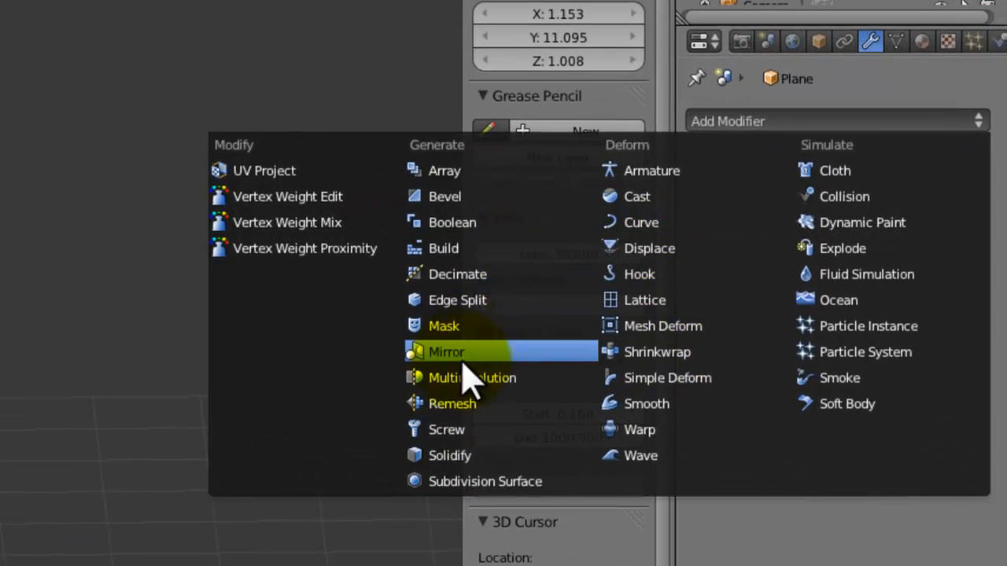
{"action": "left_click", "coordinate": [460, 361]}
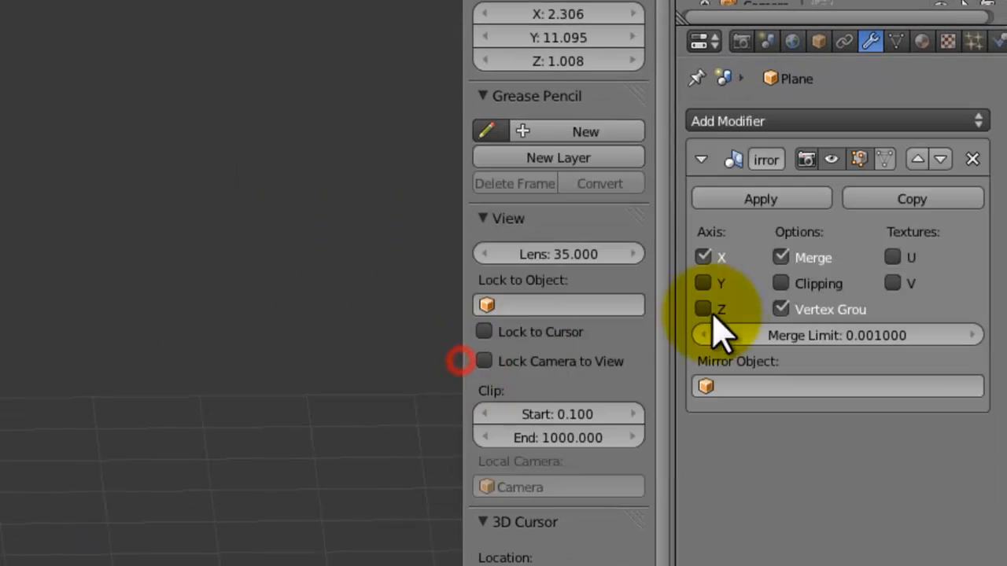
{"action": "left_click", "coordinate": [782, 283]}
Move the inner vertex at the leaf's tip onto the mirror line and up so both halves meet in a point
{"action": "middle_click_drag", "start_coordinate": [377, 348], "coordinate": [262, 447]}
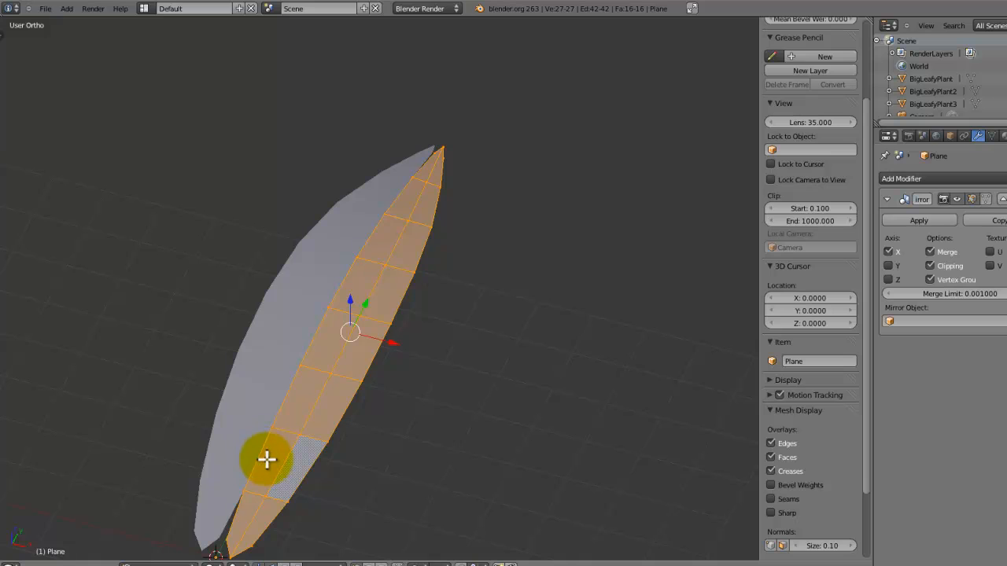
{"action": "right_click", "coordinate": [437, 146]}
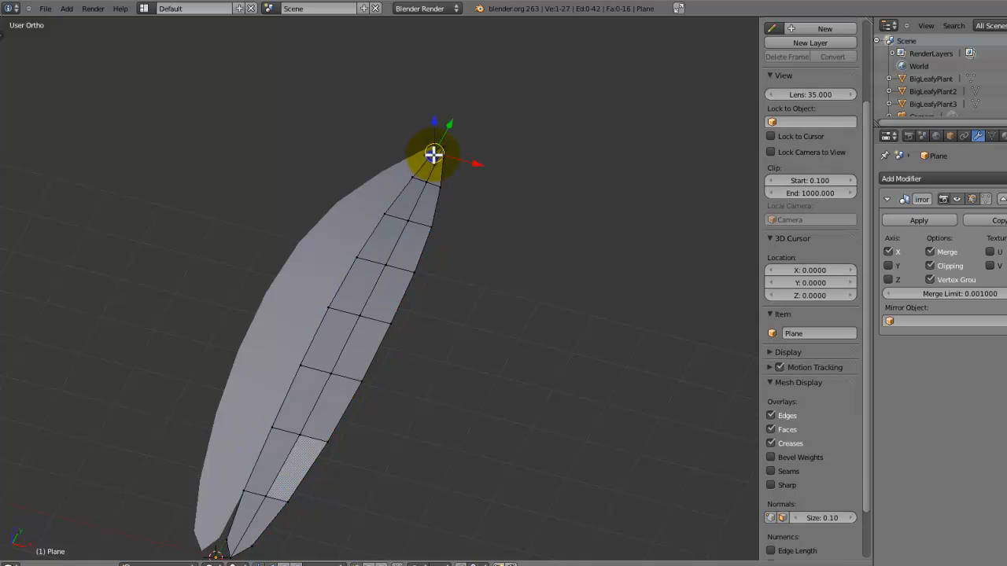
{"action": "key", "text": "KP_7"}
{"action": "middle_click_drag", "start_coordinate": [406, 163], "coordinate": [492, 478], "text": "shift"}
{"action": "scroll", "coordinate": [493, 478], "scroll_direction": "up", "scroll_amount": 3}
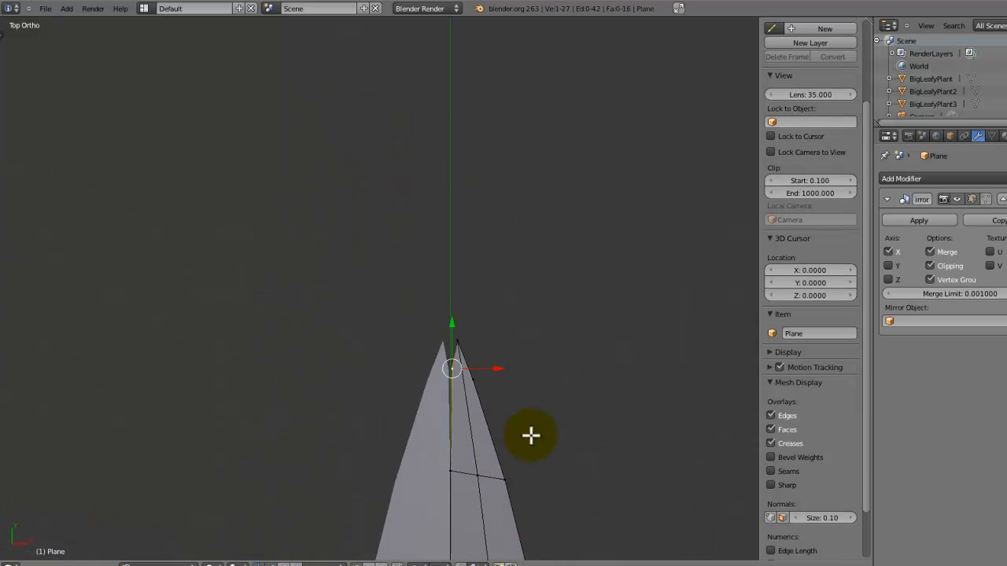
{"action": "key", "text": "g"}
{"action": "left_click", "coordinate": [576, 404]}
{"action": "key", "text": "g"}
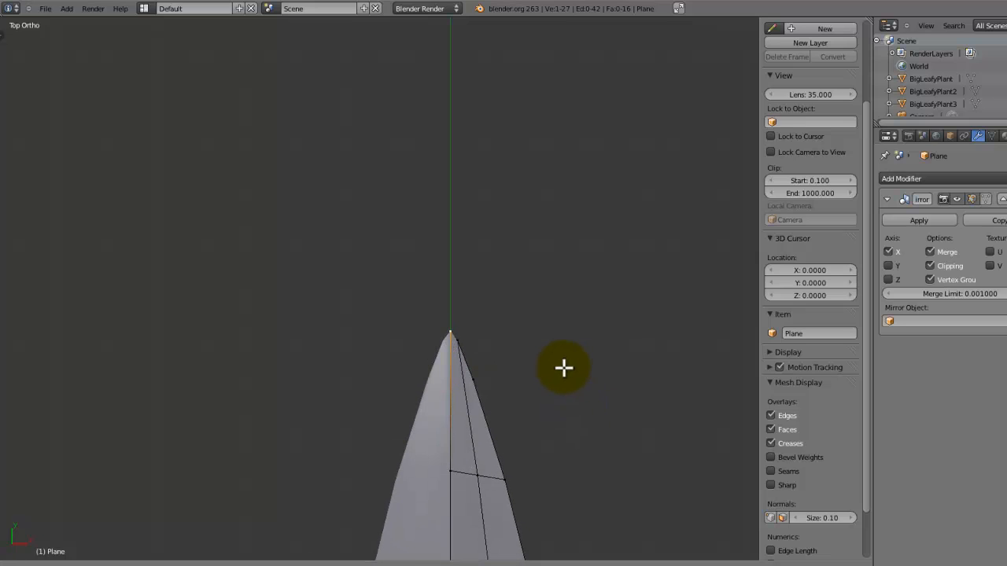
{"action": "left_click", "coordinate": [563, 368]}
Close the gap at the leaf's base by moving its inner vertex down on the mirror line, and save over the file
{"action": "scroll", "coordinate": [516, 504], "scroll_direction": "down", "scroll_amount": 6}
{"action": "middle_click_drag", "start_coordinate": [509, 531], "coordinate": [506, 182], "text": "shift"}
{"action": "scroll", "coordinate": [500, 192], "scroll_direction": "up", "scroll_amount": 6}
{"action": "right_click", "coordinate": [449, 399]}
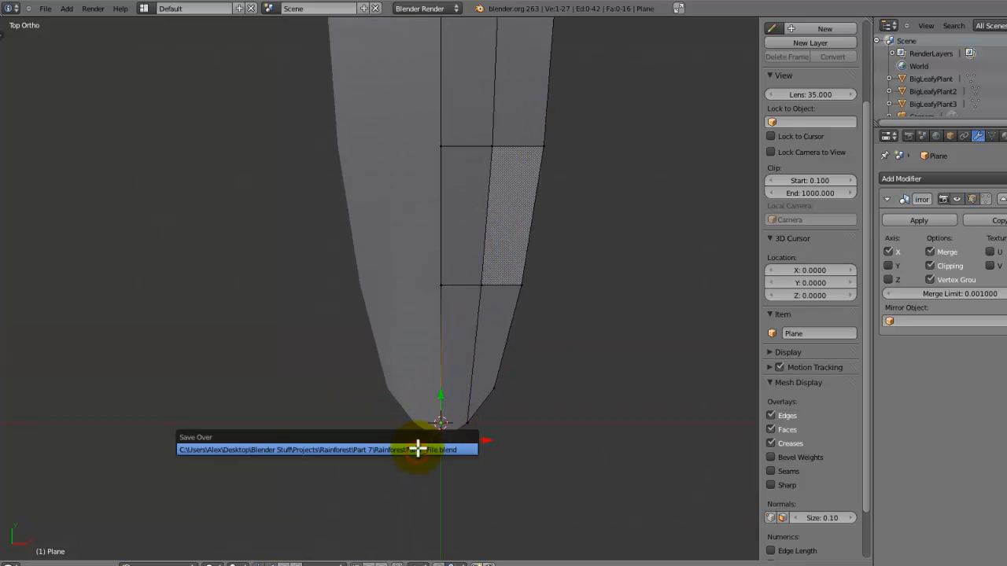
Select the lengthwise vertex row between midrib and edge, excluding its two end vertices, and move it to curve the leaf's cross-section
{"action": "scroll", "coordinate": [420, 331], "scroll_direction": "down", "scroll_amount": 6}
{"action": "middle_click_drag", "start_coordinate": [431, 281], "coordinate": [465, 194]}
{"action": "scroll", "coordinate": [465, 194], "scroll_direction": "up", "scroll_amount": 3}
{"action": "right_click", "coordinate": [393, 153]}
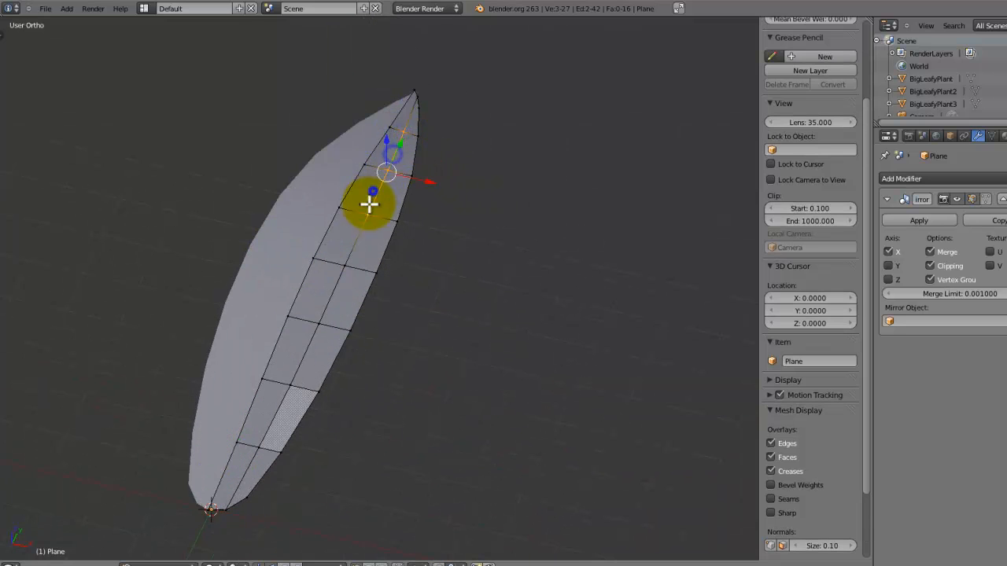
{"action": "right_click", "coordinate": [299, 379], "text": "alt"}
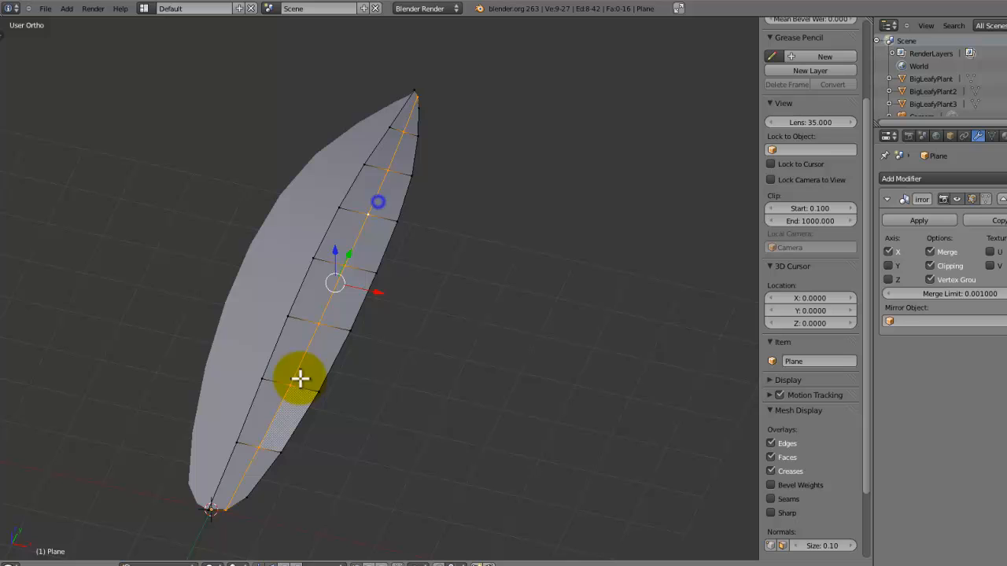
{"action": "right_click", "coordinate": [246, 499], "text": "shift"}
{"action": "right_click", "coordinate": [410, 103], "text": "shift"}
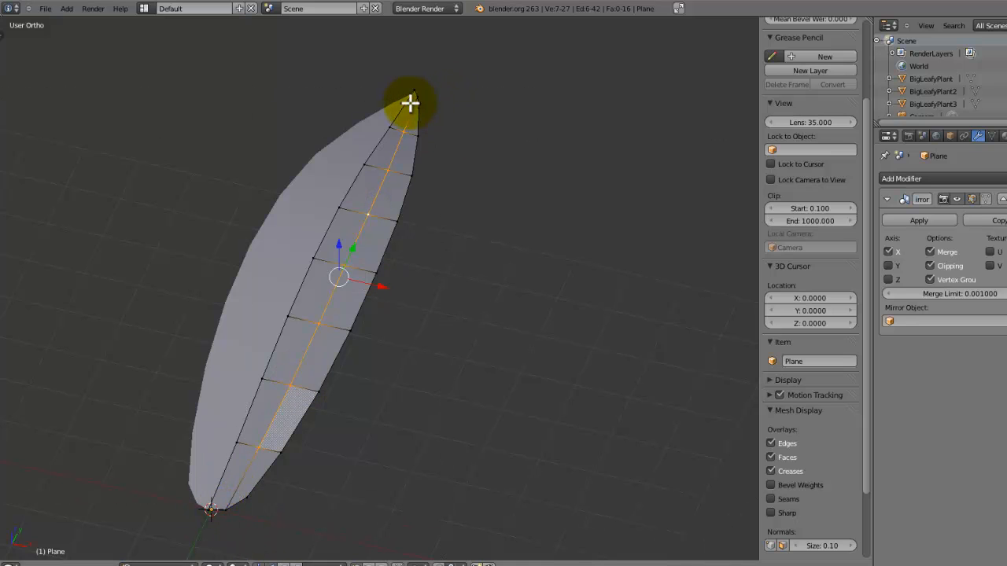
{"action": "middle_click_drag", "start_coordinate": [437, 146], "coordinate": [375, 256]}
{"action": "left_click", "coordinate": [479, 175]}
Return to Object Mode and save over the current blend file
{"action": "key", "text": "Tab"}
{"action": "scroll", "coordinate": [366, 266], "scroll_direction": "down", "scroll_amount": 3}
{"action": "key", "text": "ctrl+s"}
{"action": "left_click", "coordinate": [368, 267]}
{"action": "middle_click_drag", "start_coordinate": [446, 252], "coordinate": [555, 307]}
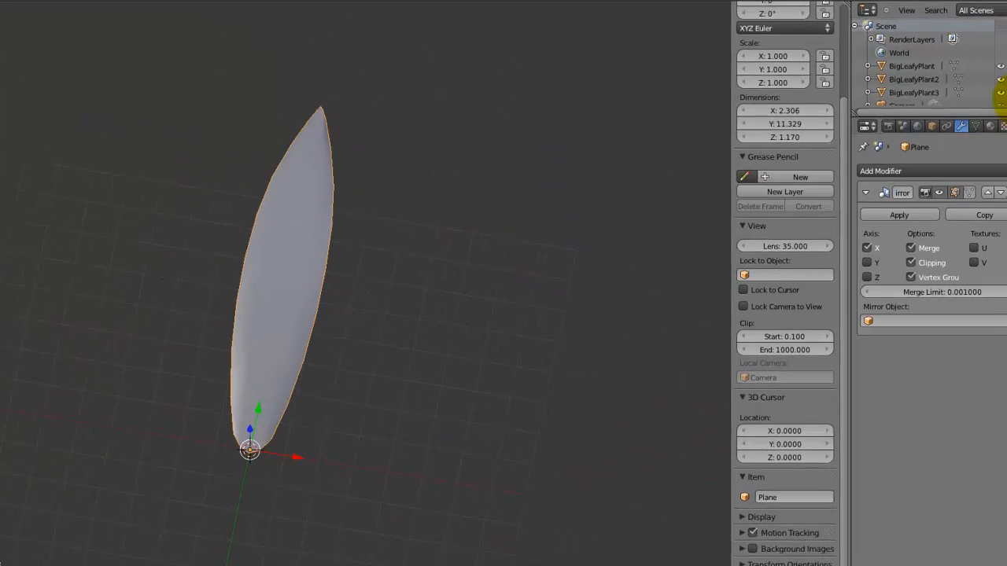
Create a new material for the leaf and name it GrassyLeaf2
{"action": "left_click", "coordinate": [990, 126]}
{"action": "left_click", "coordinate": [927, 213]}
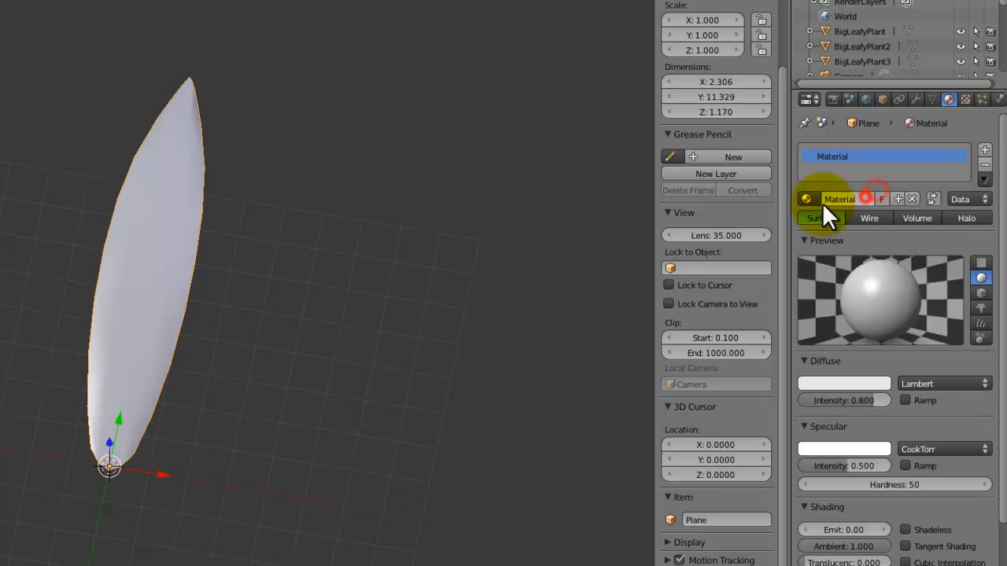
{"action": "left_click", "coordinate": [867, 214]}
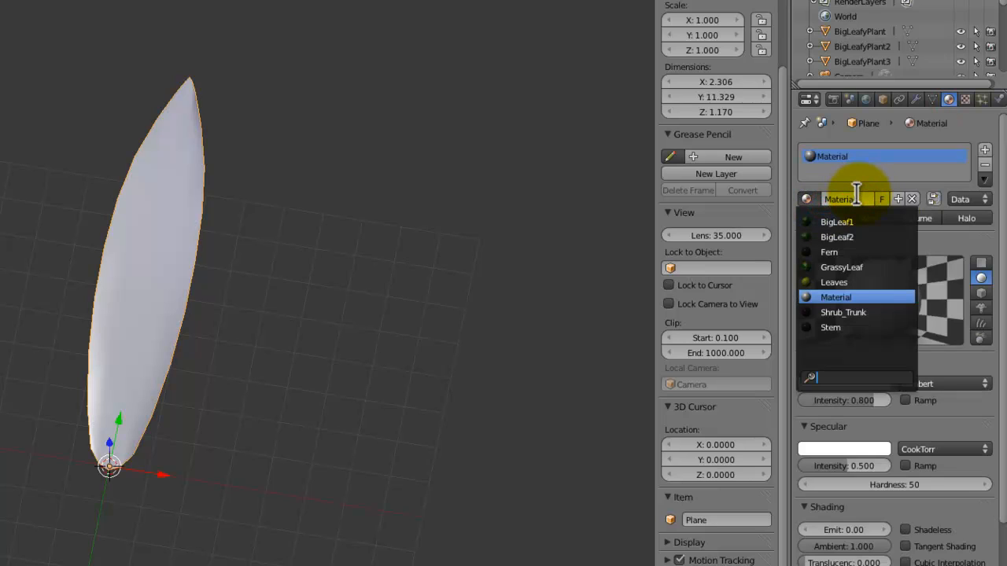
{"action": "left_click", "coordinate": [856, 196]}
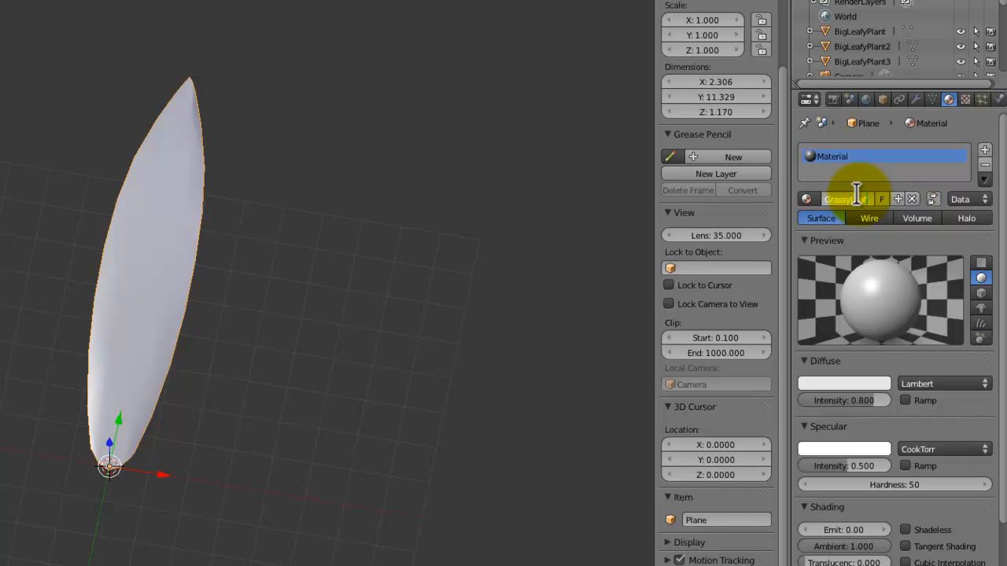
{"action": "left_click", "coordinate": [525, 212]}
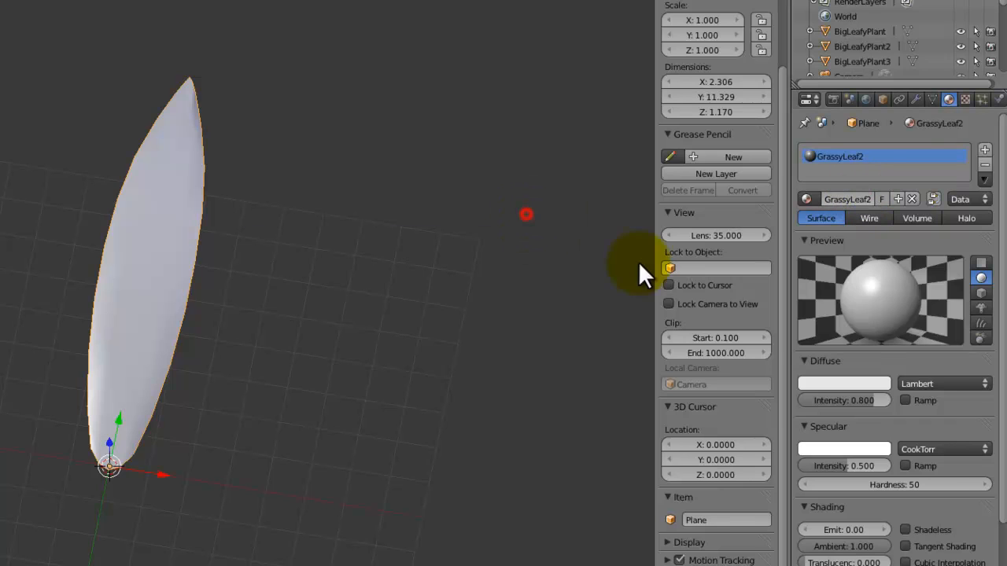
Set the leaf material's specular hardness to 250 and its diffuse colour to green, about R 0.179, G 0.800, B 0.102
{"action": "type", "text": "250"}
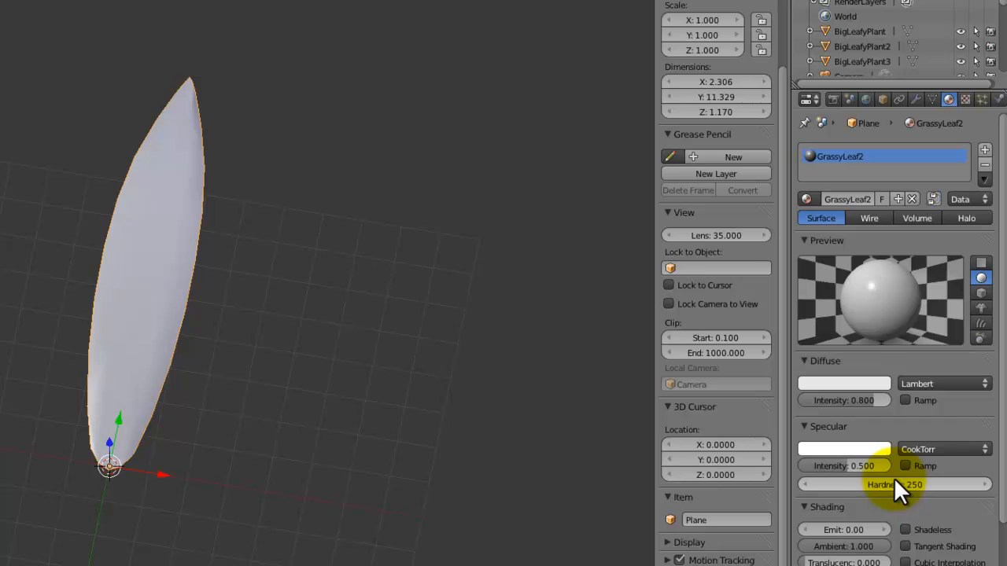
{"action": "key", "text": "Return"}
{"action": "left_click", "coordinate": [846, 383]}
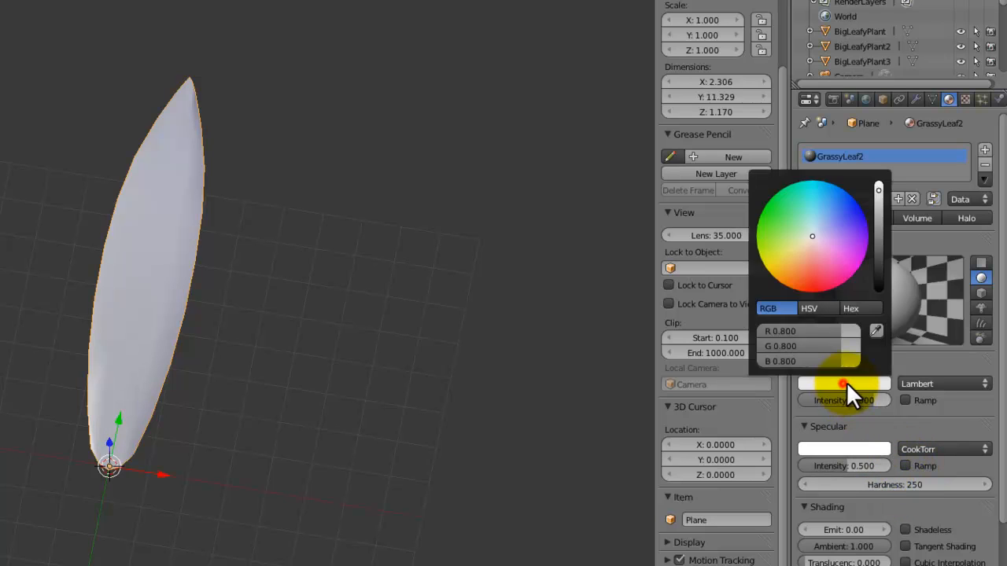
{"action": "left_click", "coordinate": [857, 383]}
{"action": "left_click", "coordinate": [773, 216]}
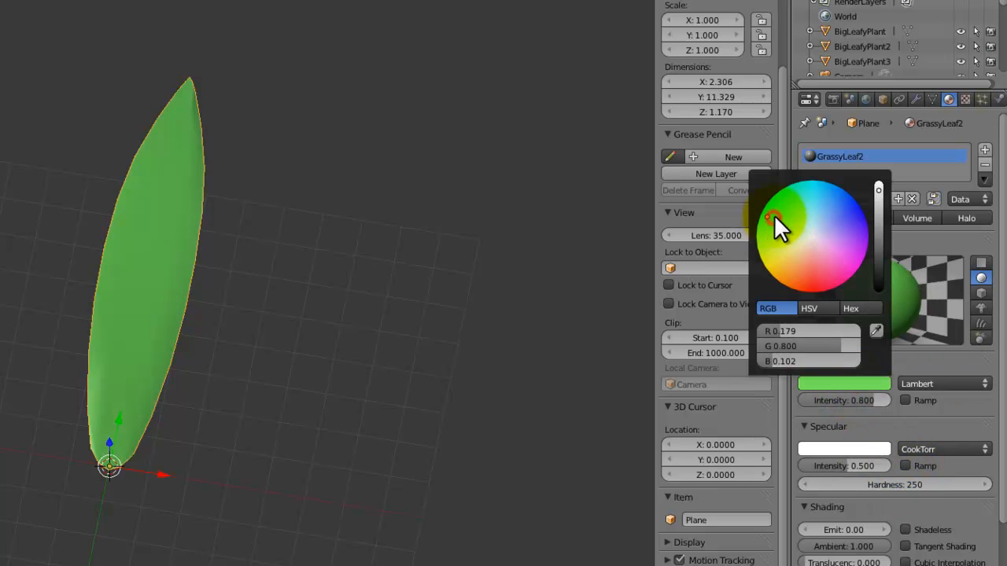
Darken the leaf material's diffuse green and save over the current blend file
{"action": "left_click_drag", "start_coordinate": [878, 218], "coordinate": [877, 237]}
{"action": "middle_click_drag", "start_coordinate": [158, 376], "coordinate": [90, 337]}
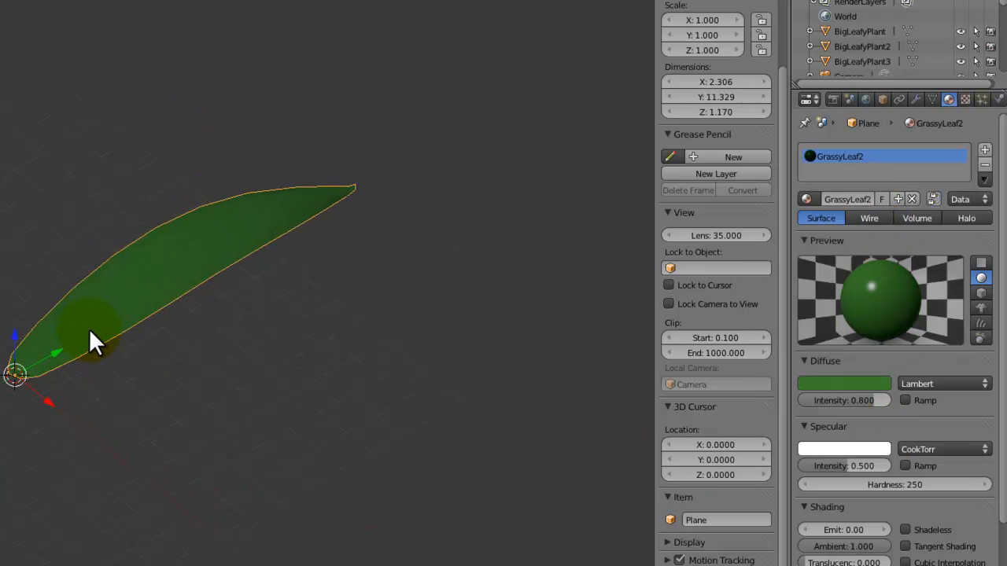
{"action": "middle_click_drag", "start_coordinate": [248, 276], "coordinate": [232, 259]}
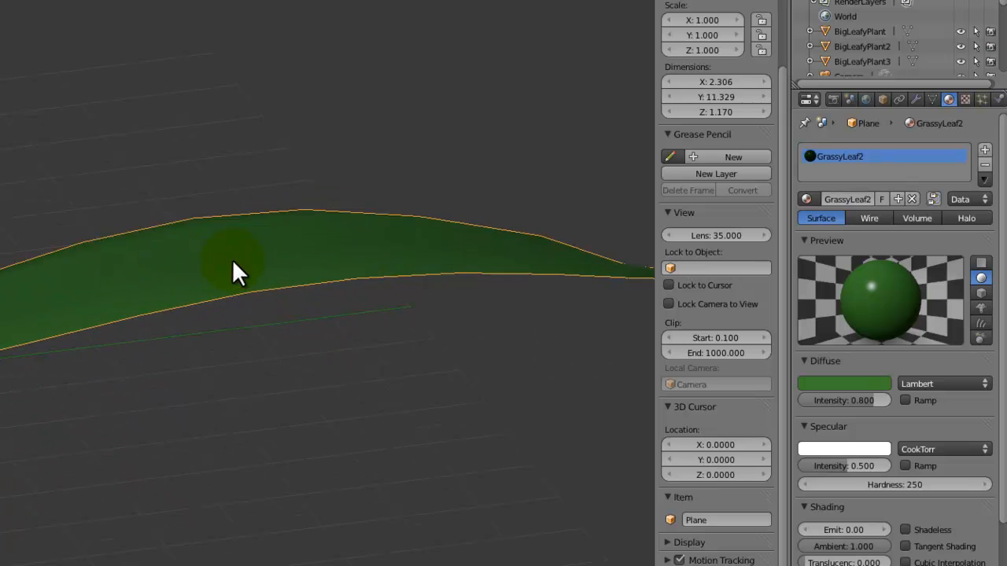
{"action": "middle_click_drag", "start_coordinate": [254, 222], "coordinate": [350, 280], "text": "shift"}
{"action": "scroll", "coordinate": [350, 280], "scroll_direction": "down", "scroll_amount": 3}
{"action": "key", "text": "ctrl+s"}
{"action": "left_click", "coordinate": [352, 298]}
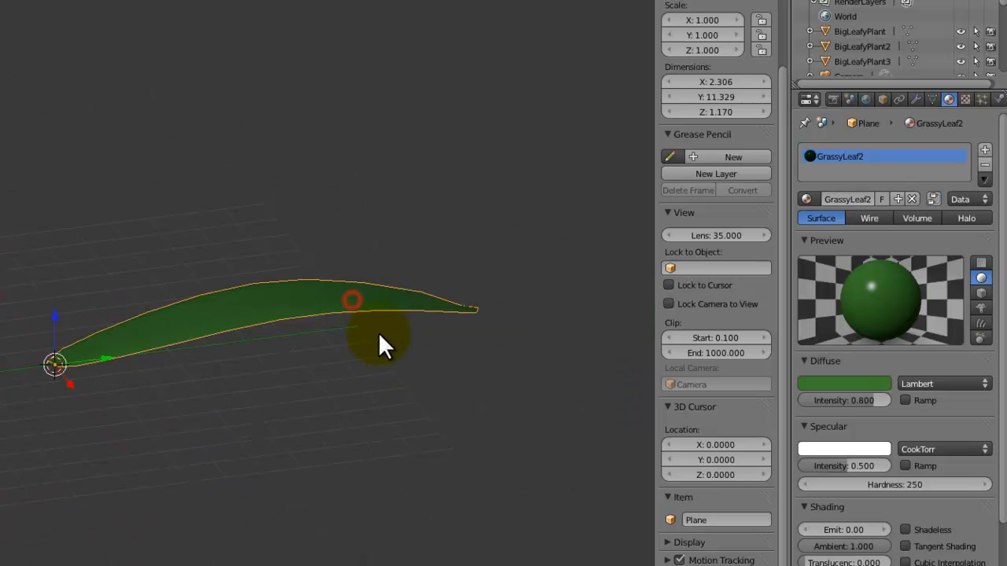
{"action": "middle_click_drag", "start_coordinate": [378, 332], "coordinate": [406, 328]}
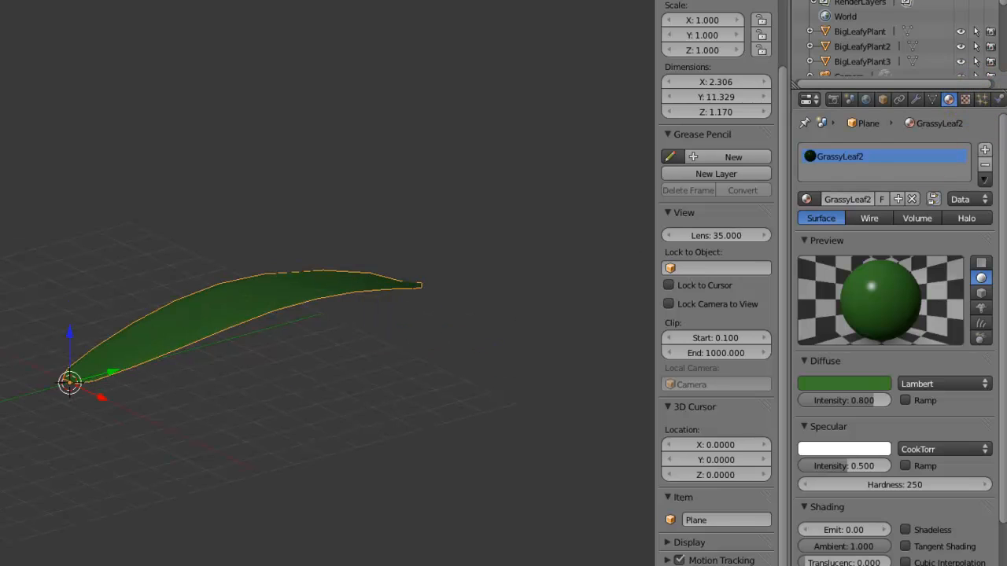
Split off a second area from the 3D view and turn it into a UV/Image Editor
{"action": "left_click_drag", "start_coordinate": [784, 2], "coordinate": [217, 31]}
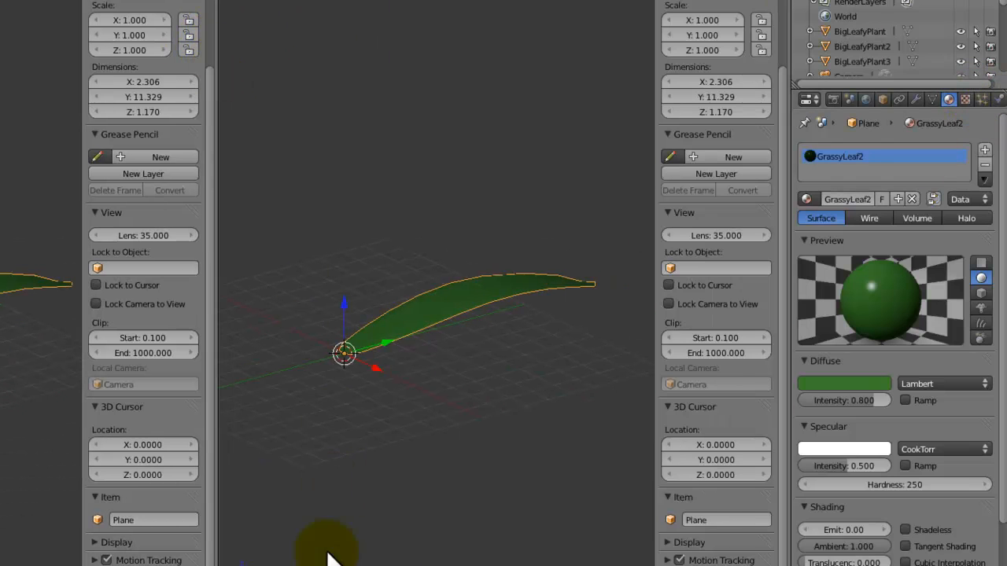
{"action": "left_click", "coordinate": [236, 565]}
{"action": "left_click", "coordinate": [249, 519]}
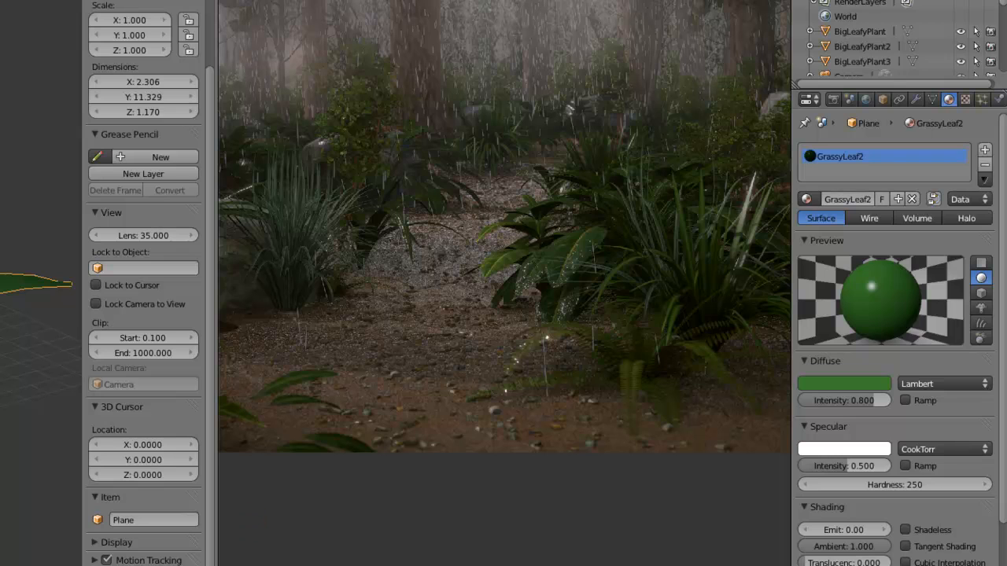
Open grass_thick_green.png from the Plants & Leaves texture folder and show it in the image editor
{"action": "left_click", "coordinate": [315, 565]}
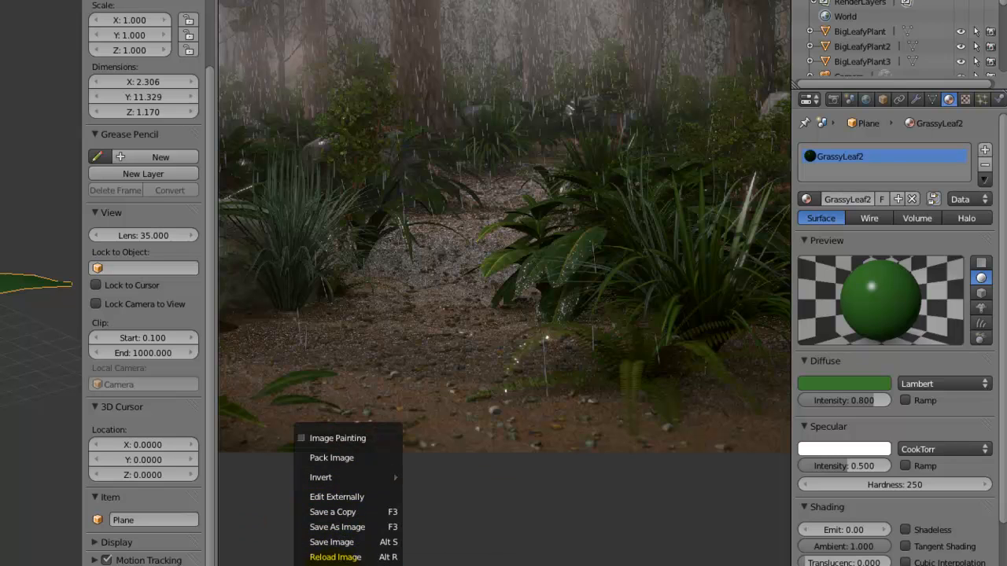
{"action": "left_click", "coordinate": [338, 564]}
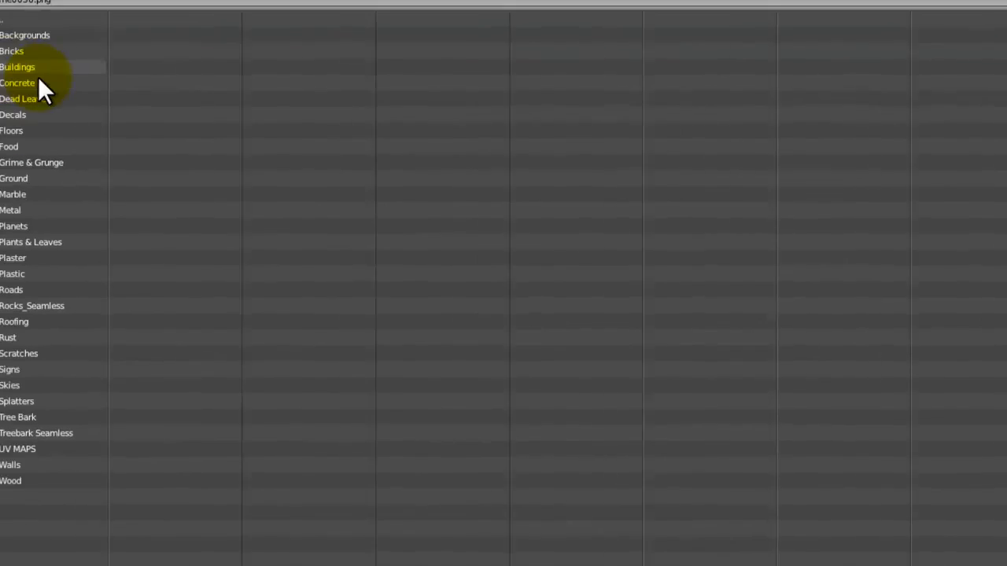
{"action": "left_click", "coordinate": [4, 234]}
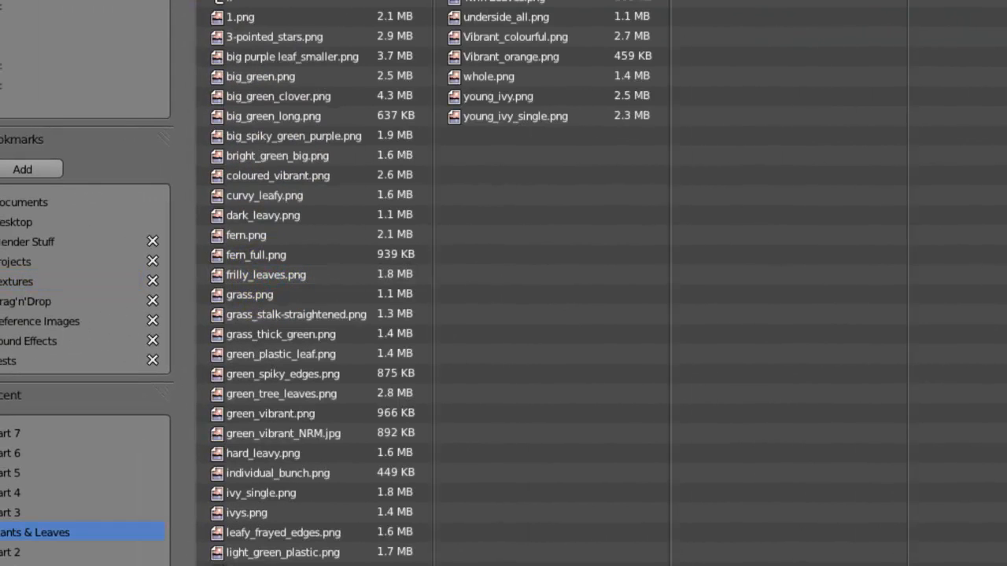
{"action": "left_click", "coordinate": [338, 2]}
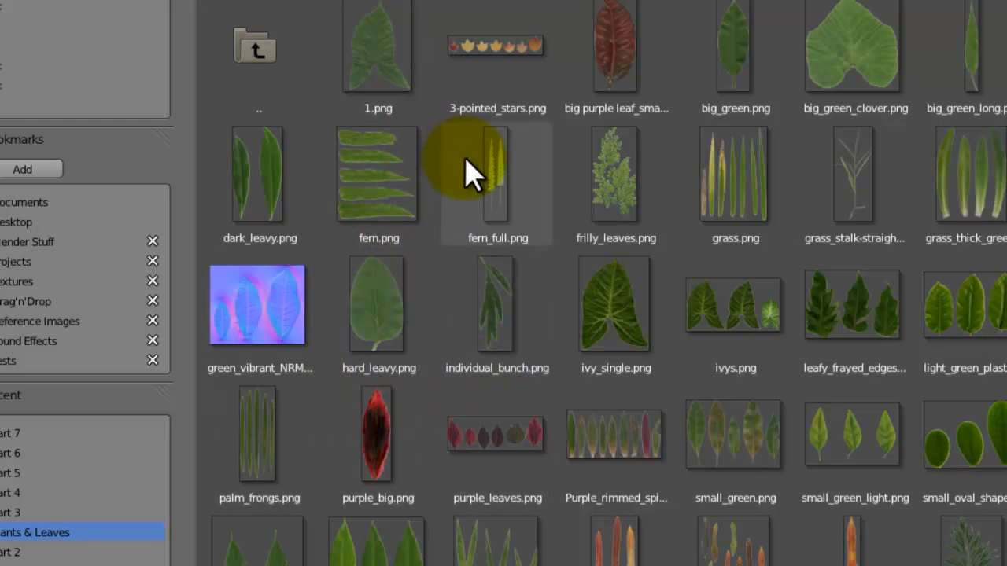
{"action": "left_click", "coordinate": [725, 173]}
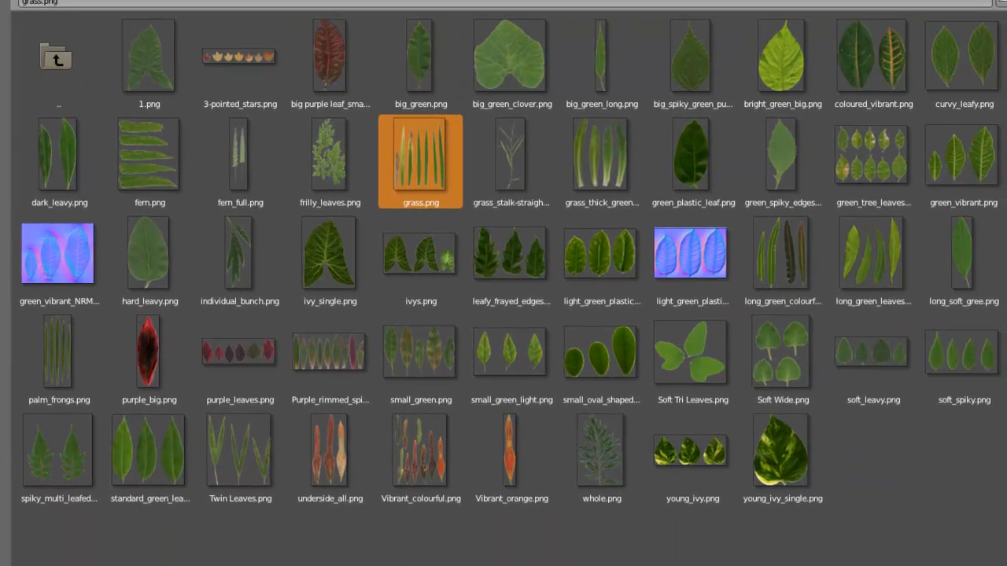
{"action": "left_click", "coordinate": [639, 163]}
{"action": "key", "text": "Return"}
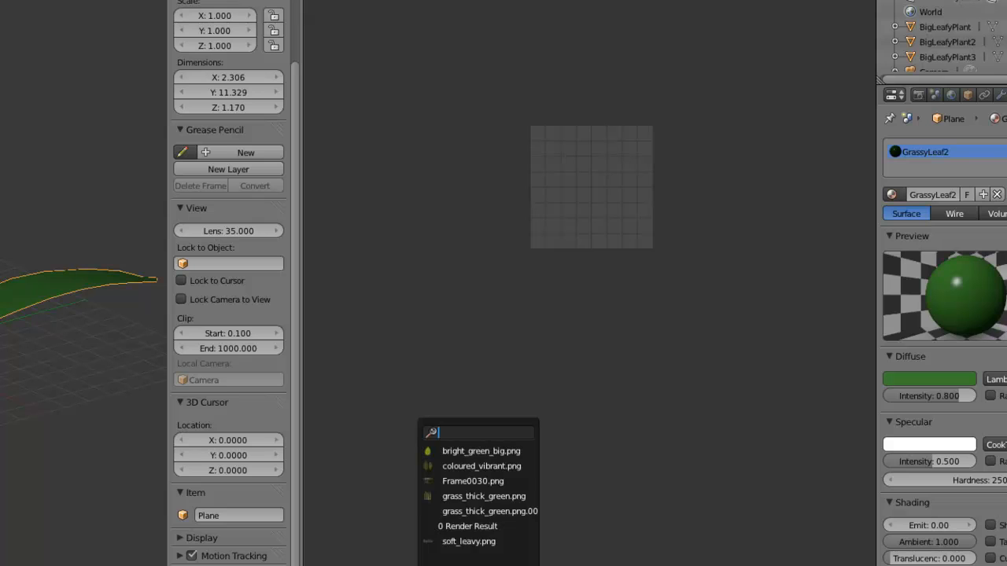
{"action": "left_click", "coordinate": [475, 496]}
{"action": "scroll", "coordinate": [599, 314], "scroll_direction": "down", "scroll_amount": 3}
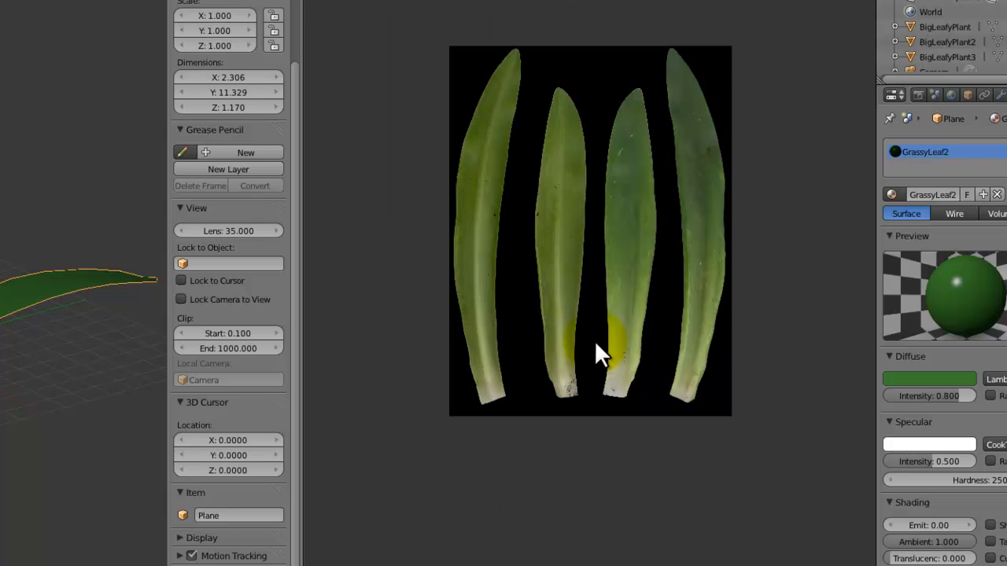
View the leaf from the top, select its whole mesh in Edit Mode and unwrap it as projected from the view
{"action": "key", "text": "Tab"}
{"action": "key", "text": "KP_7"}
{"action": "key", "text": "Tab"}
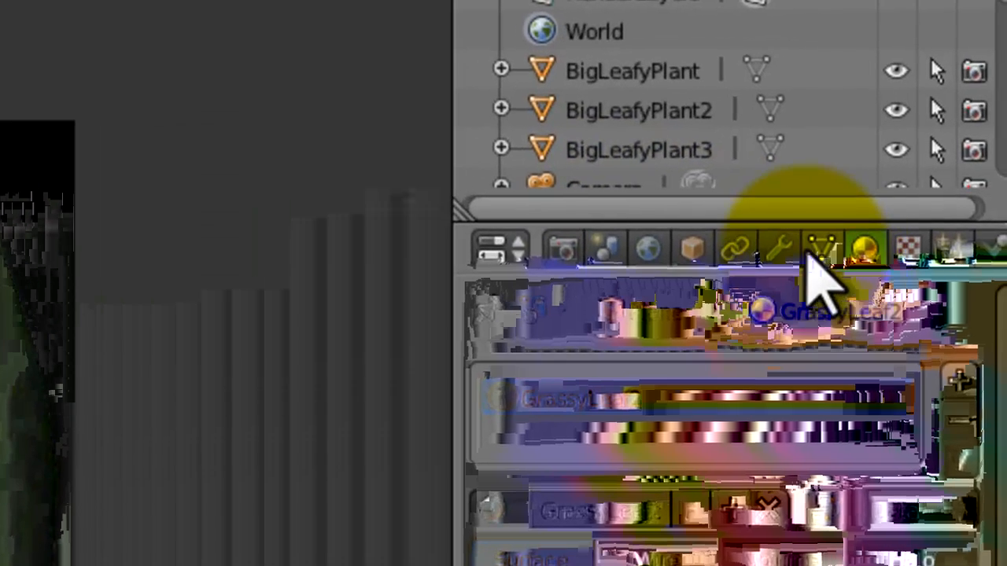
{"action": "left_click", "coordinate": [878, 178]}
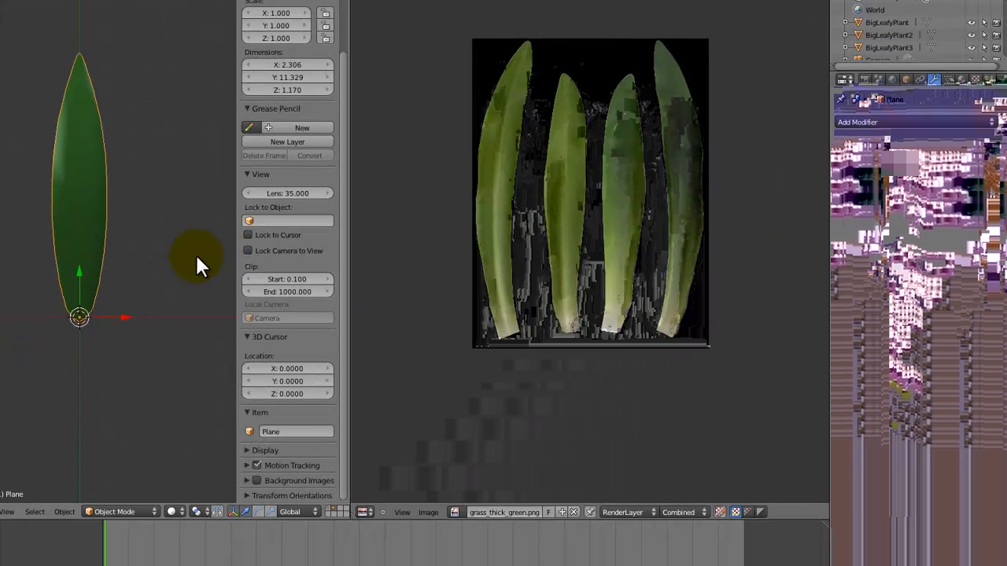
{"action": "key", "text": "Tab"}
{"action": "key", "text": "a"}
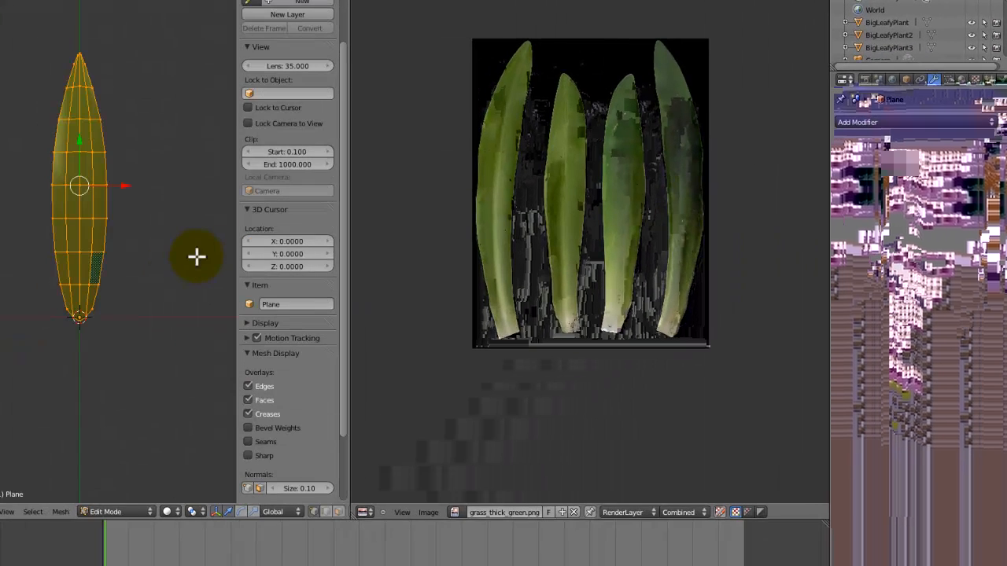
{"action": "key", "text": "u"}
{"action": "left_click", "coordinate": [197, 257]}
{"action": "scroll", "coordinate": [575, 236], "scroll_direction": "up", "scroll_amount": 3}
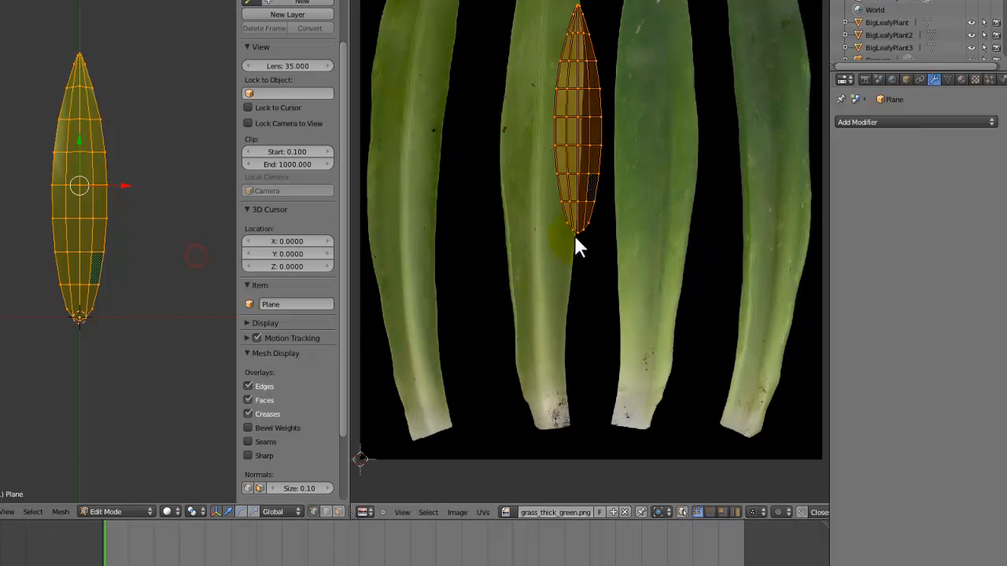
Scale the UV layout and move it over the third leaf from the left in the texture
{"action": "key", "text": "s"}
{"action": "scroll", "coordinate": [653, 338], "scroll_direction": "down", "scroll_amount": 3}
{"action": "key", "text": "g"}
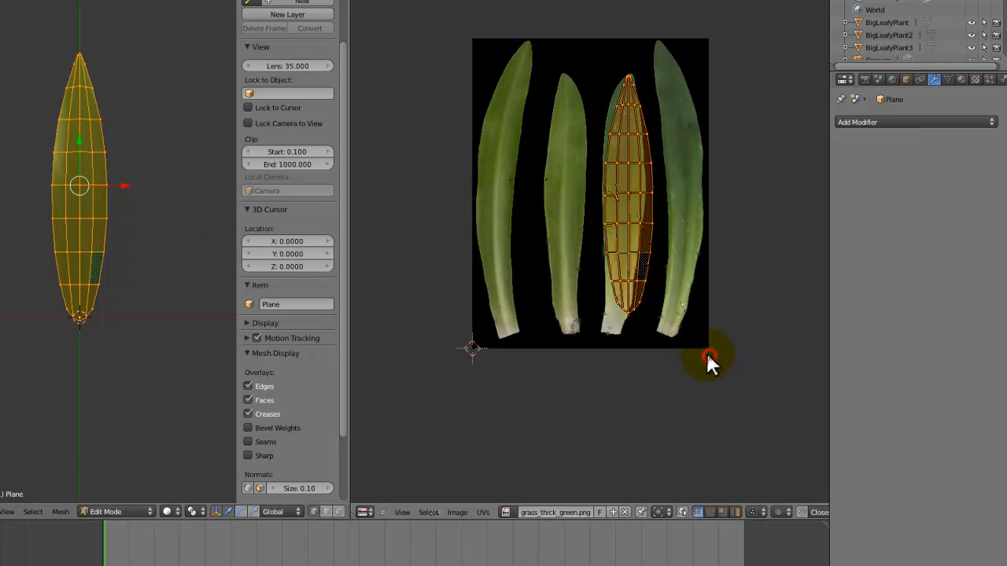
{"action": "left_click", "coordinate": [705, 351]}
{"action": "scroll", "coordinate": [702, 343], "scroll_direction": "up", "scroll_amount": 1}
{"action": "scroll", "coordinate": [705, 351], "scroll_direction": "up", "scroll_amount": 2}
{"action": "scroll", "coordinate": [630, 345], "scroll_direction": "up", "scroll_amount": 2}
Try moving two single edge vertices at the right side of the leaf's base inward
{"action": "scroll", "coordinate": [105, 309], "scroll_direction": "up", "scroll_amount": 4}
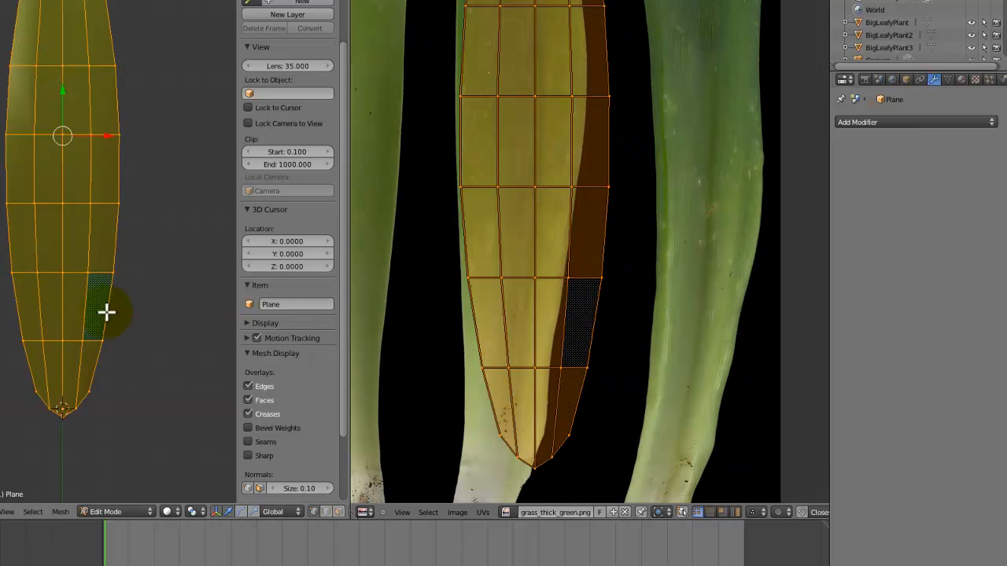
{"action": "scroll", "coordinate": [152, 182], "scroll_direction": "up", "scroll_amount": 2}
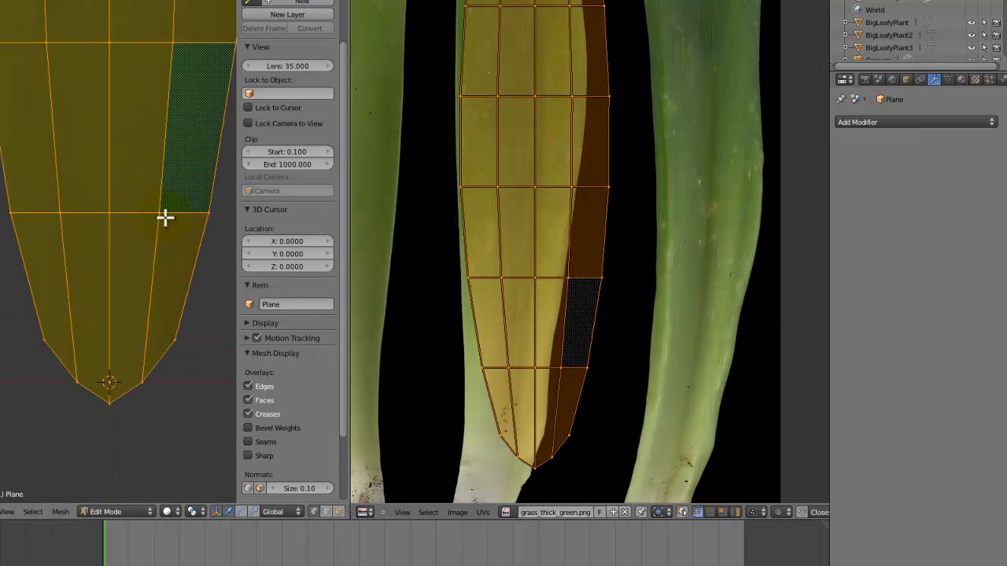
{"action": "right_click", "coordinate": [175, 351]}
{"action": "key", "text": "g"}
{"action": "left_click", "coordinate": [171, 335]}
{"action": "right_click", "coordinate": [148, 380]}
{"action": "key", "text": "g"}
{"action": "left_click", "coordinate": [137, 365]}
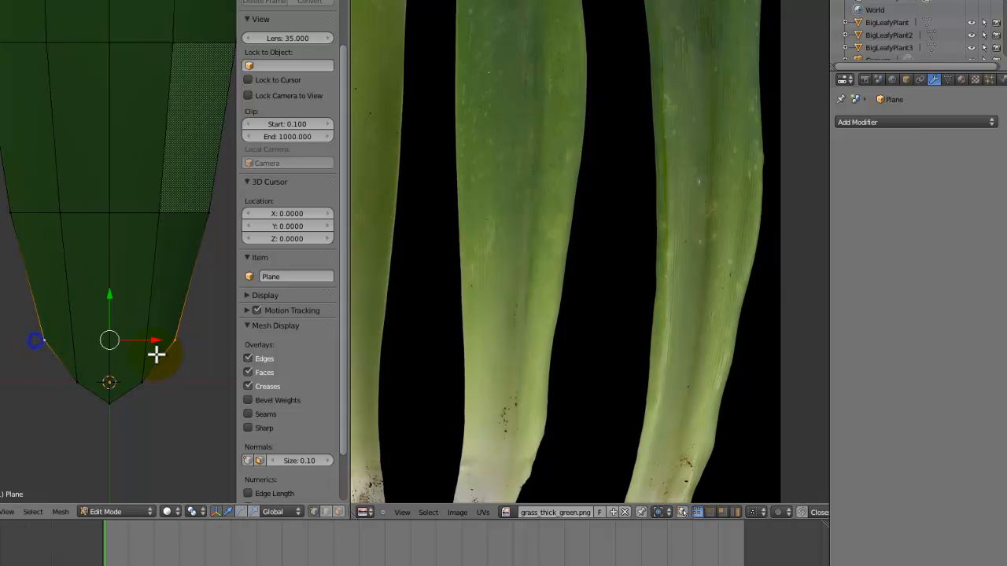
Scale the two pairs of side vertices nearest the leaf's base inward along X and save over the blend file
{"action": "key", "text": "s"}
{"action": "key", "text": "x"}
{"action": "left_click", "coordinate": [146, 356]}
{"action": "right_click", "coordinate": [148, 382]}
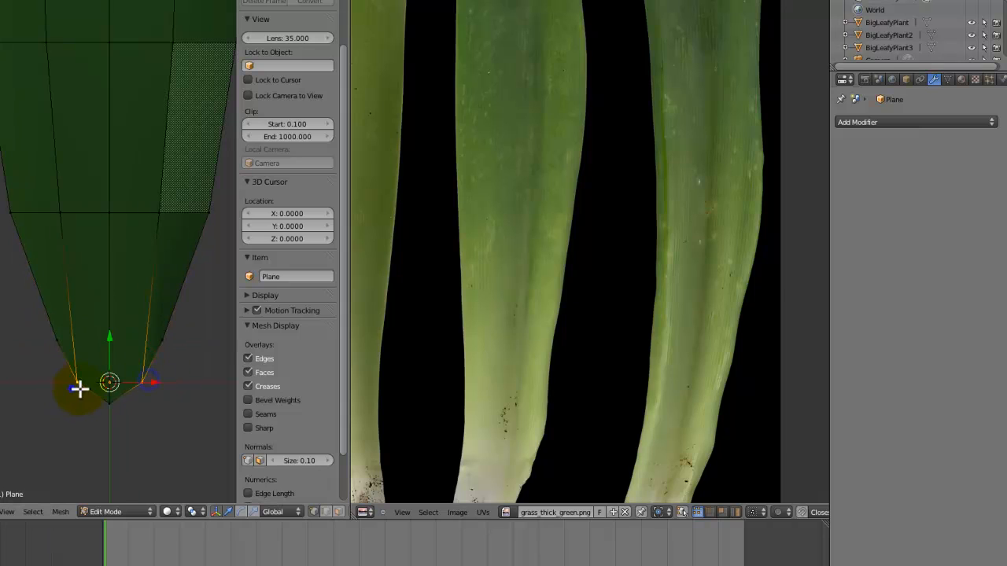
{"action": "key", "text": "s"}
{"action": "key", "text": "x"}
{"action": "left_click", "coordinate": [117, 402]}
{"action": "key", "text": "ctrl+s"}
{"action": "left_click", "coordinate": [117, 402]}
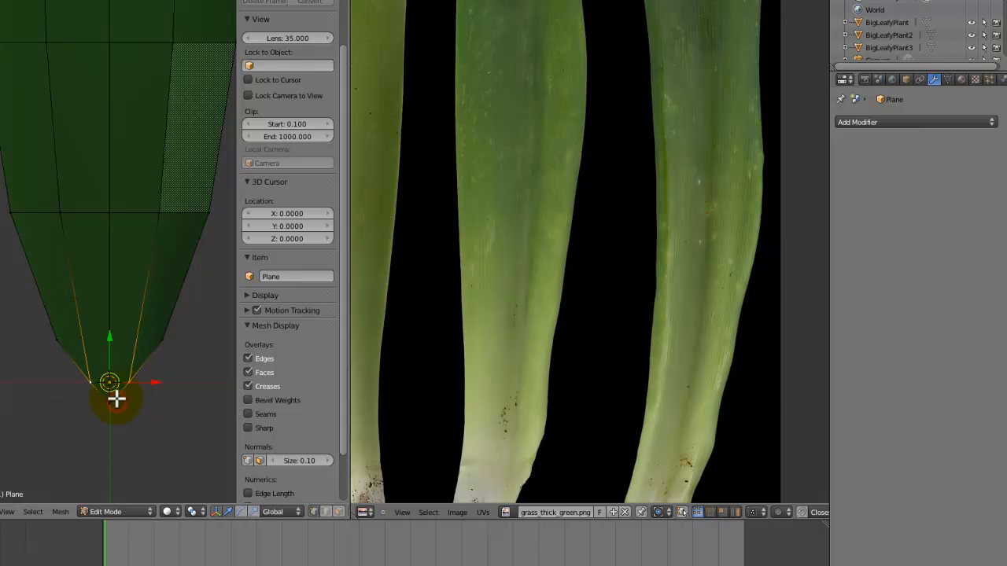
Try extruding the three base vertices along Y to form a short stem
{"action": "right_click", "coordinate": [117, 400], "text": "shift"}
{"action": "key", "text": "e"}
{"action": "key", "text": "y"}
{"action": "left_click", "coordinate": [137, 378]}
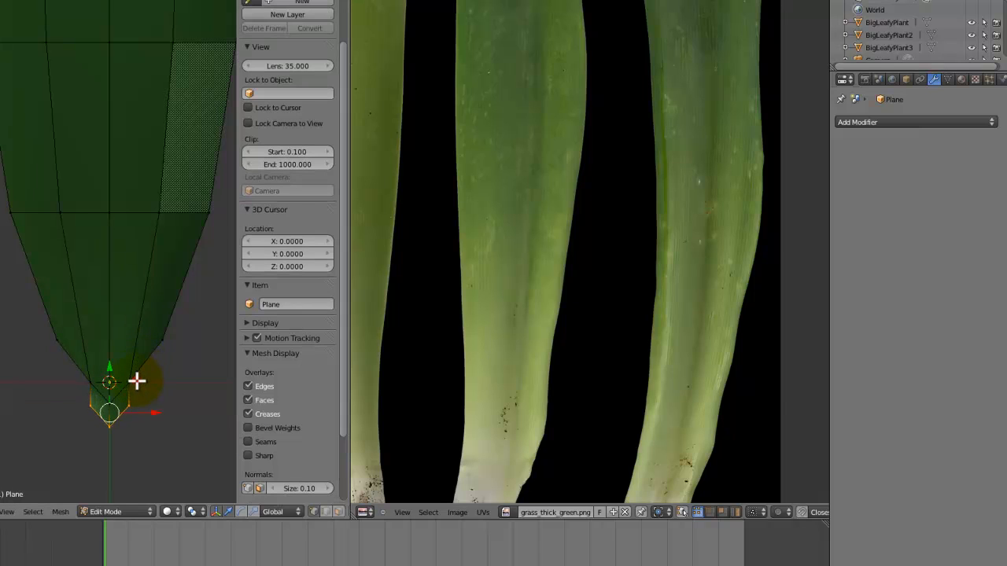
Unwrap the extended mesh from the top view, then scale, move and rotate its UVs over the third texture leaf
{"action": "key", "text": "a"}
{"action": "key", "text": "u"}
{"action": "left_click", "coordinate": [135, 382]}
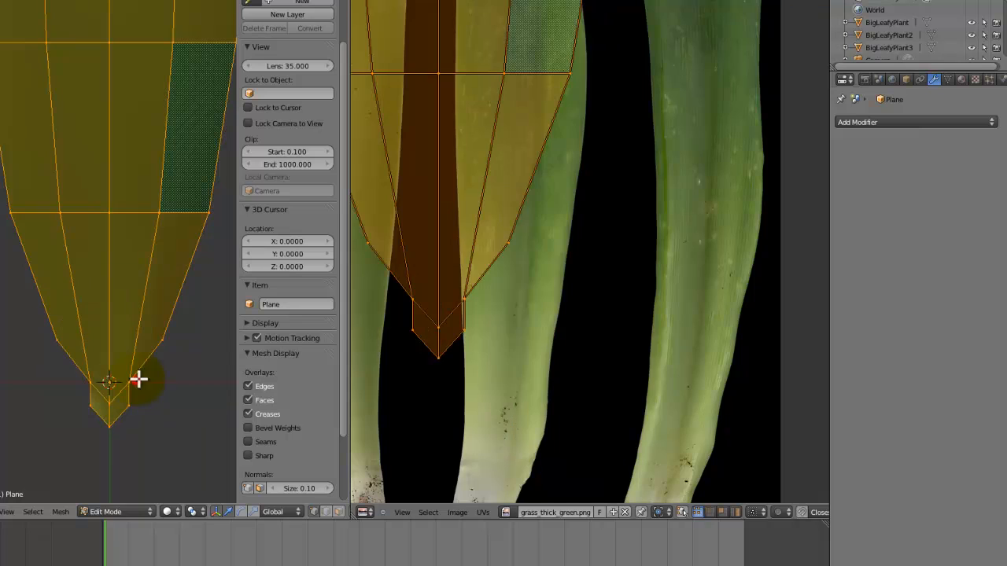
{"action": "scroll", "coordinate": [478, 280], "scroll_direction": "down", "scroll_amount": 4}
{"action": "key", "text": "s"}
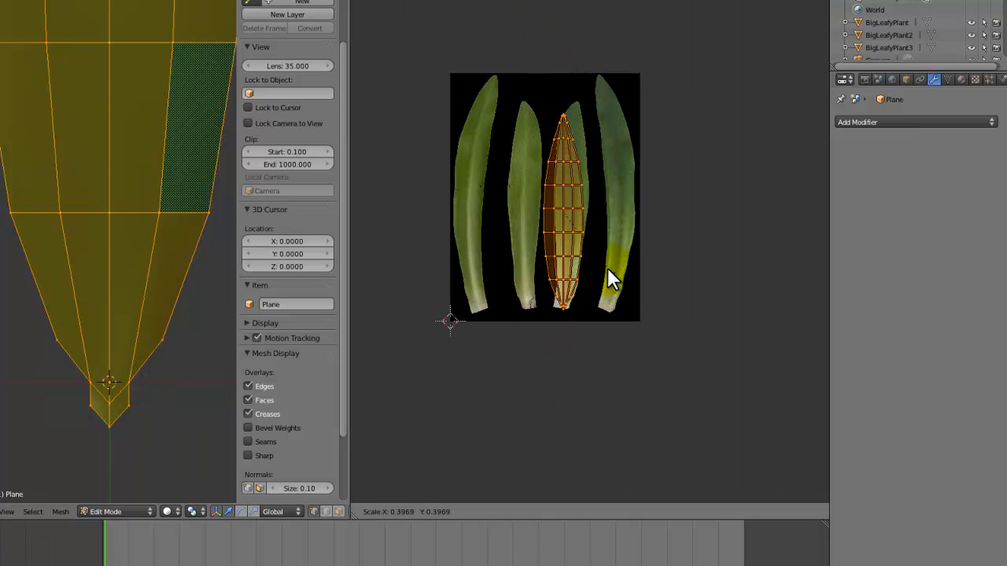
{"action": "left_click", "coordinate": [607, 268]}
{"action": "key", "text": "g"}
{"action": "left_click", "coordinate": [623, 267]}
{"action": "key", "text": "r"}
{"action": "left_click", "coordinate": [624, 270]}
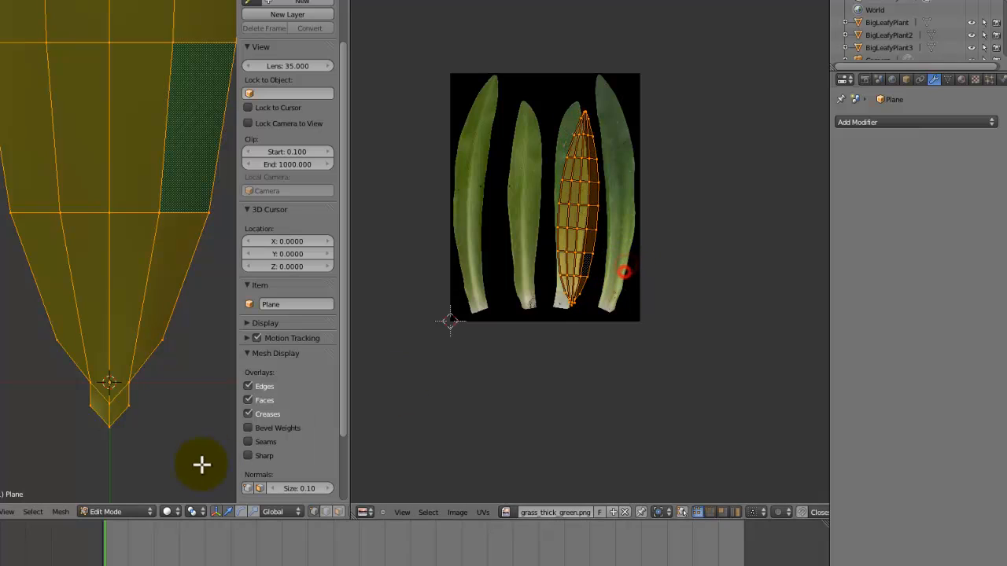
Remove the extruded stem from the leaf's base
{"action": "right_click", "coordinate": [126, 424]}
{"action": "key", "text": "x"}
{"action": "left_click", "coordinate": [78, 394]}
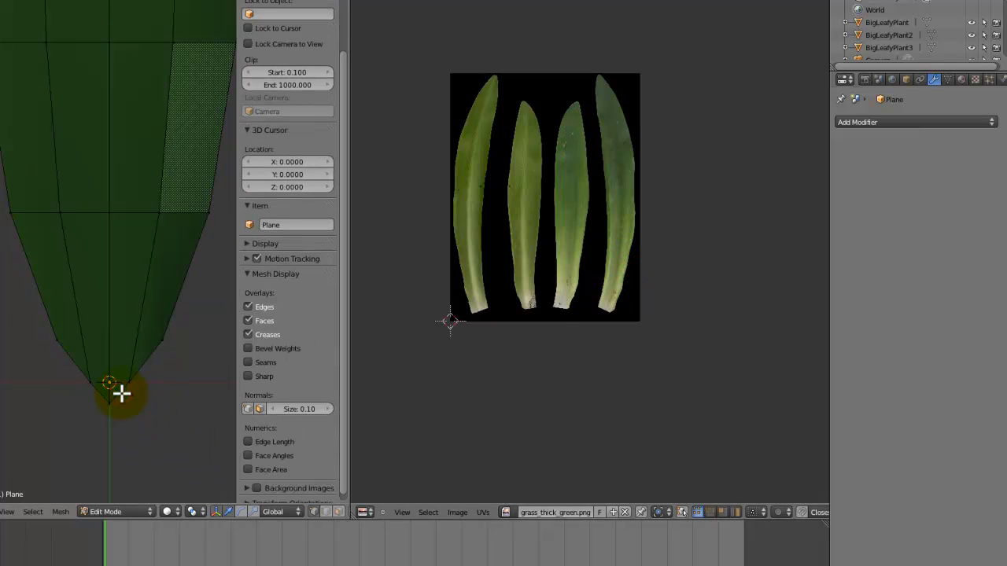
Select the whole leaf mesh and unwrap it again as projected from the top view
{"action": "key", "text": "a"}
{"action": "key", "text": "u"}
{"action": "left_click", "coordinate": [122, 393]}
Scale down the new UV layout and position it over the third leaf from the left in the texture
{"action": "key", "text": "s"}
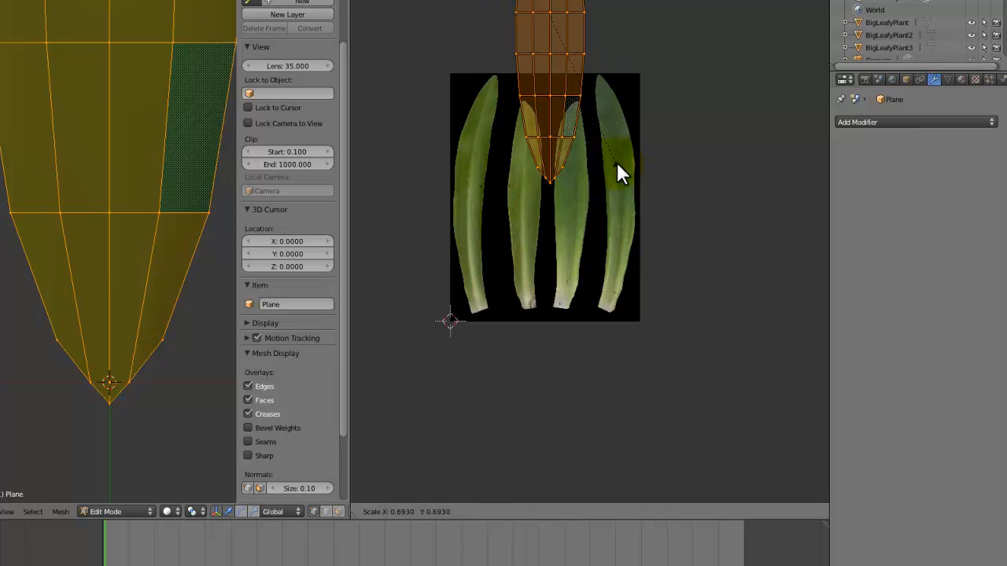
{"action": "left_click", "coordinate": [631, 224]}
{"action": "key", "text": "g"}
{"action": "left_click", "coordinate": [631, 313]}
{"action": "key", "text": "s"}
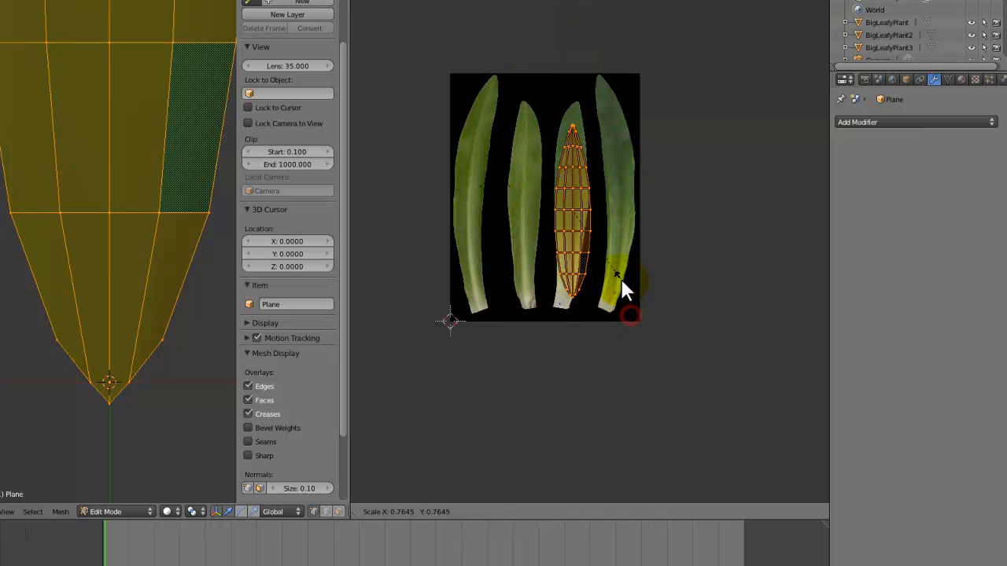
{"action": "left_click", "coordinate": [620, 275]}
{"action": "key", "text": "g"}
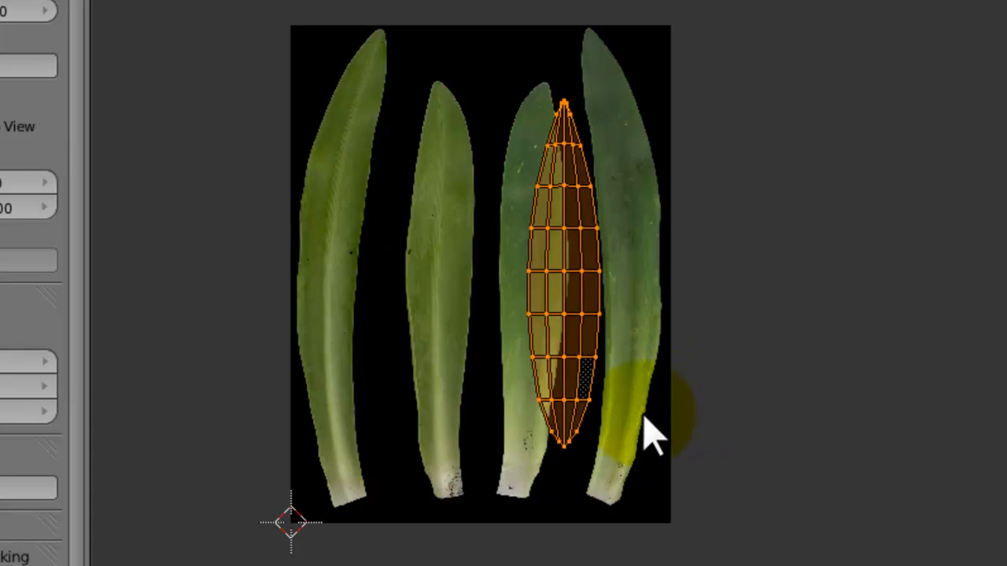
{"action": "left_click", "coordinate": [629, 396]}
Fine-tune the UV layout's scale and rotate it slightly to follow the tilt of the third texture leaf
{"action": "scroll", "coordinate": [629, 395], "scroll_direction": "up", "scroll_amount": 6}
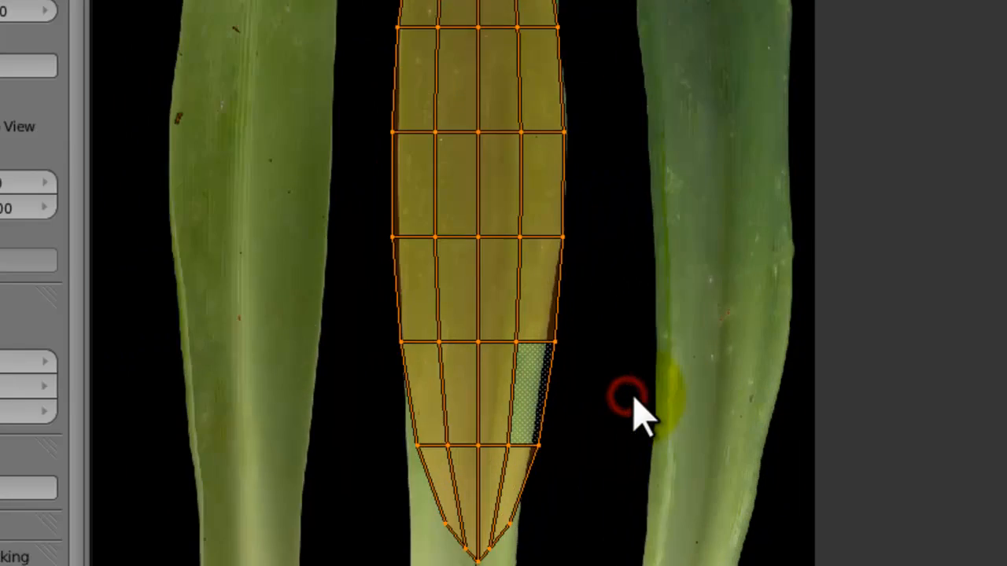
{"action": "middle_click_drag", "start_coordinate": [654, 440], "coordinate": [760, 565]}
{"action": "scroll", "coordinate": [704, 507], "scroll_direction": "down", "scroll_amount": 2}
{"action": "key", "text": "s"}
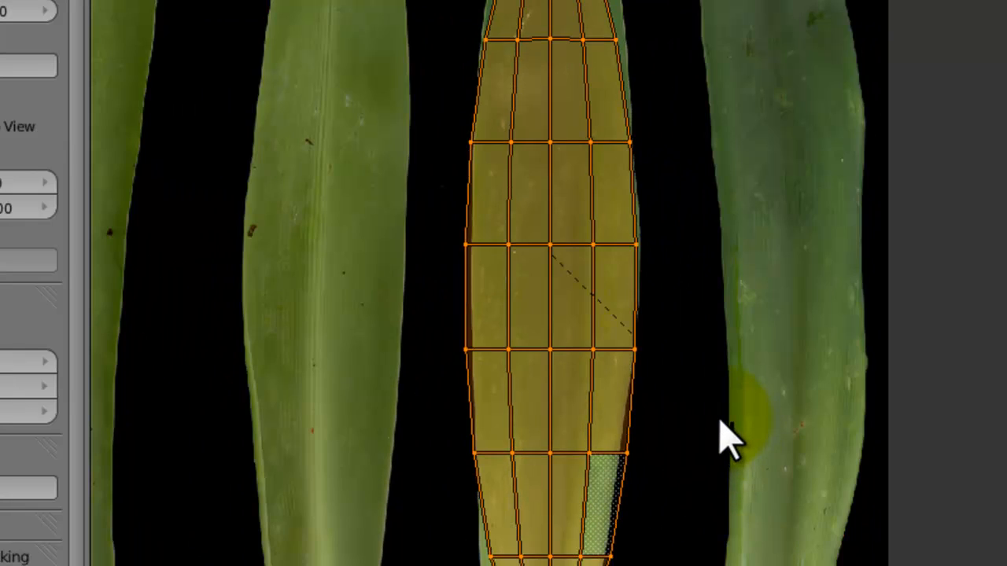
{"action": "left_click", "coordinate": [719, 425]}
{"action": "key", "text": "r"}
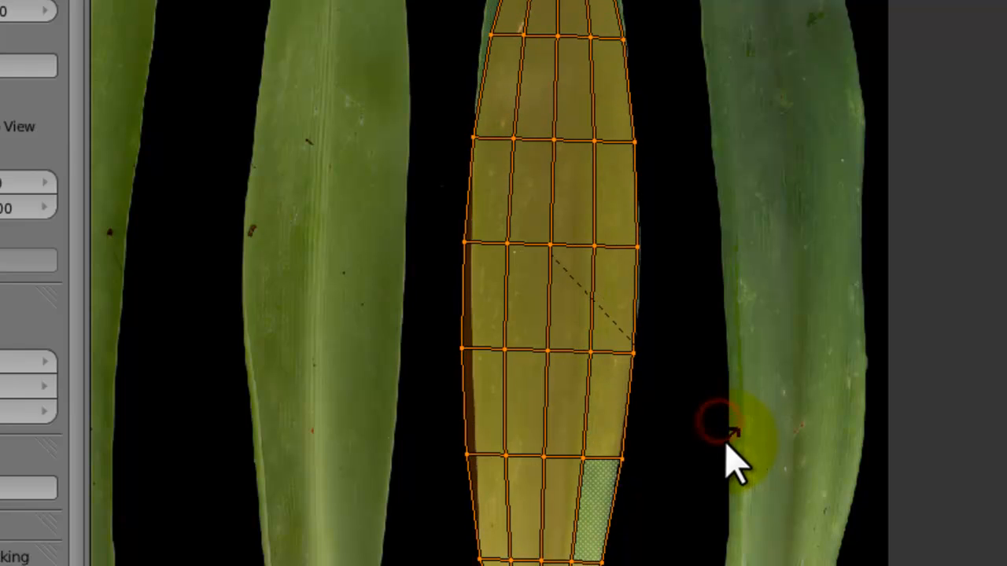
{"action": "left_click", "coordinate": [723, 444]}
Select the UV vertex midway along the layout's left edge and shift it inside the leaf outline using a smaller proportional editing radius
{"action": "key", "text": "a"}
{"action": "key", "text": "b"}
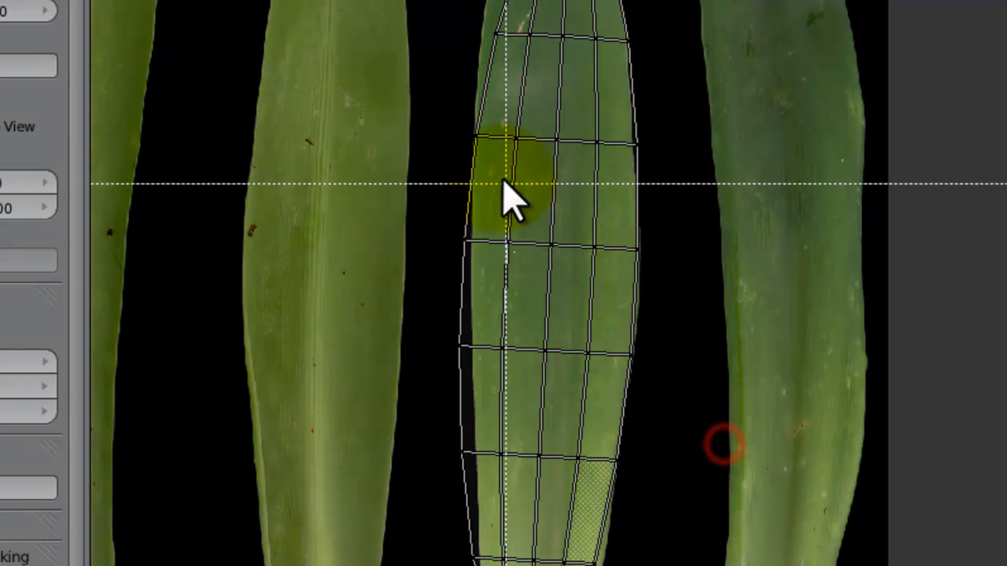
{"action": "left_click_drag", "start_coordinate": [499, 198], "coordinate": [447, 300]}
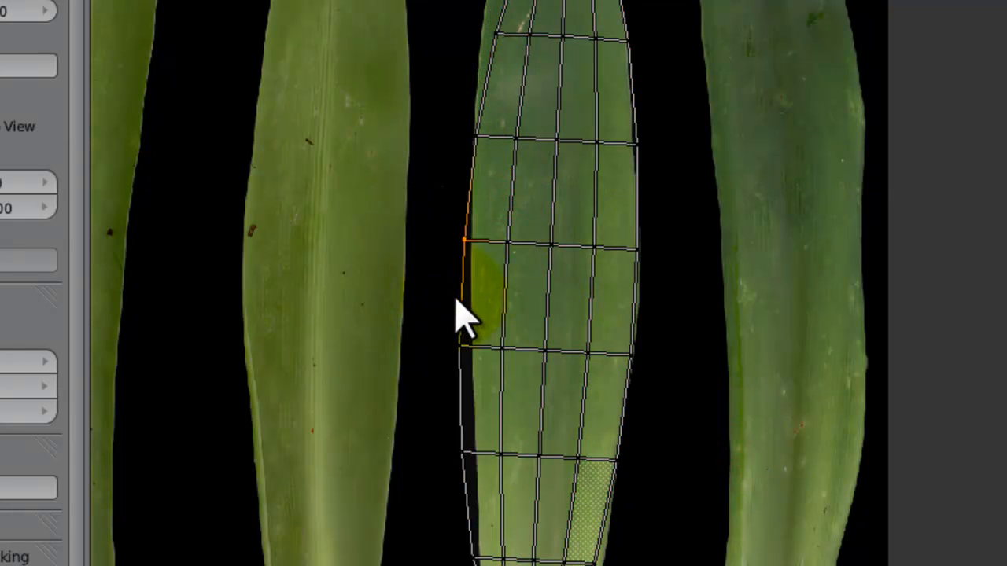
{"action": "key", "text": "g"}
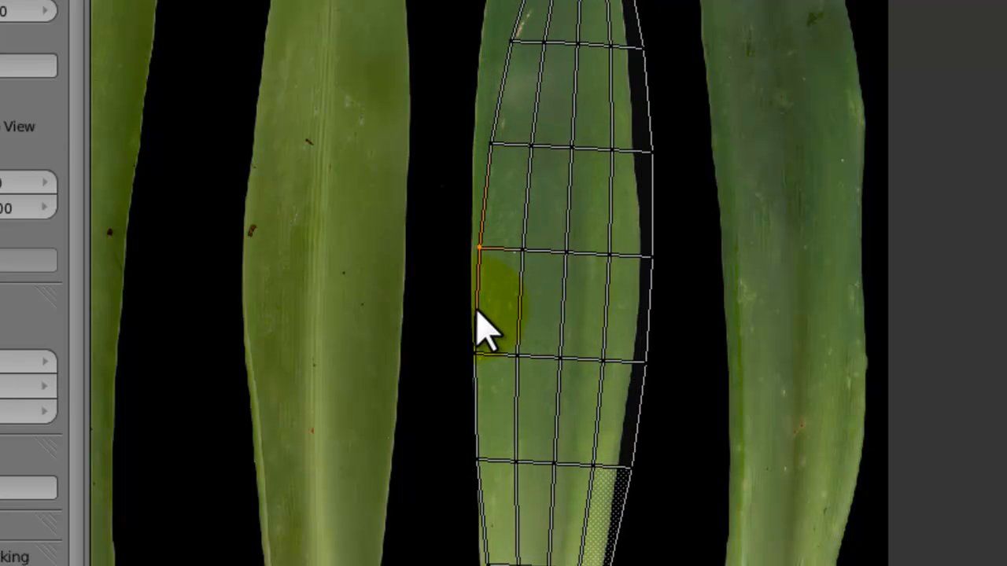
{"action": "right_click", "coordinate": [498, 276]}
{"action": "scroll", "coordinate": [568, 346], "scroll_direction": "down", "scroll_amount": 6}
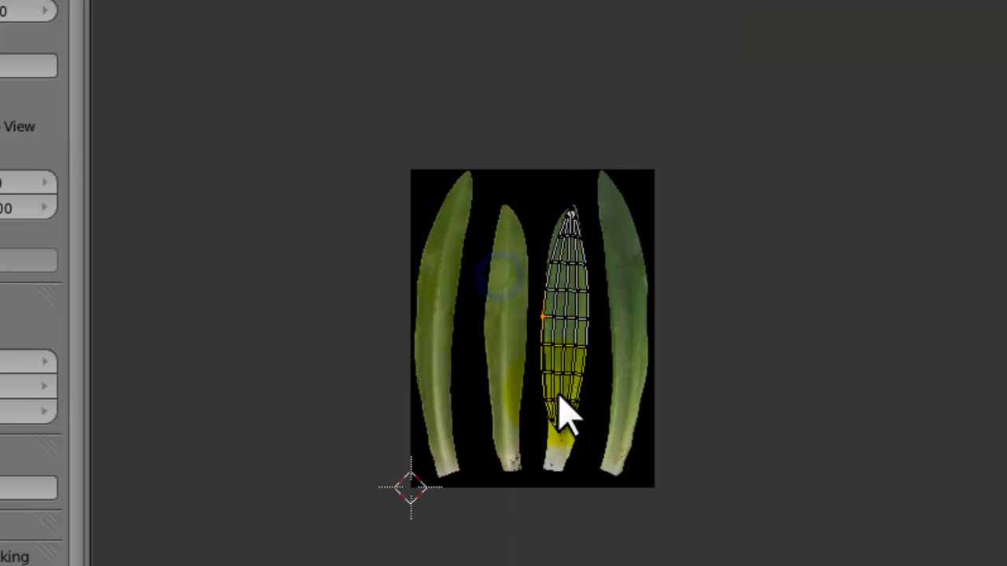
{"action": "key", "text": "g"}
{"action": "scroll", "coordinate": [574, 364], "scroll_direction": "up", "scroll_amount": 6}
{"action": "scroll", "coordinate": [575, 365], "scroll_direction": "up", "scroll_amount": 10}
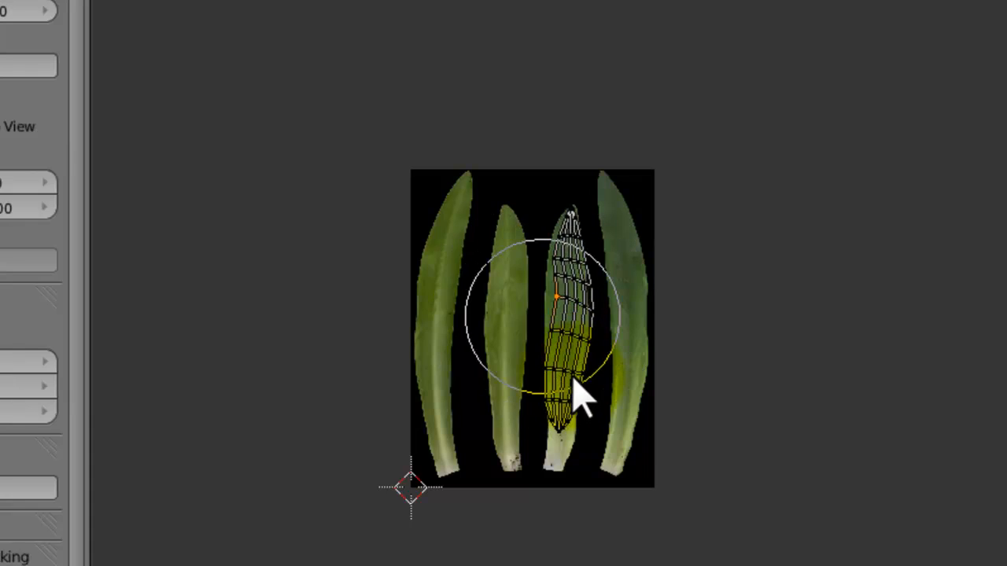
{"action": "left_click", "coordinate": [566, 401]}
{"action": "scroll", "coordinate": [566, 398], "scroll_direction": "up", "scroll_amount": 4}
{"action": "key", "text": "g"}
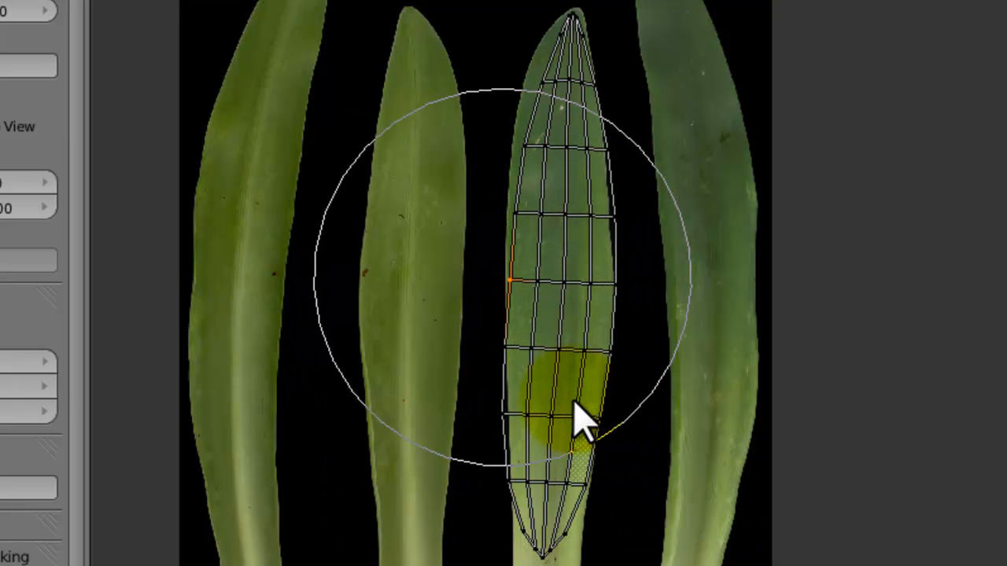
{"action": "left_click", "coordinate": [573, 399]}
Select a UV vertex lower on the left edge and move it with proportional editing inside the leaf outline
{"action": "key", "text": "a"}
{"action": "key", "text": "b"}
{"action": "left_click_drag", "start_coordinate": [504, 403], "coordinate": [482, 439]}
{"action": "key", "text": "g"}
{"action": "left_click", "coordinate": [492, 445]}
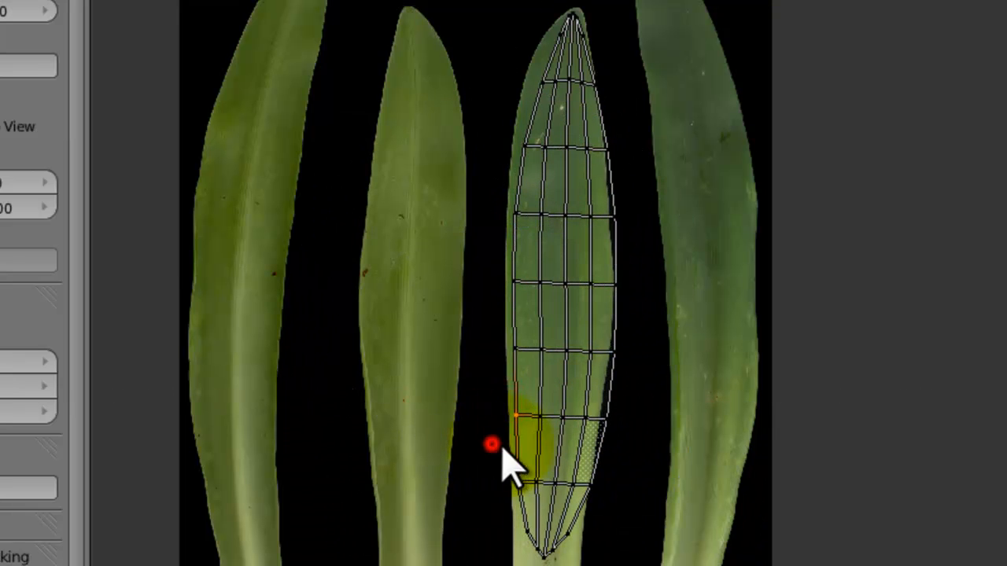
Pull the UV layout's base down towards the third leaf's pale stem and fit the lowest row's left vertex to the outline
{"action": "key", "text": "a"}
{"action": "key", "text": "b"}
{"action": "left_click_drag", "start_coordinate": [570, 509], "coordinate": [511, 564]}
{"action": "key", "text": "g"}
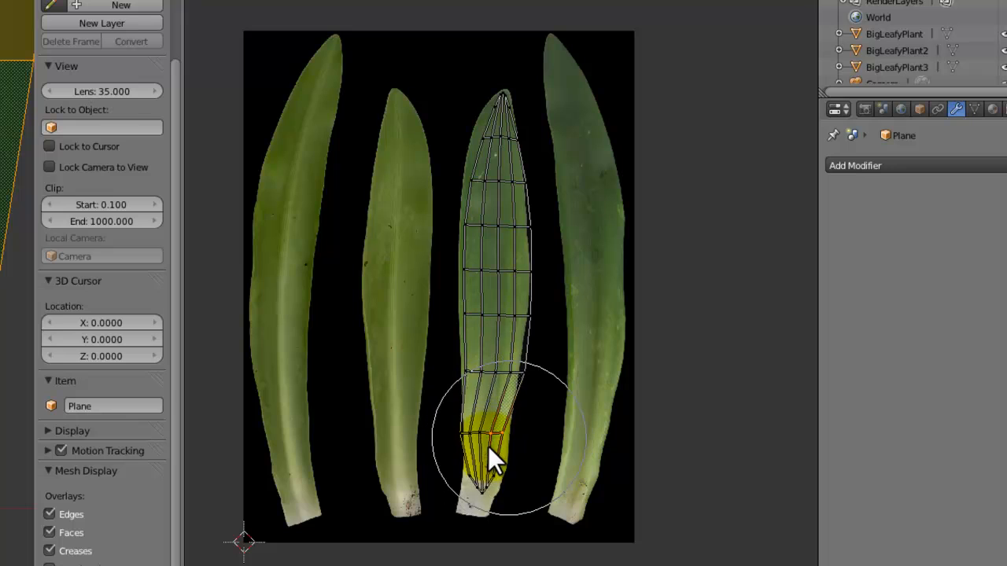
{"action": "left_click", "coordinate": [492, 447]}
{"action": "right_click", "coordinate": [461, 434]}
{"action": "key", "text": "g"}
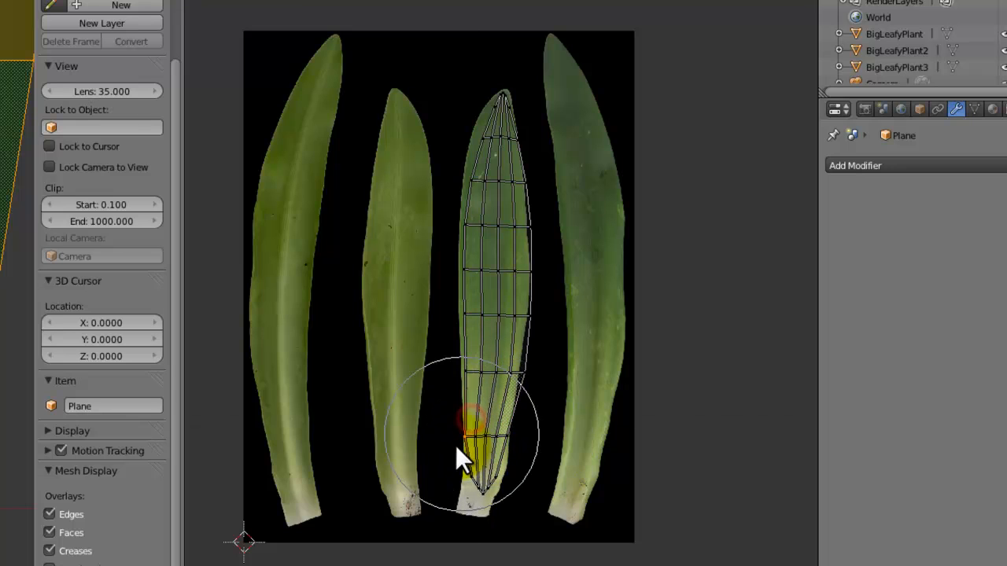
{"action": "left_click", "coordinate": [456, 445]}
Move the right-edge UV vertices inward row by row, from near the base up to the upper leaf, so they stay inside the outline
{"action": "right_click", "coordinate": [524, 352]}
{"action": "key", "text": "g"}
{"action": "left_click", "coordinate": [500, 373]}
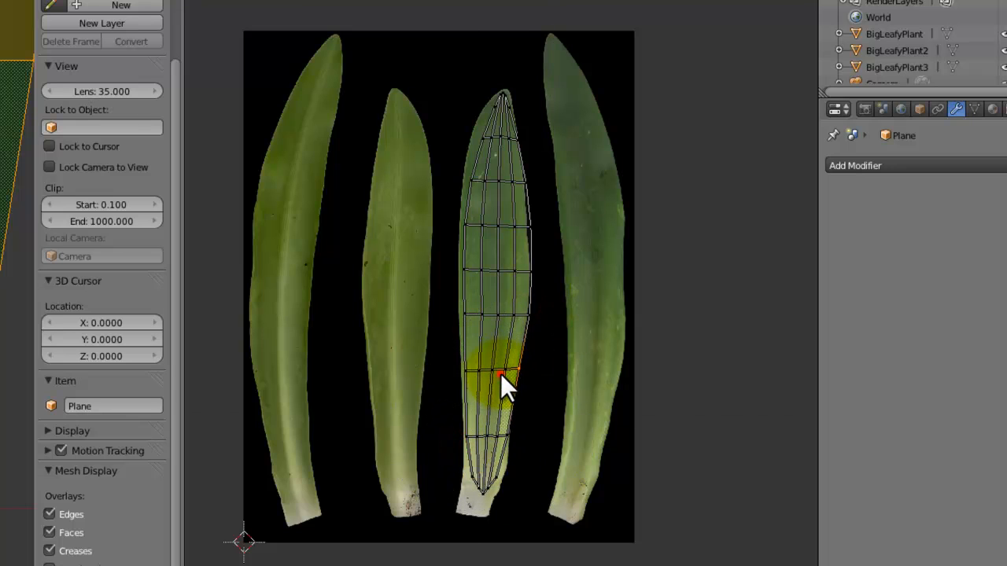
{"action": "right_click", "coordinate": [540, 304]}
{"action": "key", "text": "g"}
{"action": "left_click", "coordinate": [503, 321]}
{"action": "right_click", "coordinate": [539, 260]}
{"action": "key", "text": "g"}
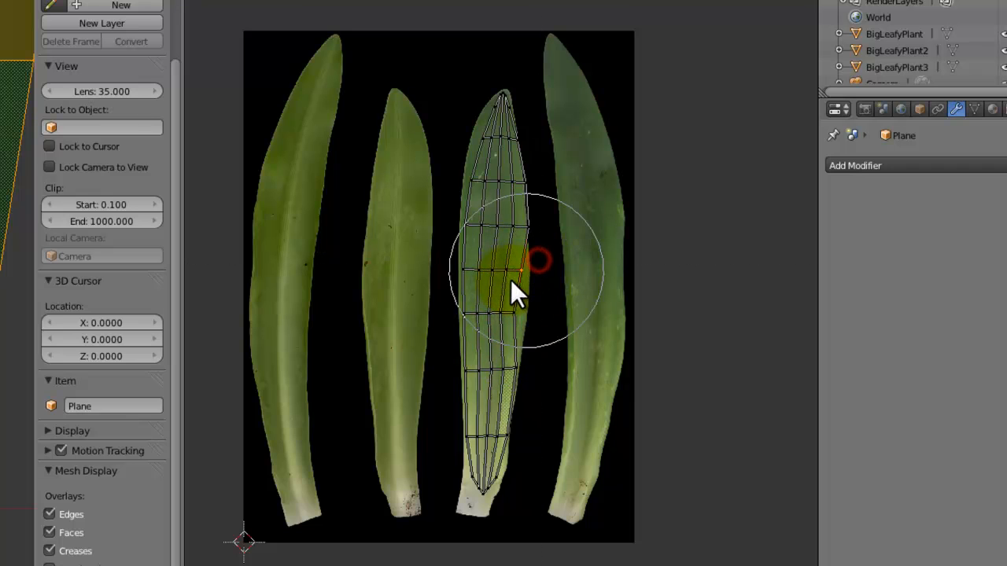
{"action": "left_click", "coordinate": [511, 279]}
{"action": "right_click", "coordinate": [536, 208]}
{"action": "key", "text": "g"}
{"action": "left_click", "coordinate": [512, 232]}
{"action": "right_click", "coordinate": [527, 155]}
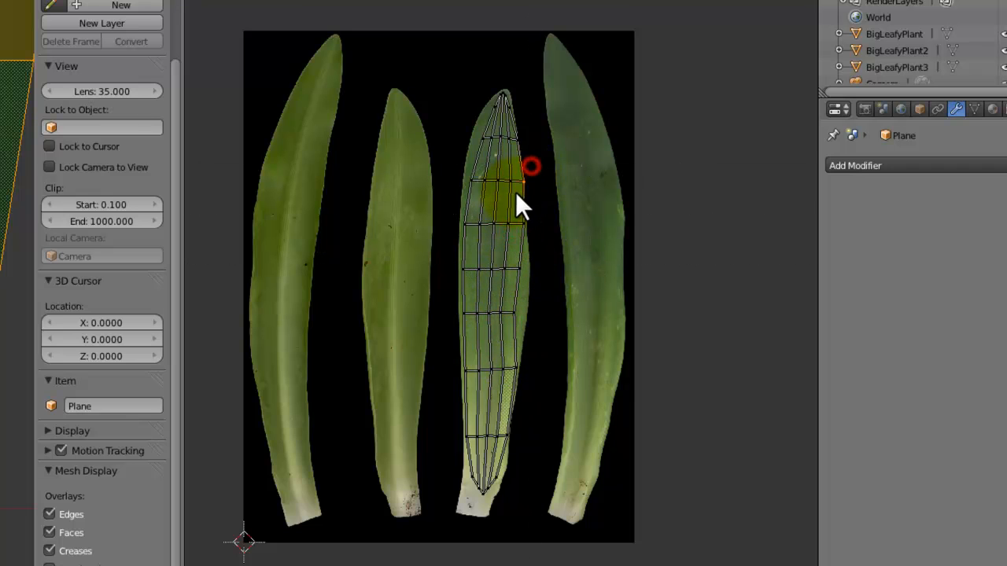
{"action": "scroll", "coordinate": [508, 193], "scroll_direction": "up", "scroll_amount": 5}
{"action": "scroll", "coordinate": [512, 276], "scroll_direction": "down", "scroll_amount": 4}
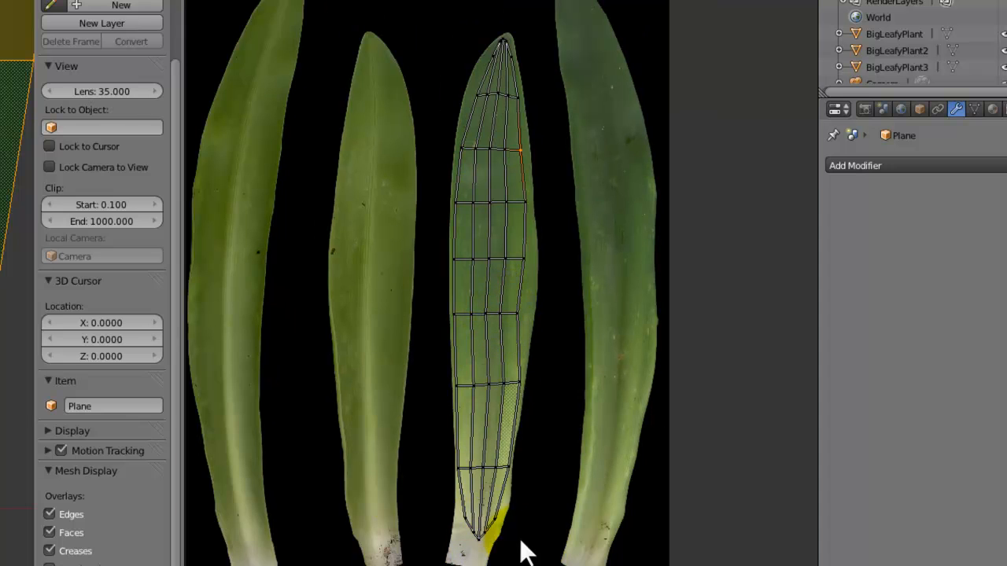
Shift the centre and inner-right UV vertices of the lower rows individually to line up with the texture leaf's midrib
{"action": "scroll", "coordinate": [520, 542], "scroll_direction": "up", "scroll_amount": 4}
{"action": "middle_click_drag", "start_coordinate": [521, 541], "coordinate": [546, 159]}
{"action": "scroll", "coordinate": [444, 344], "scroll_direction": "up", "scroll_amount": 1}
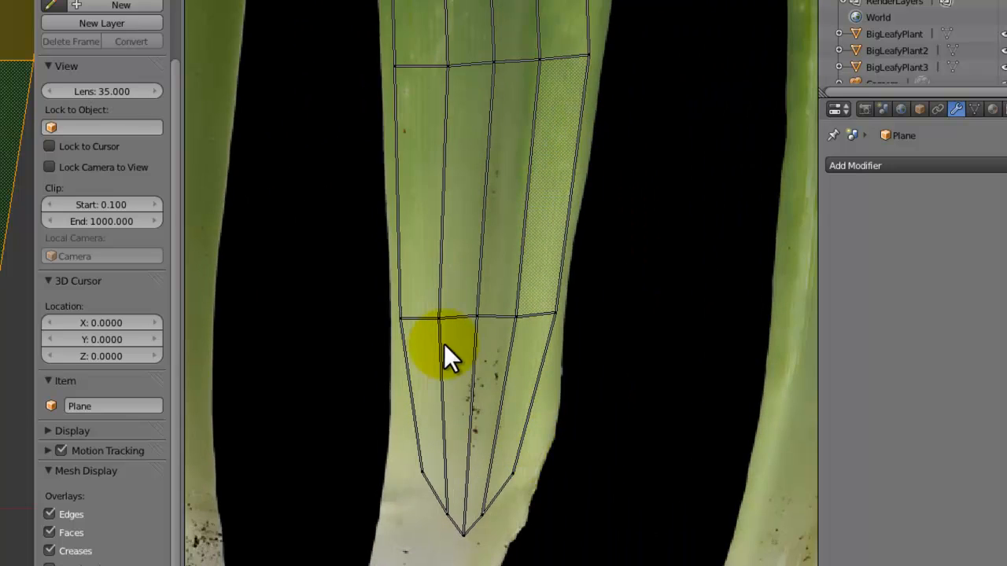
{"action": "left_click", "coordinate": [489, 296]}
{"action": "middle_click_drag", "start_coordinate": [490, 328], "coordinate": [487, 542]}
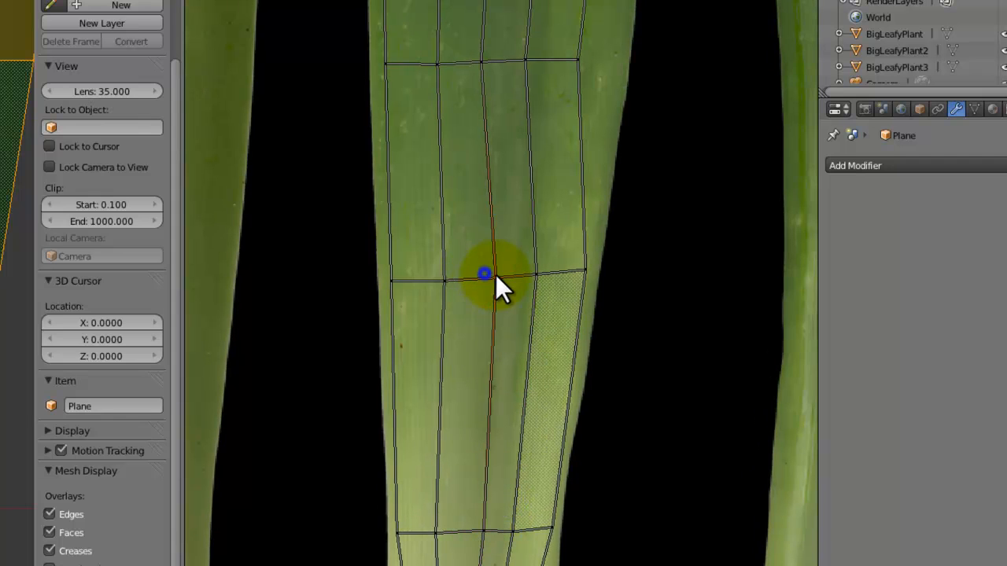
{"action": "right_click_drag", "start_coordinate": [536, 273], "coordinate": [557, 271]}
{"action": "left_click", "coordinate": [559, 273]}
Shift the centre and inner-right UV vertices of the middle rows to the right, aligning the centre column with the midrib
{"action": "middle_click_drag", "start_coordinate": [548, 241], "coordinate": [531, 396]}
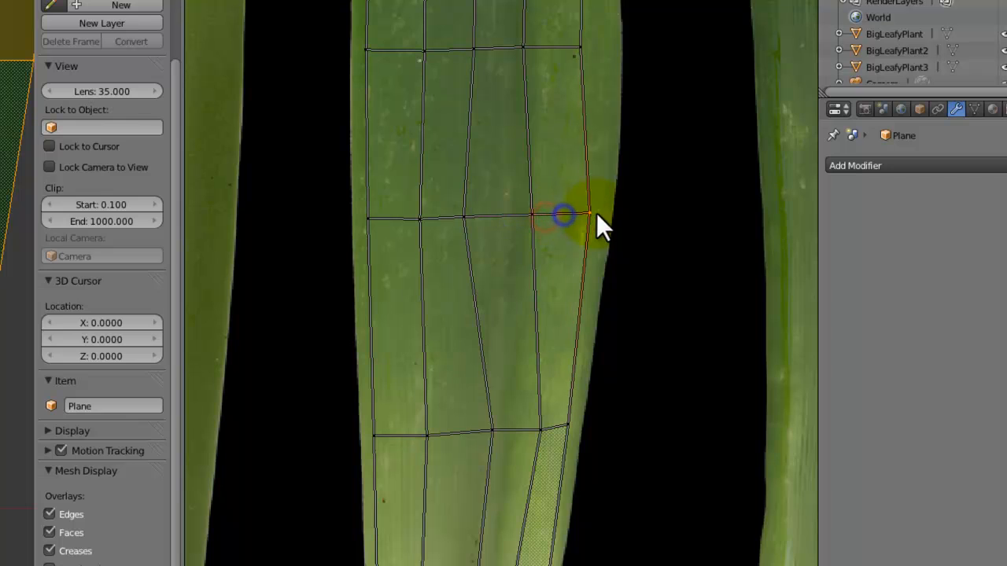
{"action": "right_click_drag", "start_coordinate": [487, 212], "coordinate": [546, 208]}
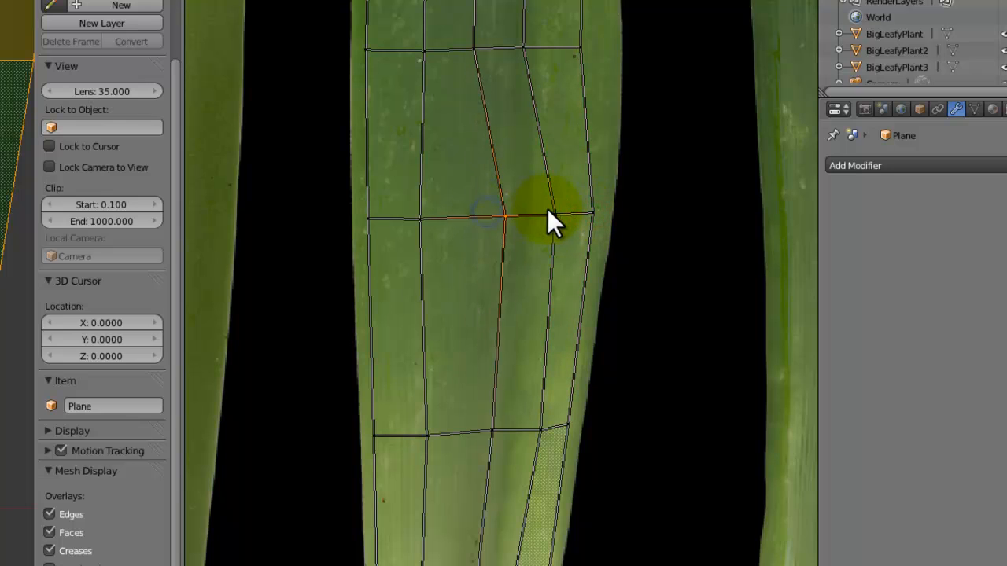
{"action": "left_click", "coordinate": [551, 208]}
{"action": "middle_click_drag", "start_coordinate": [547, 218], "coordinate": [548, 521]}
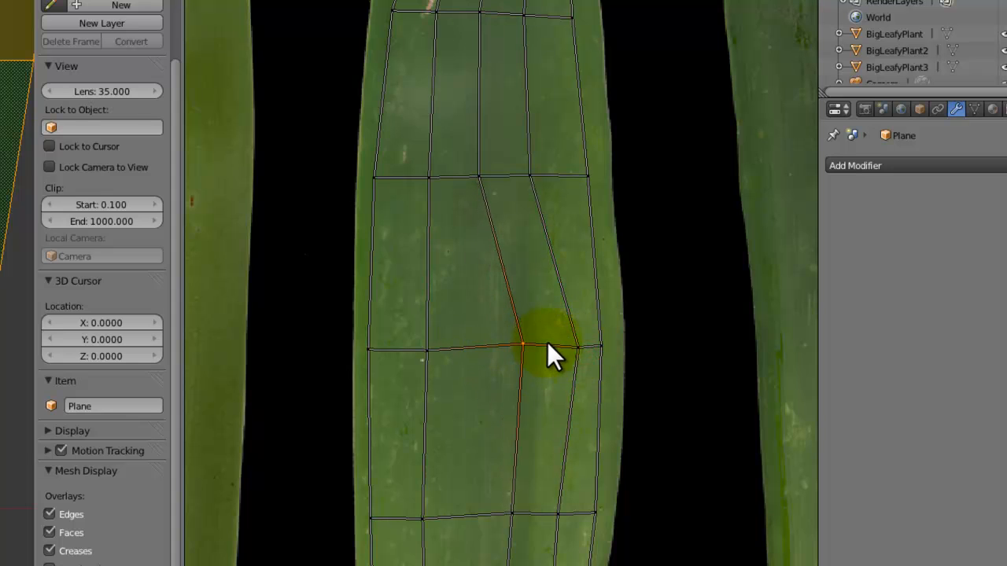
{"action": "middle_click_drag", "start_coordinate": [546, 341], "coordinate": [537, 565]}
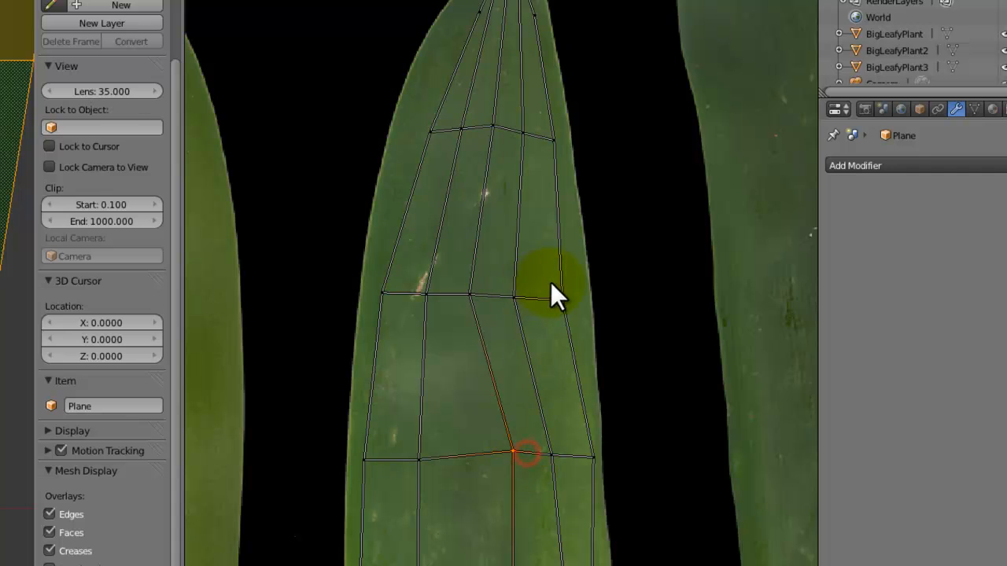
Move the centre and inner-right UV vertices of the upper rows near the tip so they follow the midrib
{"action": "left_click_drag", "start_coordinate": [483, 290], "coordinate": [457, 313]}
{"action": "key", "text": "g"}
{"action": "left_click", "coordinate": [480, 313]}
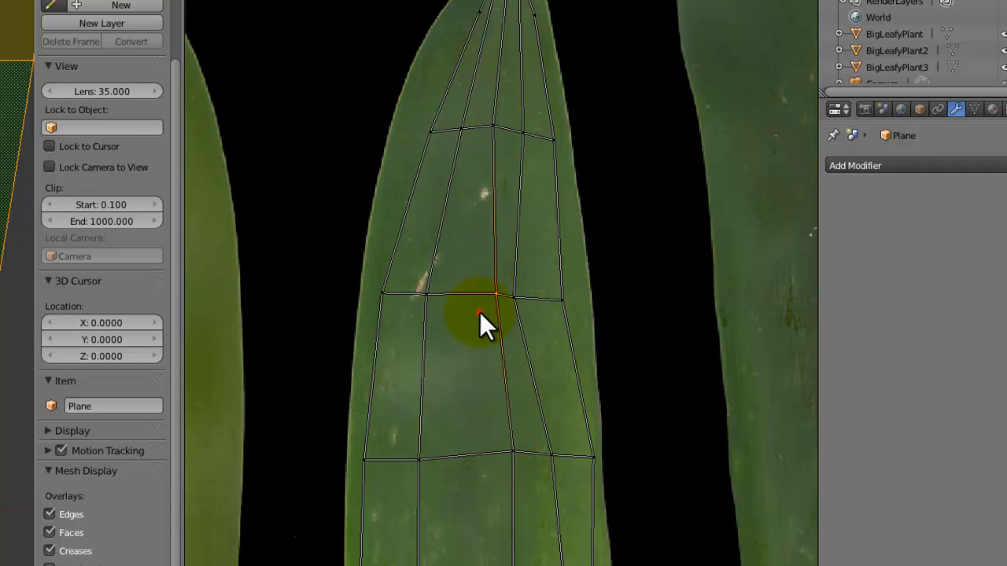
{"action": "key", "text": "g"}
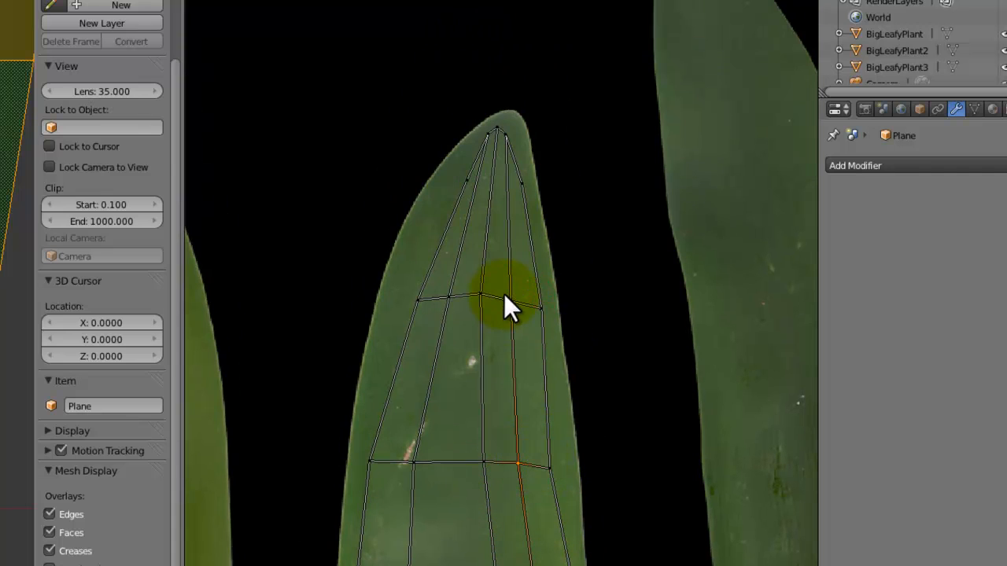
{"action": "scroll", "coordinate": [547, 201], "scroll_direction": "down", "scroll_amount": 7}
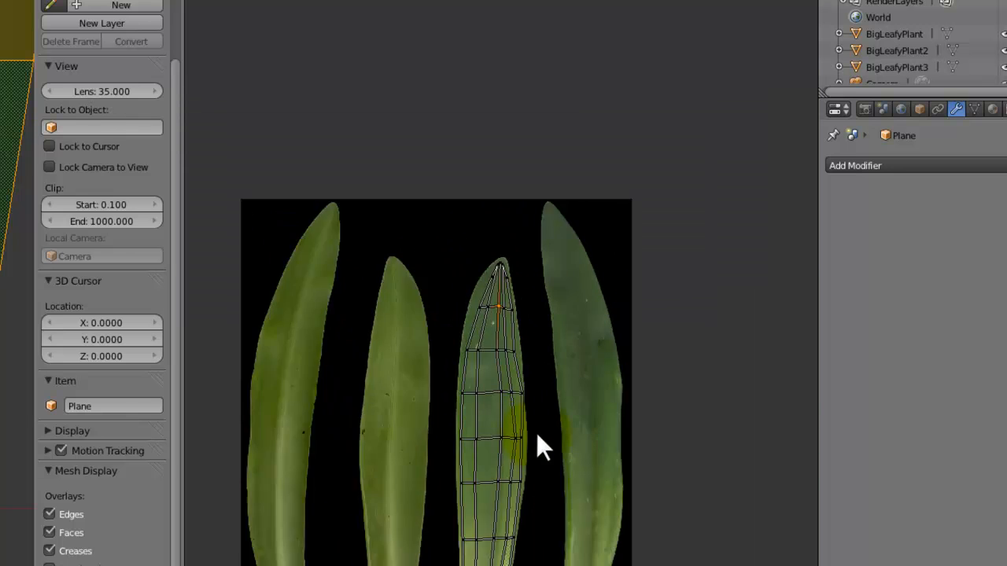
{"action": "scroll", "coordinate": [121, 314], "scroll_direction": "up", "scroll_amount": 5}
{"action": "scroll", "coordinate": [121, 313], "scroll_direction": "down", "scroll_amount": 5}
Return to object mode, display the leaf with its texture in the 3D view and save the file over the existing one
{"action": "key", "text": "Tab"}
{"action": "key", "text": "alt+z"}
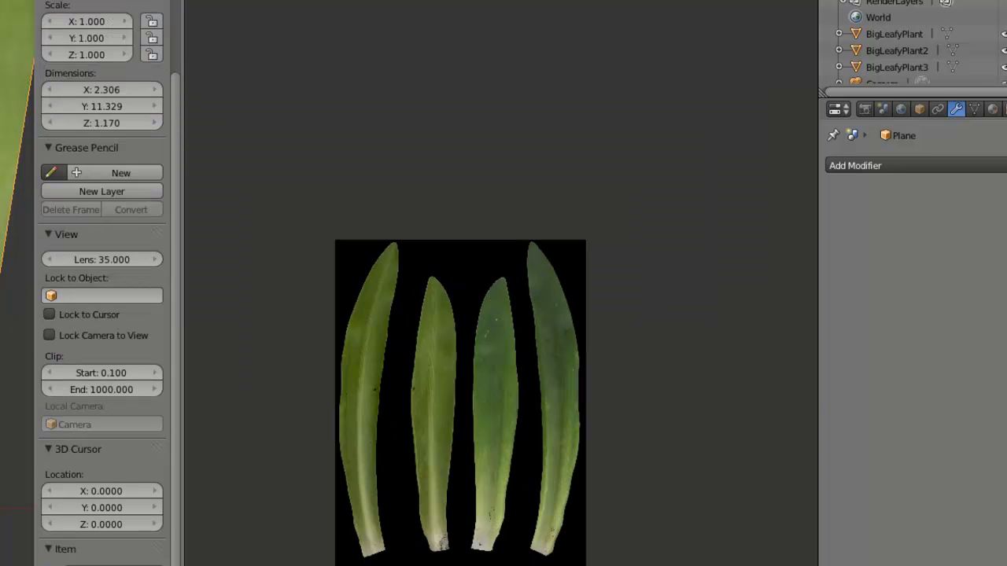
{"action": "scroll", "coordinate": [244, 330], "scroll_direction": "down", "scroll_amount": 8}
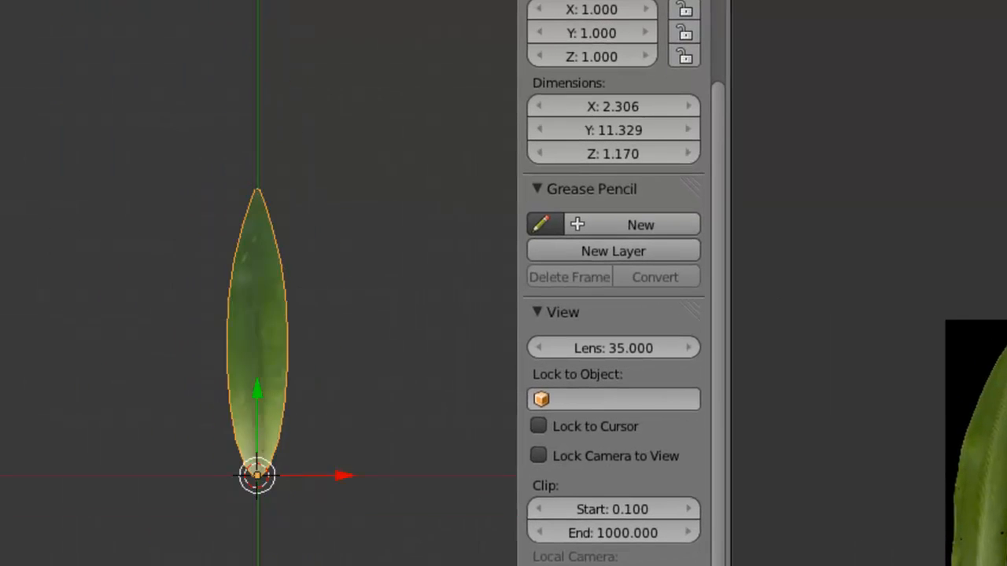
{"action": "middle_click_drag", "start_coordinate": [256, 330], "coordinate": [234, 437], "text": "shift"}
{"action": "scroll", "coordinate": [235, 436], "scroll_direction": "up", "scroll_amount": 1}
{"action": "scroll", "coordinate": [235, 449], "scroll_direction": "up", "scroll_amount": 4}
{"action": "middle_click_drag", "start_coordinate": [315, 564], "coordinate": [354, 490]}
{"action": "key", "text": "ctrl+s"}
{"action": "left_click", "coordinate": [289, 553]}
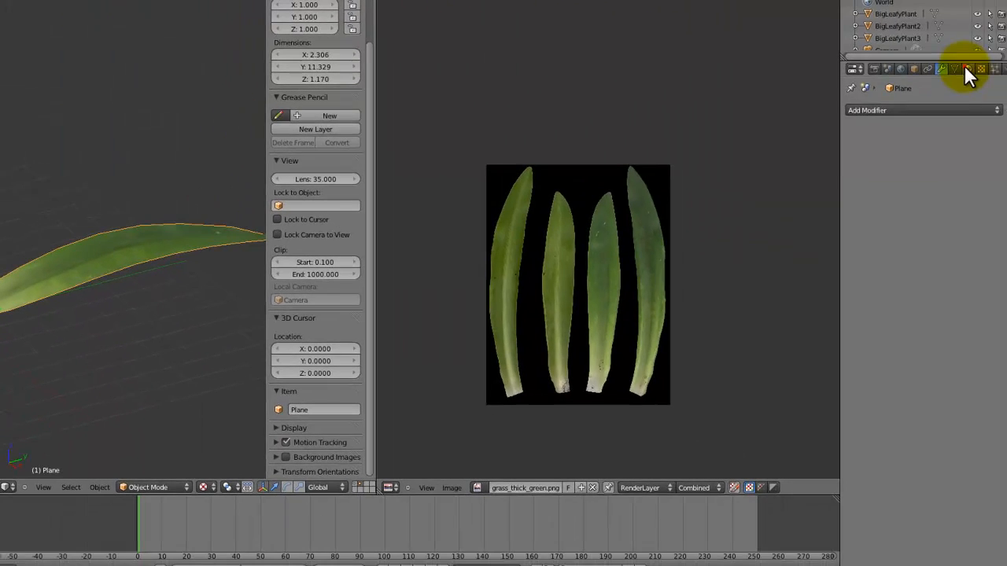
Assign the existing GrassyLeafCOL texture to the first texture slot of the GrassyLeaf2 material
{"action": "left_click", "coordinate": [967, 69]}
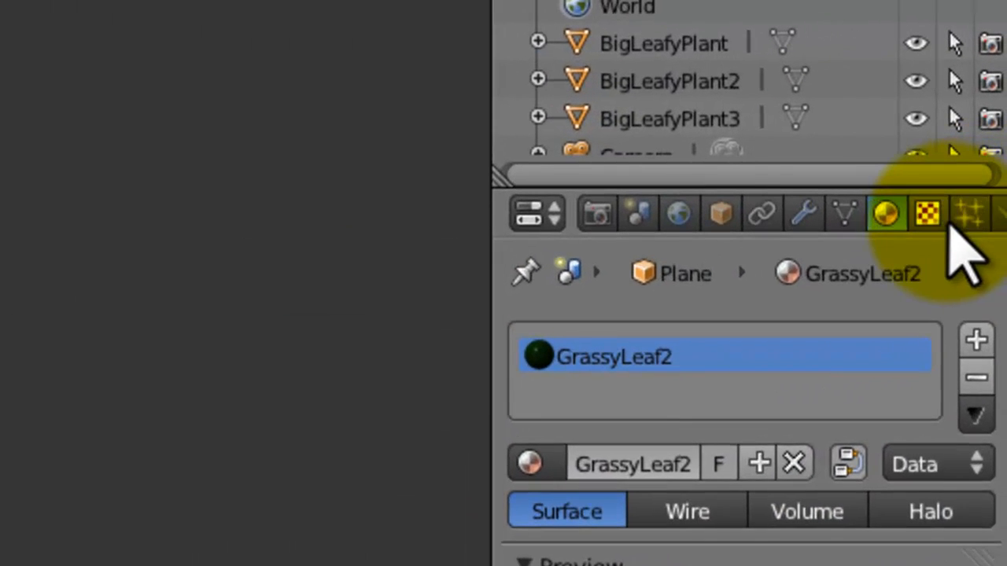
{"action": "left_click", "coordinate": [981, 68]}
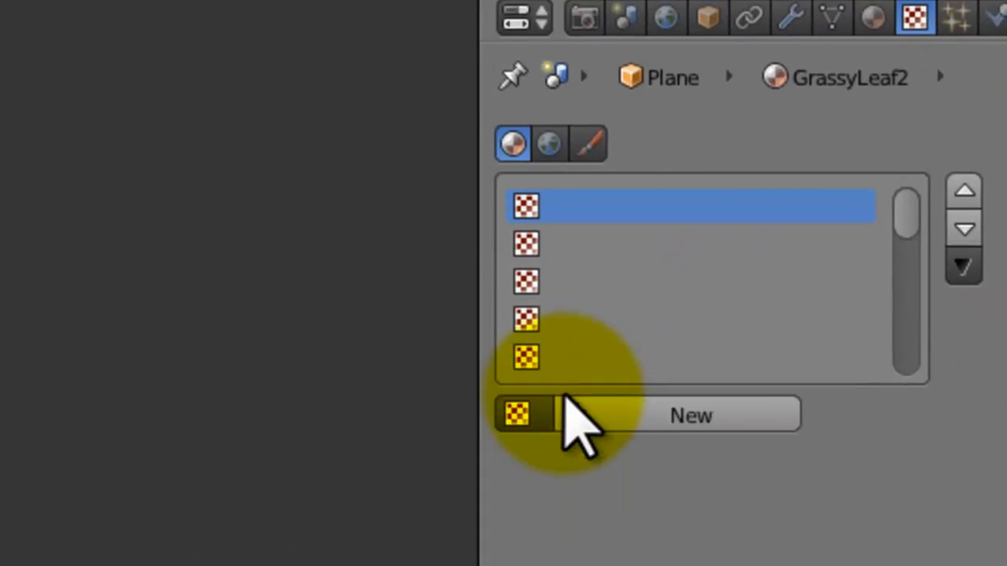
{"action": "left_click", "coordinate": [508, 263]}
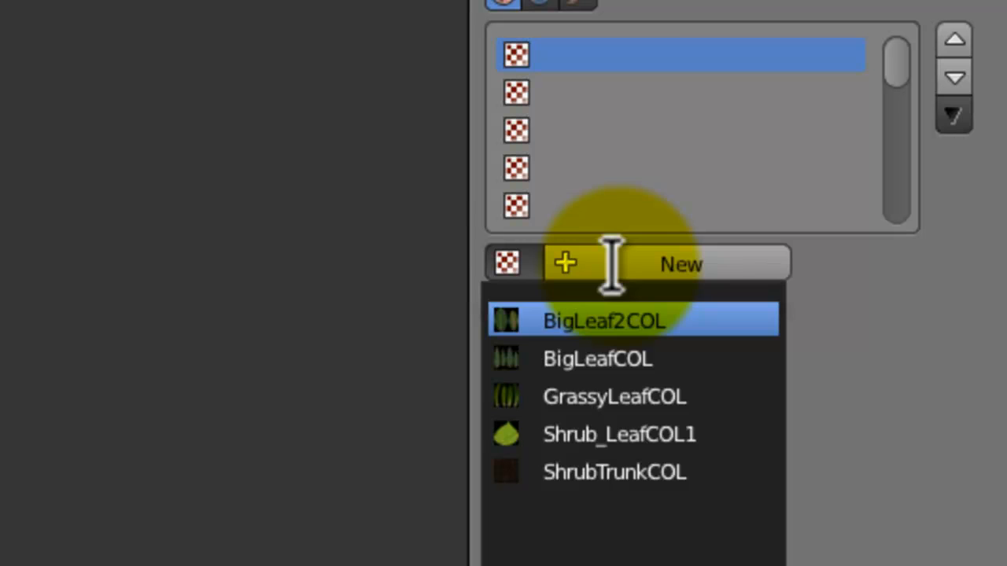
{"action": "left_click", "coordinate": [608, 397]}
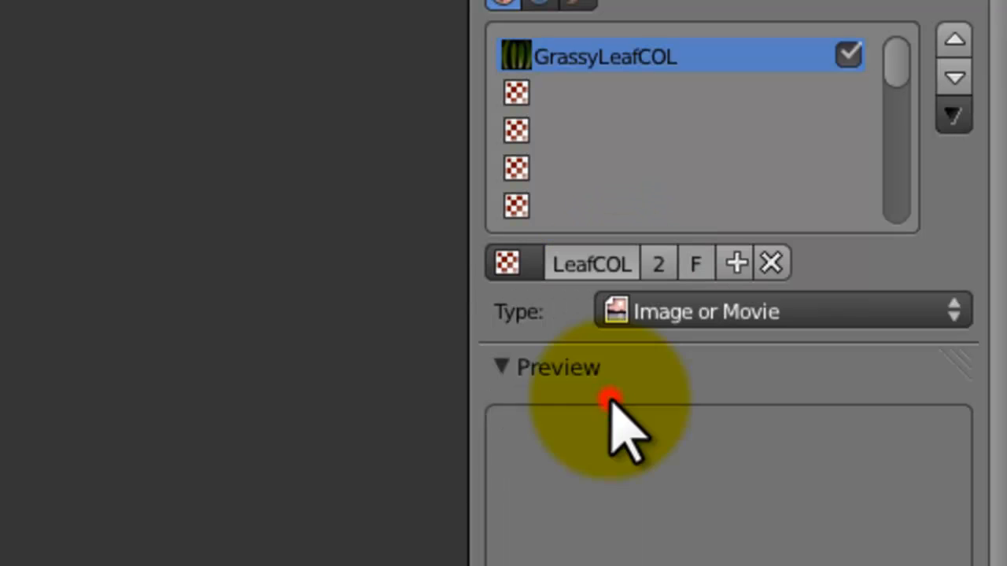
Set the texture's mapping coordinates to UV and choose the leaf's UV map
{"action": "scroll", "coordinate": [674, 236], "scroll_direction": "down", "scroll_amount": 10}
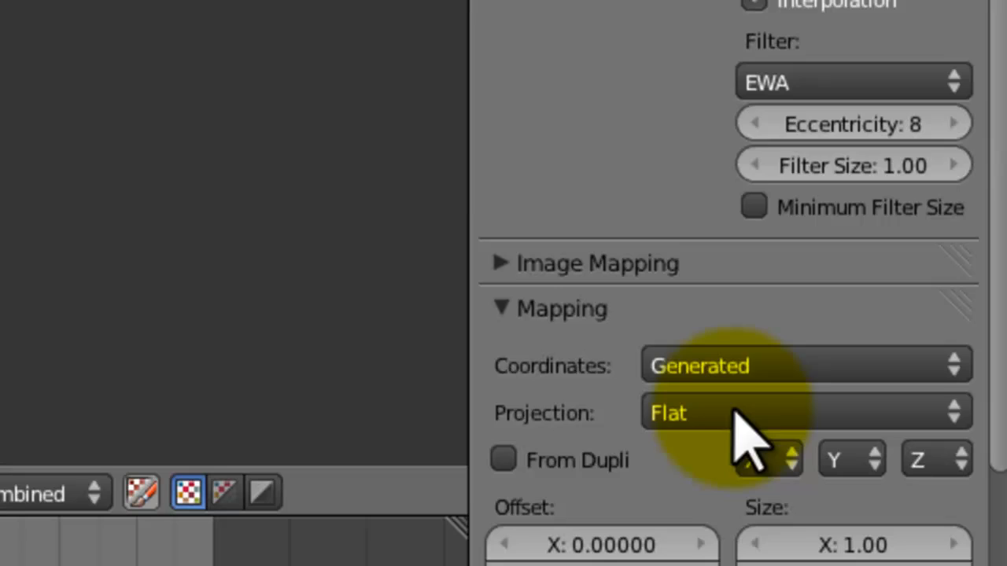
{"action": "left_click", "coordinate": [742, 324]}
{"action": "left_click", "coordinate": [715, 163]}
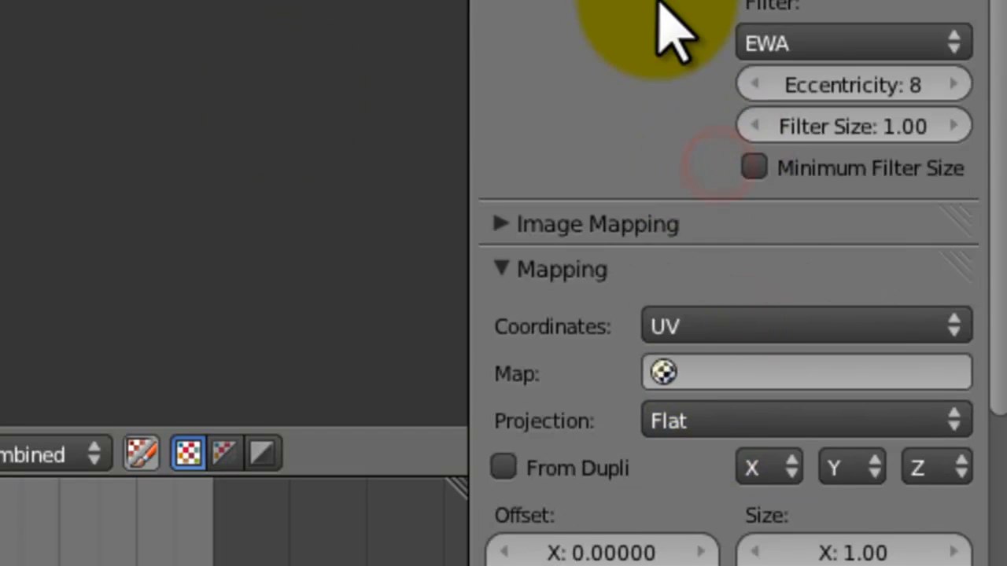
{"action": "scroll", "coordinate": [719, 438], "scroll_direction": "up", "scroll_amount": 2}
{"action": "left_click", "coordinate": [704, 444]}
{"action": "left_click", "coordinate": [708, 70]}
{"action": "scroll", "coordinate": [724, 158], "scroll_direction": "up", "scroll_amount": 6}
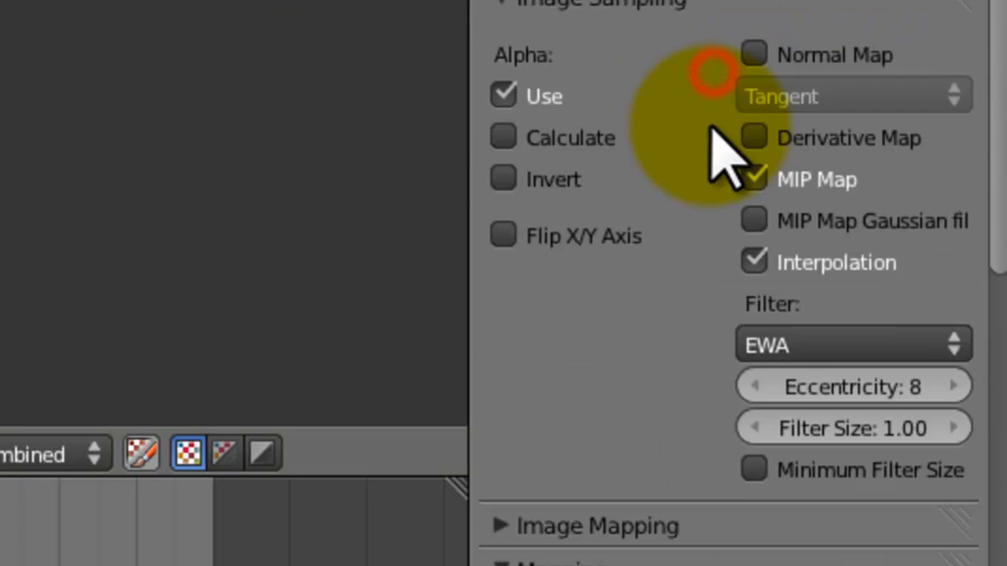
{"action": "scroll", "coordinate": [716, 149], "scroll_direction": "up", "scroll_amount": 5}
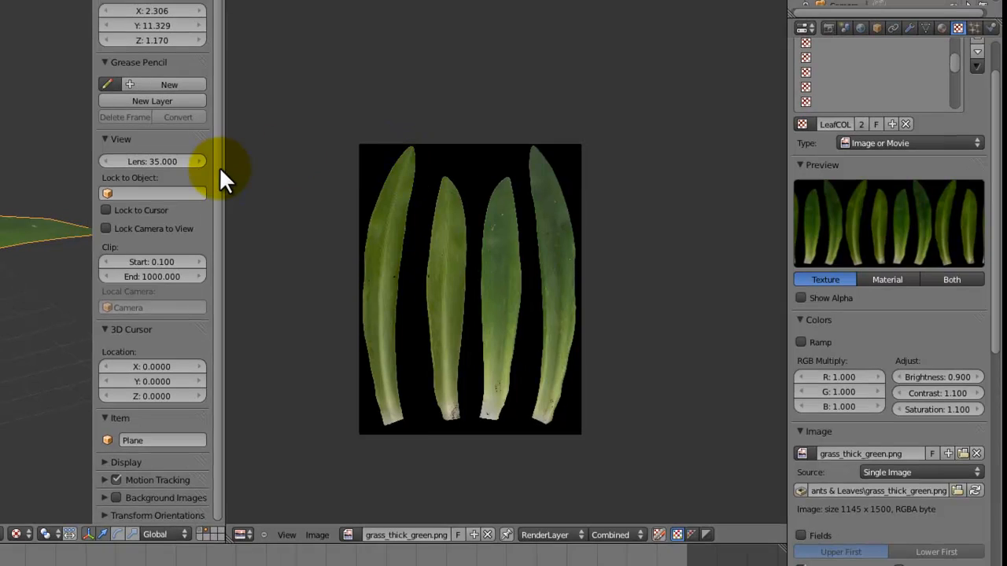
{"action": "left_click", "coordinate": [220, 168]}
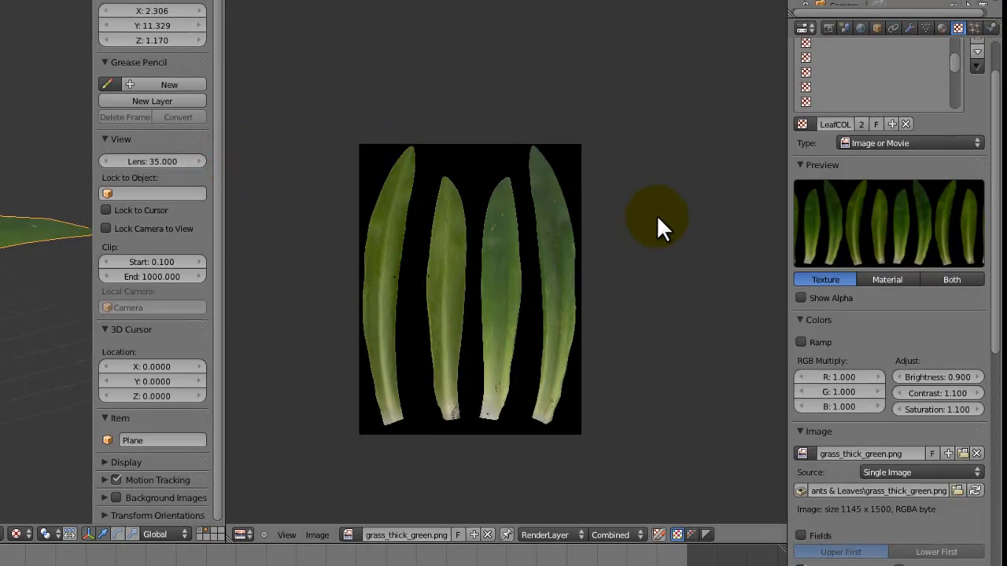
{"action": "scroll", "coordinate": [771, 257], "scroll_direction": "up", "scroll_amount": 3}
{"action": "scroll", "coordinate": [775, 252], "scroll_direction": "down", "scroll_amount": 2}
{"action": "scroll", "coordinate": [840, 239], "scroll_direction": "up", "scroll_amount": 2}
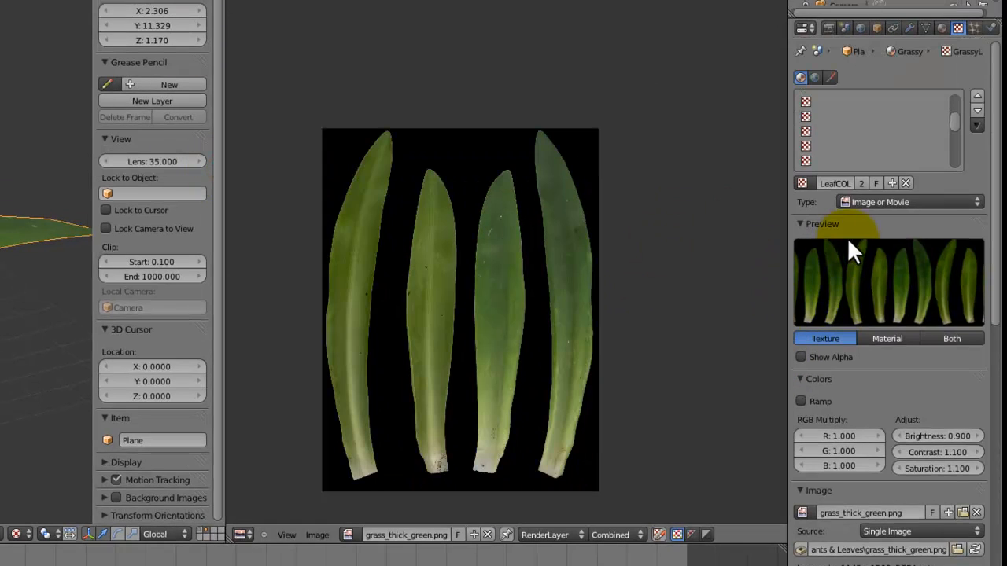
Make the GrassyLeafCOL texture single-user, rename the copy GrassyLeaf2COL and save the file over the existing one
{"action": "scroll", "coordinate": [880, 118], "scroll_direction": "up", "scroll_amount": 2}
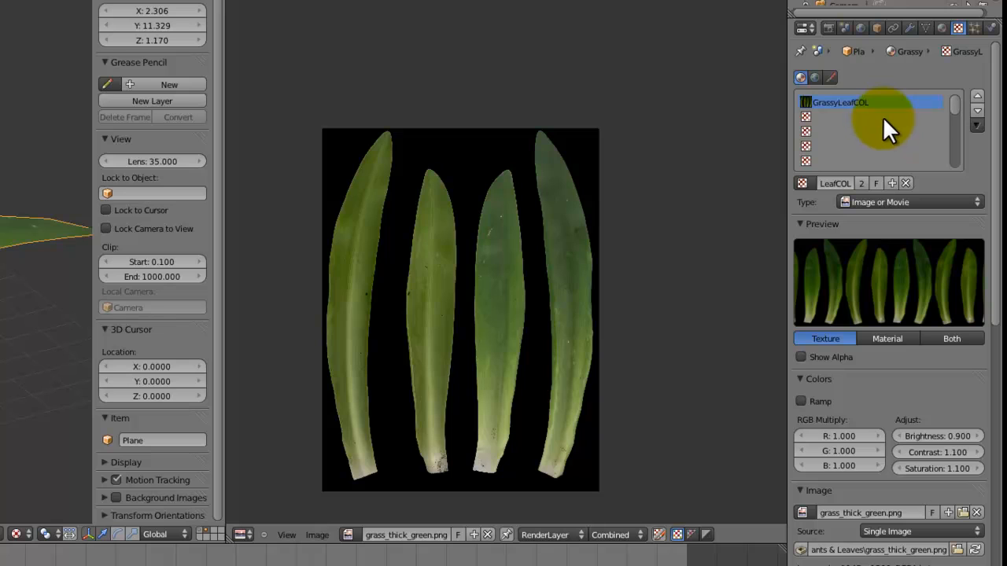
{"action": "left_click", "coordinate": [862, 184]}
{"action": "left_click", "coordinate": [865, 183]}
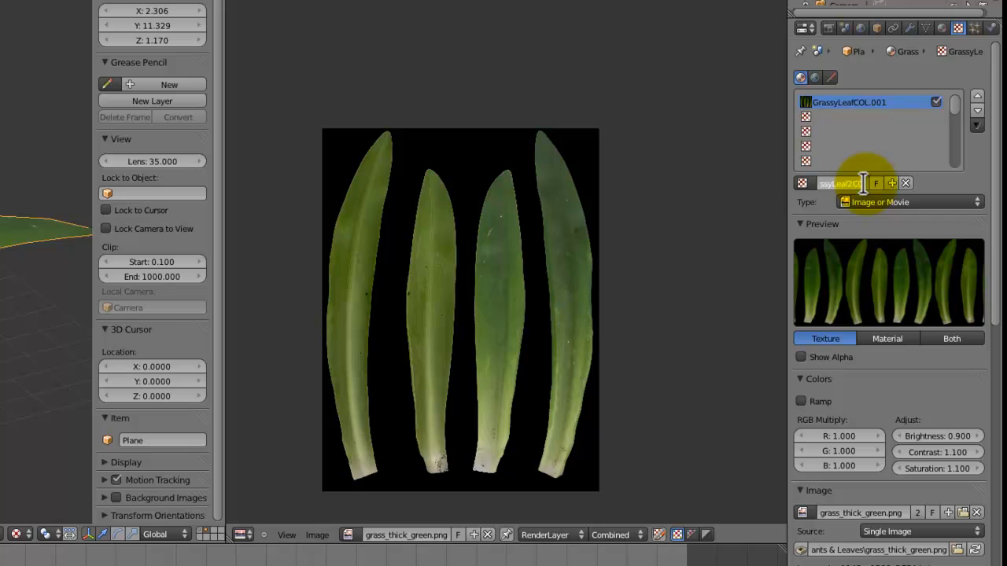
{"action": "type", "text": "L"}
{"action": "key", "text": "Return"}
{"action": "key", "text": "ctrl+s"}
{"action": "left_click", "coordinate": [866, 183]}
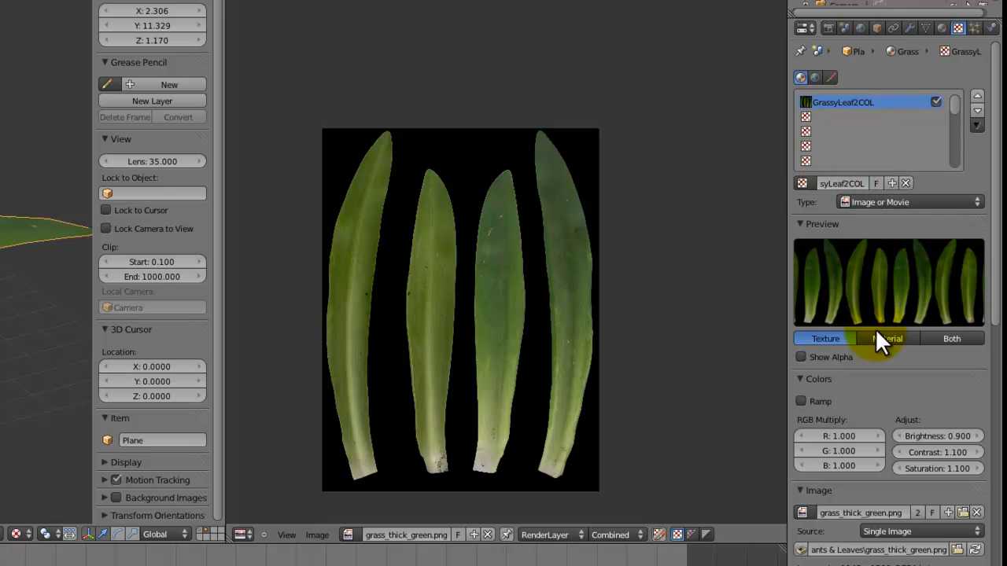
Set the GrassyLeaf2COL texture's brightness to 1.000, contrast to 1.200 and saturation to 0.900, and save the file over the existing one
{"action": "scroll", "coordinate": [874, 328], "scroll_direction": "down", "scroll_amount": 3}
{"action": "left_click", "coordinate": [978, 347]}
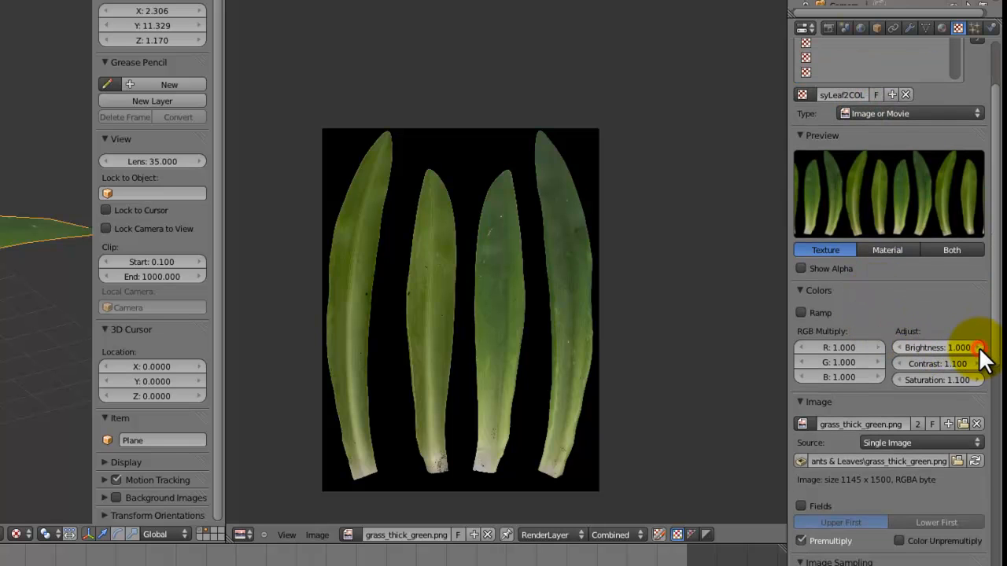
{"action": "left_click", "coordinate": [977, 360]}
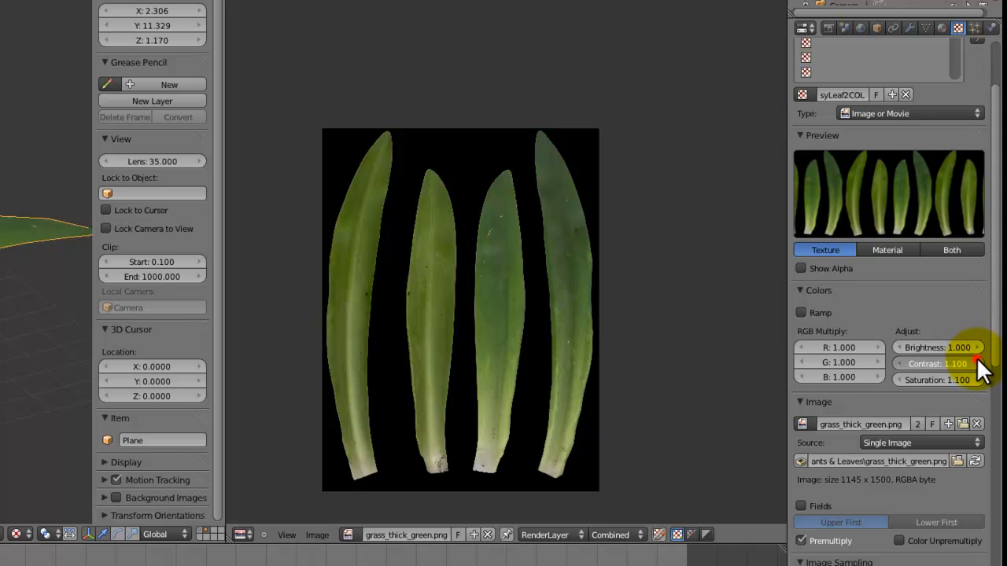
{"action": "key", "text": "ctrl+s"}
{"action": "left_click", "coordinate": [601, 289]}
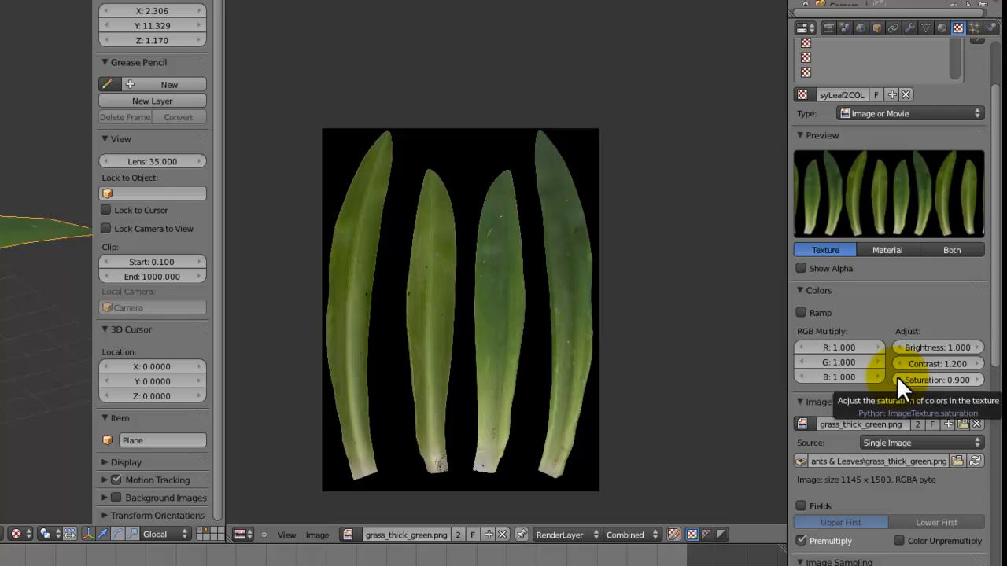
{"action": "key", "text": "ctrl+s"}
{"action": "left_click", "coordinate": [521, 251]}
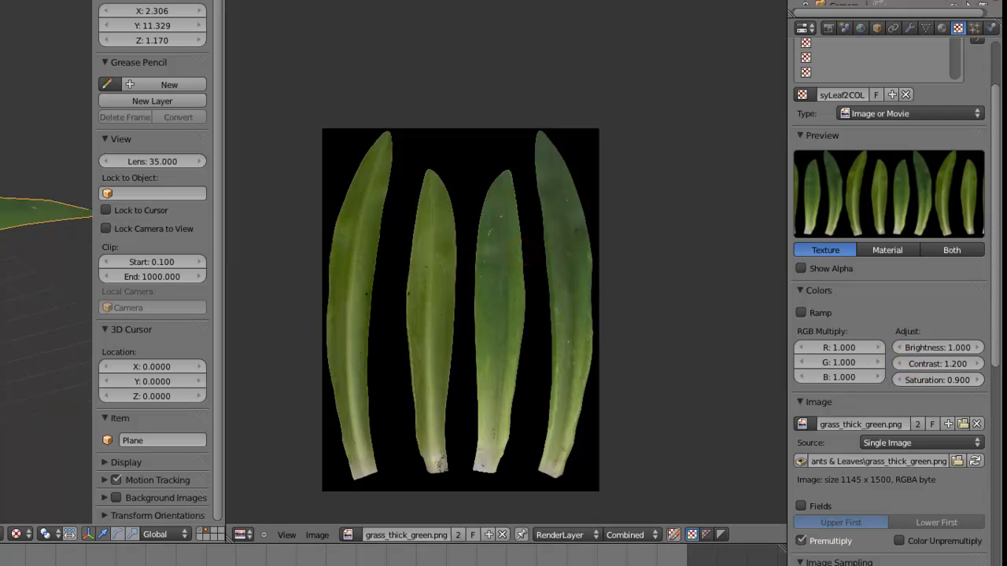
{"action": "middle_click_drag", "start_coordinate": [4, 228], "coordinate": [23, 270]}
{"action": "key", "text": "ctrl+s"}
{"action": "left_click", "coordinate": [12, 266]}
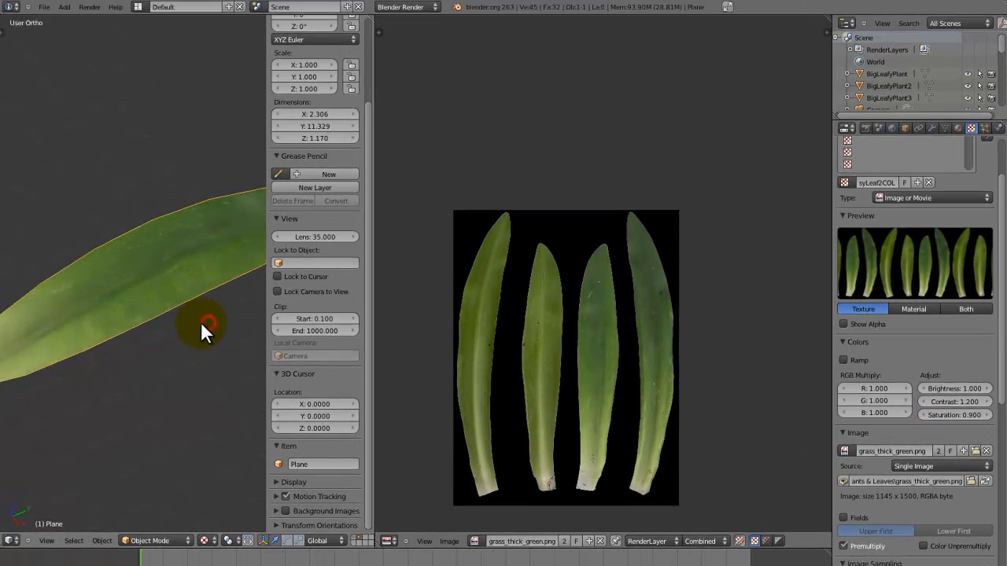
Enlarge the 3D view over the image editor, move the leaf along the global Y axis away from the origin and save
{"action": "middle_click_drag", "start_coordinate": [202, 323], "coordinate": [144, 308]}
{"action": "scroll", "coordinate": [127, 262], "scroll_direction": "down", "scroll_amount": 2}
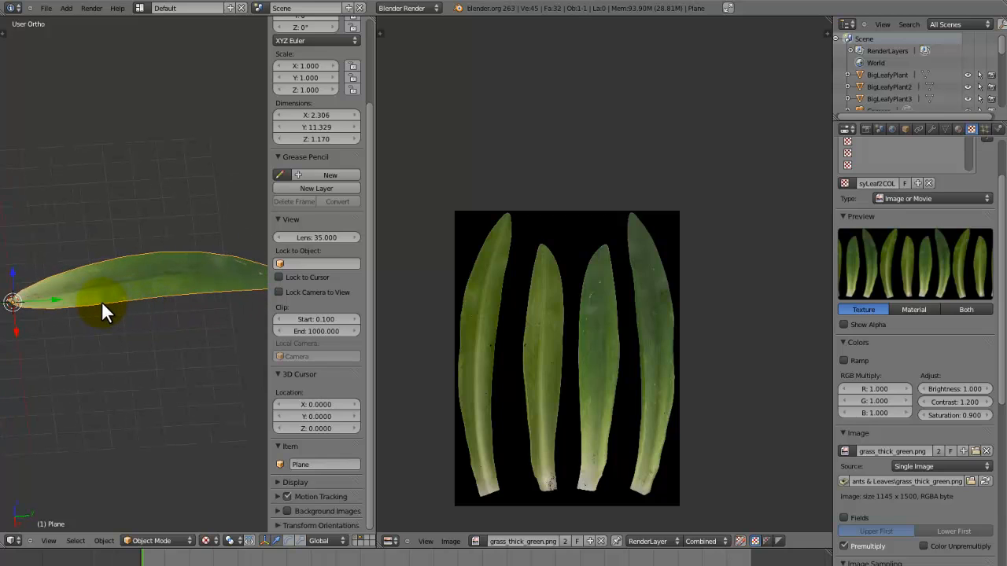
{"action": "left_click_drag", "start_coordinate": [371, 21], "coordinate": [416, 32]}
{"action": "key", "text": "g"}
{"action": "key", "text": "x"}
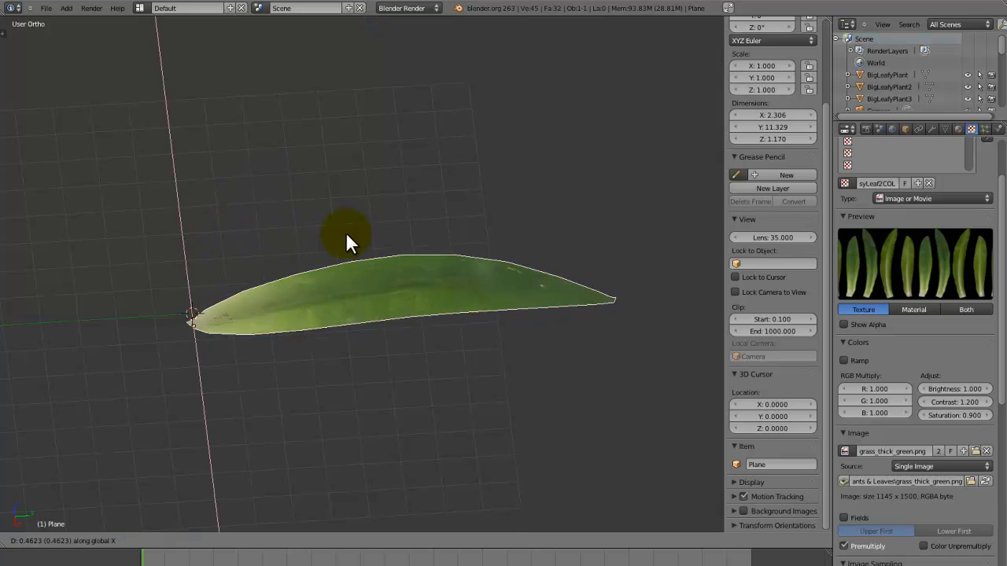
{"action": "key", "text": "y"}
{"action": "left_click", "coordinate": [548, 220]}
{"action": "key", "text": "ctrl+s"}
{"action": "left_click", "coordinate": [285, 238]}
Add a UV sphere at the origin, switch to solid shading and display its creation settings
{"action": "middle_click_drag", "start_coordinate": [298, 235], "coordinate": [350, 212]}
{"action": "key", "text": "shift+a"}
{"action": "mouse_move", "coordinate": [371, 213]}
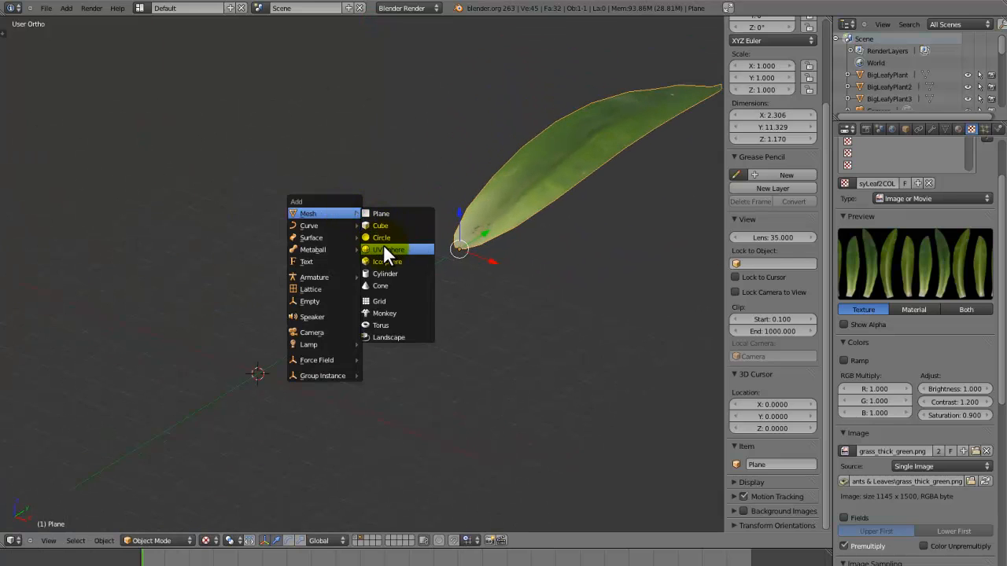
{"action": "left_click", "coordinate": [384, 248]}
{"action": "key", "text": "alt+z"}
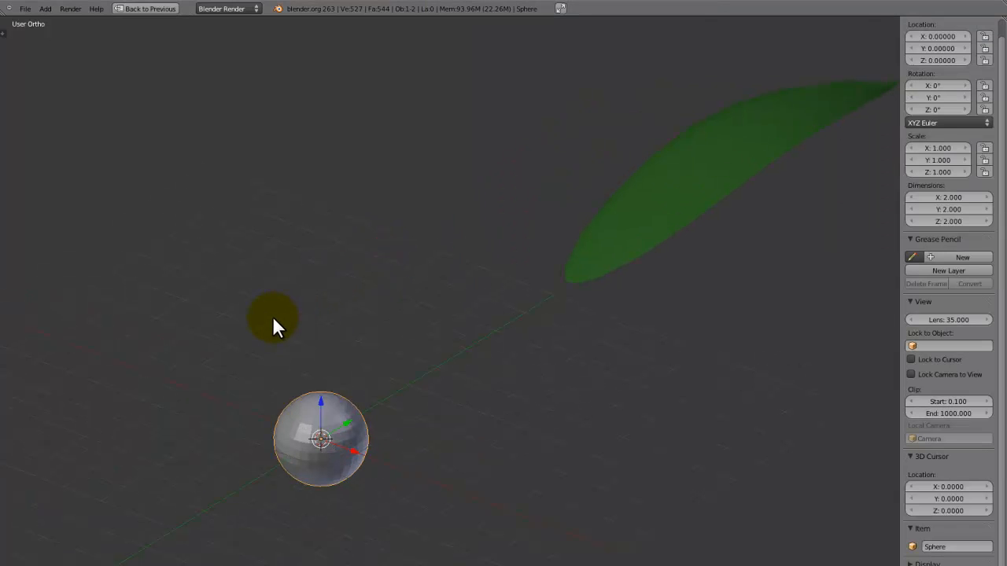
{"action": "key", "text": "t"}
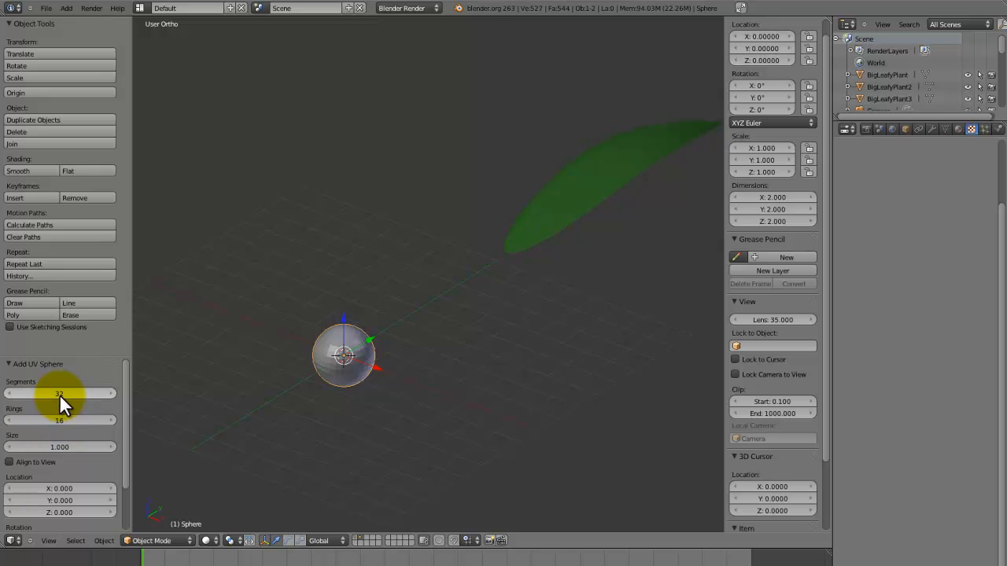
Set the UV sphere to 64 rings and 64 segments and save the file over the existing one
{"action": "left_click", "coordinate": [59, 417]}
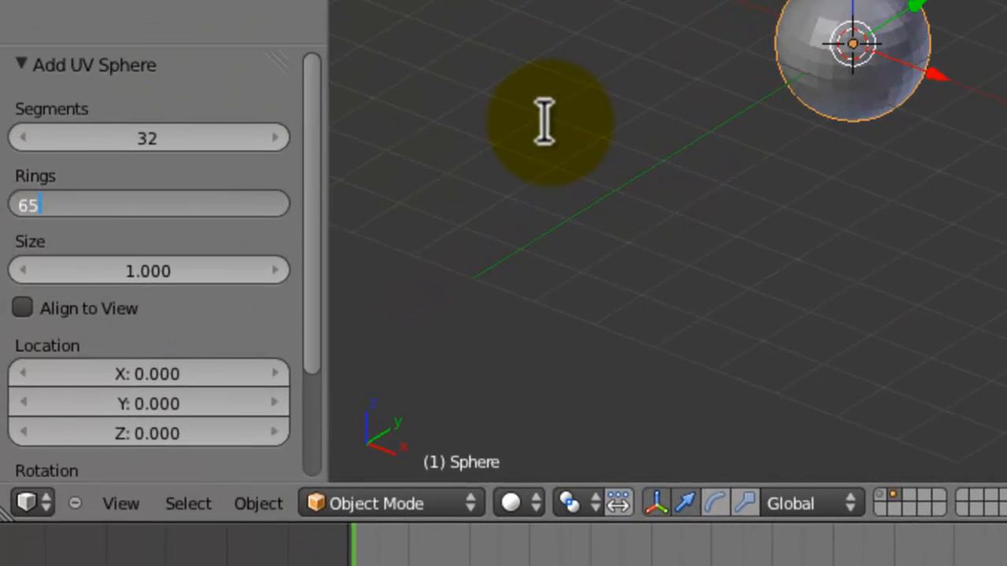
{"action": "key", "text": "Return"}
{"action": "left_click", "coordinate": [131, 147]}
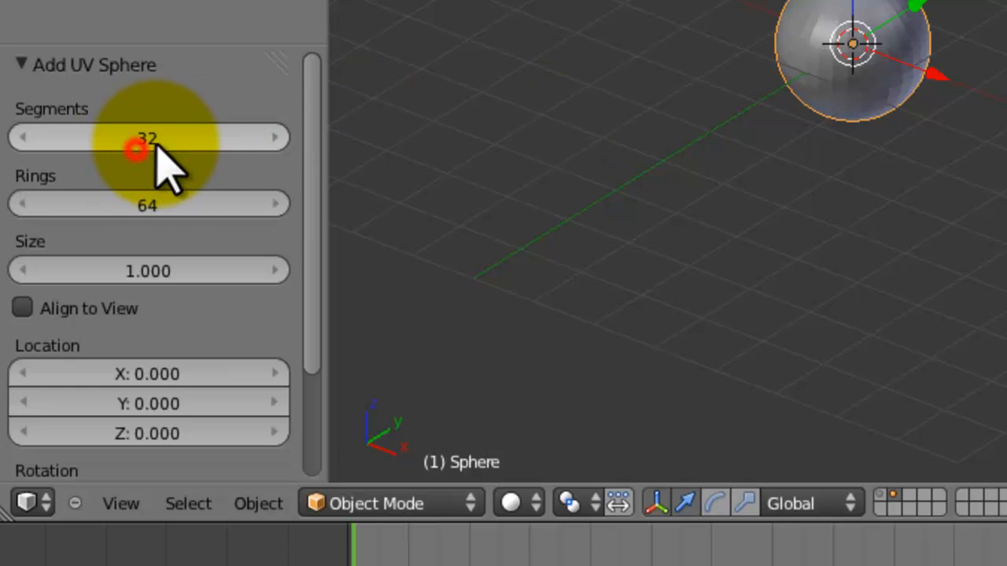
{"action": "left_click", "coordinate": [133, 149]}
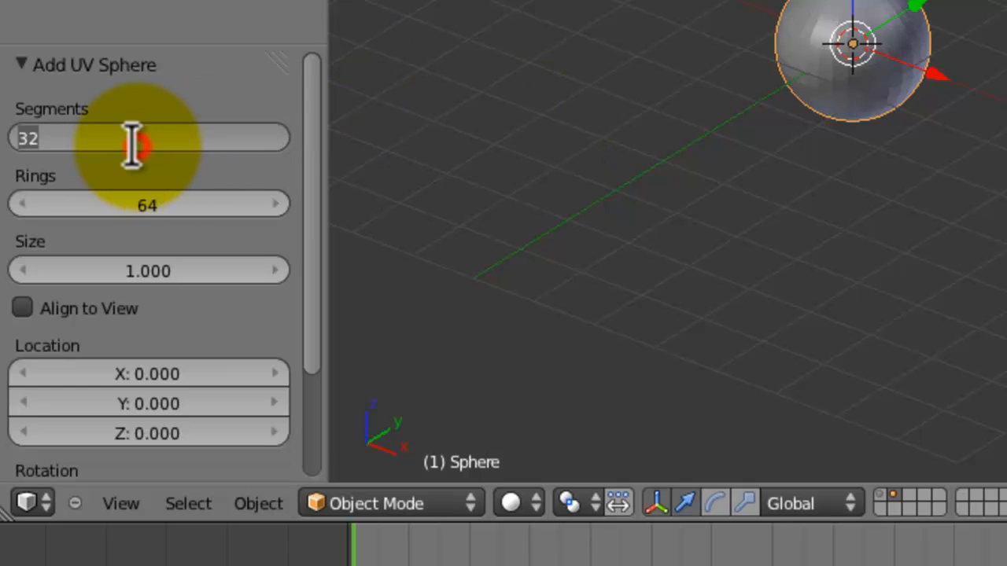
{"action": "key", "text": "Return"}
{"action": "key", "text": "ctrl+s"}
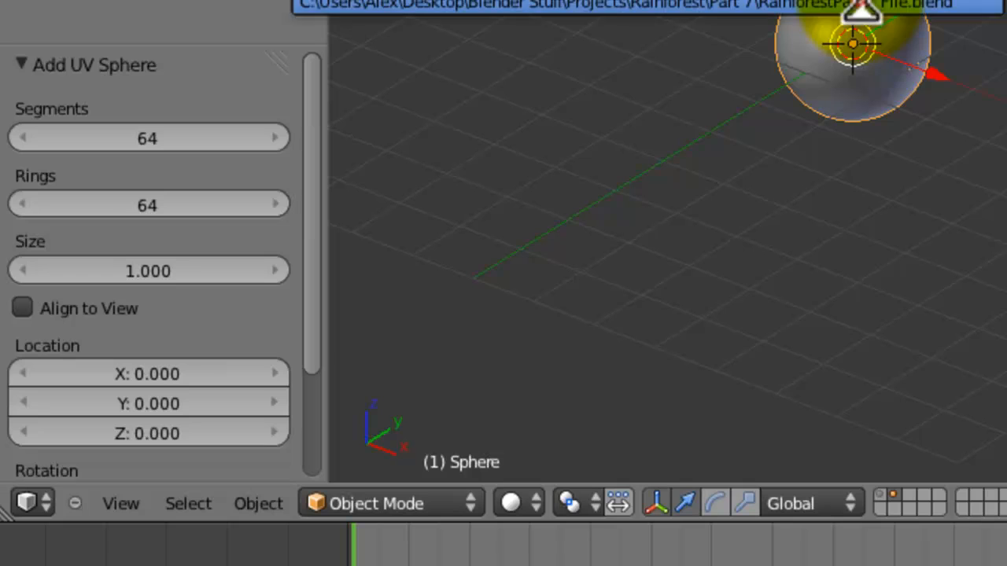
{"action": "left_click", "coordinate": [860, 11]}
In front view, delete the vertices of the sphere's lower half in edit mode, keeping the equator loop and upper dome
{"action": "middle_click_drag", "start_coordinate": [861, 11], "coordinate": [990, 0], "text": "shift"}
{"action": "key", "text": "KP_1"}
{"action": "scroll", "coordinate": [430, 236], "scroll_direction": "up", "scroll_amount": 6}
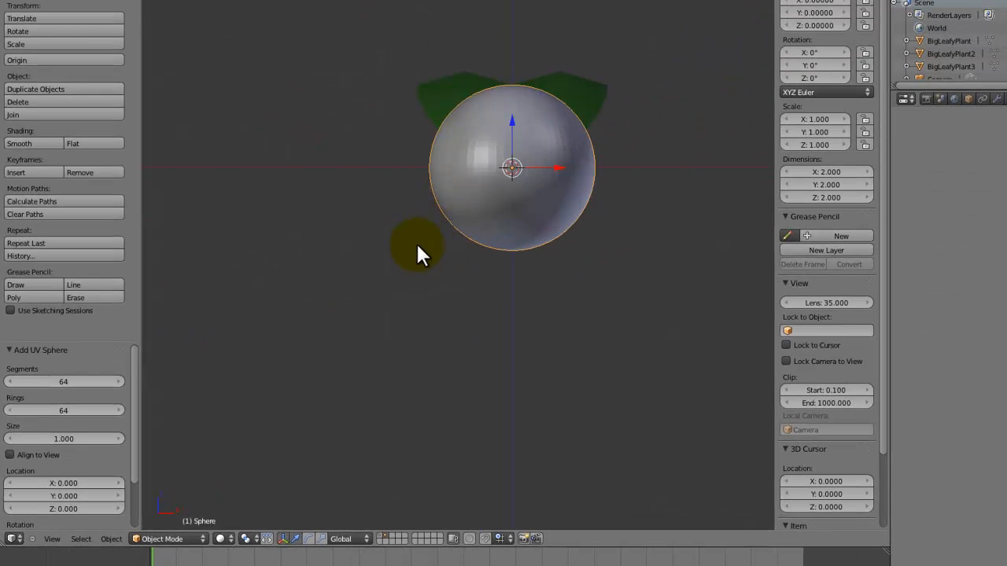
{"action": "key", "text": "Tab"}
{"action": "scroll", "coordinate": [380, 225], "scroll_direction": "up", "scroll_amount": 3}
{"action": "key", "text": "a"}
{"action": "key", "text": "b"}
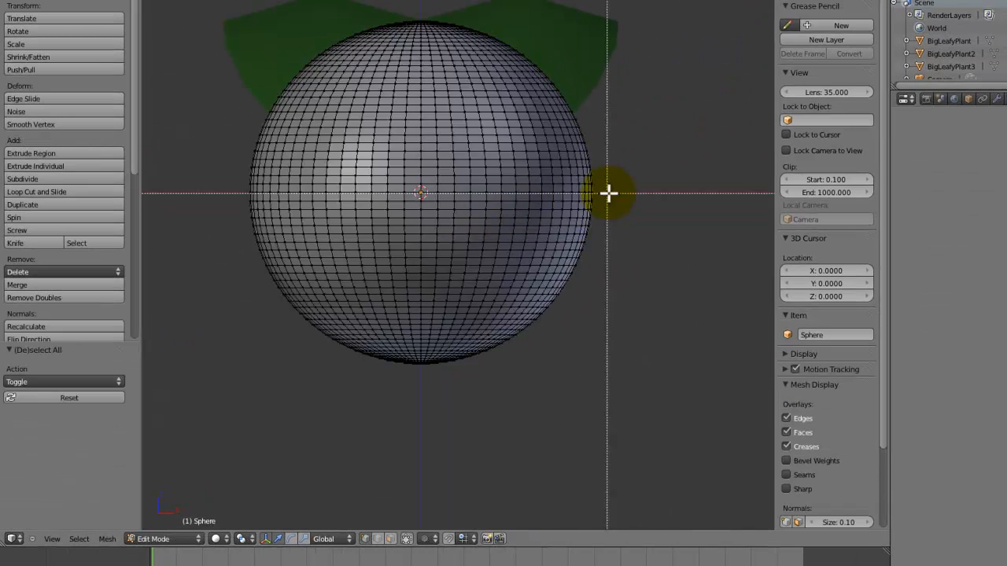
{"action": "left_click_drag", "start_coordinate": [618, 208], "coordinate": [68, 439]}
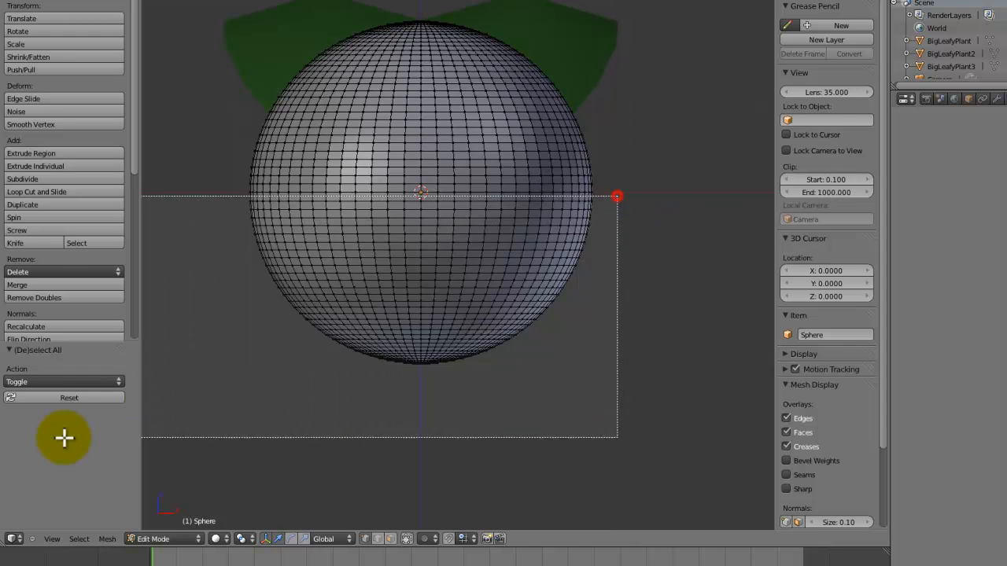
{"action": "key", "text": "x"}
{"action": "left_click", "coordinate": [413, 295]}
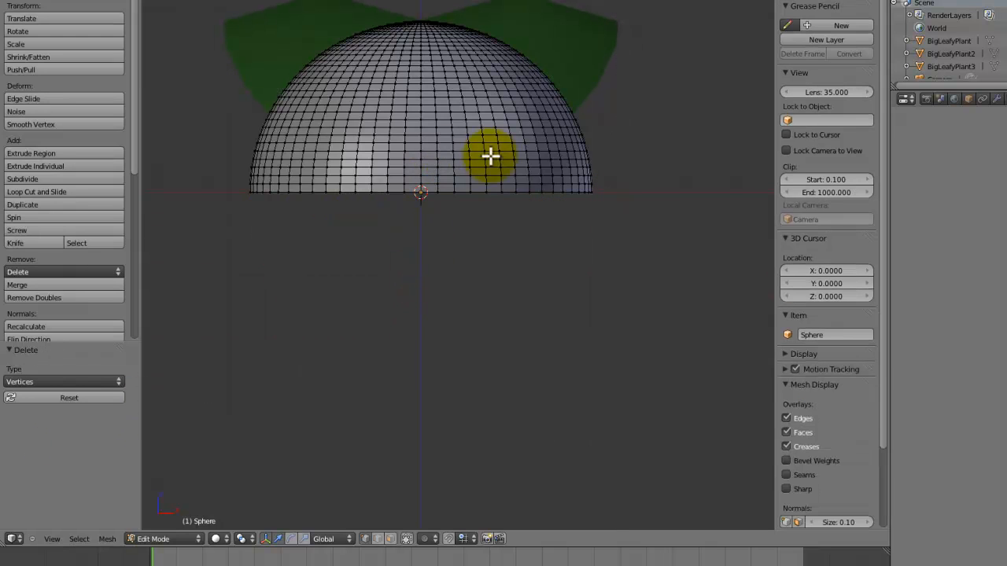
Flatten the whole dome along Z to about 0.421 of its height, using the 3D cursor as pivot
{"action": "key", "text": "a"}
{"action": "left_click", "coordinate": [244, 539]}
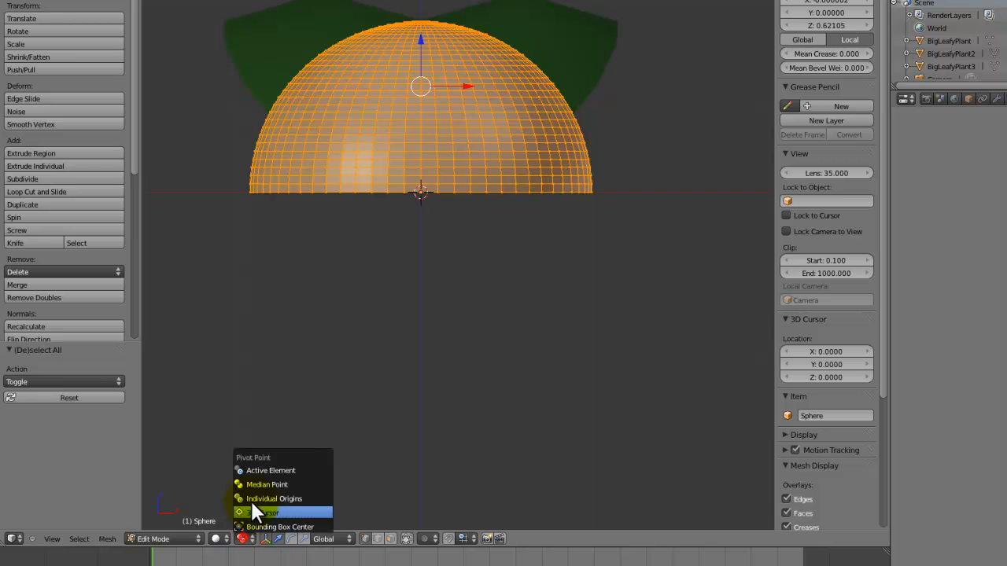
{"action": "left_click", "coordinate": [258, 512]}
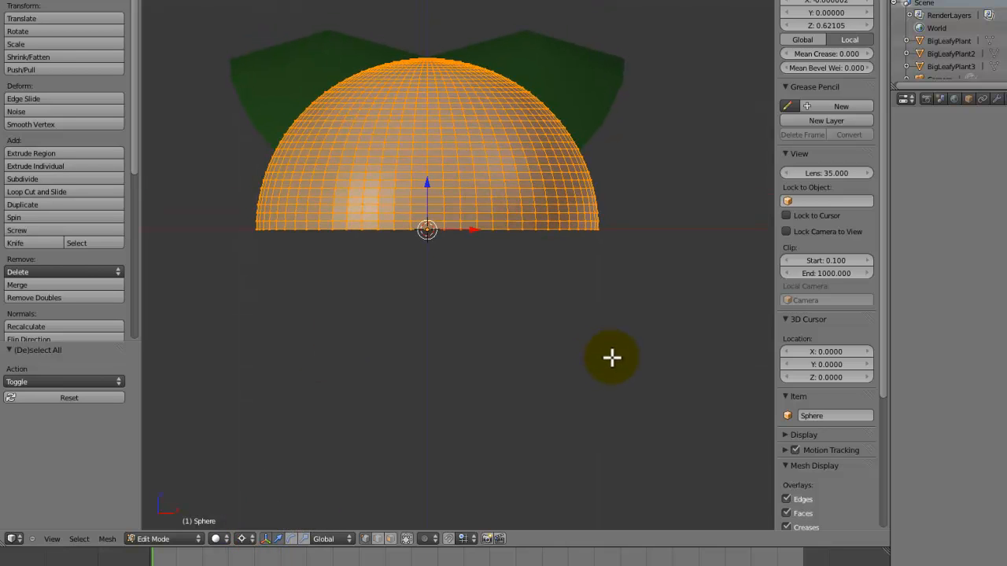
{"action": "key", "text": "s"}
{"action": "key", "text": "z"}
{"action": "left_click", "coordinate": [528, 235]}
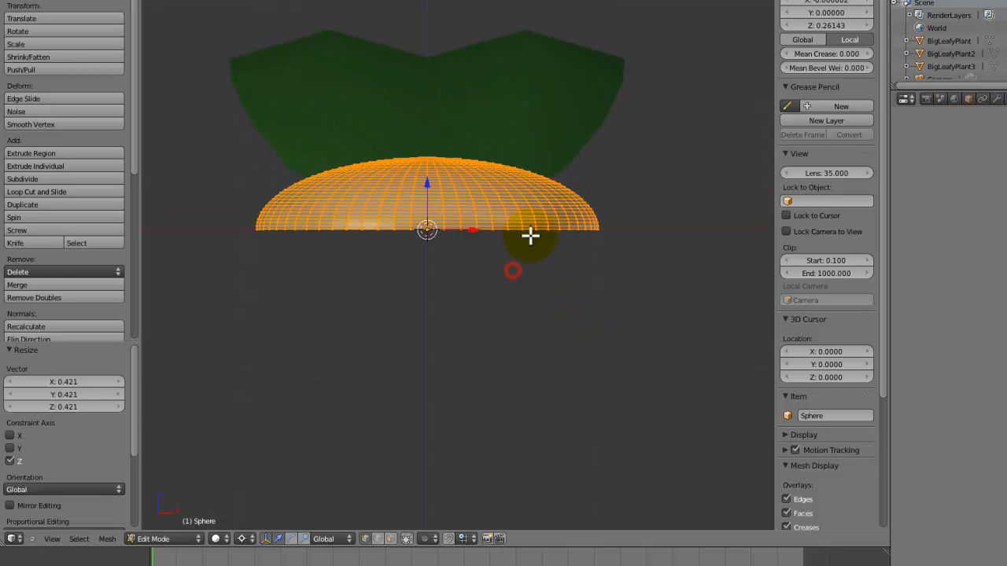
Scale the dome's bottom edge loop outward by about 1.125 with smooth proportional editing, using the median point as pivot
{"action": "right_click", "coordinate": [533, 234], "text": "alt"}
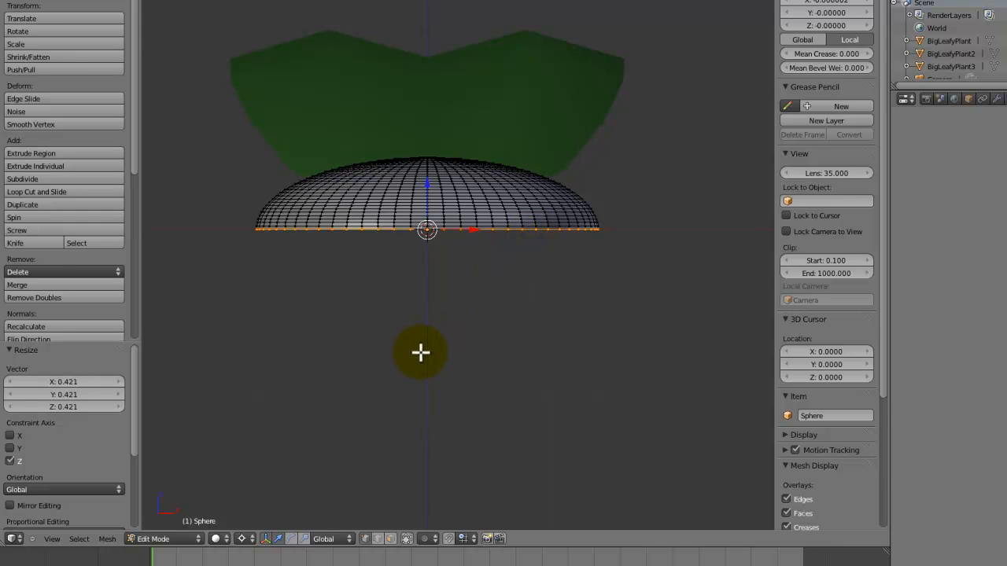
{"action": "left_click", "coordinate": [252, 538]}
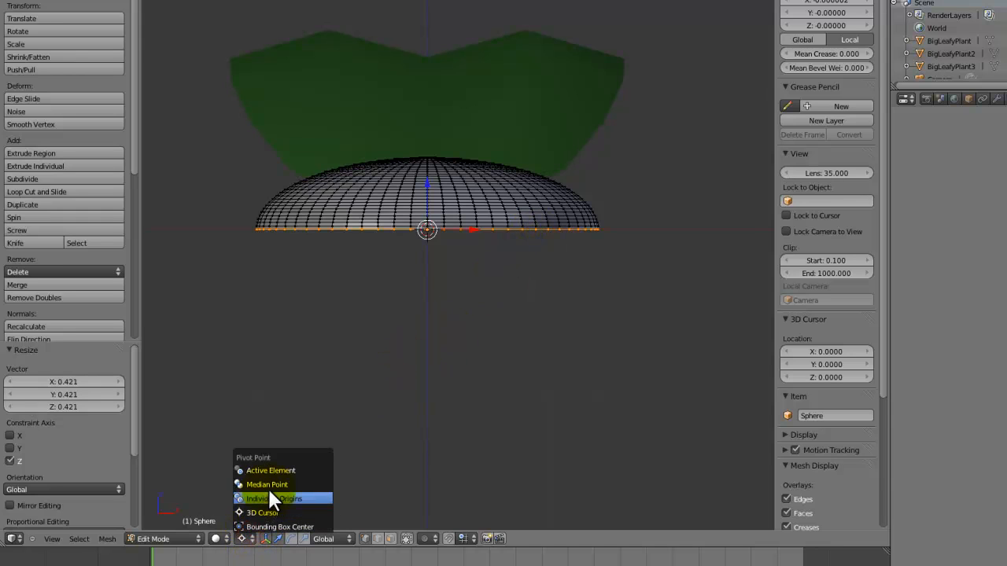
{"action": "left_click", "coordinate": [270, 491]}
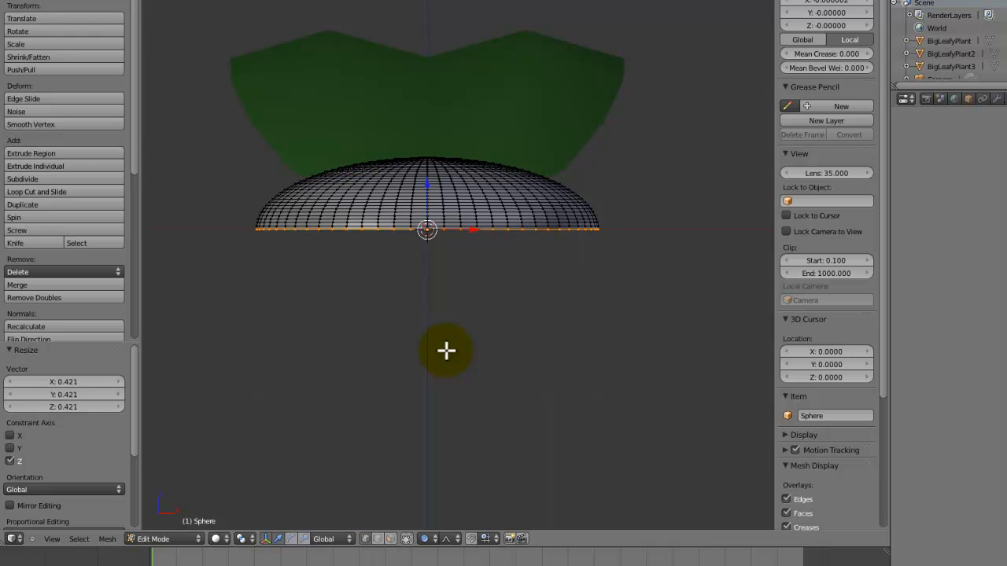
{"action": "key", "text": "s"}
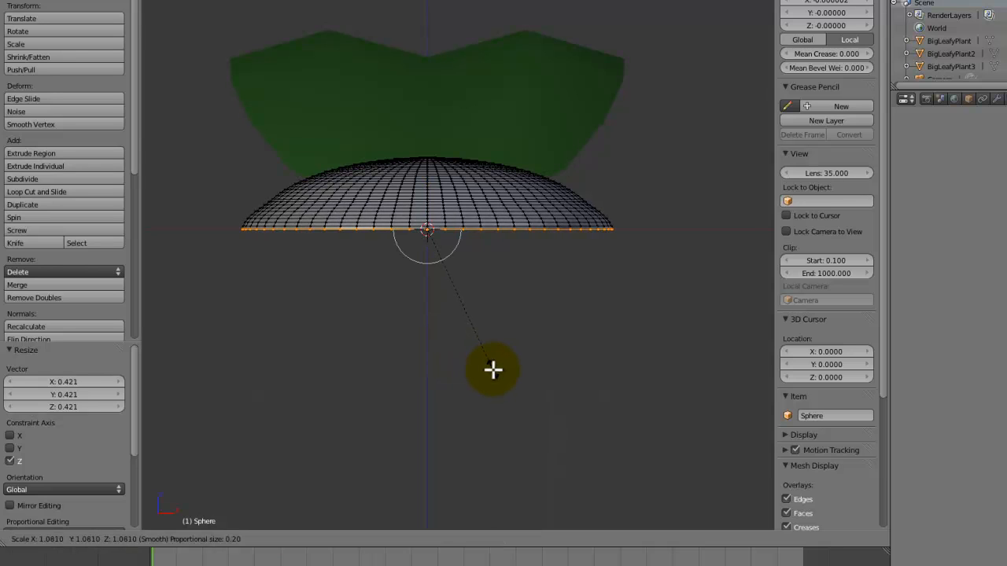
{"action": "scroll", "coordinate": [501, 377], "scroll_direction": "down", "scroll_amount": 6}
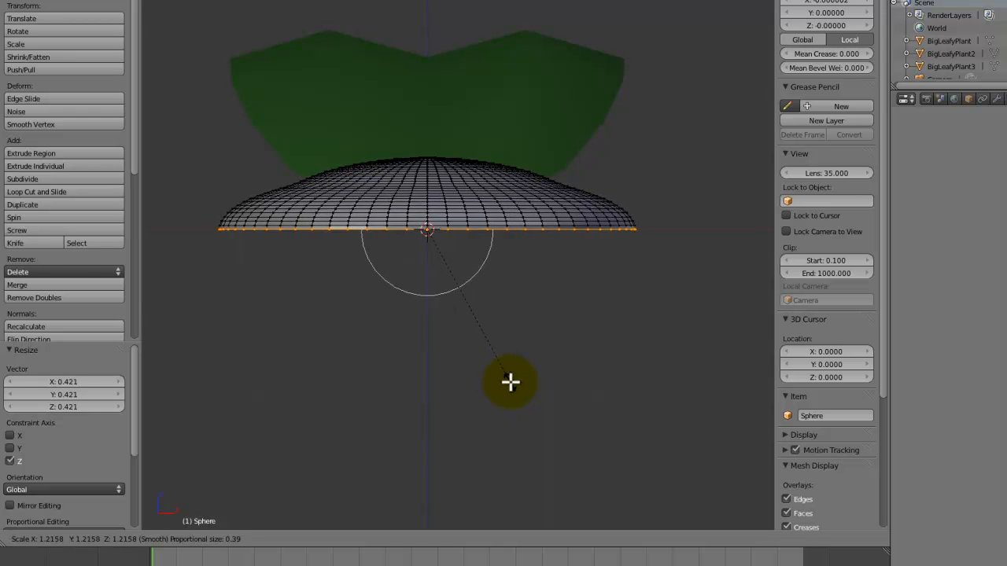
{"action": "scroll", "coordinate": [501, 374], "scroll_direction": "up", "scroll_amount": 1}
{"action": "scroll", "coordinate": [501, 374], "scroll_direction": "up", "scroll_amount": 6}
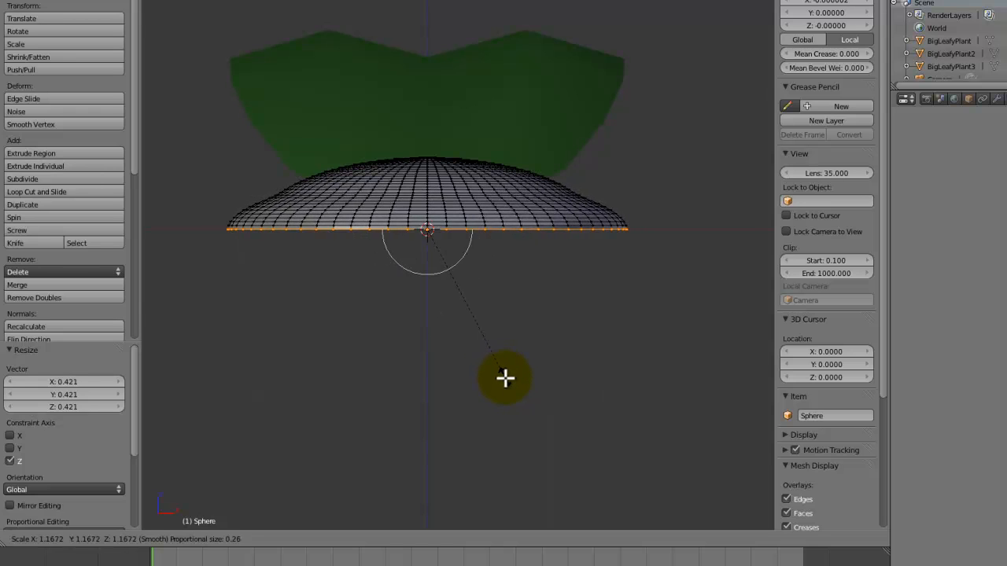
{"action": "scroll", "coordinate": [505, 377], "scroll_direction": "down", "scroll_amount": 2}
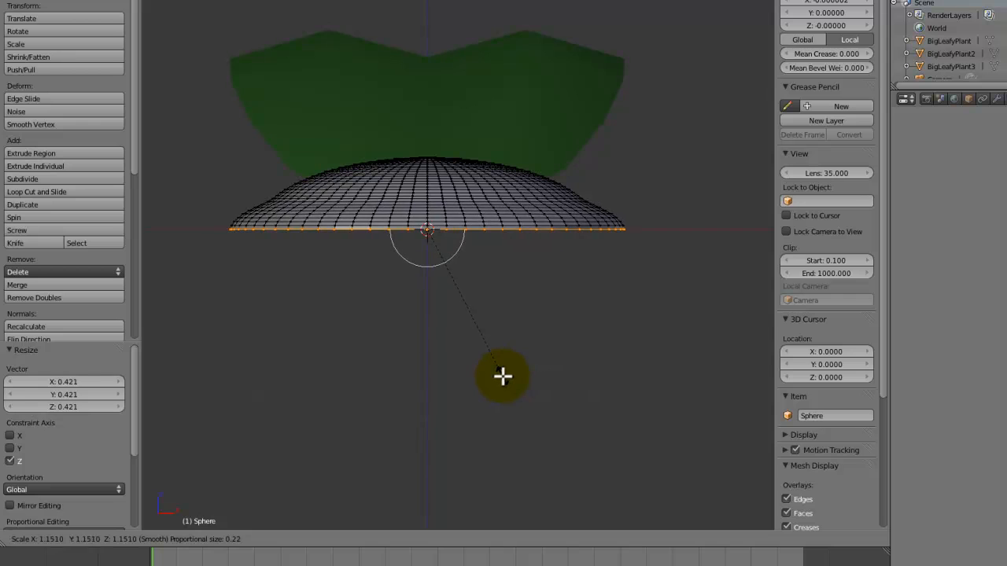
{"action": "left_click", "coordinate": [498, 374]}
Scale the bottom edge loop outward again with smooth proportional editing, until the dome is about 2.44 units across
{"action": "key", "text": "s"}
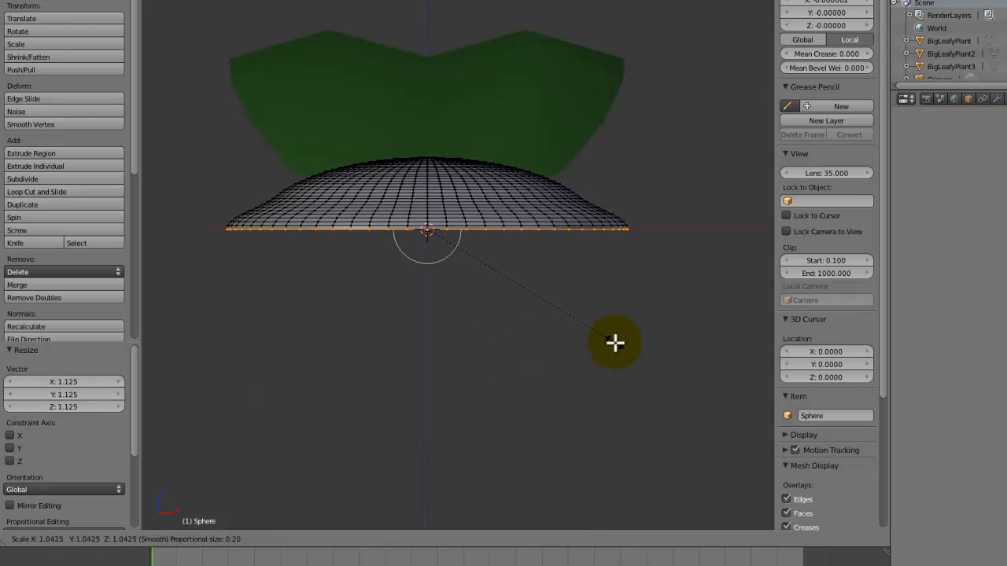
{"action": "scroll", "coordinate": [619, 346], "scroll_direction": "up", "scroll_amount": 3}
{"action": "left_click", "coordinate": [621, 353]}
{"action": "middle_click_drag", "start_coordinate": [618, 353], "coordinate": [511, 389]}
Return to object mode and apply smooth shading to the dome
{"action": "key", "text": "Tab"}
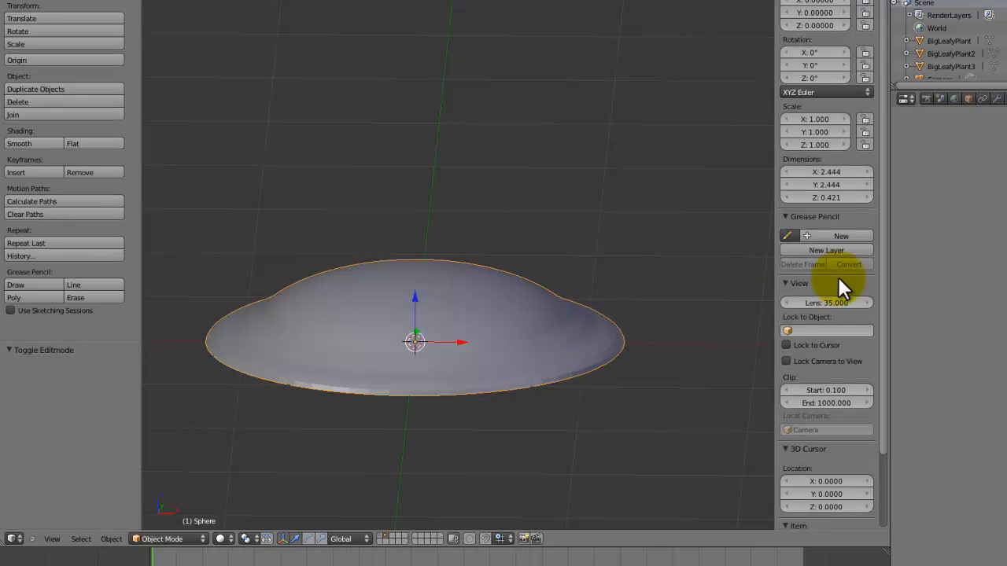
{"action": "scroll", "coordinate": [497, 323], "scroll_direction": "down", "scroll_amount": 3}
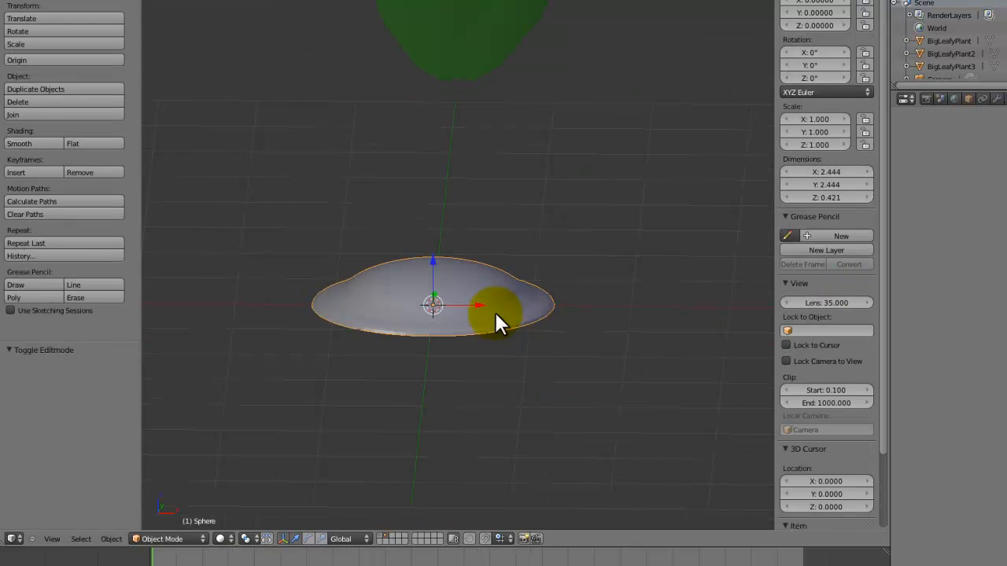
{"action": "left_click", "coordinate": [44, 143]}
Delete the vertices of the dome's bottom edge loop in edit mode
{"action": "middle_click_drag", "start_coordinate": [438, 259], "coordinate": [382, 247]}
{"action": "key", "text": "Tab"}
{"action": "scroll", "coordinate": [408, 287], "scroll_direction": "up", "scroll_amount": 2}
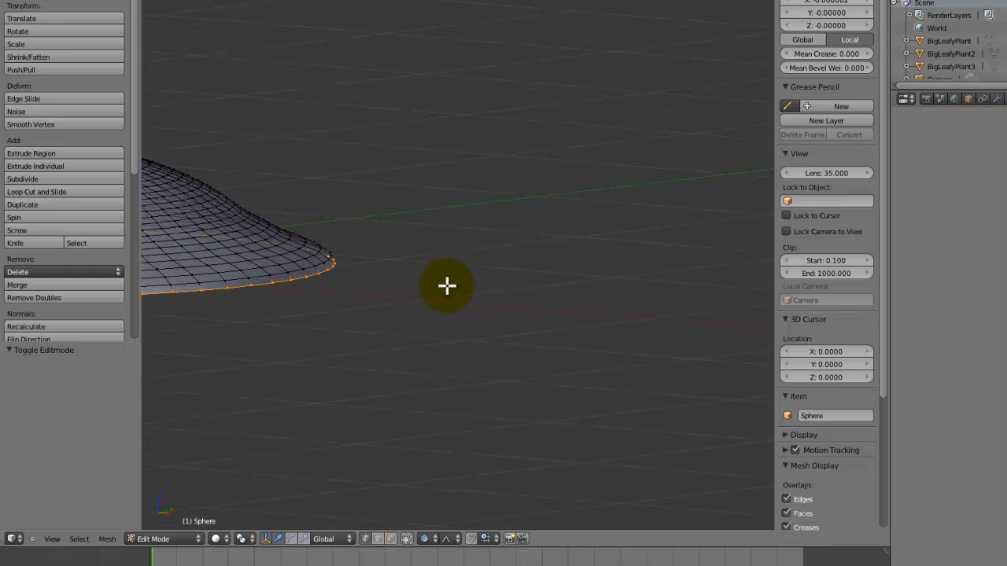
{"action": "key", "text": "x"}
{"action": "left_click", "coordinate": [446, 286]}
Lower the whole dome mesh by about 0.022 along Z so its rim meets the origin plane, and return to object mode
{"action": "key", "text": "KP_1"}
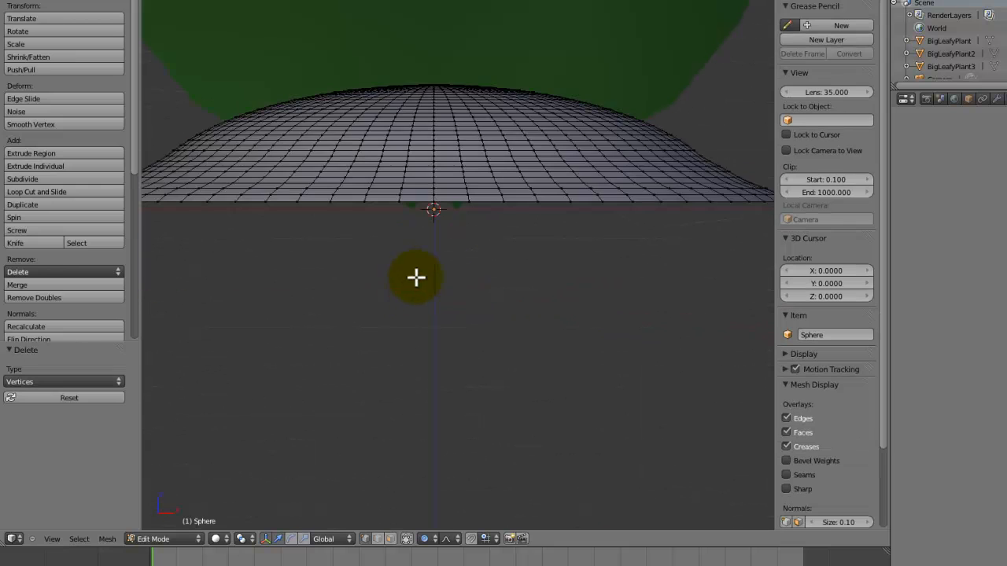
{"action": "key", "text": "a"}
{"action": "key", "text": "g"}
{"action": "key", "text": "z"}
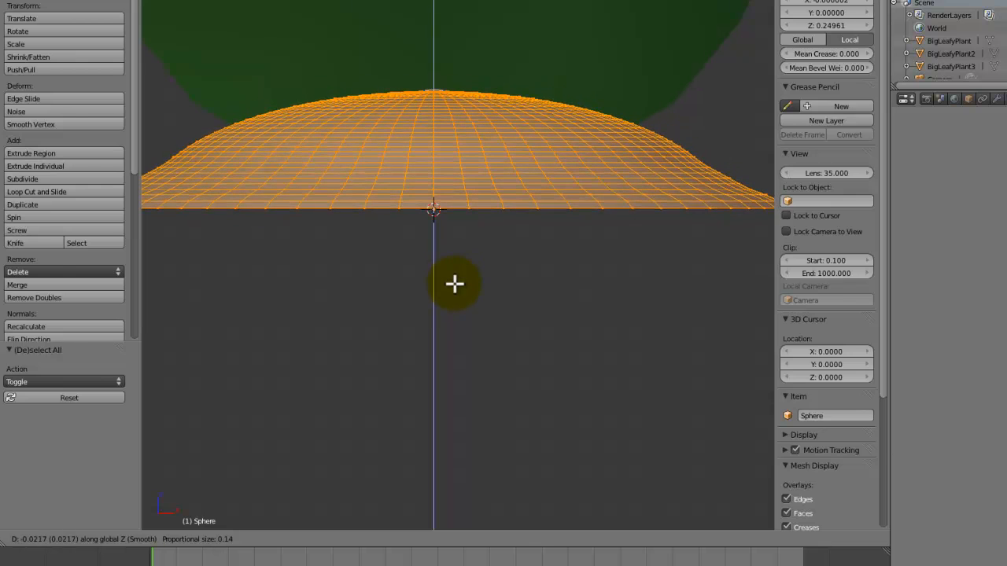
{"action": "left_click", "coordinate": [455, 284]}
{"action": "key", "text": "Tab"}
Save the scene, overwriting the existing file
{"action": "middle_click_drag", "start_coordinate": [454, 281], "coordinate": [447, 348]}
{"action": "key", "text": "ctrl+s"}
{"action": "left_click", "coordinate": [443, 347]}
{"action": "scroll", "coordinate": [446, 350], "scroll_direction": "down", "scroll_amount": 4}
Raise an edge loop just above the dome's rim by about 0.009 along Z with smooth proportional editing, and return to object mode
{"action": "key", "text": "Tab"}
{"action": "scroll", "coordinate": [445, 323], "scroll_direction": "up", "scroll_amount": 4}
{"action": "middle_click_drag", "start_coordinate": [508, 384], "coordinate": [507, 369]}
{"action": "key", "text": "KP_1"}
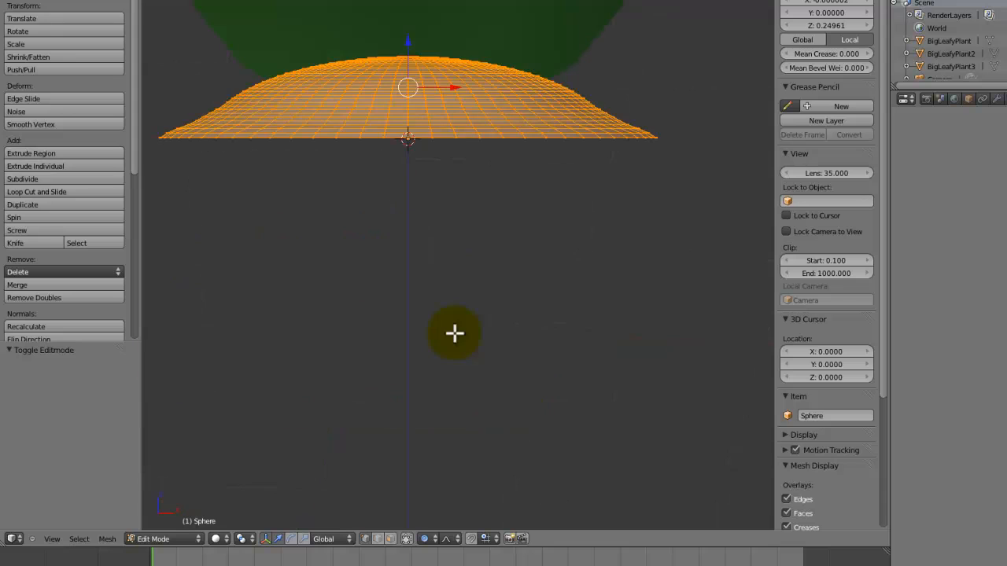
{"action": "middle_click_drag", "start_coordinate": [453, 138], "coordinate": [346, 218], "text": "shift"}
{"action": "scroll", "coordinate": [427, 210], "scroll_direction": "up", "scroll_amount": 2}
{"action": "right_click", "coordinate": [505, 182], "text": "alt"}
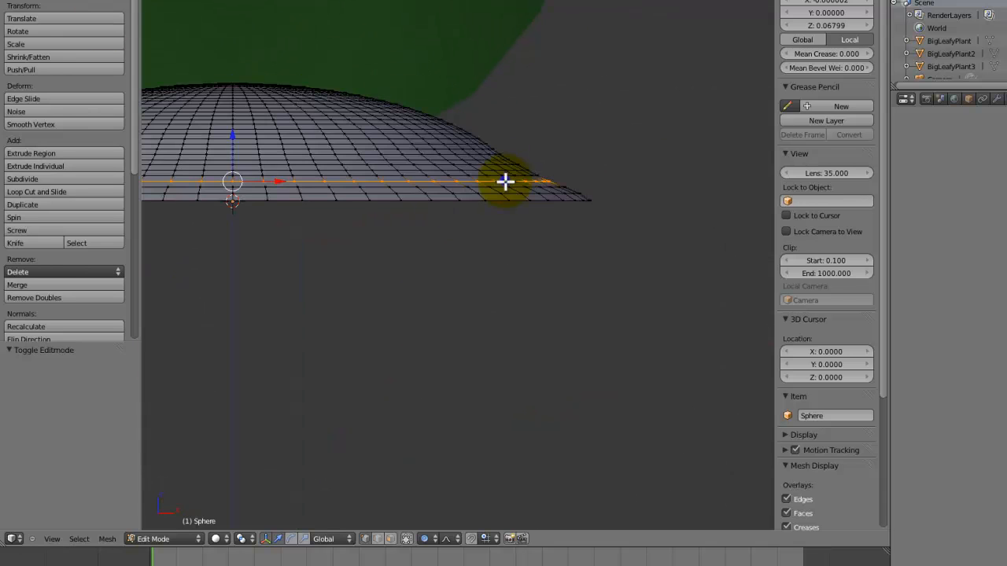
{"action": "key", "text": "g"}
{"action": "key", "text": "z"}
{"action": "scroll", "coordinate": [516, 181], "scroll_direction": "down", "scroll_amount": 3}
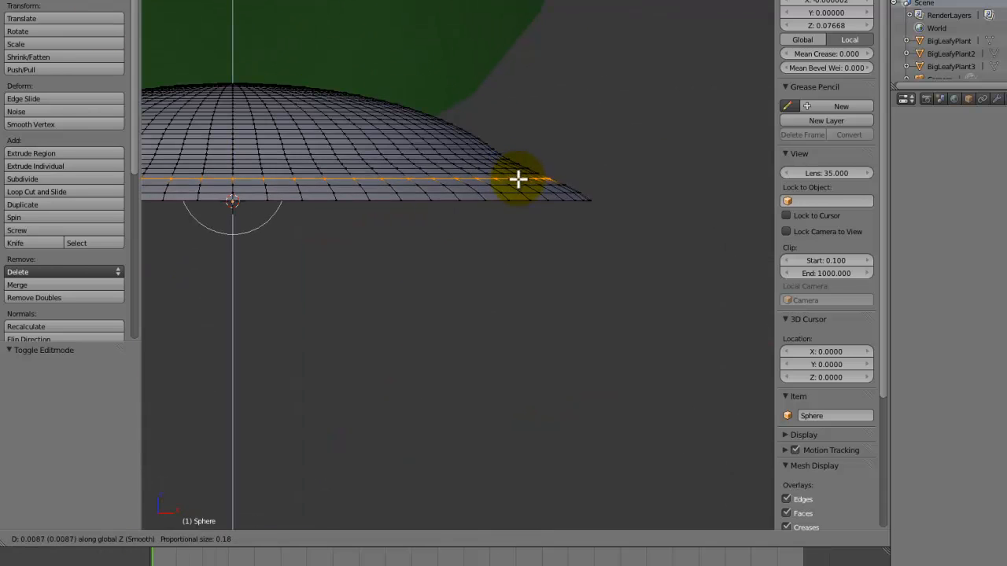
{"action": "left_click", "coordinate": [516, 180]}
{"action": "key", "text": "Tab"}
{"action": "scroll", "coordinate": [525, 216], "scroll_direction": "down", "scroll_amount": 4}
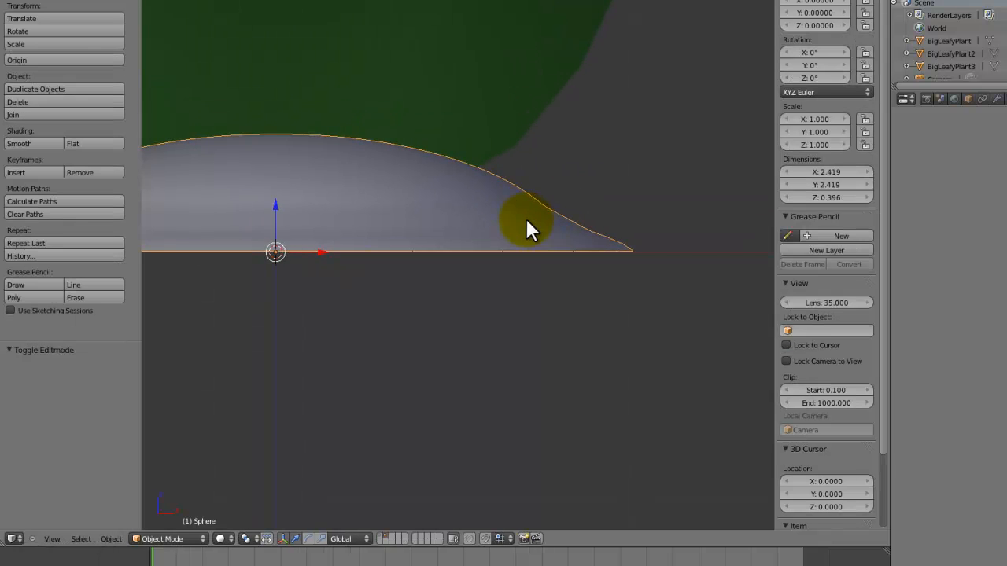
Save the current blend file
{"action": "key", "text": "ctrl+s"}
{"action": "left_click", "coordinate": [527, 221]}
{"action": "middle_click_drag", "start_coordinate": [527, 224], "coordinate": [892, 96]}
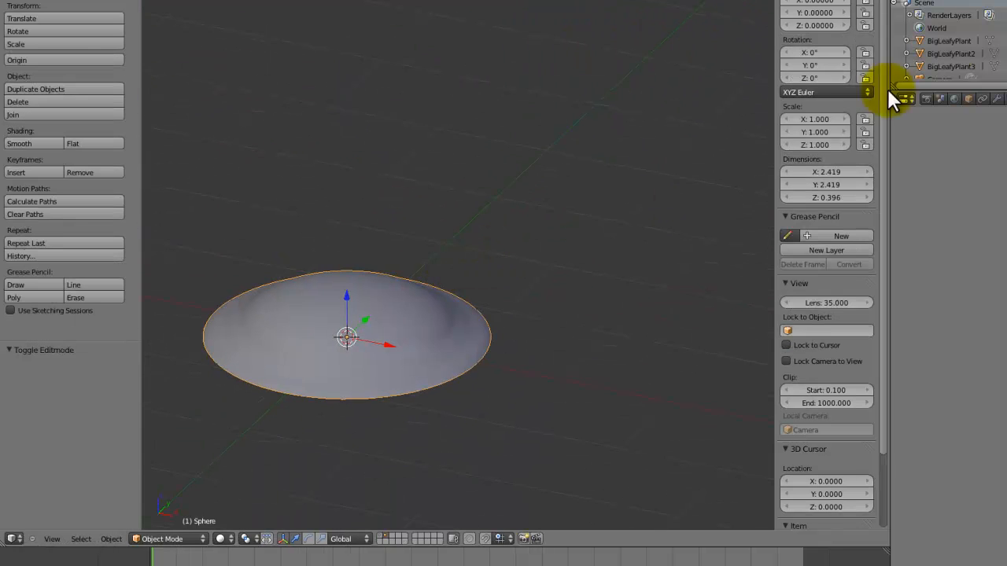
Rename the large green leaf plane as GrassyLeaf
{"action": "middle_click_drag", "start_coordinate": [745, 96], "coordinate": [143, 193]}
{"action": "right_click", "coordinate": [510, 60]}
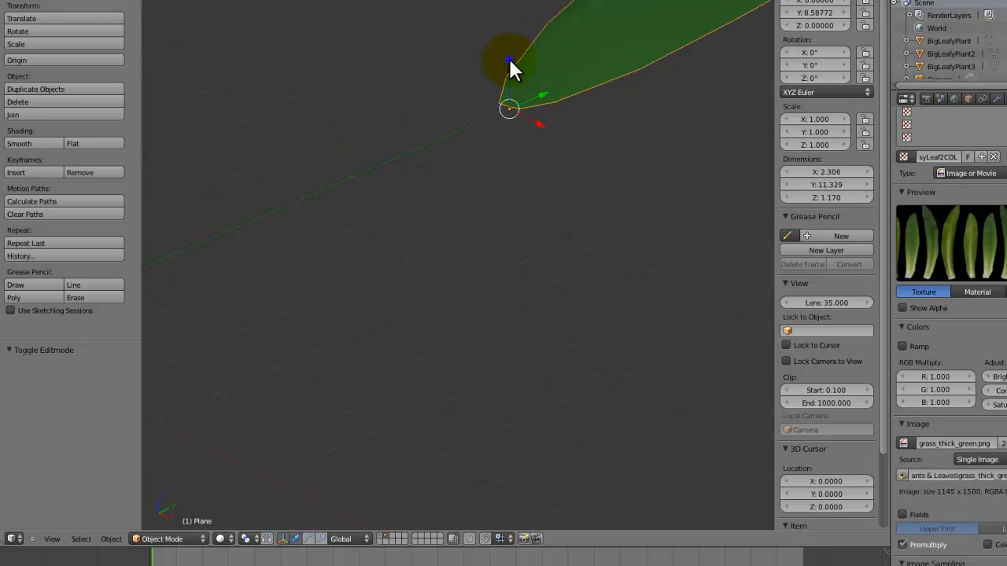
{"action": "scroll", "coordinate": [837, 441], "scroll_direction": "down", "scroll_amount": 3}
{"action": "left_click", "coordinate": [834, 457]}
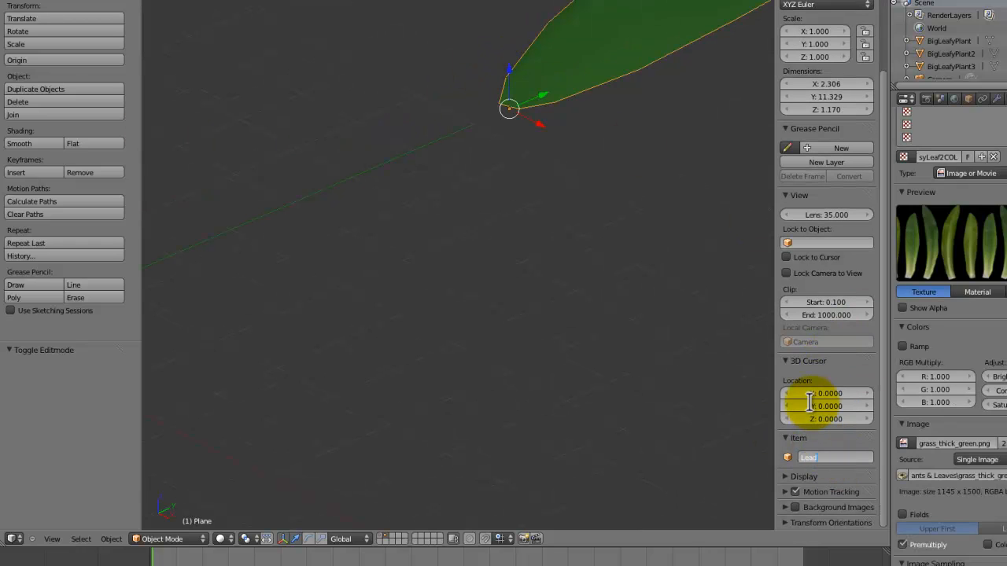
{"action": "type", "text": "Grassy"}
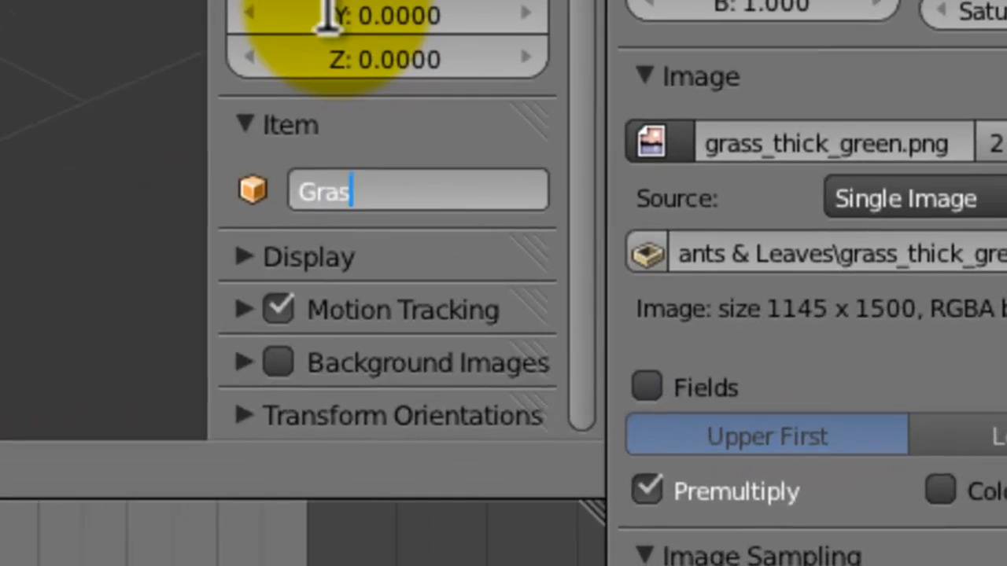
{"action": "key", "text": "Return"}
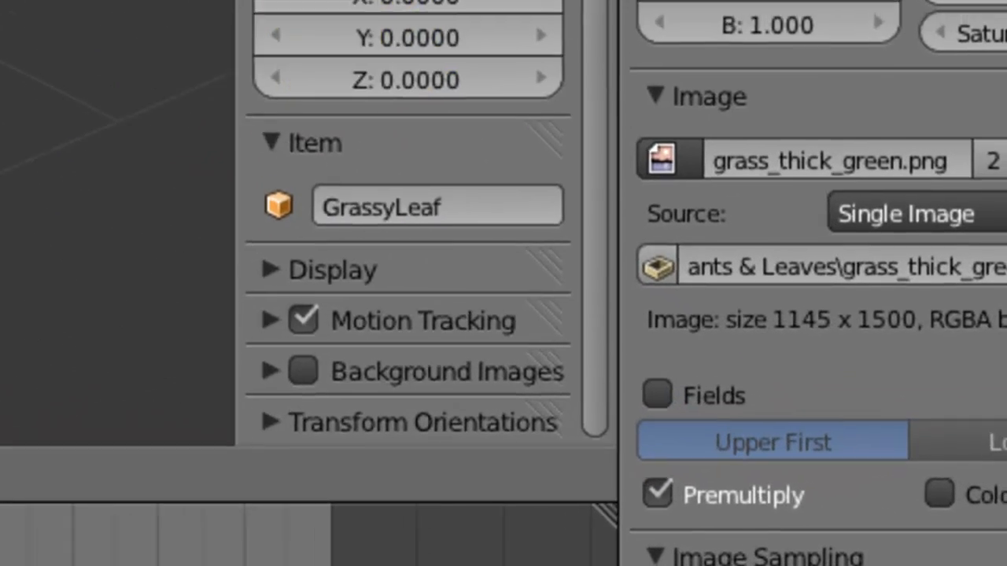
Add a particle system to the mound-shaped Sphere object and set its type to Hair
{"action": "right_click", "coordinate": [161, 291]}
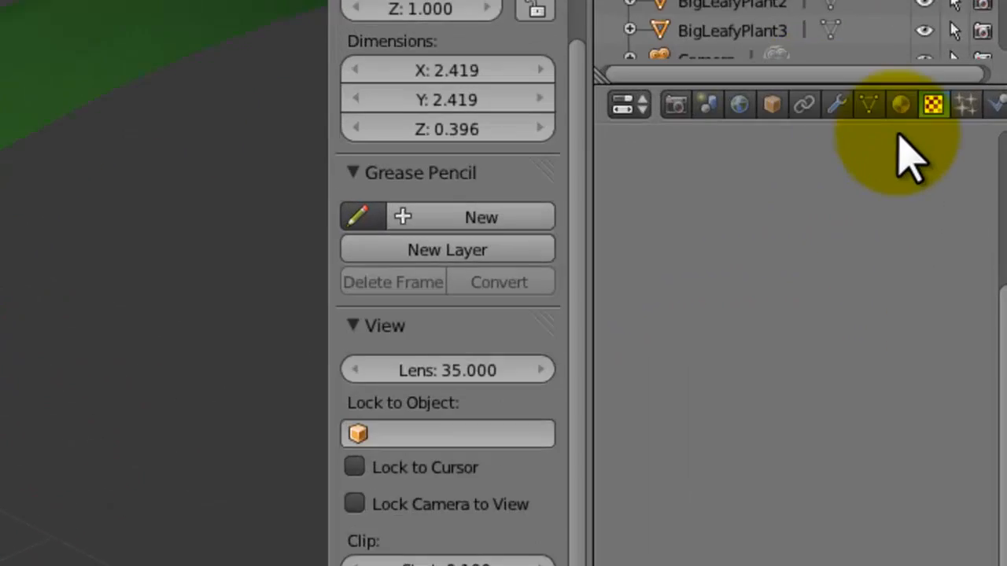
{"action": "left_click", "coordinate": [987, 108]}
{"action": "left_click", "coordinate": [989, 152]}
{"action": "left_click", "coordinate": [690, 461]}
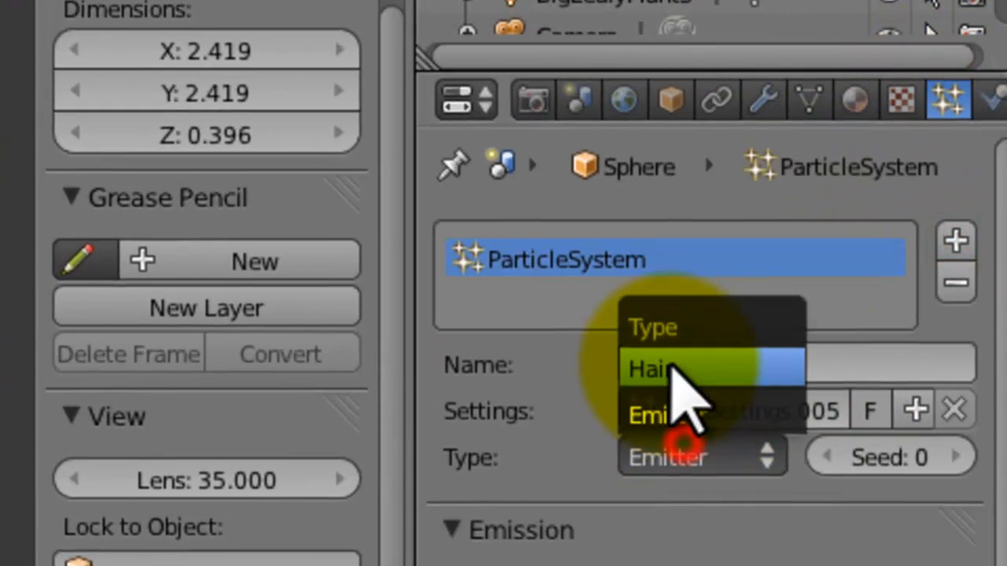
{"action": "left_click", "coordinate": [670, 368]}
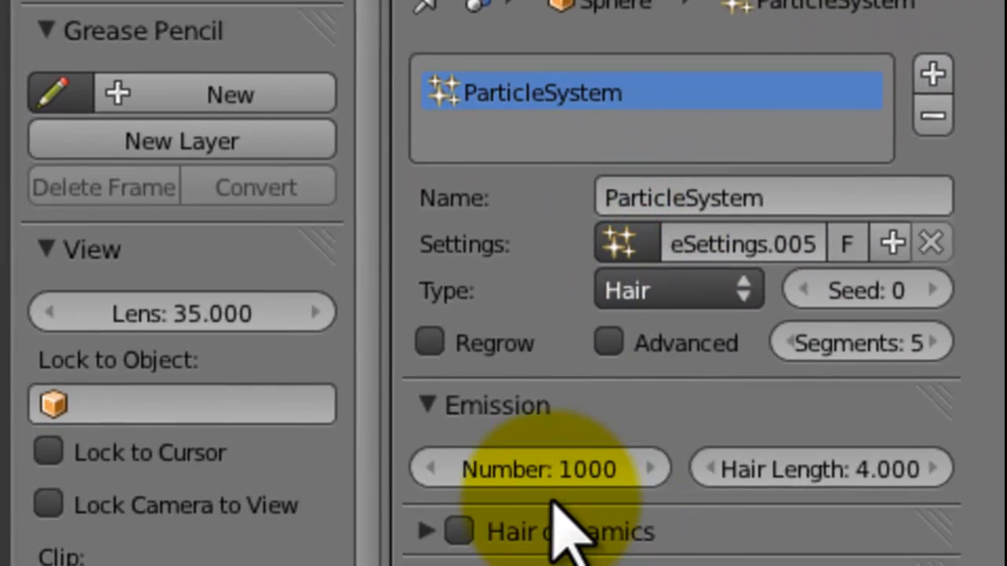
Enable the advanced hair settings, then emit 10 particles from the faces with Random distribution
{"action": "left_click", "coordinate": [546, 471]}
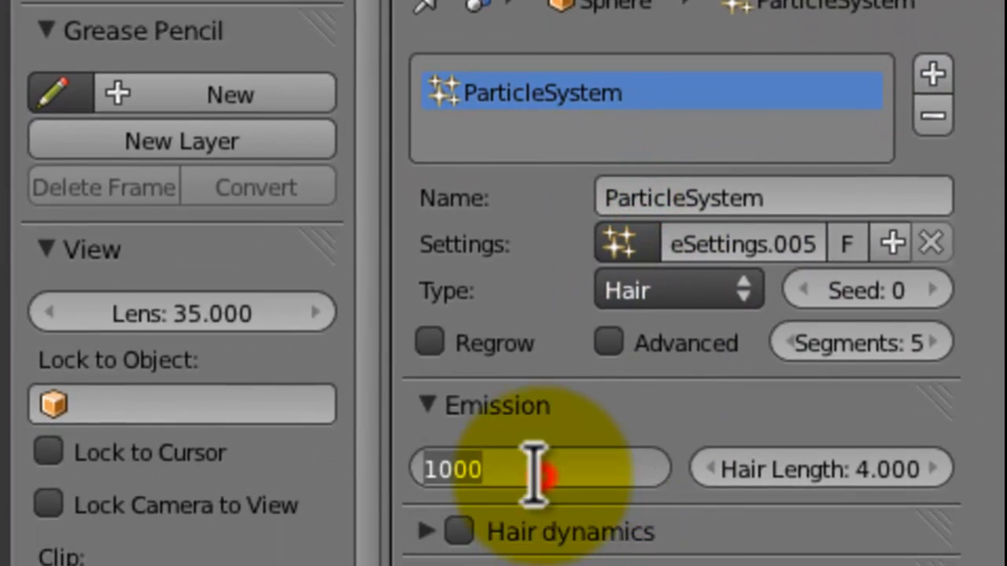
{"action": "left_click", "coordinate": [606, 342]}
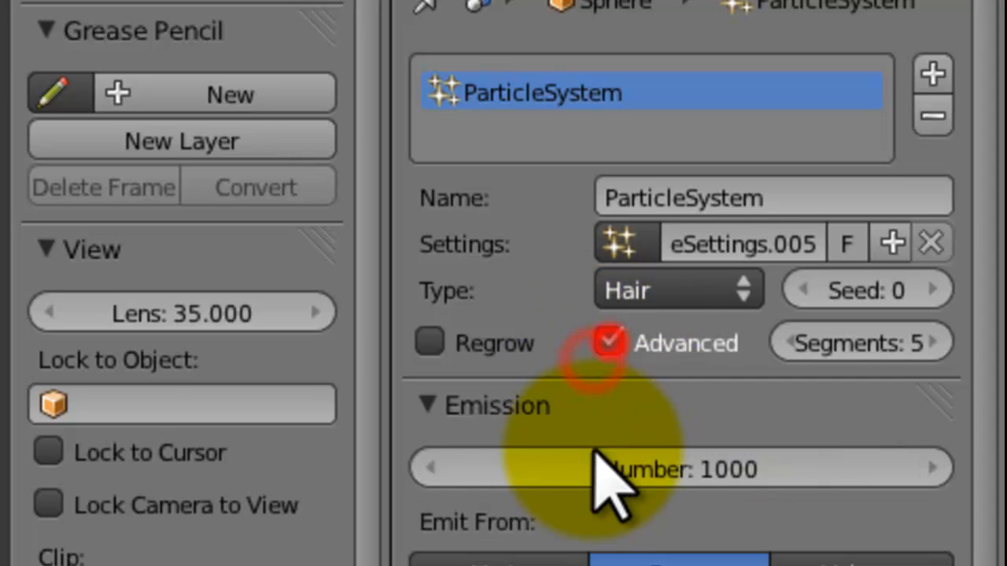
{"action": "left_click", "coordinate": [665, 464]}
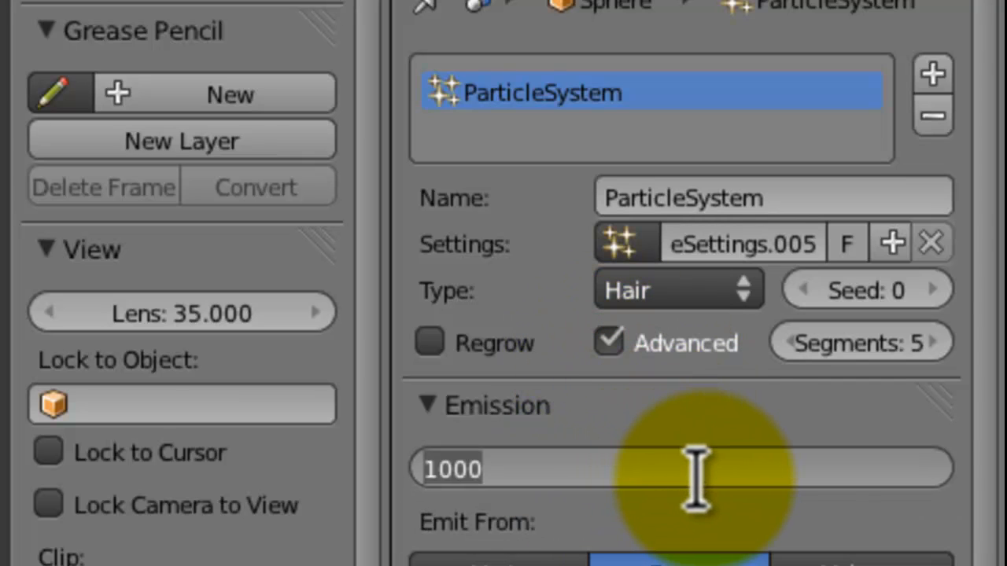
{"action": "type", "text": "10"}
{"action": "key", "text": "Return"}
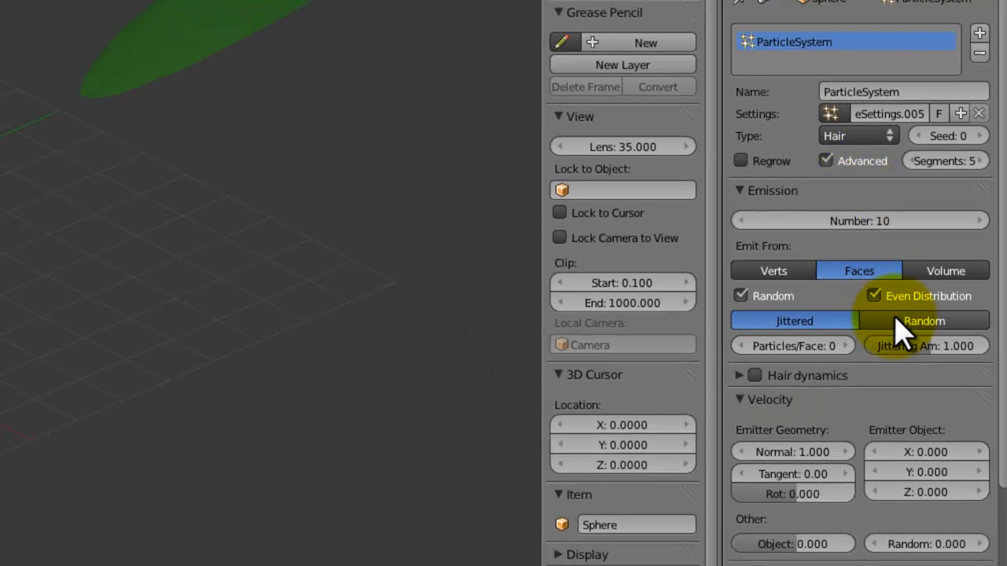
{"action": "left_click", "coordinate": [896, 323]}
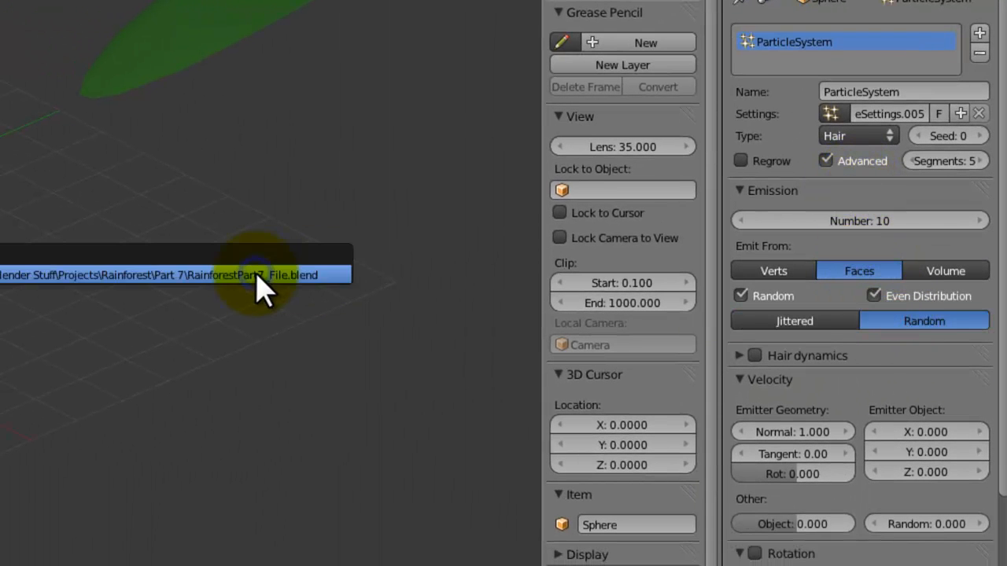
Render the particles as the GrassyLeaf object and enable the duplicate object's Rotation option
{"action": "scroll", "coordinate": [897, 378], "scroll_direction": "down", "scroll_amount": 4}
{"action": "scroll", "coordinate": [897, 377], "scroll_direction": "down", "scroll_amount": 12}
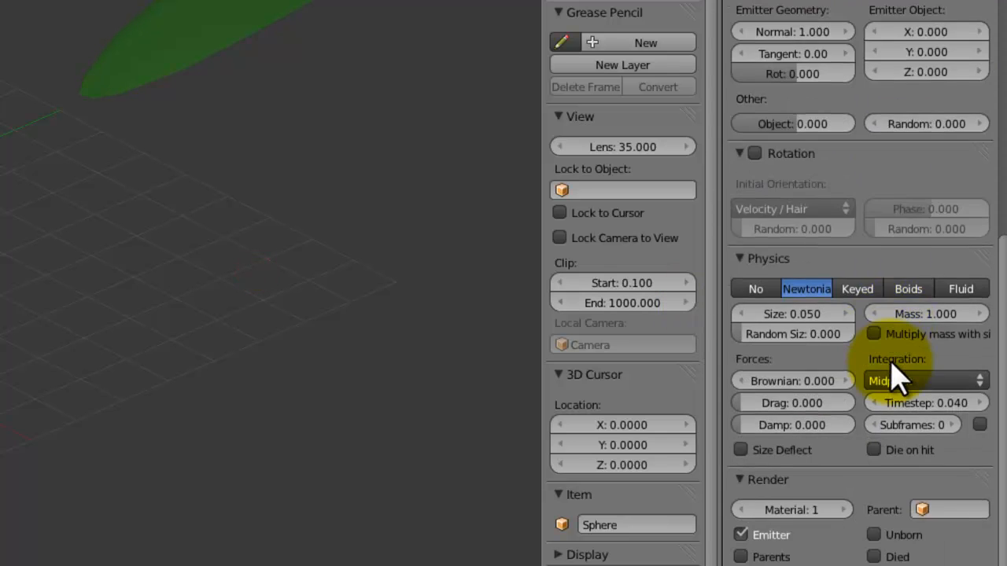
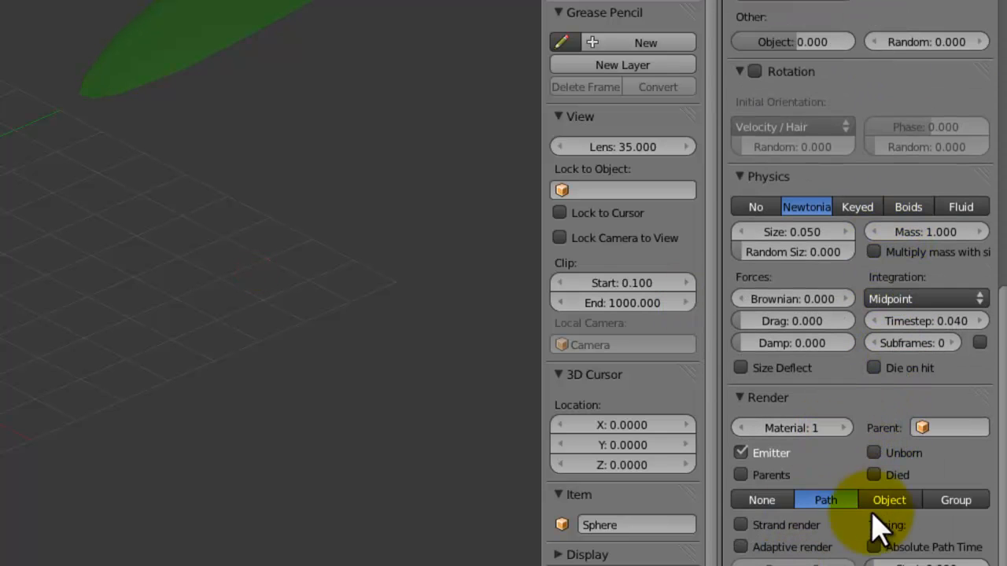
{"action": "left_click", "coordinate": [885, 501]}
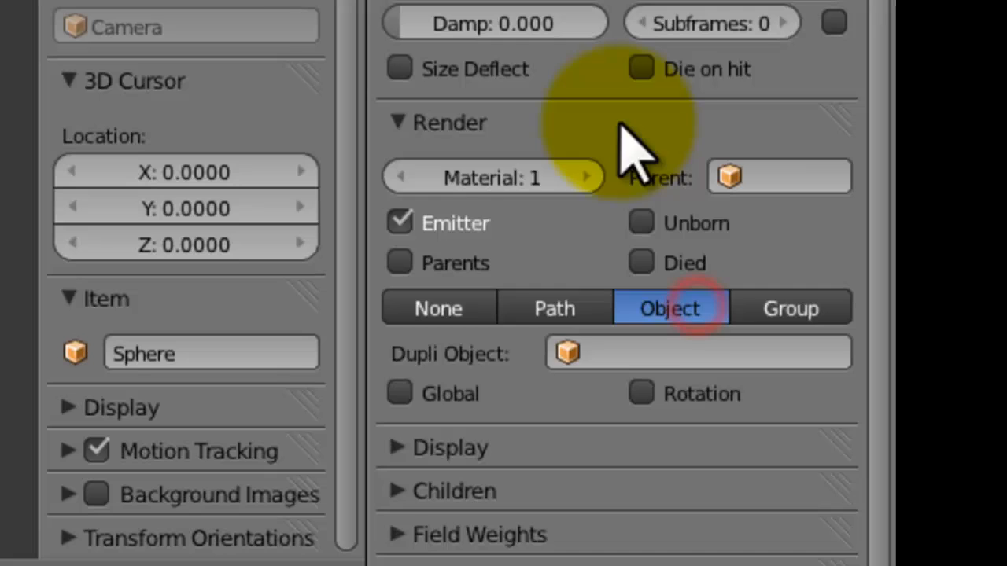
{"action": "left_click", "coordinate": [653, 354]}
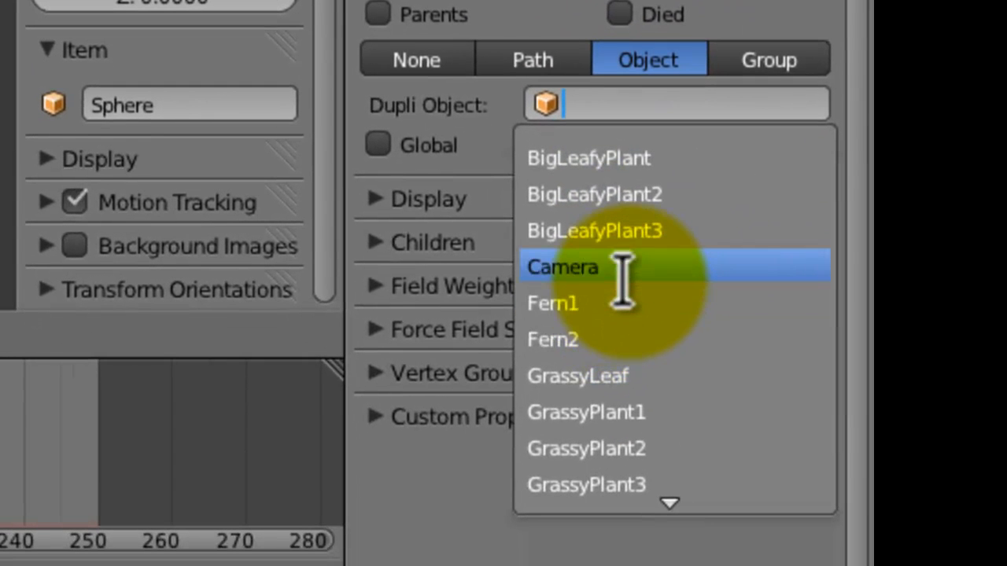
{"action": "type", "text": "grass"}
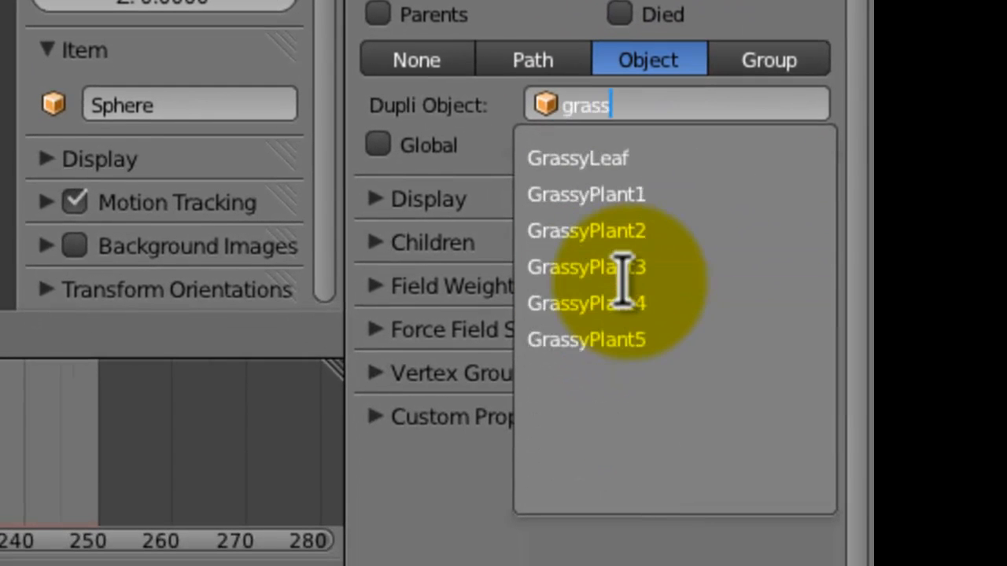
{"action": "type", "text": "yleaf"}
{"action": "key", "text": "Return"}
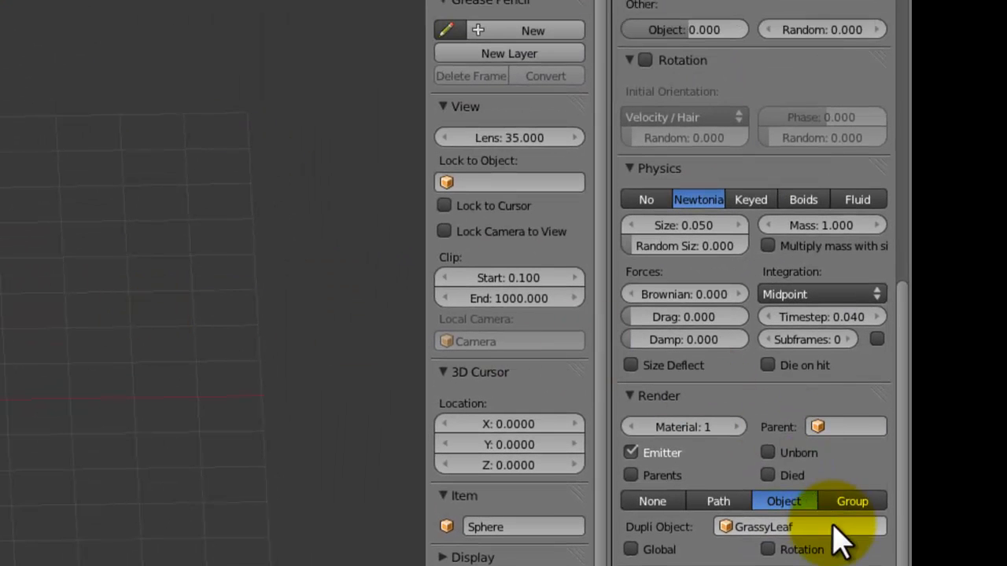
{"action": "left_click", "coordinate": [810, 549]}
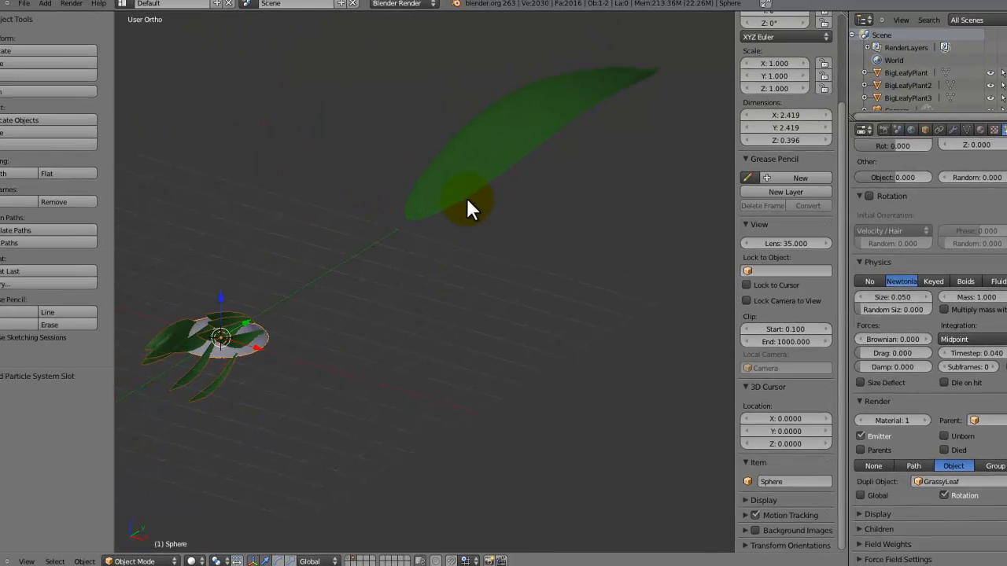
{"action": "right_click", "coordinate": [467, 207]}
{"action": "key", "text": "r"}
{"action": "key", "text": "y"}
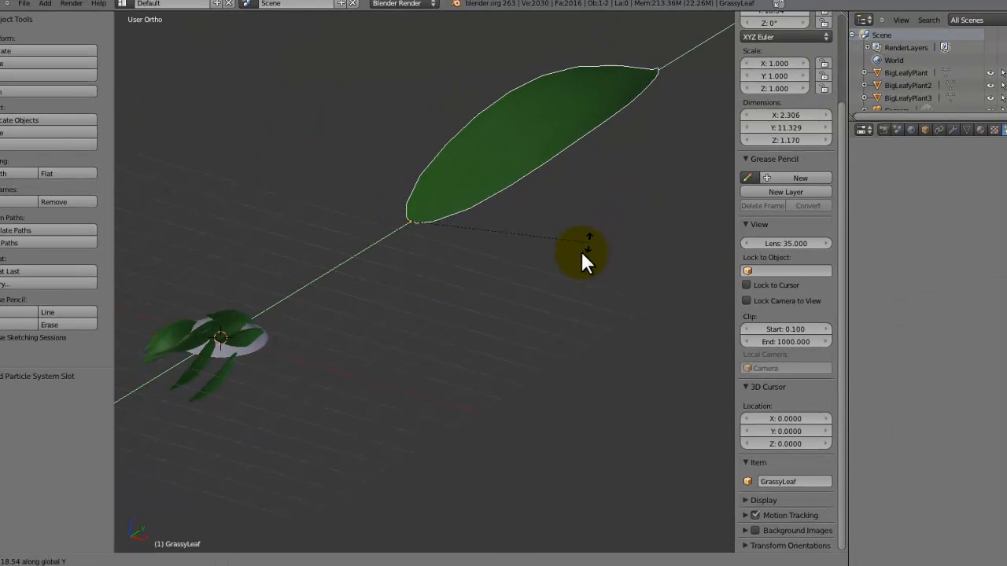
{"action": "key", "text": "x"}
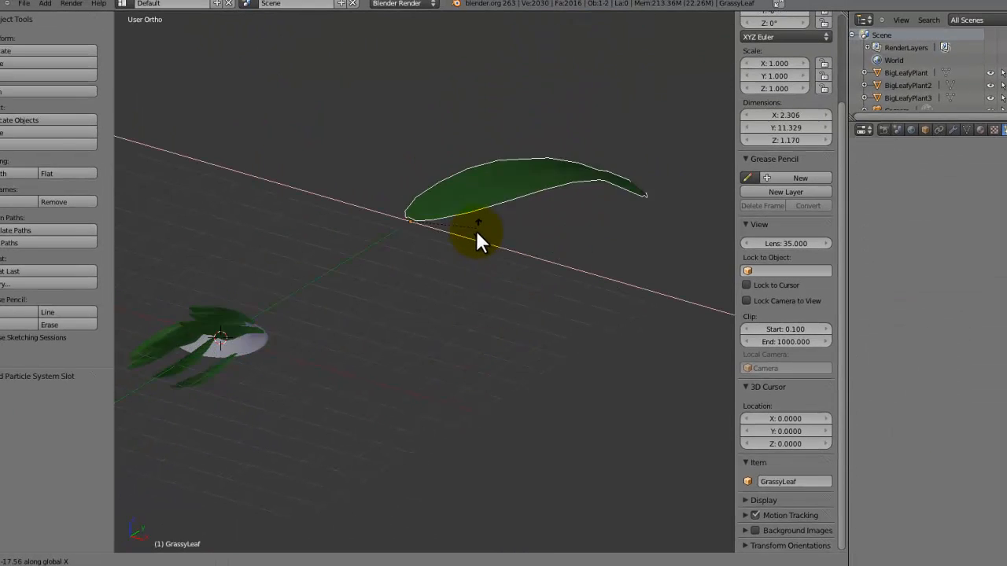
{"action": "right_click", "coordinate": [438, 284]}
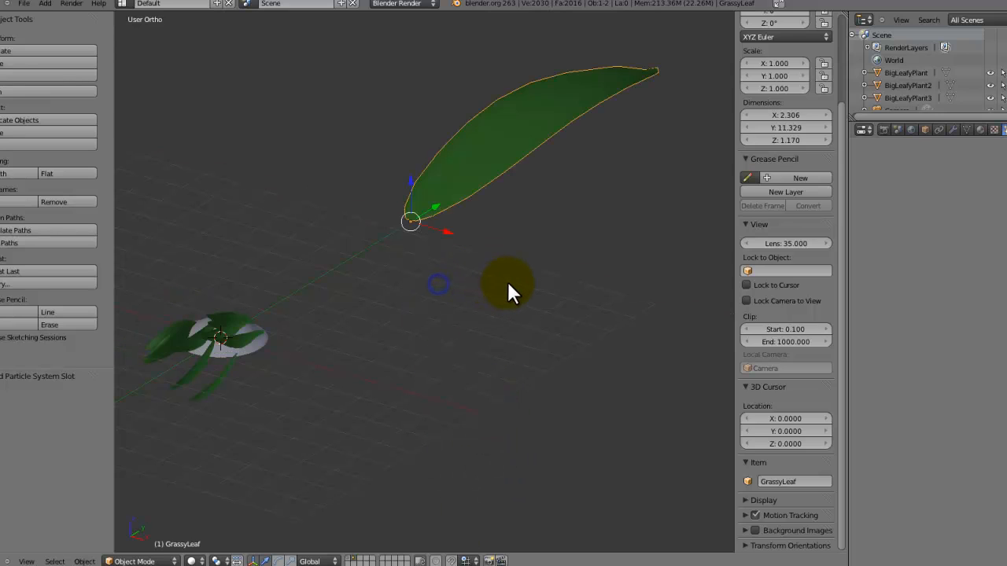
Rotate the GrassyLeaf object 90 degrees around global Y and -90 degrees around global X
{"action": "type", "text": "ry90| along global Y"}
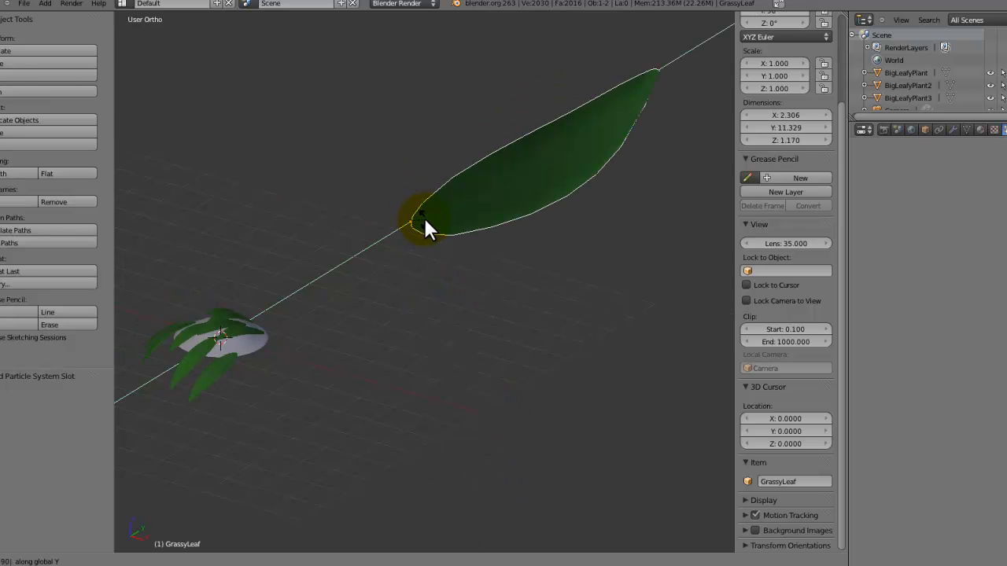
{"action": "key", "text": "Return"}
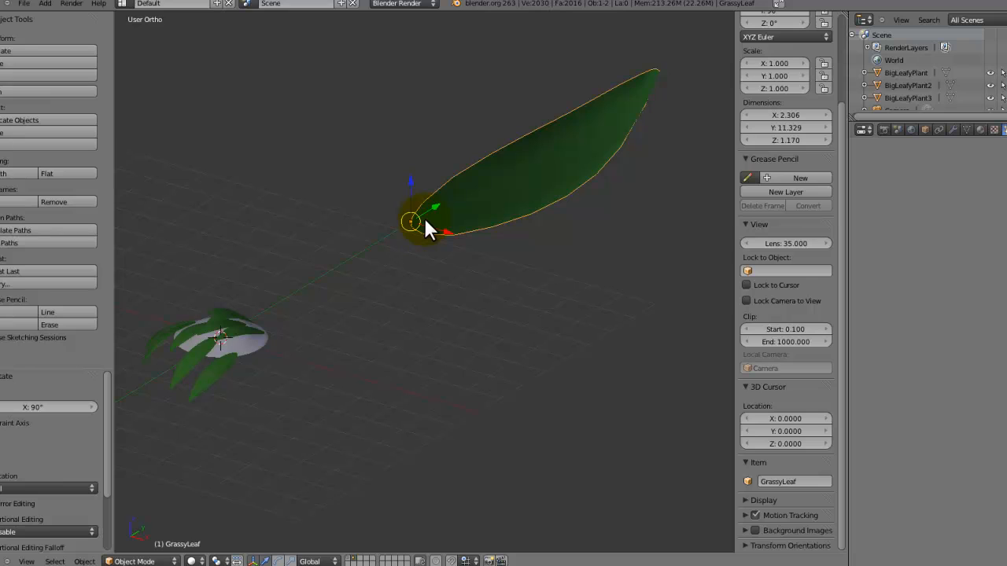
{"action": "type", "text": "rx90"}
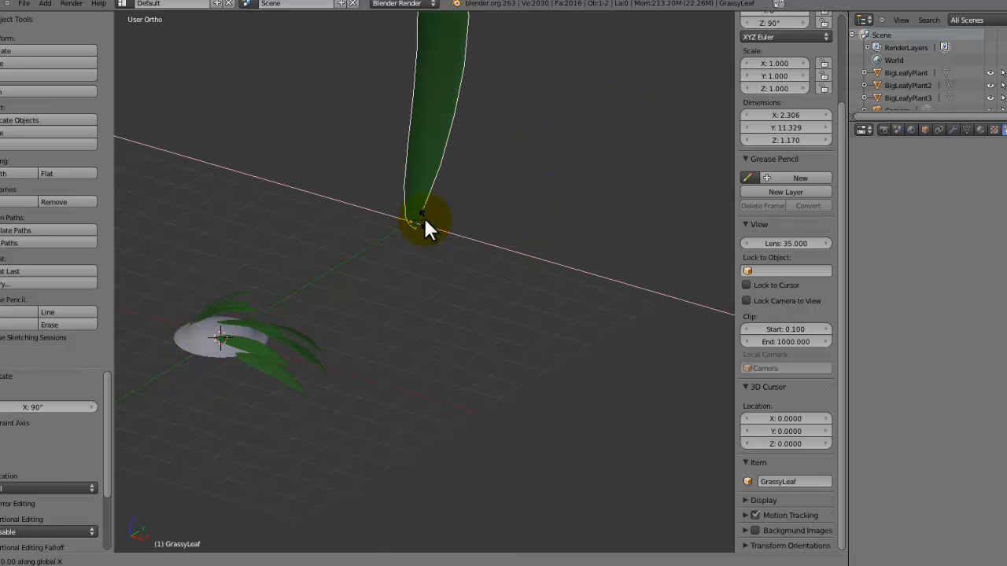
{"action": "key", "text": "BackSpace"}
{"action": "key", "text": "BackSpace"}
{"action": "type", "text": "90|"}
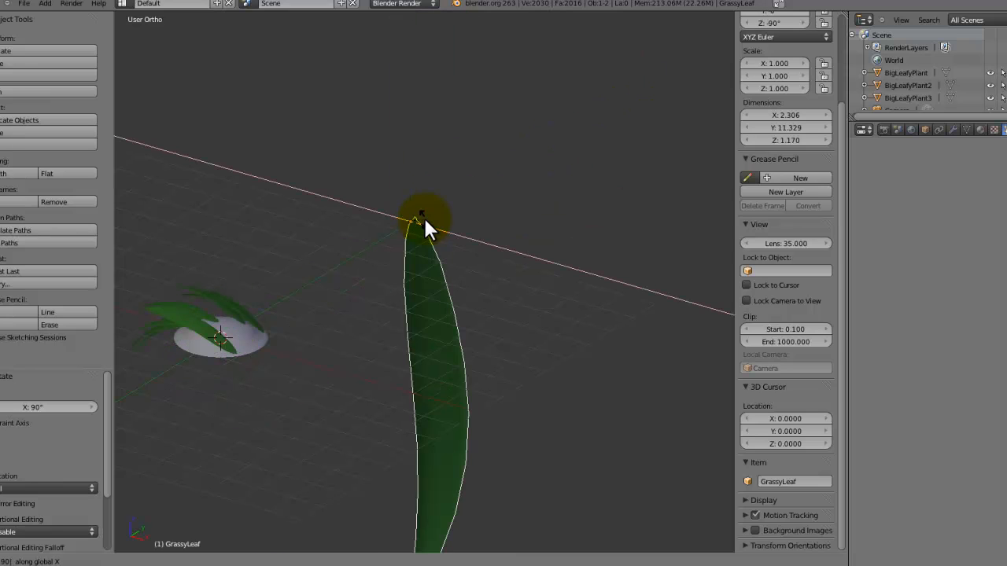
{"action": "key", "text": "Return"}
Rotate GrassyLeaf around global Z and about -89 degrees around global Y so the particle leaves stand upright on the mound
{"action": "key", "text": "r"}
{"action": "key", "text": "z"}
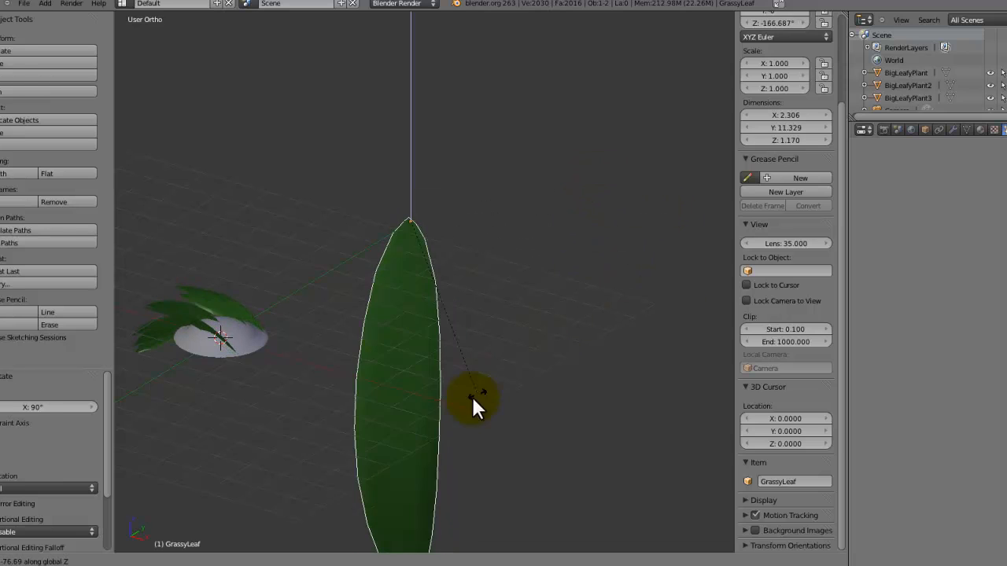
{"action": "left_click", "coordinate": [436, 406]}
{"action": "key", "text": "r"}
{"action": "key", "text": "z"}
{"action": "key", "text": "x"}
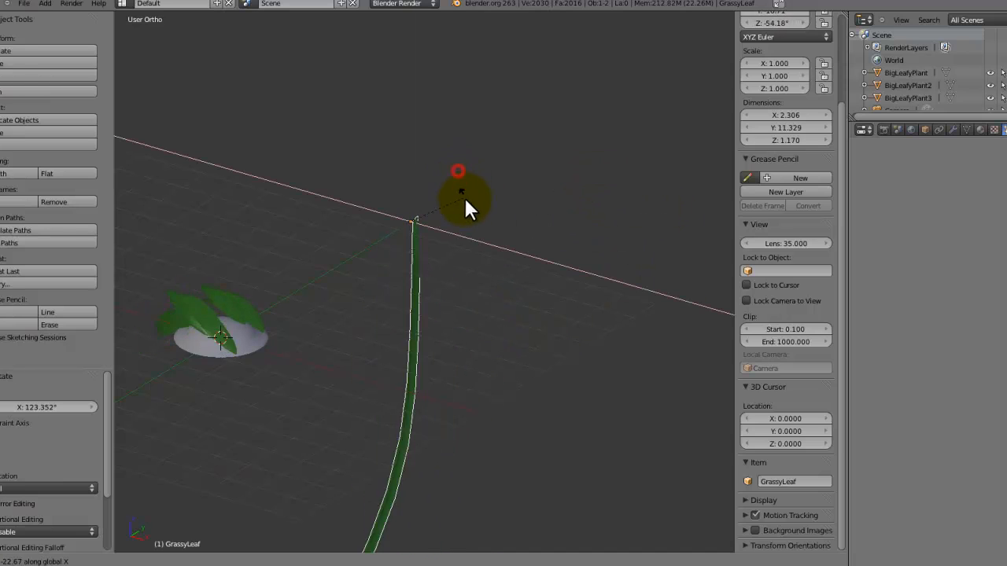
{"action": "key", "text": "y"}
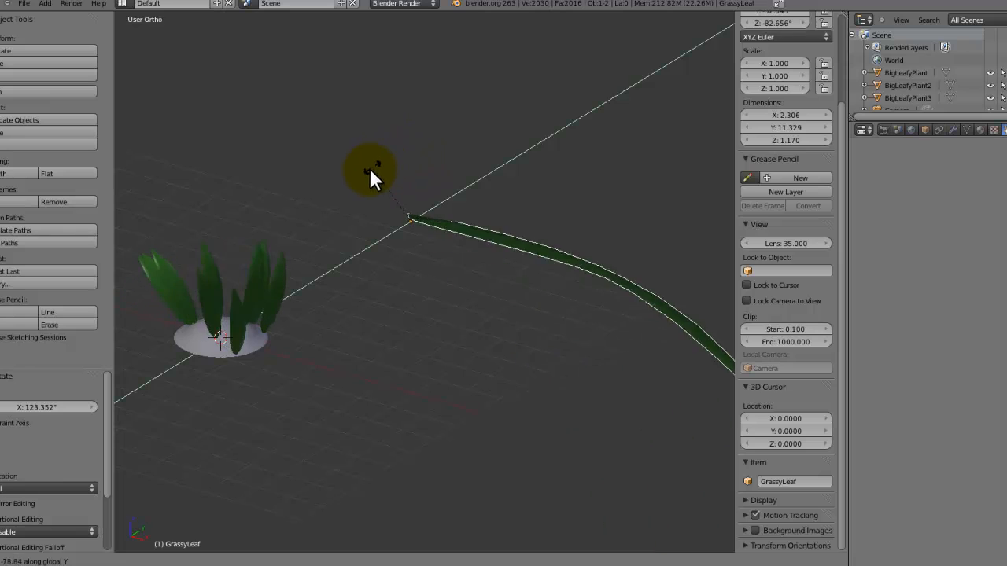
{"action": "left_click", "coordinate": [359, 173]}
Enable particle rotation on the Sphere with Normal initial orientation, and set the phase and random phase to 1.000
{"action": "middle_click_drag", "start_coordinate": [361, 177], "coordinate": [474, 183]}
{"action": "right_click", "coordinate": [417, 395]}
{"action": "middle_click_drag", "start_coordinate": [425, 385], "coordinate": [598, 310]}
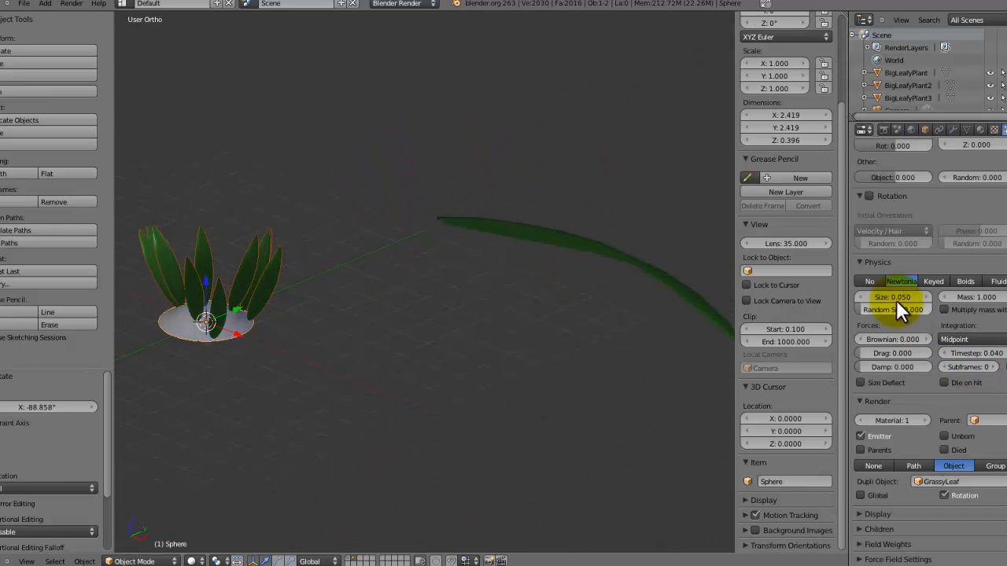
{"action": "scroll", "coordinate": [890, 402], "scroll_direction": "up", "scroll_amount": 3}
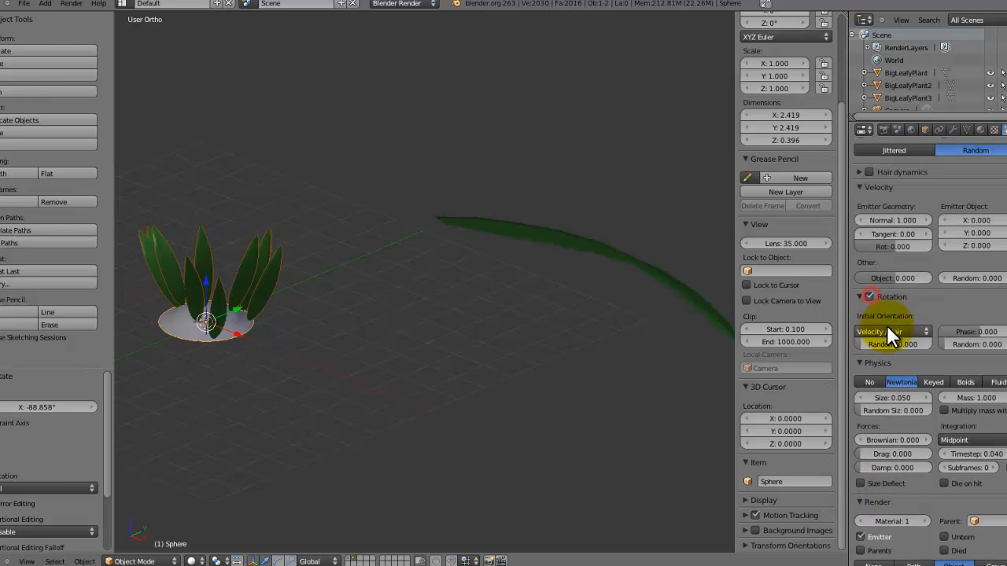
{"action": "left_click", "coordinate": [886, 331]}
{"action": "left_click", "coordinate": [887, 307]}
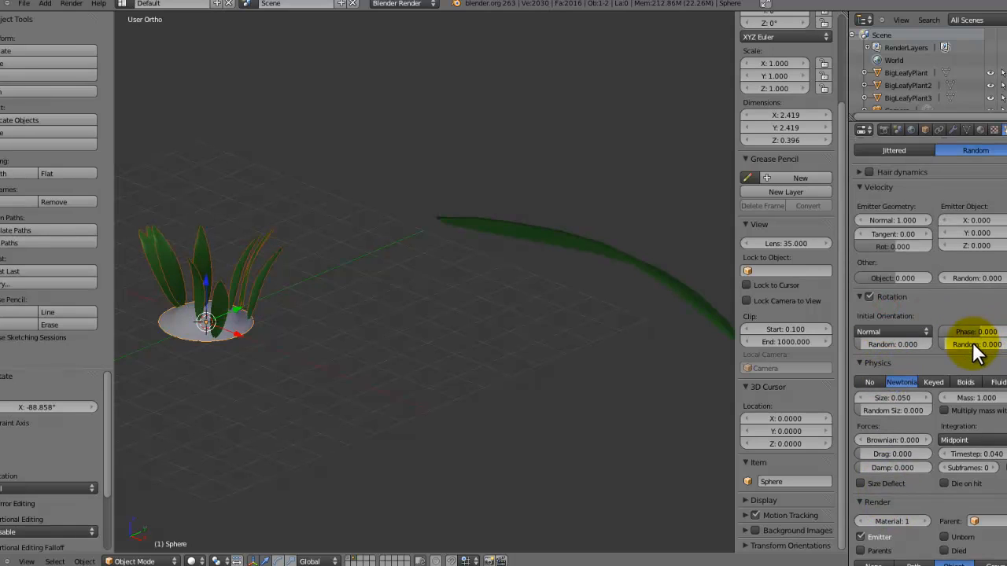
{"action": "left_click_drag", "start_coordinate": [969, 344], "coordinate": [1006, 332]}
{"action": "middle_click_drag", "start_coordinate": [662, 339], "coordinate": [651, 258]}
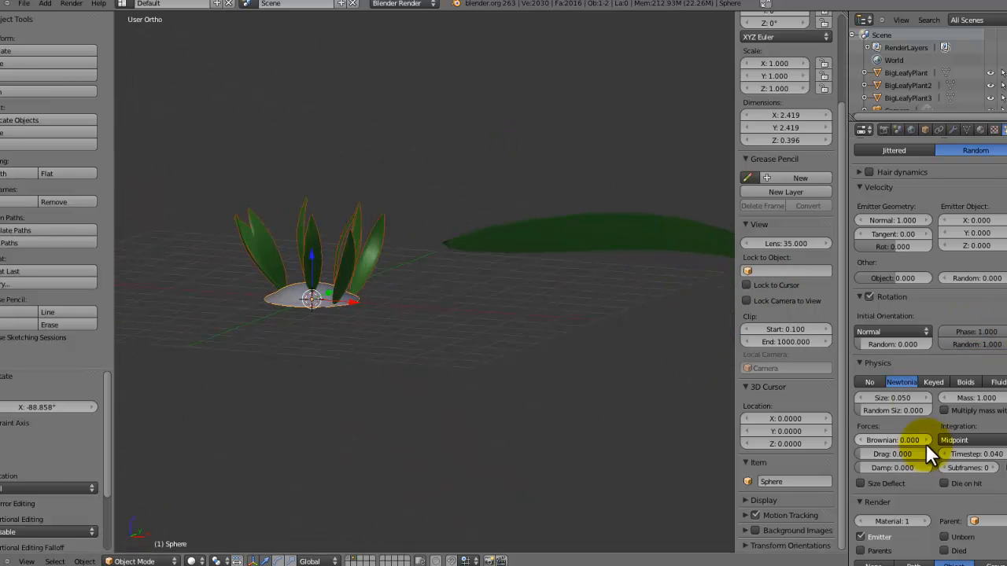
Set the Sphere's particle size to 0.07640 and random size to 0.167
{"action": "scroll", "coordinate": [922, 460], "scroll_direction": "down", "scroll_amount": 2}
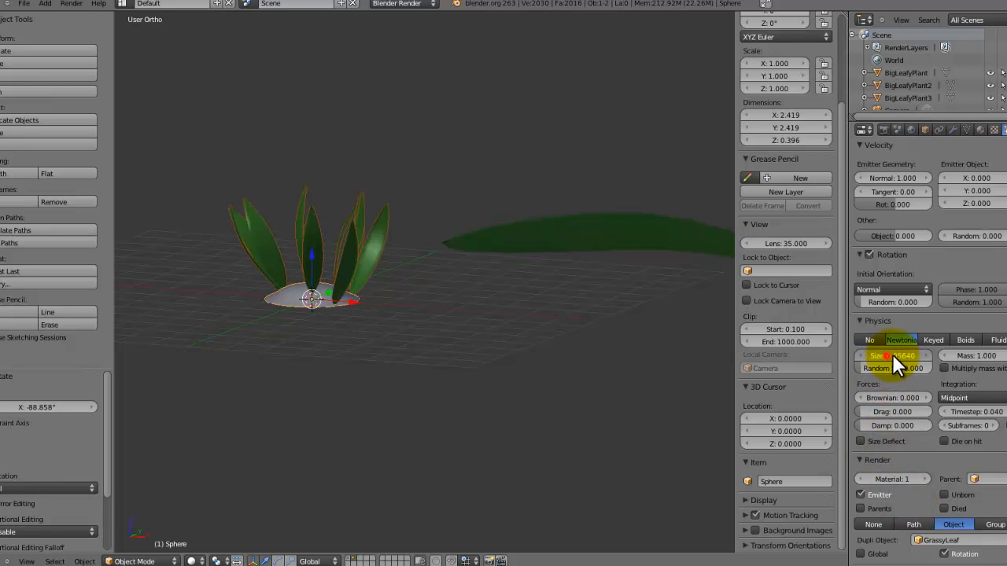
{"action": "left_click_drag", "start_coordinate": [891, 354], "coordinate": [907, 366]}
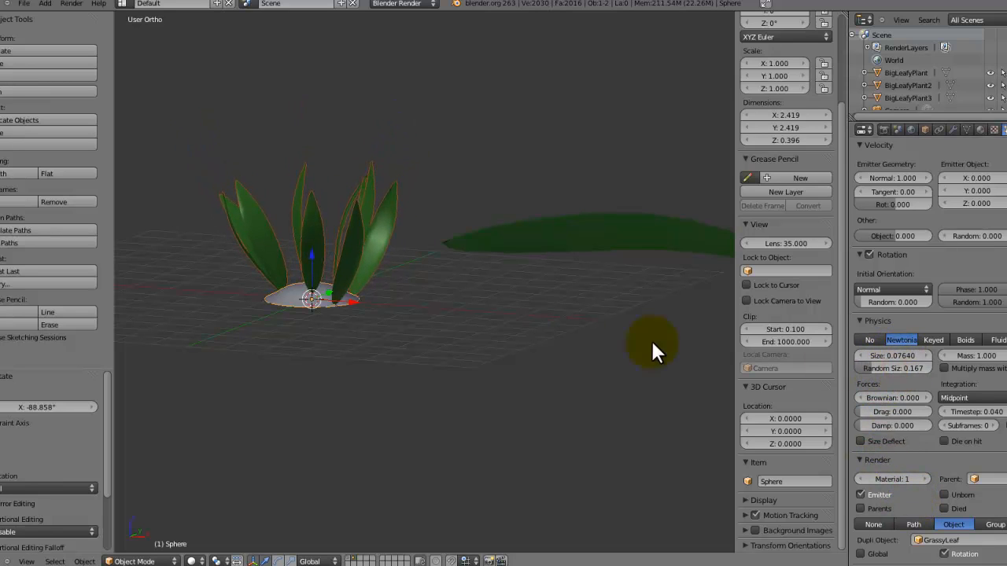
Edit the GrassyLeaf mesh, stretching all vertices beyond the base by about 1.361 along global X and shifting them outward along X
{"action": "right_click", "coordinate": [612, 206]}
{"action": "middle_click_drag", "start_coordinate": [612, 206], "coordinate": [516, 331]}
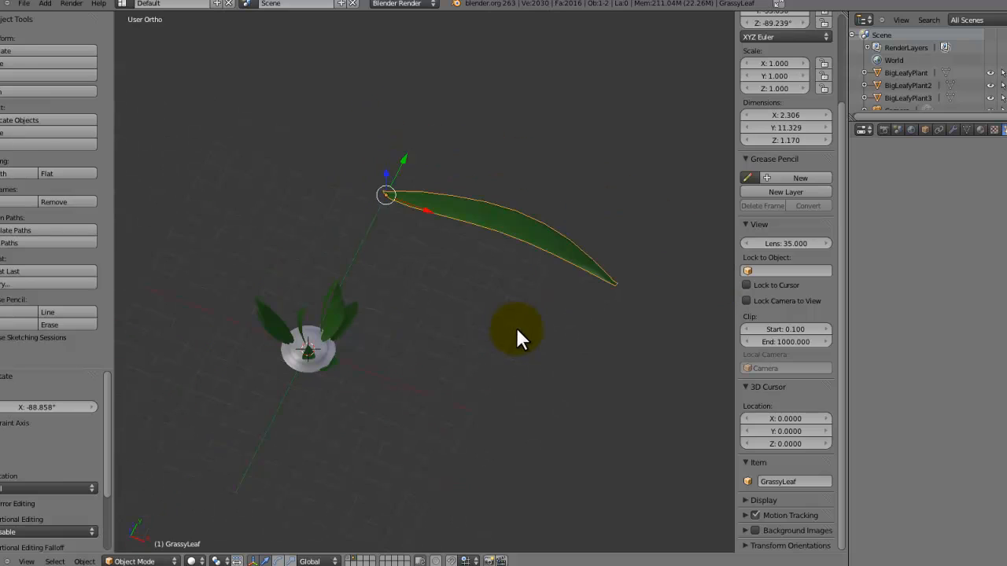
{"action": "key", "text": "Tab"}
{"action": "key", "text": "s"}
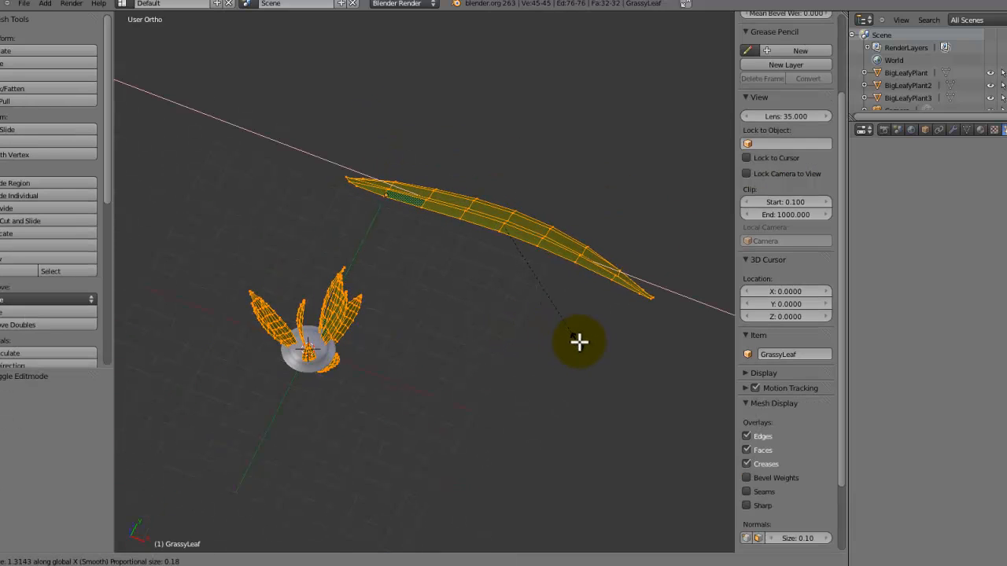
{"action": "right_click", "coordinate": [595, 347]}
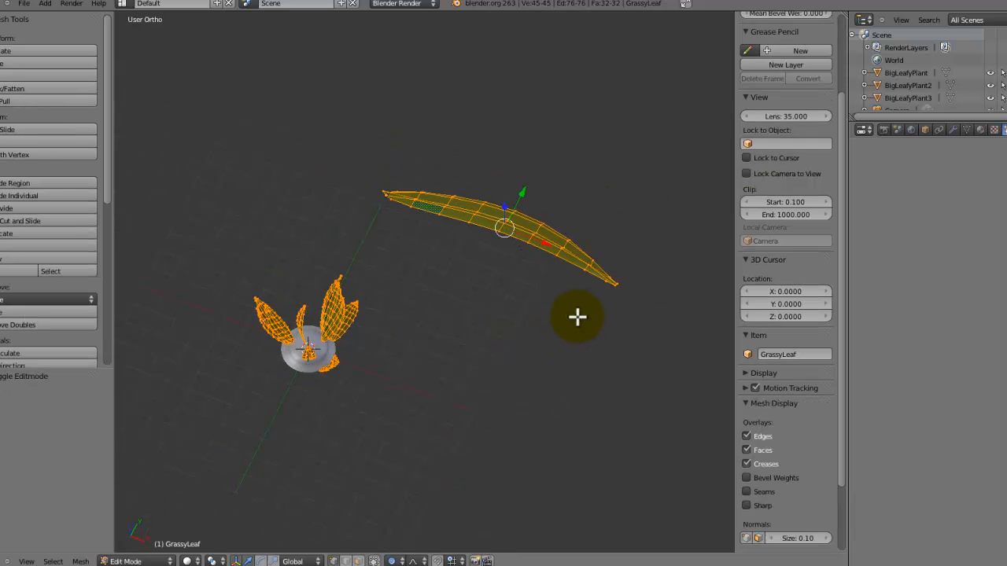
{"action": "key", "text": "KP_1"}
{"action": "scroll", "coordinate": [421, 277], "scroll_direction": "up", "scroll_amount": 4}
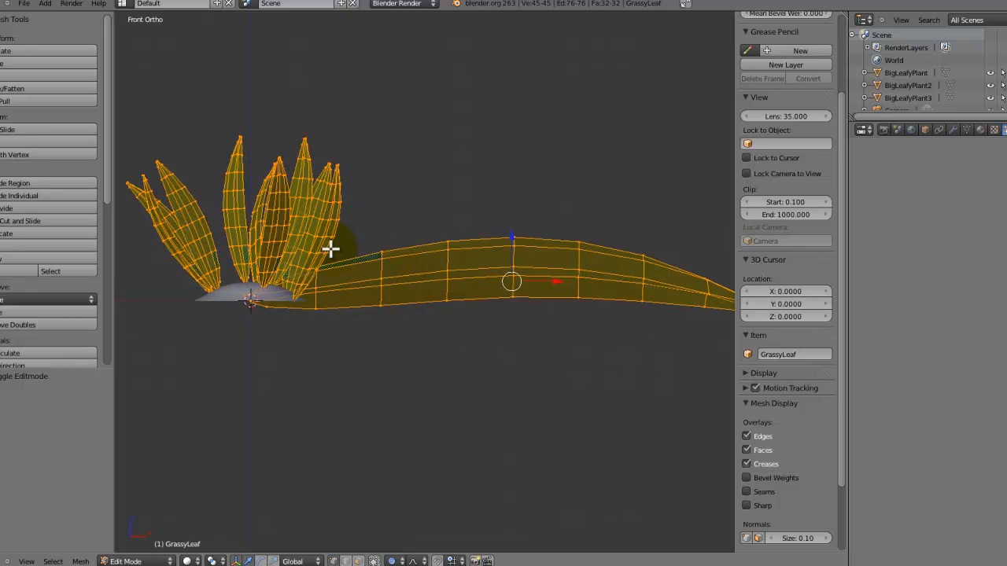
{"action": "scroll", "coordinate": [378, 240], "scroll_direction": "down", "scroll_amount": 3}
{"action": "key", "text": "s"}
{"action": "key", "text": "x"}
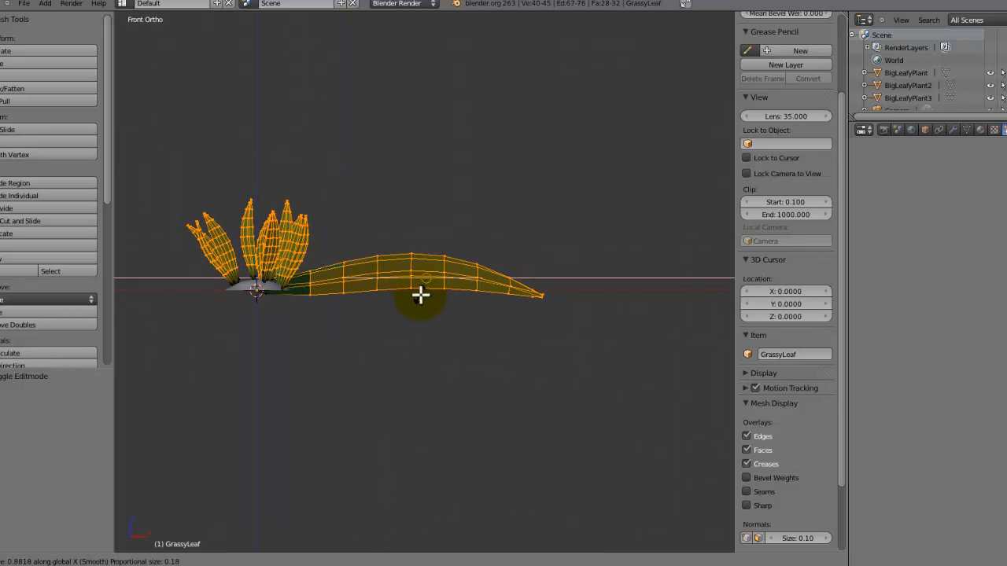
{"action": "left_click", "coordinate": [424, 303]}
{"action": "key", "text": "s"}
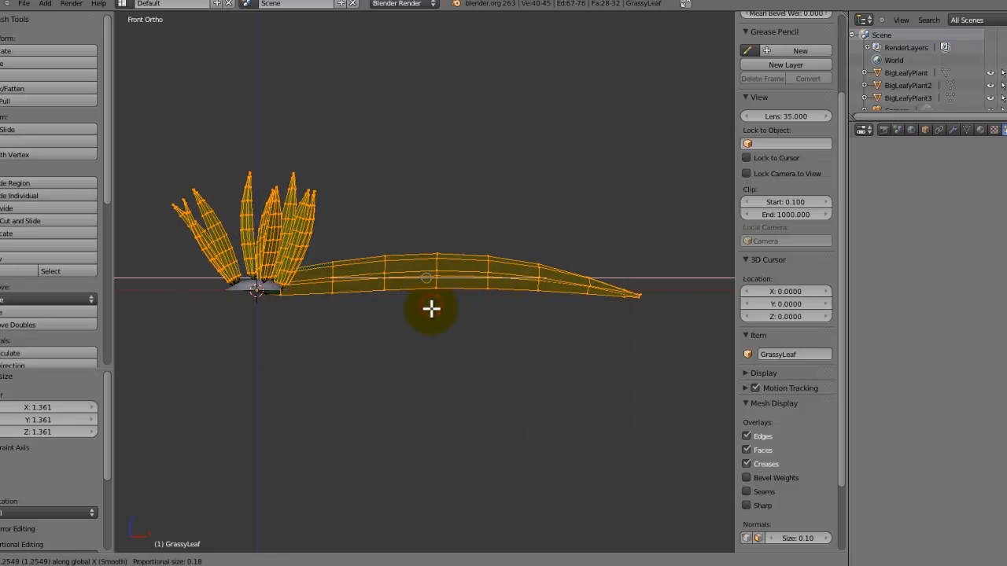
{"action": "left_click", "coordinate": [477, 338]}
Stretch the selected leaf vertices further along global X and move them 0.558 along X
{"action": "key", "text": "s"}
{"action": "key", "text": "x"}
{"action": "left_click", "coordinate": [476, 348]}
{"action": "key", "text": "g"}
{"action": "key", "text": "x"}
{"action": "left_click", "coordinate": [494, 352]}
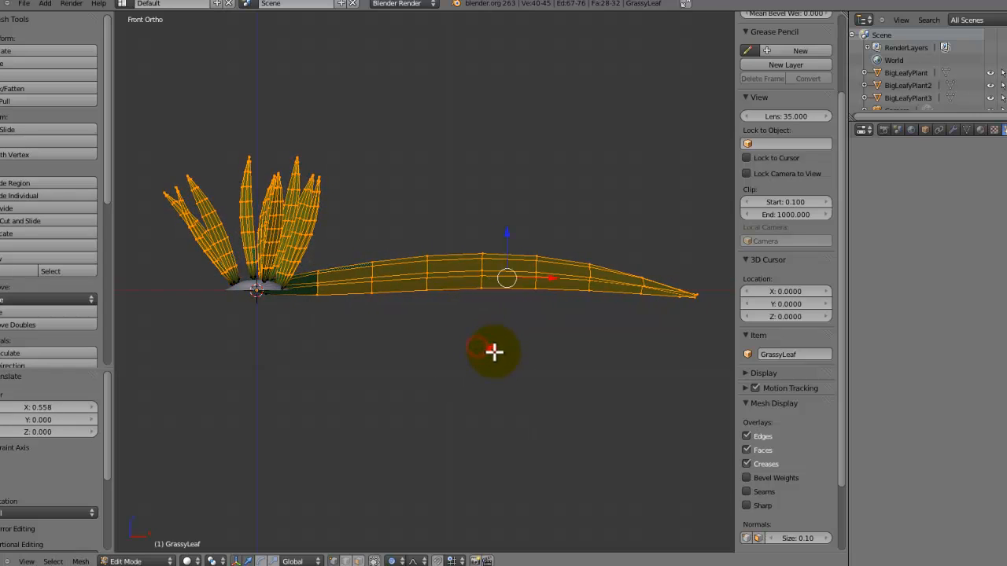
Widen the selected leaf vertices by 1.529 along global Z, shift them outward along X, and leave Edit Mode
{"action": "key", "text": "s"}
{"action": "key", "text": "z"}
{"action": "left_click", "coordinate": [520, 399]}
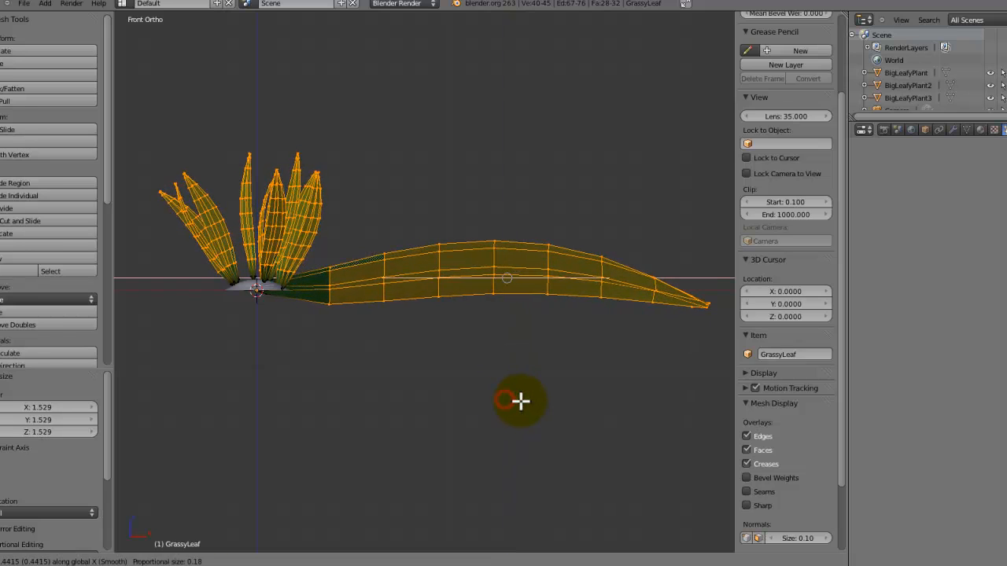
{"action": "key", "text": "Tab"}
{"action": "middle_click_drag", "start_coordinate": [472, 378], "coordinate": [571, 433]}
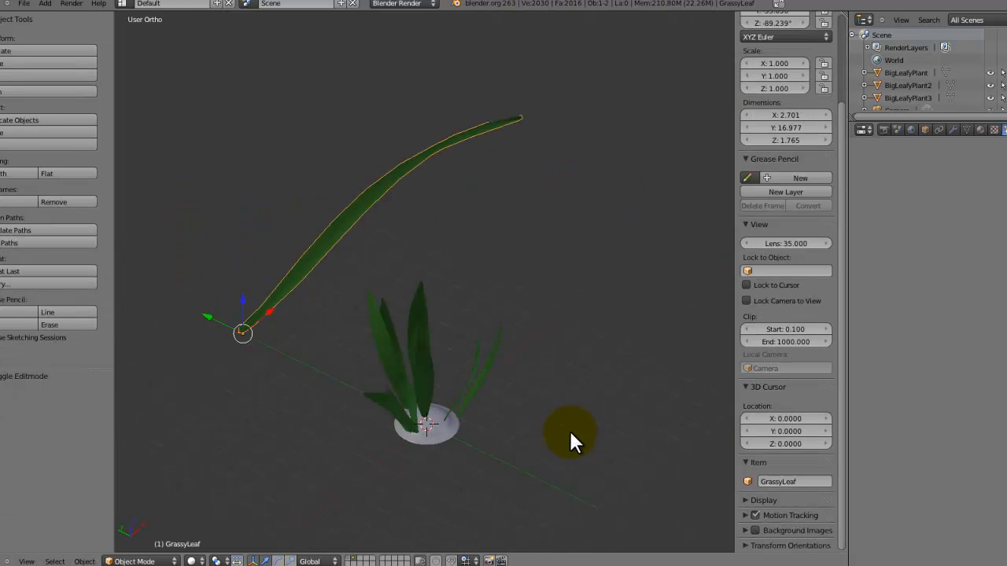
Select only the tip vertices of the GrassyLeaf mesh in top view
{"action": "key", "text": "KP_7"}
{"action": "key", "text": "Tab"}
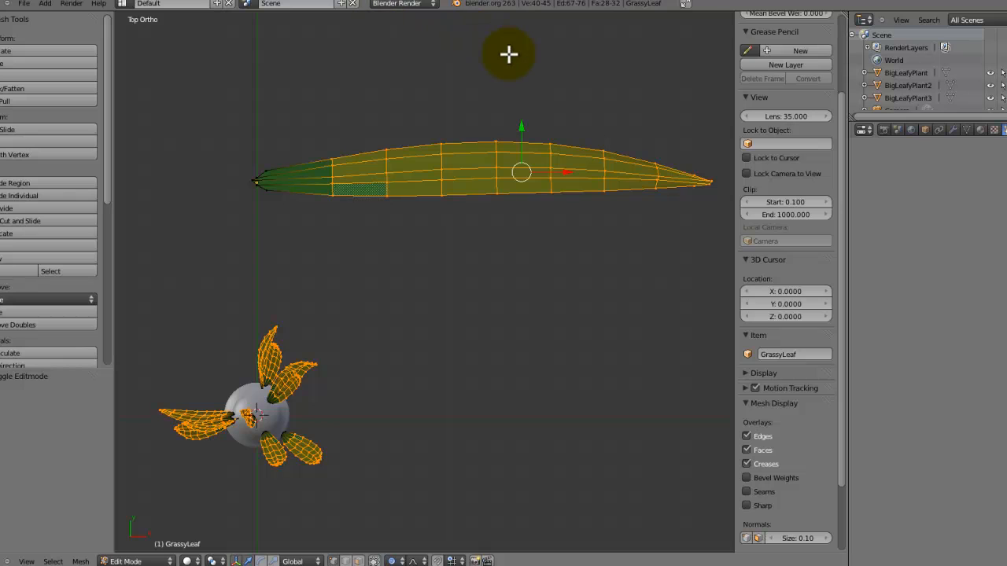
{"action": "key", "text": "KP_1"}
{"action": "key", "text": "KP_3"}
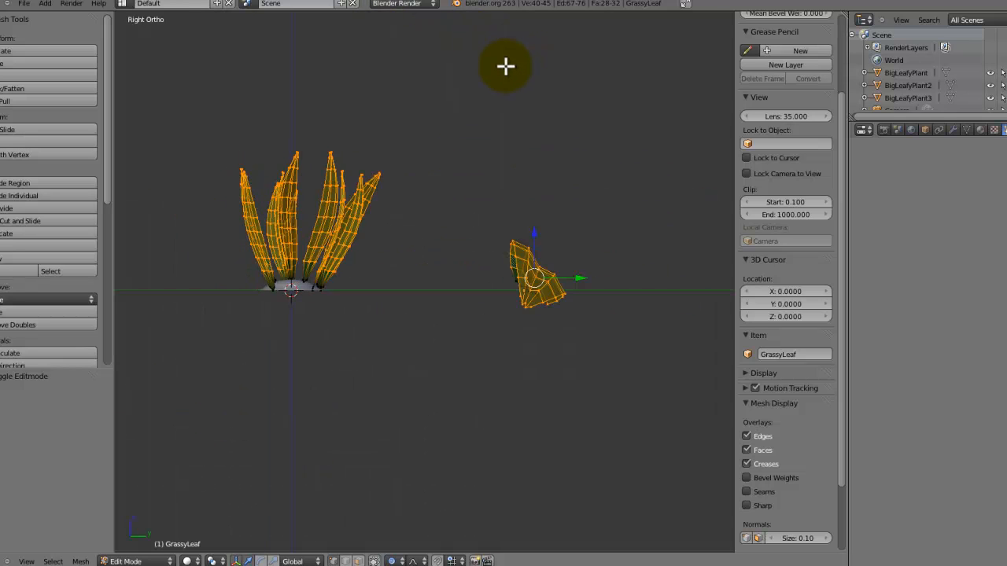
{"action": "key", "text": "KP_7"}
{"action": "key", "text": "a"}
{"action": "key", "text": "b"}
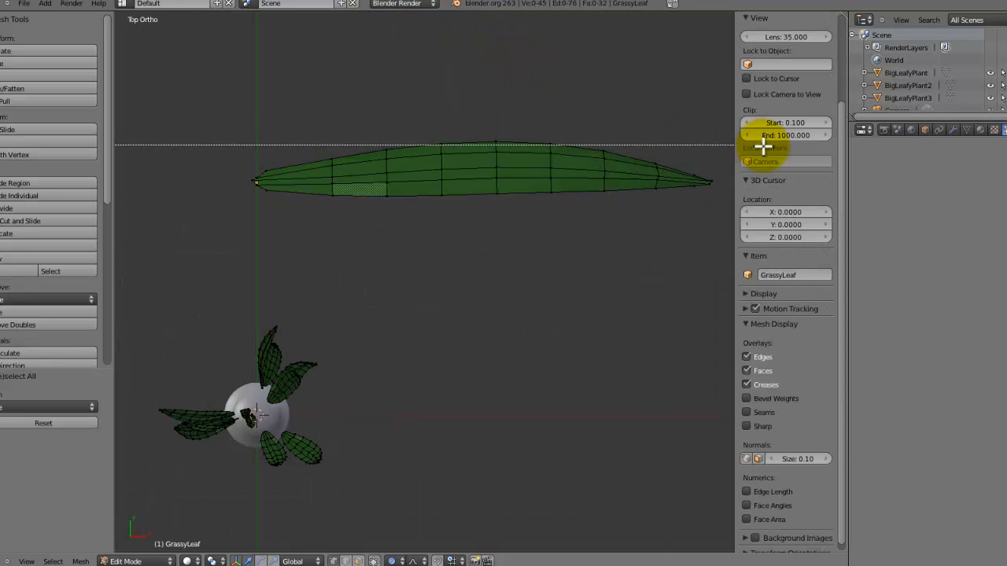
{"action": "left_click_drag", "start_coordinate": [732, 158], "coordinate": [668, 210]}
Enlarge the proportional editing radius and rotate the leaf tip about 10.3 degrees to curve the leaf's outer half
{"action": "key", "text": "g"}
{"action": "key", "text": "z"}
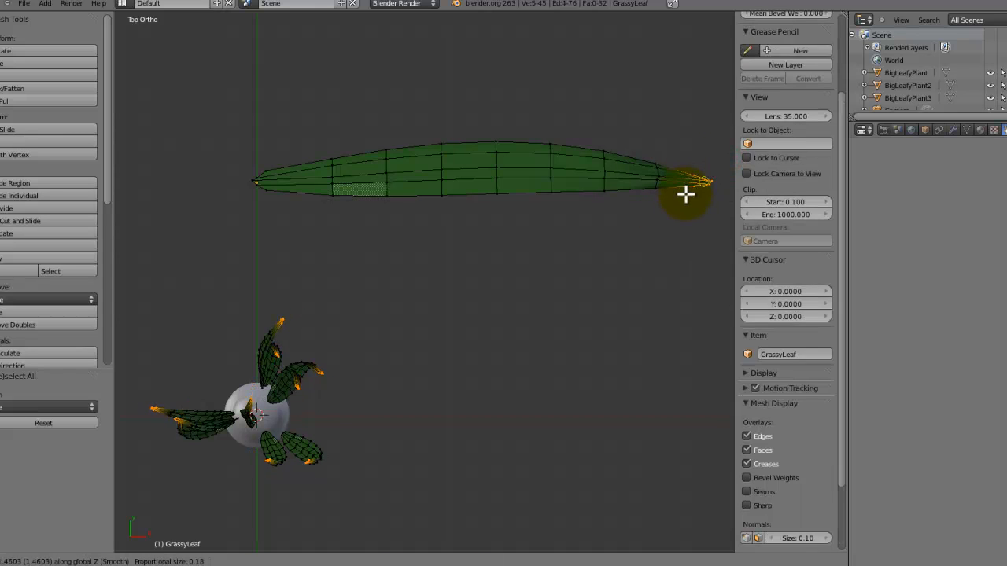
{"action": "key", "text": "y"}
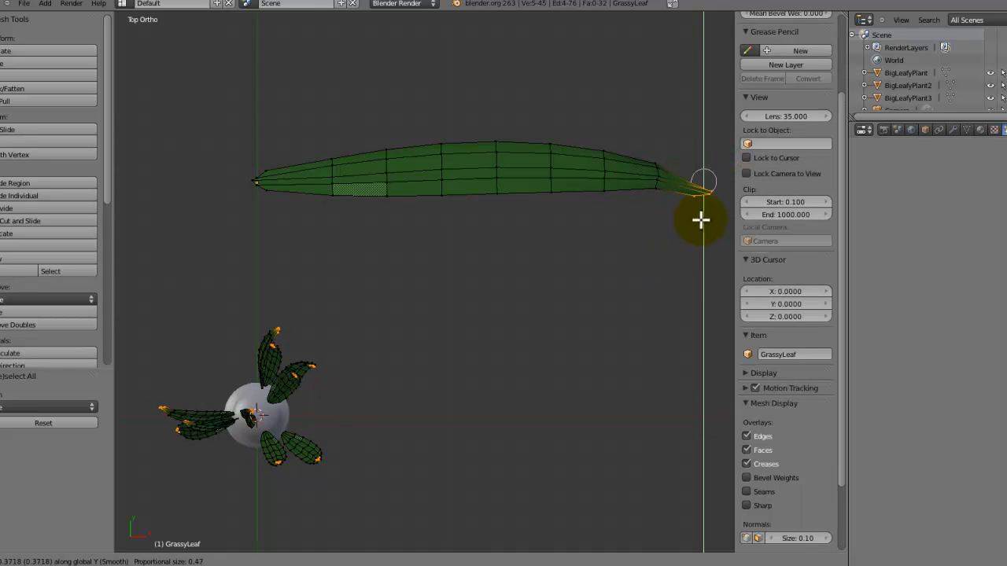
{"action": "scroll", "coordinate": [693, 236], "scroll_direction": "down", "scroll_amount": 13}
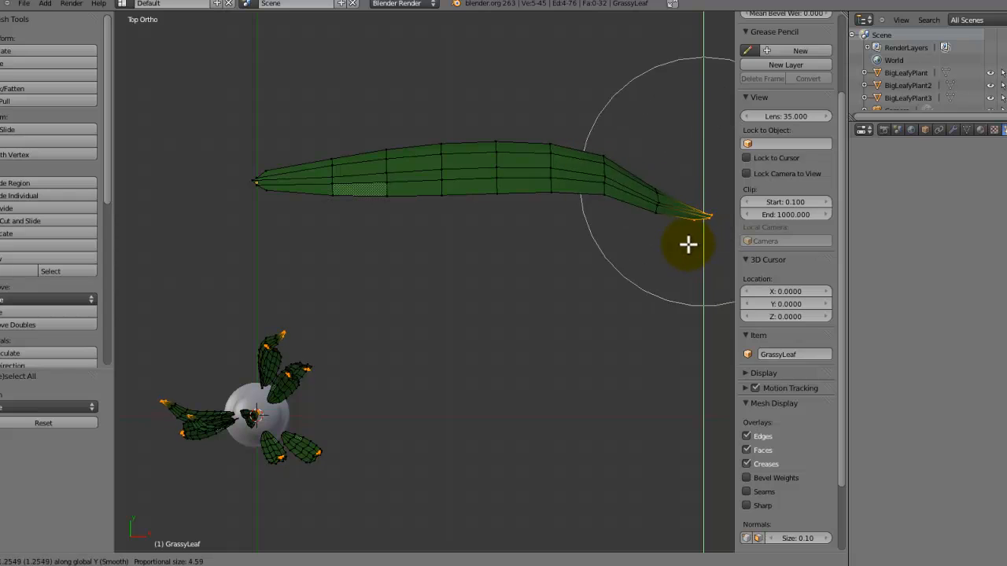
{"action": "right_click", "coordinate": [680, 270]}
{"action": "key", "text": "r"}
{"action": "left_click", "coordinate": [653, 289]}
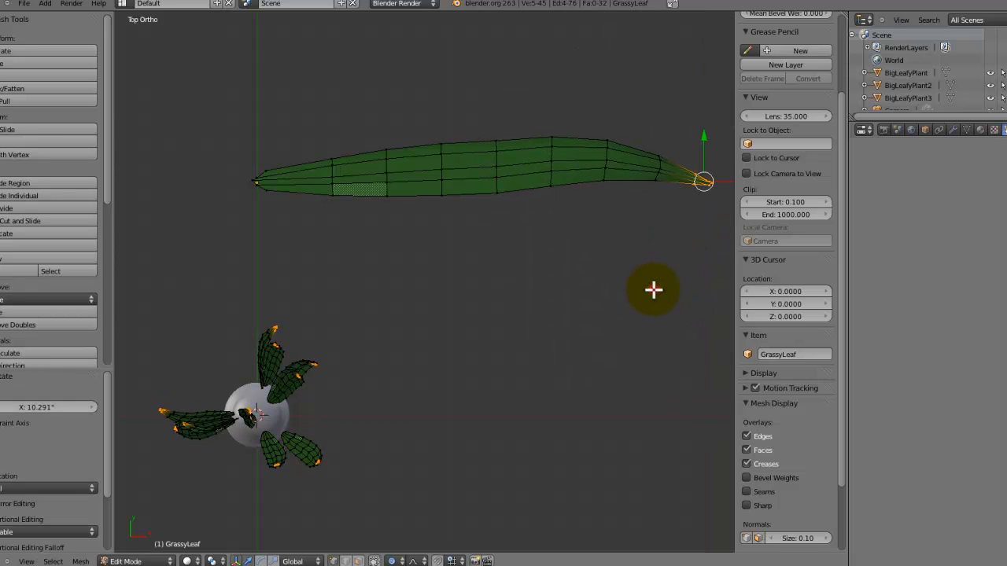
Bend the leaf end by moving its tip -2.672 along global Y and rotating it about 12.7 degrees with proportional editing
{"action": "key", "text": "g"}
{"action": "key", "text": "y"}
{"action": "left_click", "coordinate": [621, 351]}
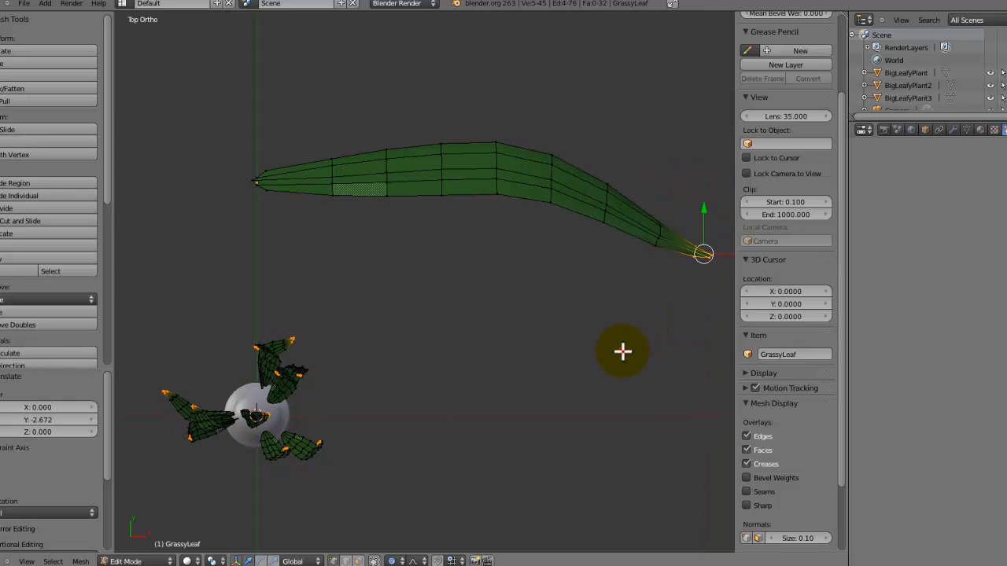
{"action": "key", "text": "r"}
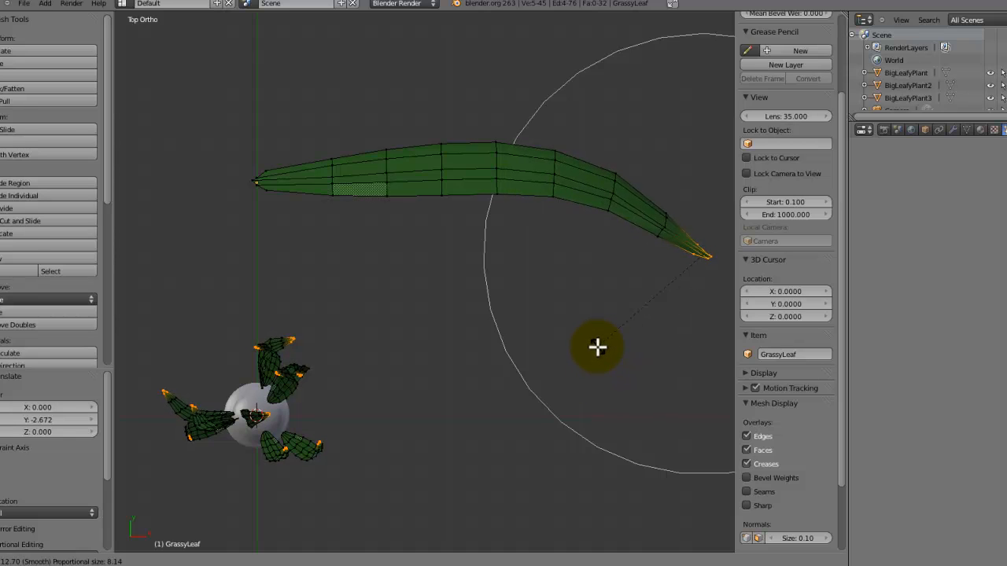
{"action": "left_click", "coordinate": [598, 346]}
Return to Object Mode, select the Sphere, and set its particle rotation phase and random phase to 0.000
{"action": "key", "text": "Tab"}
{"action": "middle_click_drag", "start_coordinate": [388, 386], "coordinate": [375, 431]}
{"action": "scroll", "coordinate": [375, 431], "scroll_direction": "up", "scroll_amount": 2}
{"action": "right_click", "coordinate": [375, 437]}
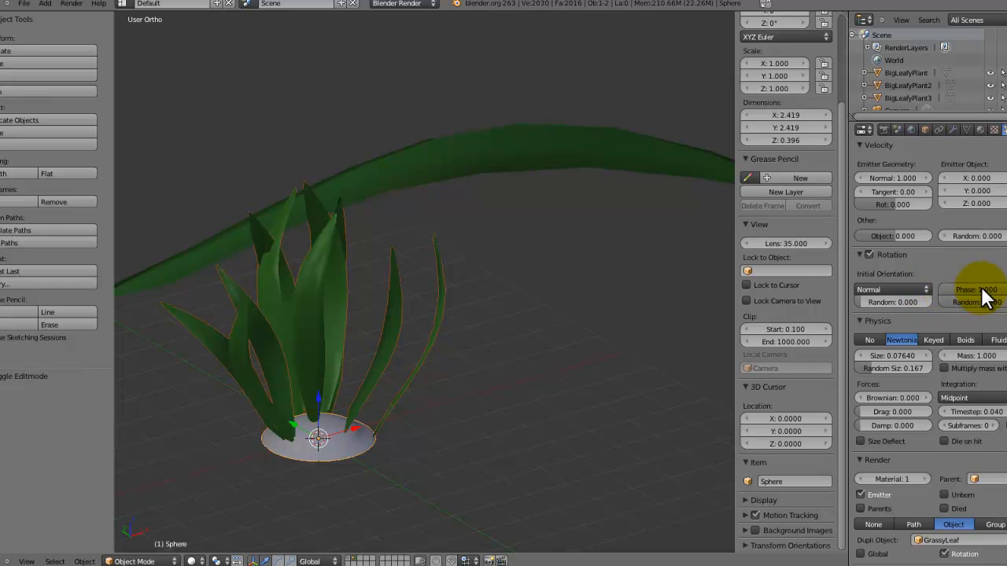
{"action": "left_click_drag", "start_coordinate": [981, 292], "coordinate": [959, 290]}
{"action": "left_click", "coordinate": [957, 291]}
{"action": "type", "text": "0.5"}
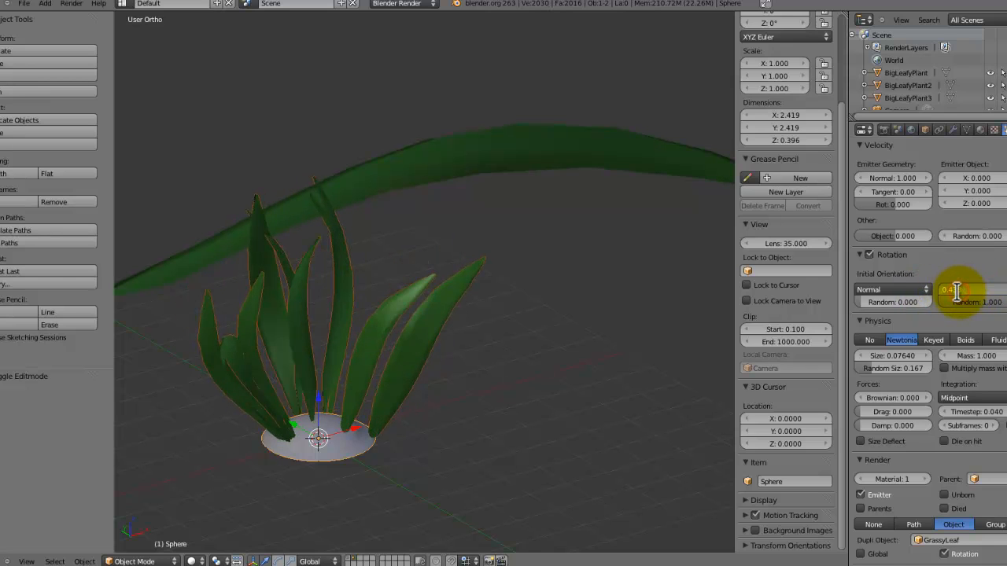
{"action": "key", "text": "Tab"}
{"action": "left_click", "coordinate": [957, 291]}
Set the Sphere's particle rotation phase to 0.496 and its random particle size to 0.308
{"action": "middle_click_drag", "start_coordinate": [350, 174], "coordinate": [469, 203]}
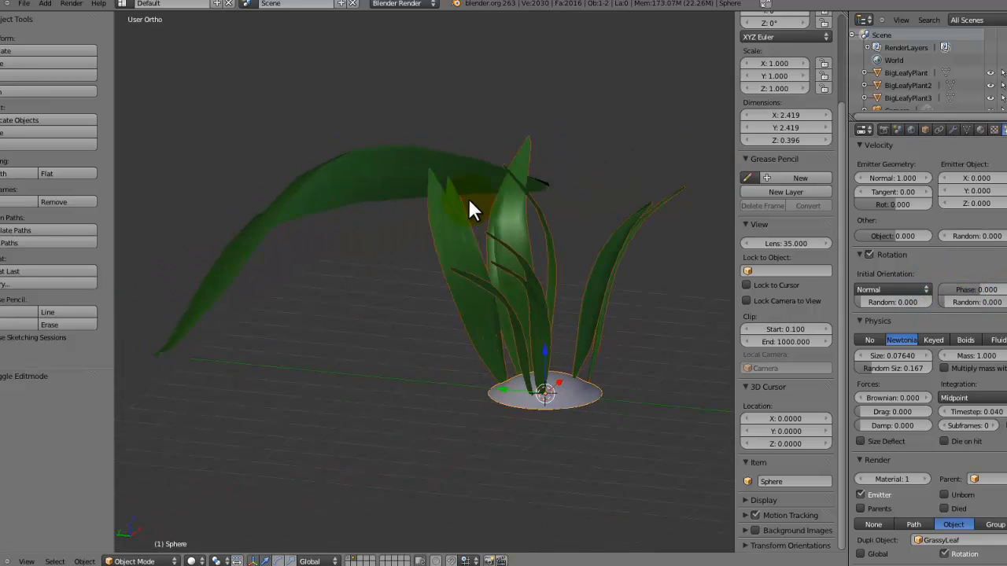
{"action": "middle_click_drag", "start_coordinate": [653, 234], "coordinate": [708, 252]}
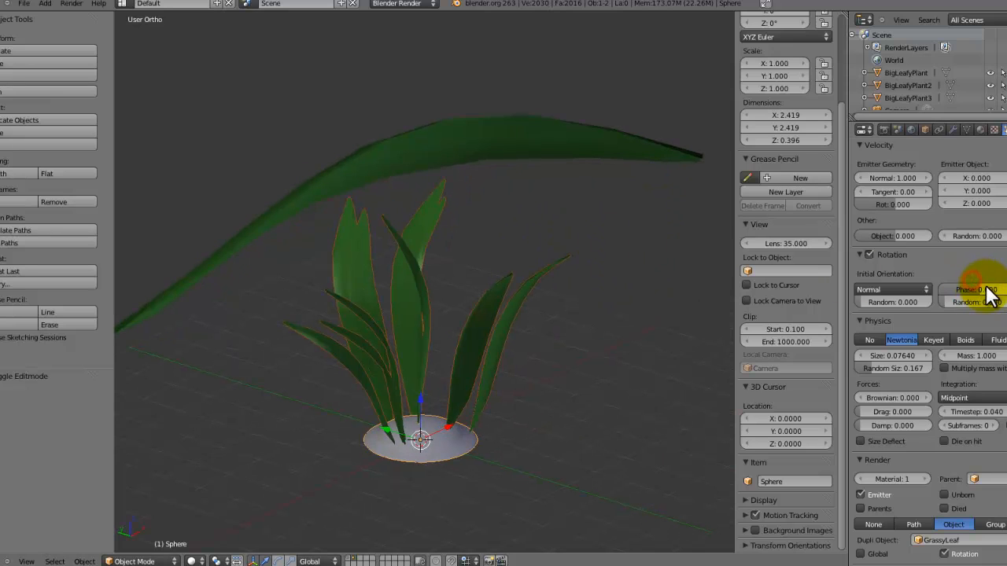
{"action": "mouse_move", "coordinate": [987, 289]}
{"action": "left_mouse_down"}
{"action": "mouse_move", "coordinate": [991, 304]}
{"action": "mouse_move", "coordinate": [978, 303]}
{"action": "left_mouse_up"}
{"action": "left_click_drag", "start_coordinate": [888, 362], "coordinate": [899, 360]}
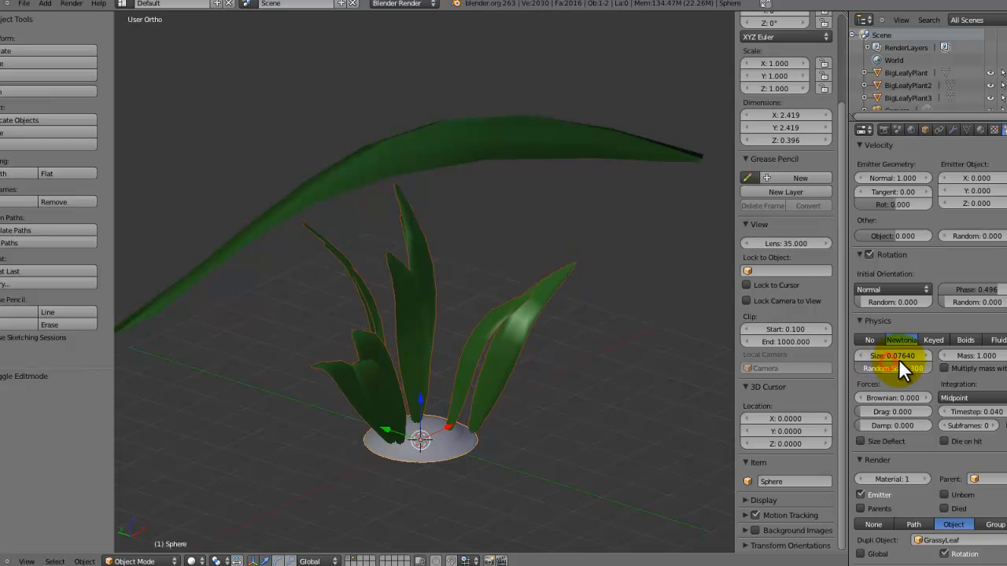
Edit the Sphere mesh, reducing the proportional size to 0.24 and lowering the edge loop near its base by 0.018 along global Z
{"action": "middle_click_drag", "start_coordinate": [504, 361], "coordinate": [564, 353]}
{"action": "key", "text": "KP_1"}
{"action": "key", "text": "Tab"}
{"action": "scroll", "coordinate": [565, 357], "scroll_direction": "up", "scroll_amount": 6}
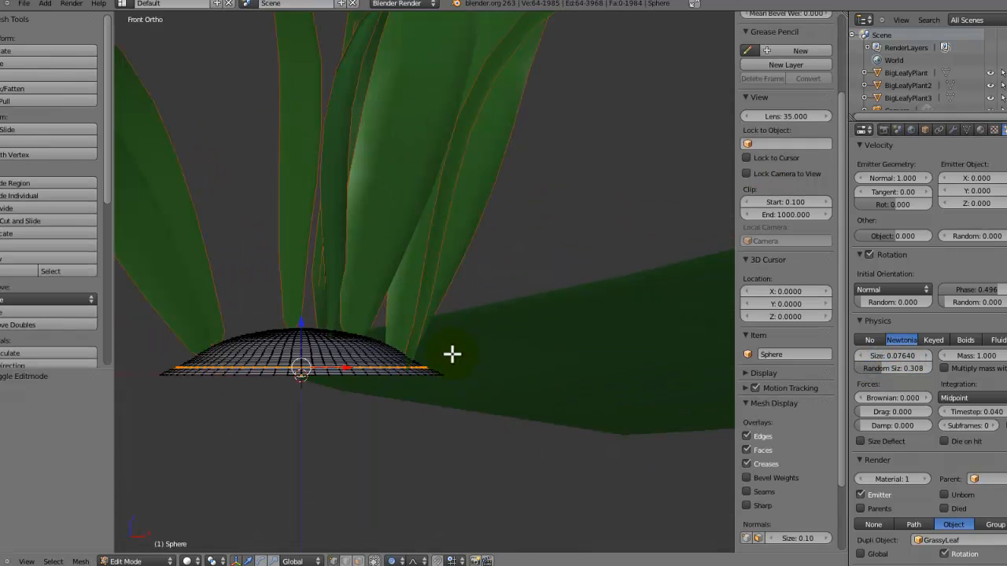
{"action": "key", "text": "Escape"}
{"action": "key", "text": "g"}
{"action": "key", "text": "z"}
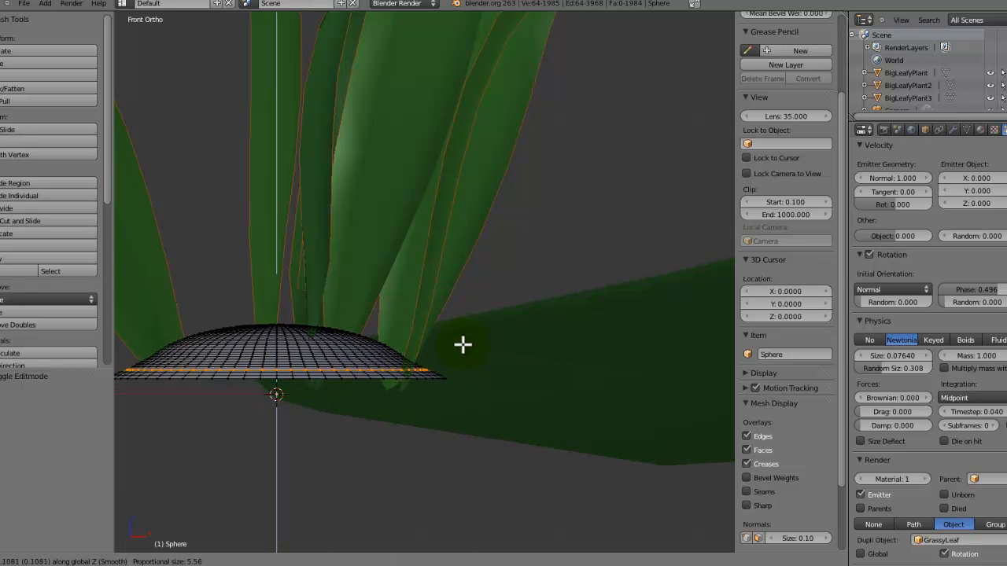
{"action": "scroll", "coordinate": [462, 344], "scroll_direction": "up", "scroll_amount": 20}
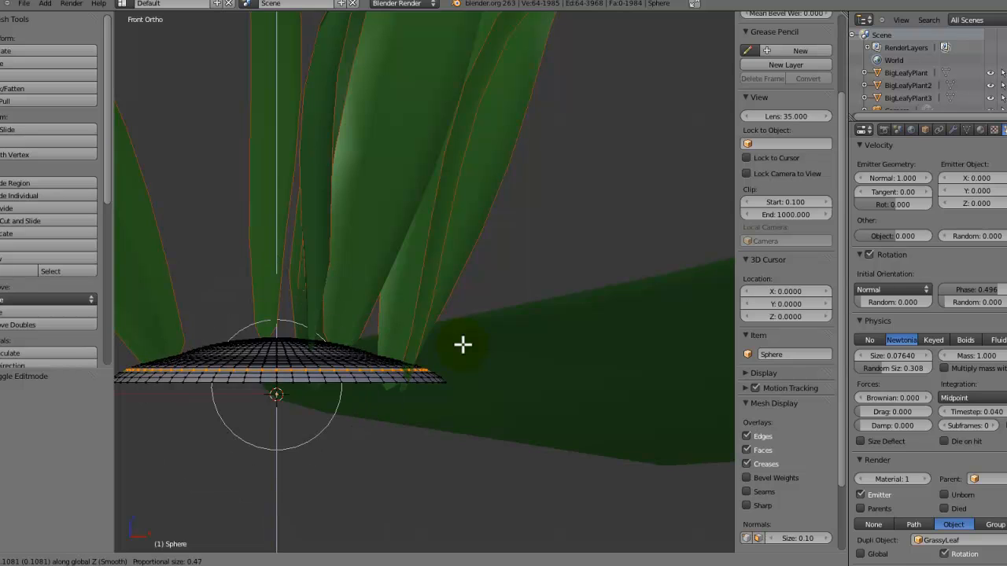
{"action": "scroll", "coordinate": [463, 344], "scroll_direction": "up", "scroll_amount": 7}
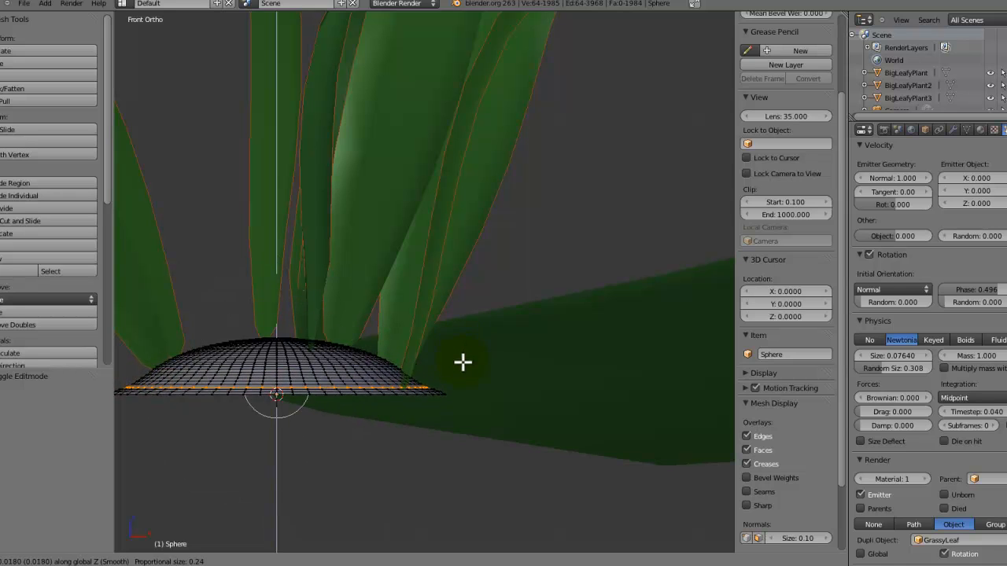
{"action": "left_click", "coordinate": [462, 361]}
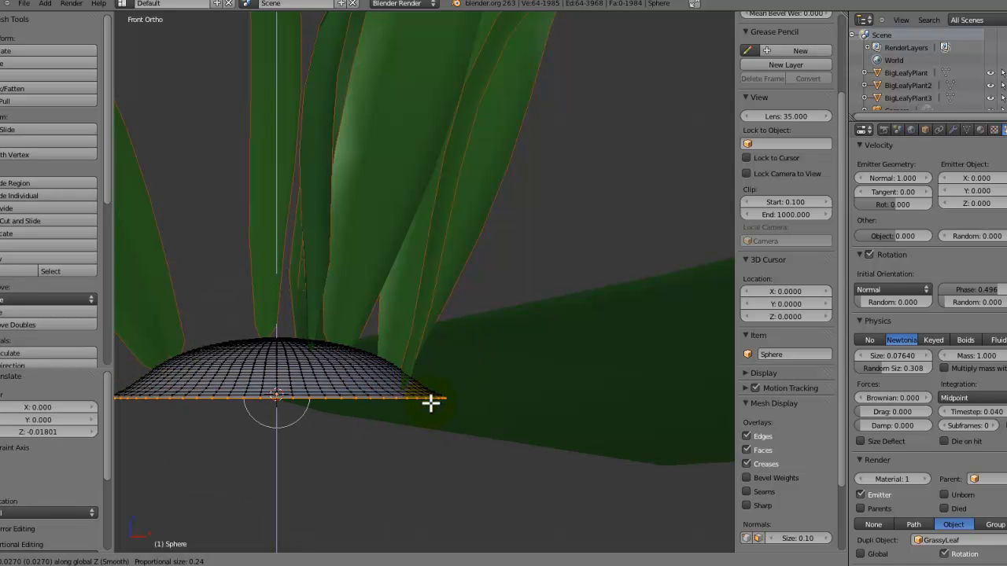
Select the entire mound mesh and scale it down to 0.225 in Edit Mode
{"action": "key", "text": "Tab"}
{"action": "scroll", "coordinate": [429, 407], "scroll_direction": "down", "scroll_amount": 3}
{"action": "middle_click_drag", "start_coordinate": [449, 380], "coordinate": [528, 406]}
{"action": "key", "text": "Tab"}
{"action": "key", "text": "a"}
{"action": "key", "text": "s"}
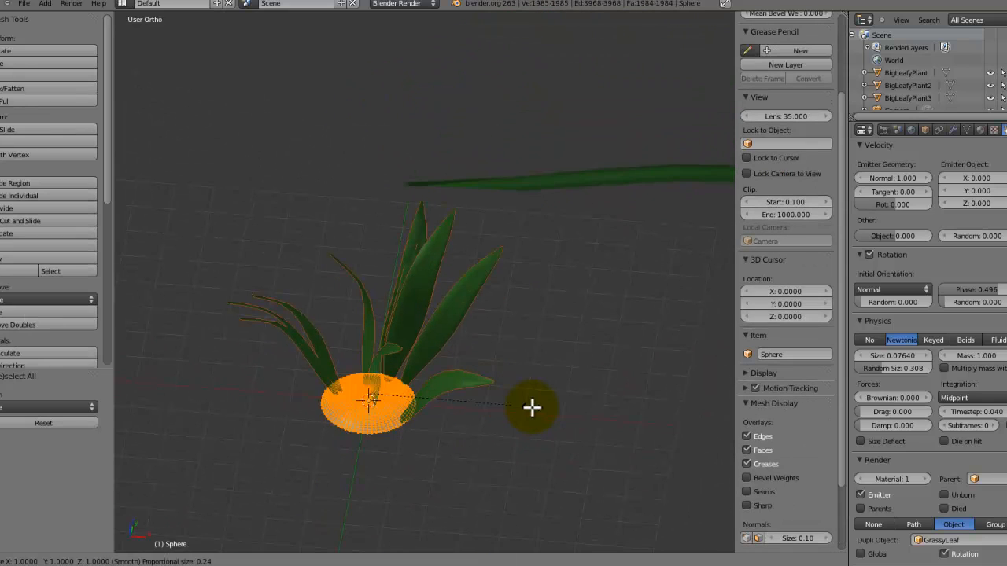
{"action": "left_click", "coordinate": [403, 404]}
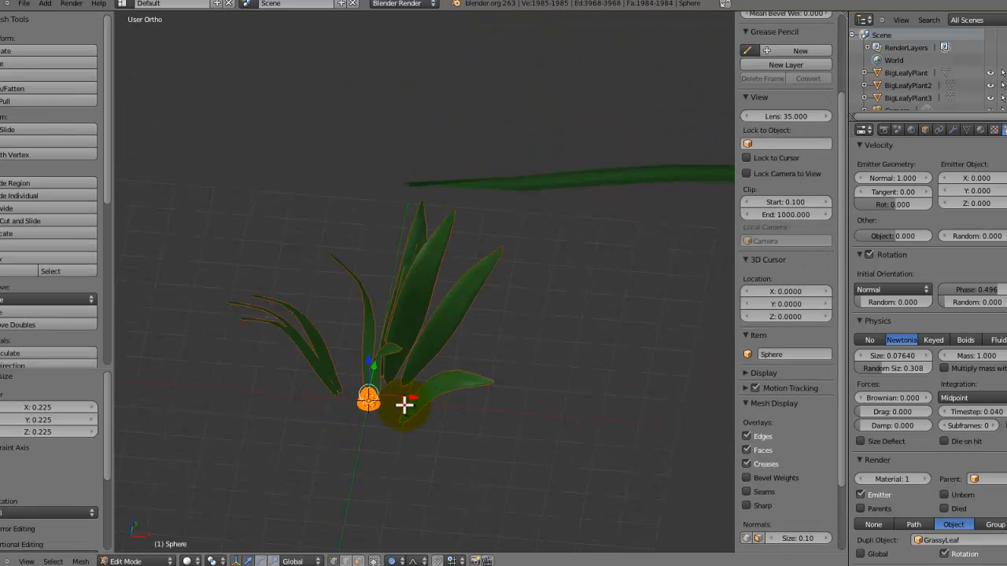
Flatten the small mound mesh by scaling it to 0.198 along global Z
{"action": "key", "text": "KP_1"}
{"action": "scroll", "coordinate": [403, 404], "scroll_direction": "up", "scroll_amount": 6}
{"action": "middle_click_drag", "start_coordinate": [419, 386], "coordinate": [555, 293], "text": "shift"}
{"action": "scroll", "coordinate": [549, 285], "scroll_direction": "up", "scroll_amount": 5}
{"action": "key", "text": "s"}
{"action": "key", "text": "z"}
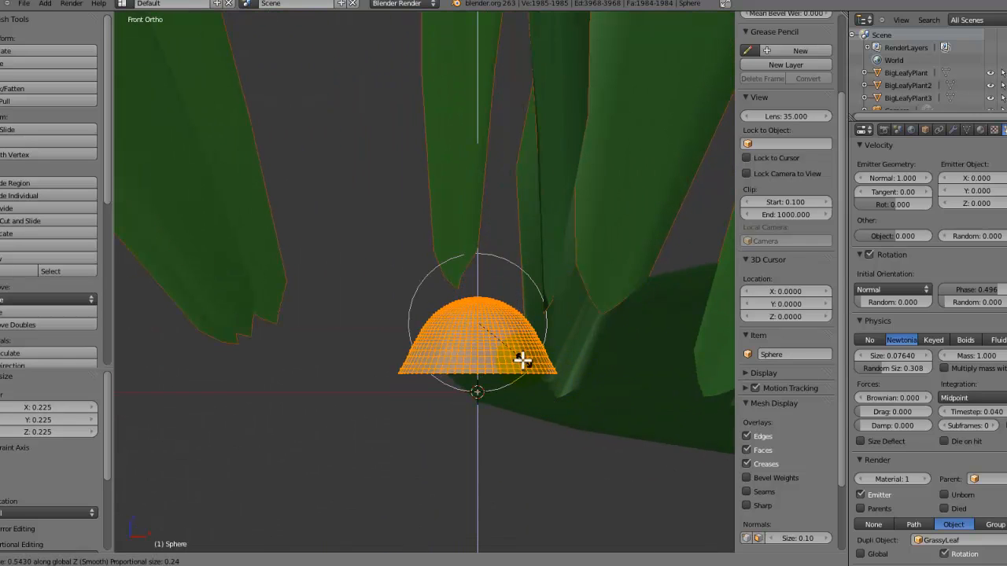
{"action": "left_click", "coordinate": [474, 346]}
Move the flattened mound down about 0.178 along global Z so its base meets the origin, and return to Object Mode
{"action": "key", "text": "g"}
{"action": "key", "text": "z"}
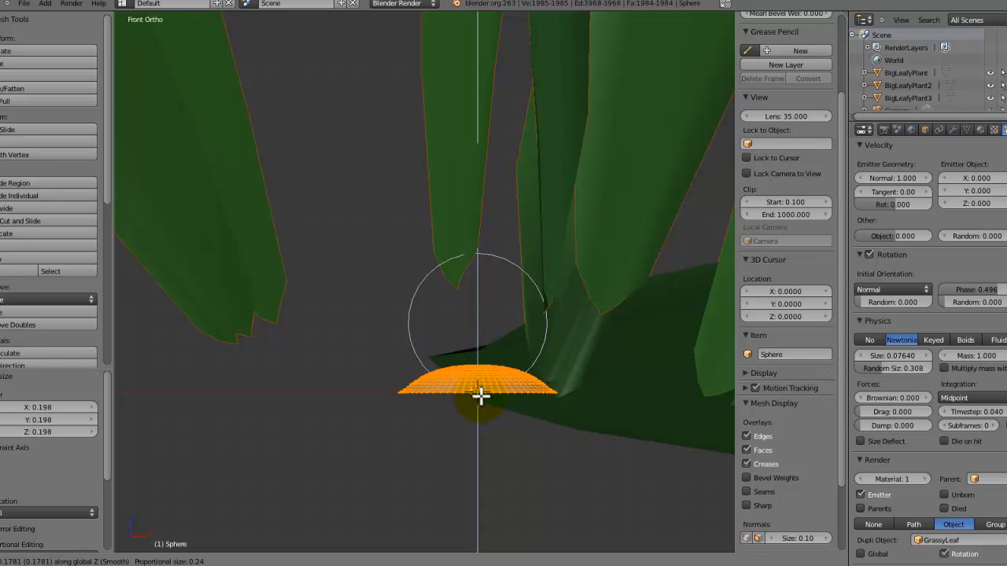
{"action": "left_click", "coordinate": [481, 396]}
{"action": "key", "text": "Tab"}
{"action": "middle_click_drag", "start_coordinate": [512, 386], "coordinate": [665, 322]}
{"action": "scroll", "coordinate": [498, 363], "scroll_direction": "down", "scroll_amount": 7}
{"action": "scroll", "coordinate": [995, 393], "scroll_direction": "up", "scroll_amount": 4}
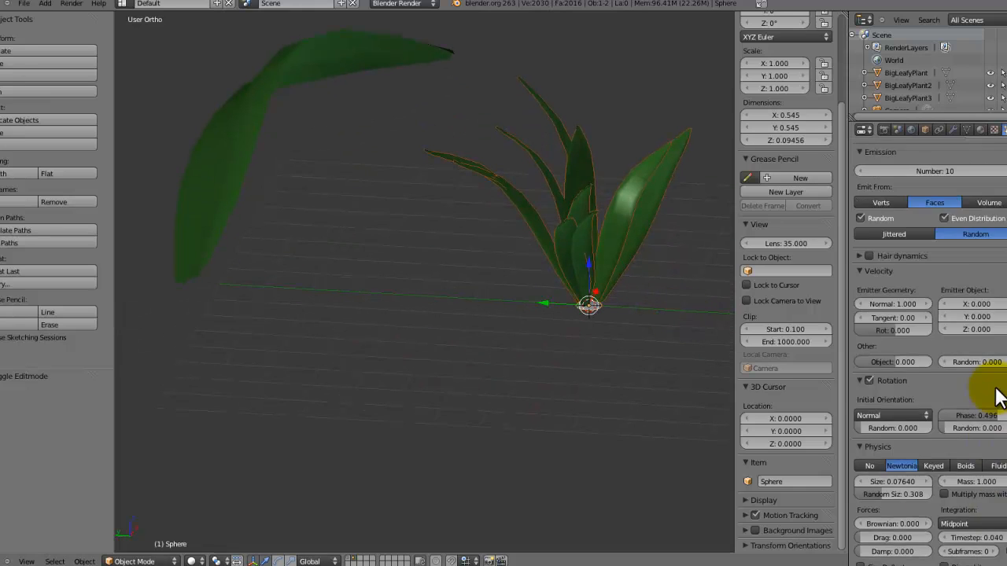
Edit the GrassyLeaf mesh and shift its middle edge loop along global Z with a much larger proportional size, returning to Object Mode
{"action": "scroll", "coordinate": [987, 378], "scroll_direction": "up", "scroll_amount": 2}
{"action": "scroll", "coordinate": [665, 318], "scroll_direction": "up", "scroll_amount": 1}
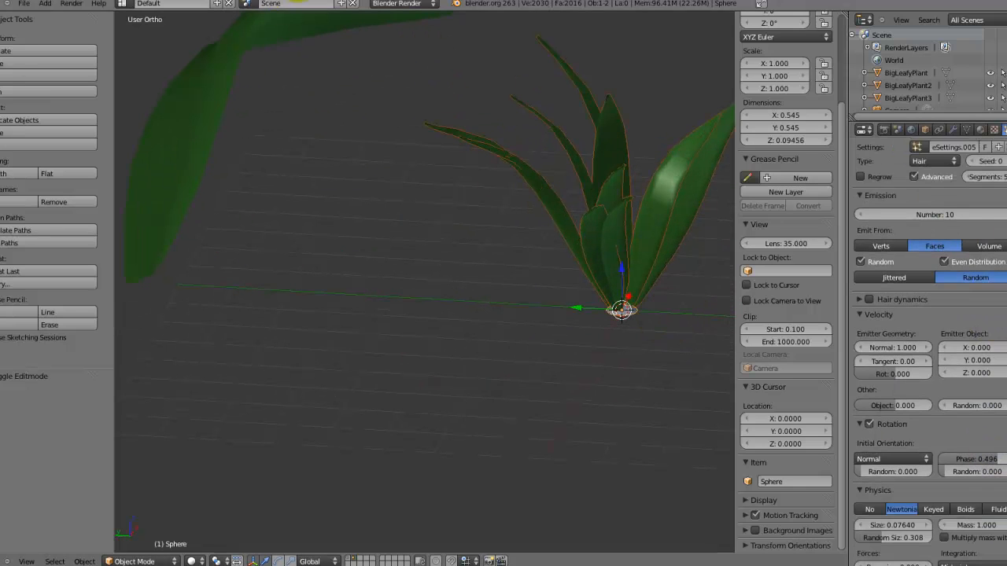
{"action": "middle_click_drag", "start_coordinate": [666, 319], "coordinate": [195, 241]}
{"action": "right_click", "coordinate": [519, 240]}
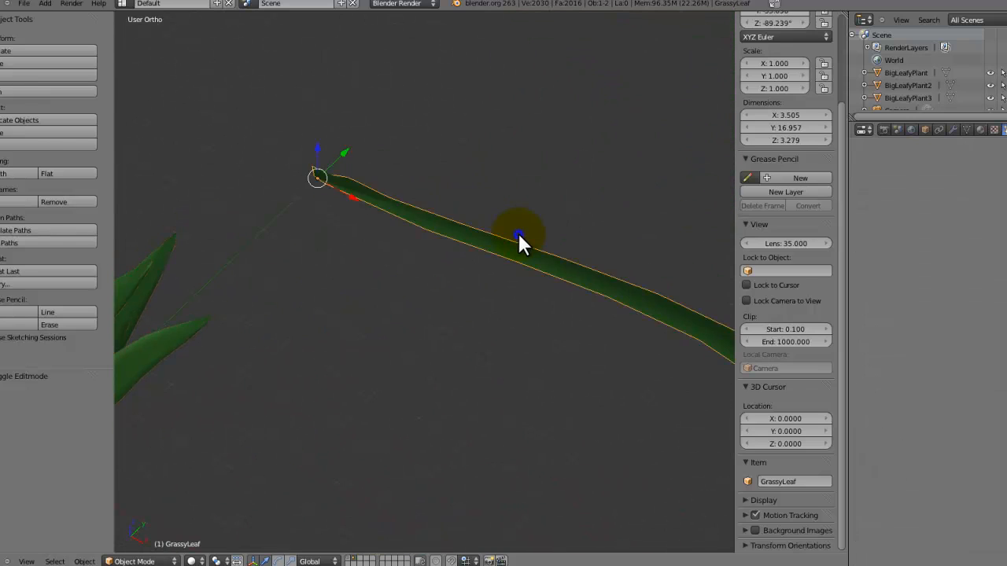
{"action": "key", "text": "Tab"}
{"action": "middle_click_drag", "start_coordinate": [562, 314], "coordinate": [594, 266]}
{"action": "right_click", "coordinate": [524, 276], "text": "alt"}
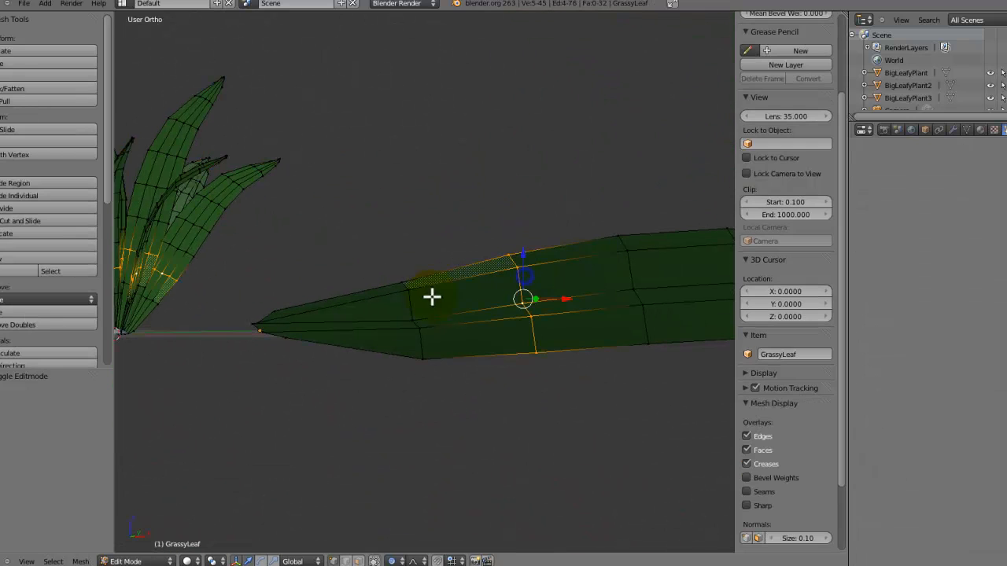
{"action": "middle_click_drag", "start_coordinate": [550, 301], "coordinate": [325, 317]}
{"action": "right_click", "coordinate": [380, 295], "text": "alt"}
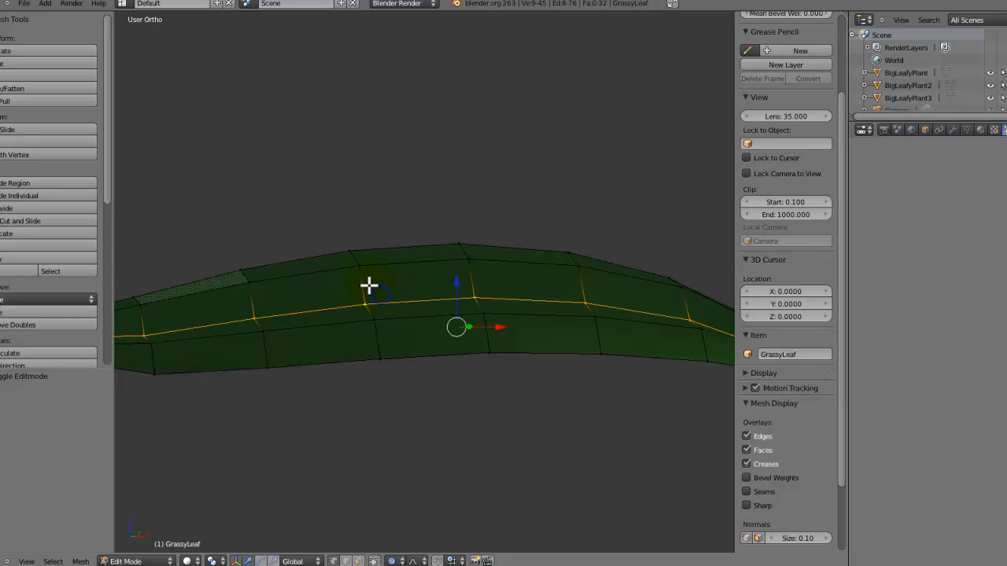
{"action": "scroll", "coordinate": [467, 348], "scroll_direction": "down", "scroll_amount": 5}
{"action": "key", "text": "g"}
{"action": "key", "text": "z"}
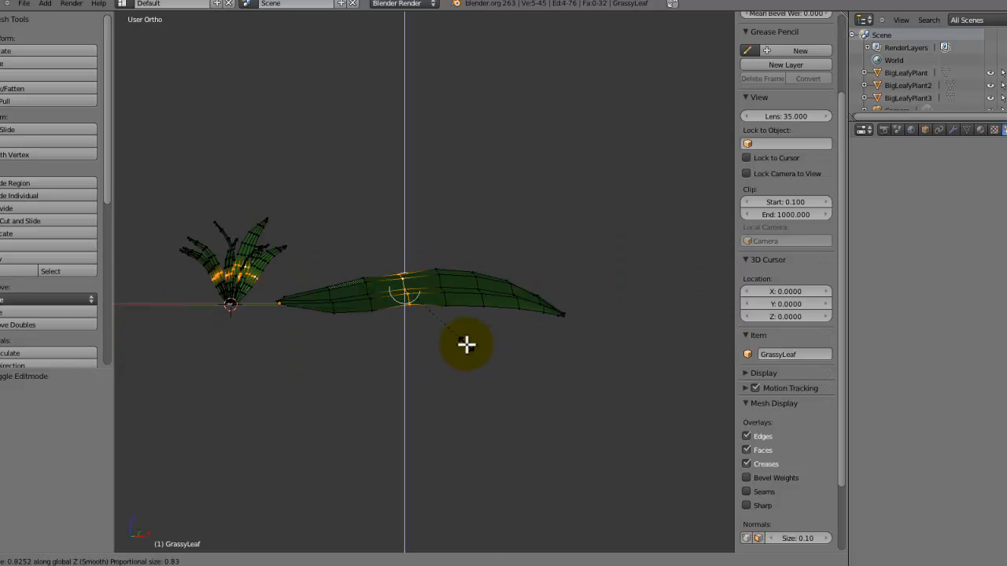
{"action": "scroll", "coordinate": [451, 340], "scroll_direction": "down", "scroll_amount": 11}
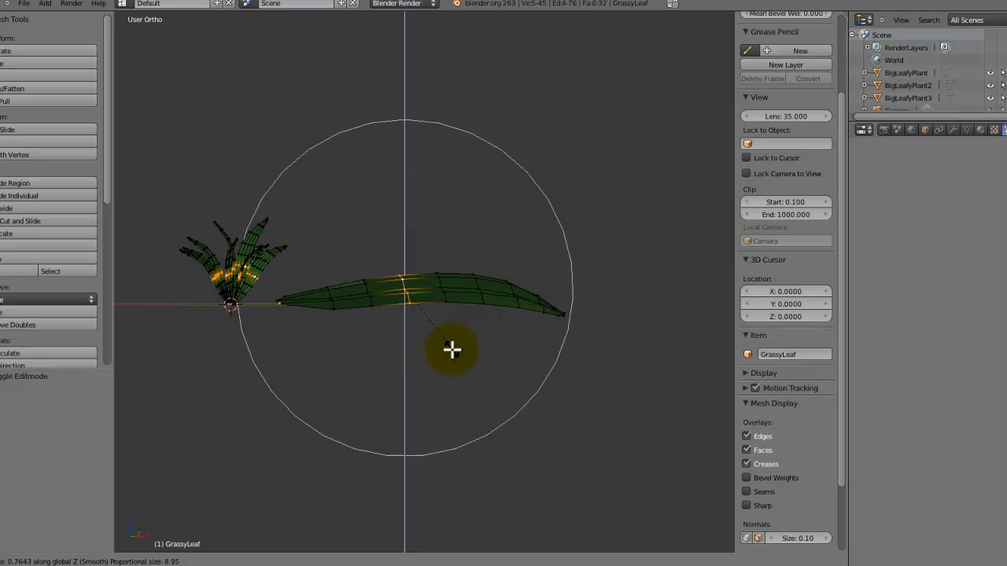
{"action": "left_click", "coordinate": [436, 324]}
{"action": "key", "text": "Tab"}
Select the Sphere mound and set its hair particles' Normal velocity to 0.928 and their size to 0.04320
{"action": "middle_click_drag", "start_coordinate": [351, 303], "coordinate": [534, 229]}
{"action": "scroll", "coordinate": [483, 232], "scroll_direction": "up", "scroll_amount": 8}
{"action": "scroll", "coordinate": [488, 254], "scroll_direction": "down", "scroll_amount": 7}
{"action": "scroll", "coordinate": [534, 229], "scroll_direction": "up", "scroll_amount": 2}
{"action": "right_click", "coordinate": [539, 296]}
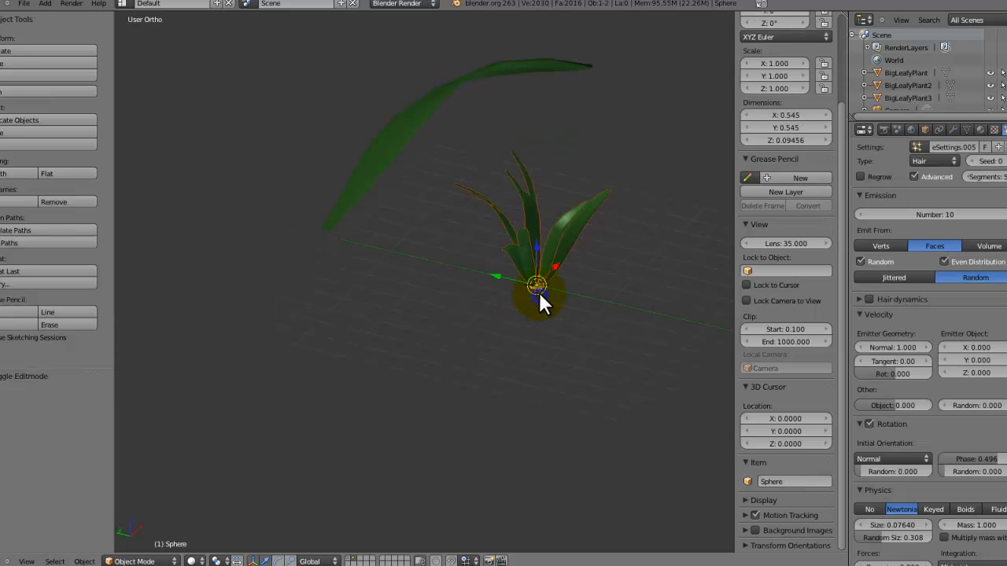
{"action": "middle_click_drag", "start_coordinate": [538, 290], "coordinate": [500, 308]}
{"action": "scroll", "coordinate": [496, 307], "scroll_direction": "up", "scroll_amount": 4}
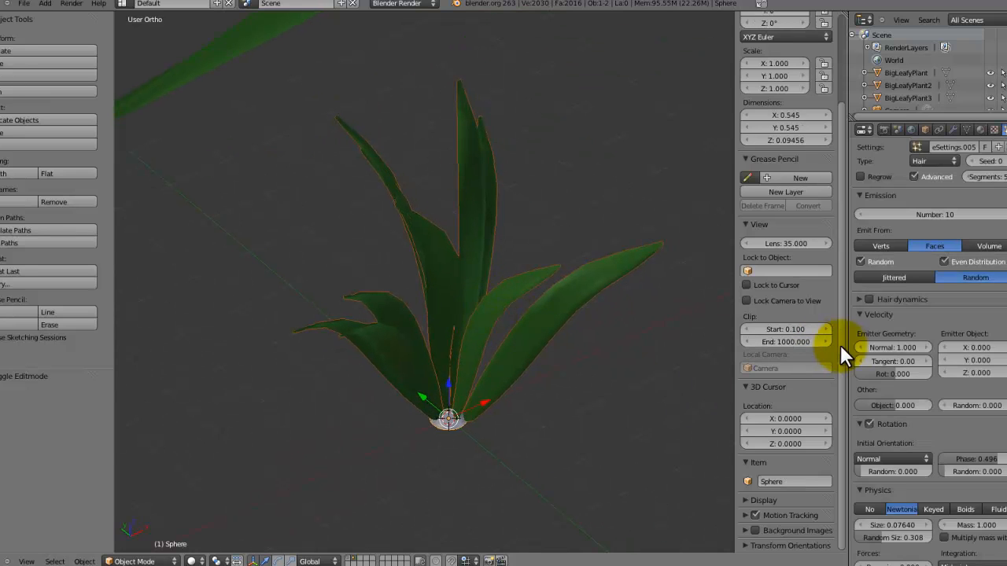
{"action": "mouse_move", "coordinate": [894, 347]}
{"action": "left_mouse_down"}
{"action": "mouse_move", "coordinate": [879, 344]}
{"action": "mouse_move", "coordinate": [887, 348]}
{"action": "left_mouse_up"}
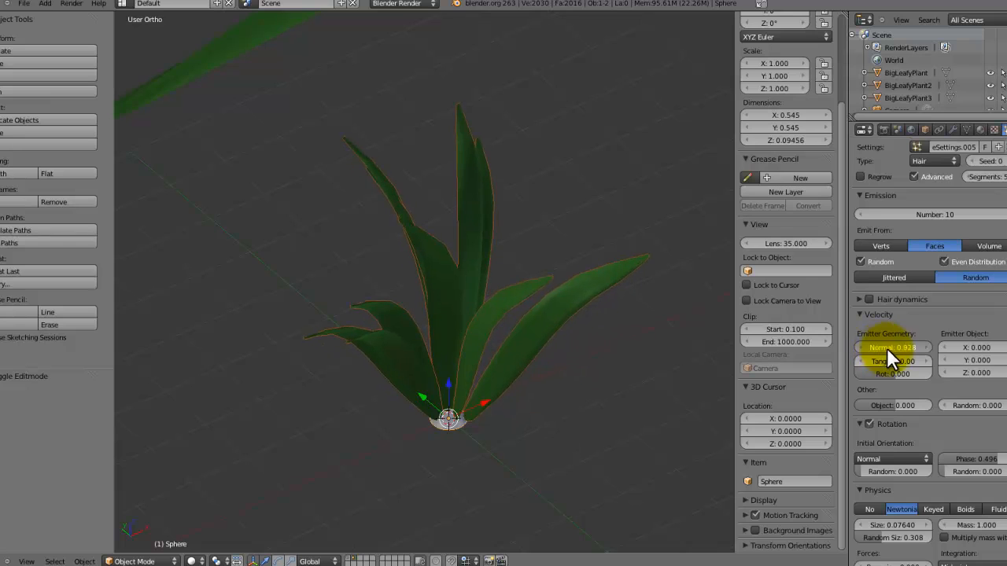
{"action": "mouse_move", "coordinate": [889, 527]}
{"action": "left_mouse_down"}
{"action": "mouse_move", "coordinate": [876, 529]}
{"action": "mouse_move", "coordinate": [893, 532]}
{"action": "left_mouse_up"}
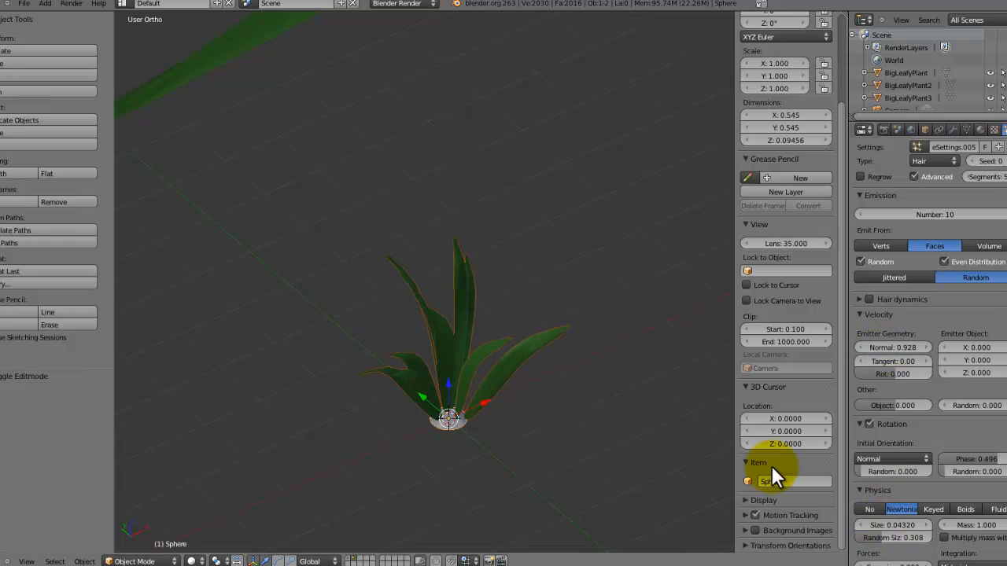
Set the Random Size of the mound's hair particles to 0.508
{"action": "middle_click_drag", "start_coordinate": [728, 465], "coordinate": [665, 426]}
{"action": "middle_click_drag", "start_coordinate": [665, 426], "coordinate": [431, 227], "text": "shift"}
{"action": "scroll", "coordinate": [526, 288], "scroll_direction": "down", "scroll_amount": 4}
{"action": "middle_click_drag", "start_coordinate": [526, 287], "coordinate": [593, 332], "text": "shift"}
{"action": "scroll", "coordinate": [593, 332], "scroll_direction": "up", "scroll_amount": 5}
{"action": "middle_click_drag", "start_coordinate": [656, 379], "coordinate": [697, 394], "text": "shift"}
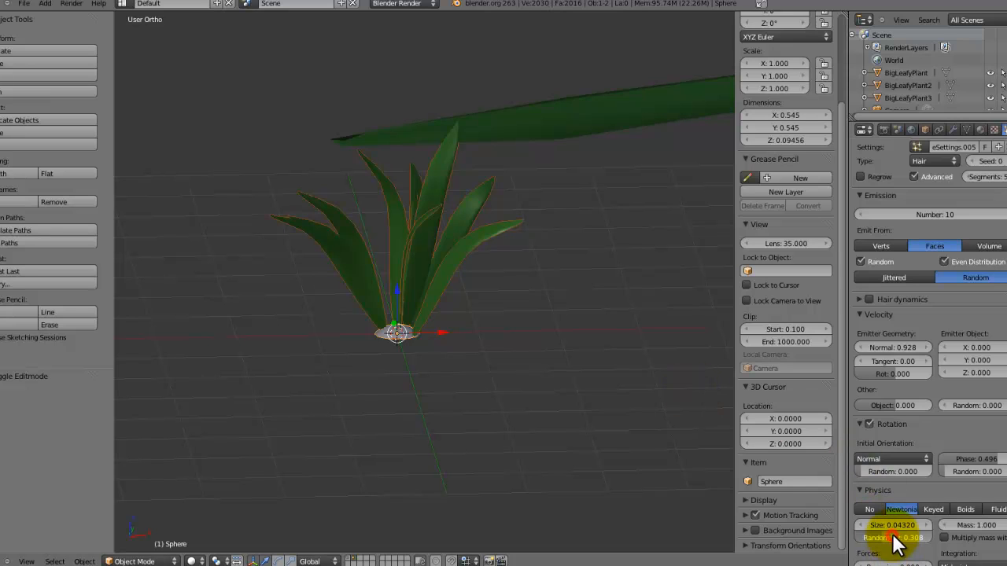
{"action": "left_click_drag", "start_coordinate": [894, 541], "coordinate": [910, 543]}
{"action": "scroll", "coordinate": [899, 533], "scroll_direction": "down", "scroll_amount": 5}
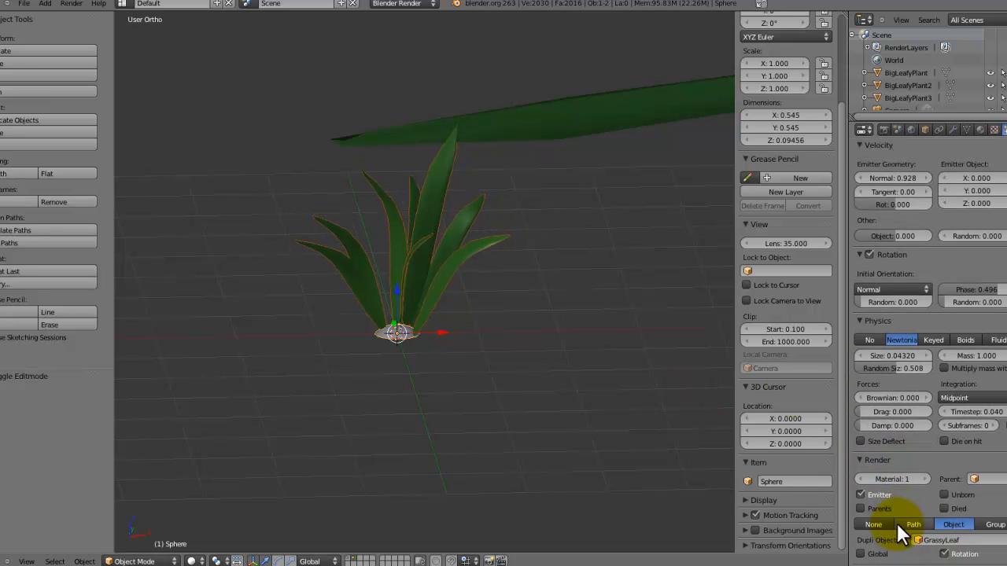
Shrink the GrassyLeaf mesh with proportional editing, scaling the edge loop near its base to about 0.606 and the adjacent loop to 0.704
{"action": "middle_click_drag", "start_coordinate": [555, 159], "coordinate": [542, 334], "text": "shift"}
{"action": "key", "text": "Tab"}
{"action": "key", "text": "Tab"}
{"action": "right_click", "coordinate": [394, 287]}
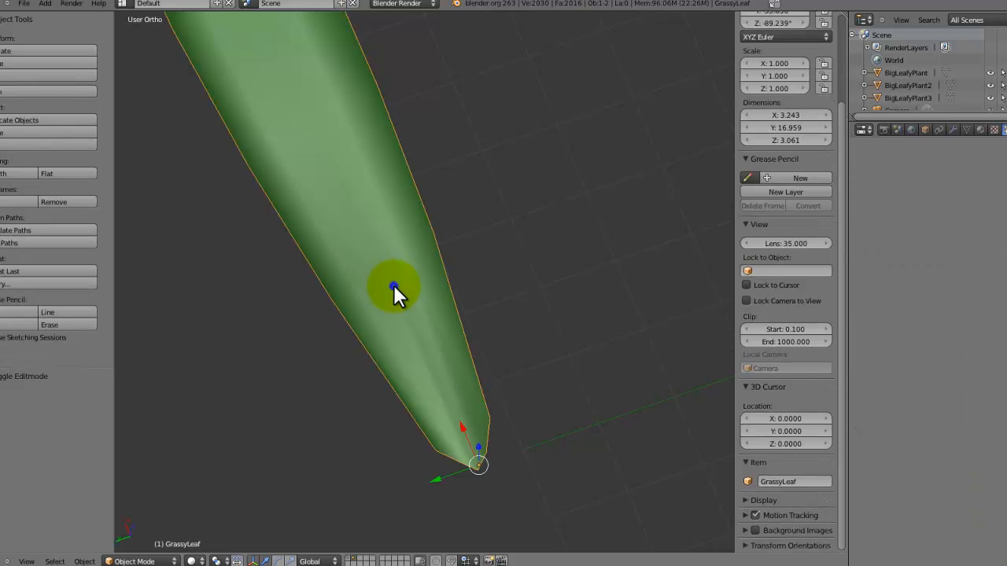
{"action": "key", "text": "Tab"}
{"action": "right_click", "coordinate": [393, 261], "text": "alt"}
{"action": "key", "text": "s"}
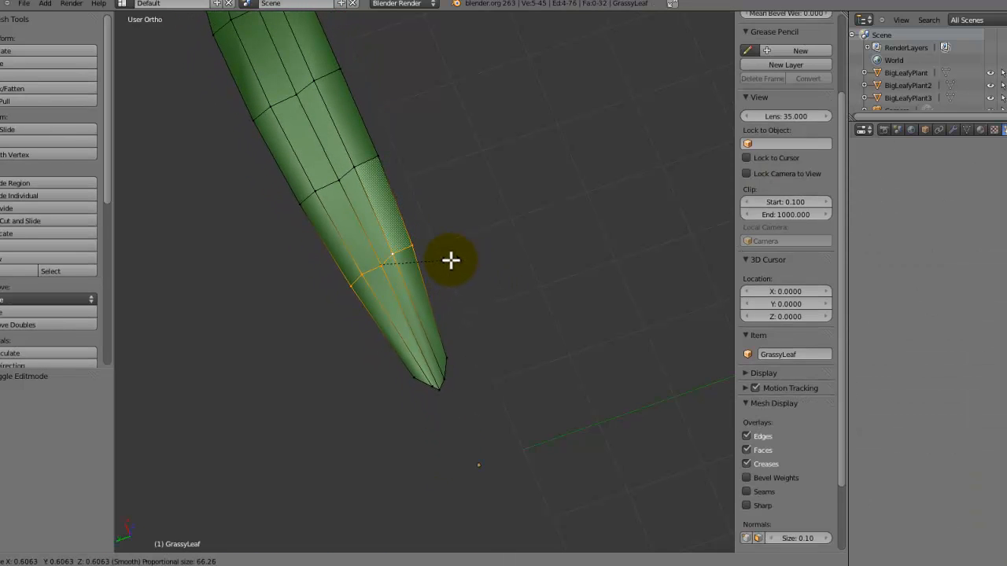
{"action": "left_click", "coordinate": [451, 261]}
{"action": "right_click", "coordinate": [337, 180], "text": "alt"}
{"action": "key", "text": "s"}
{"action": "left_click", "coordinate": [382, 178]}
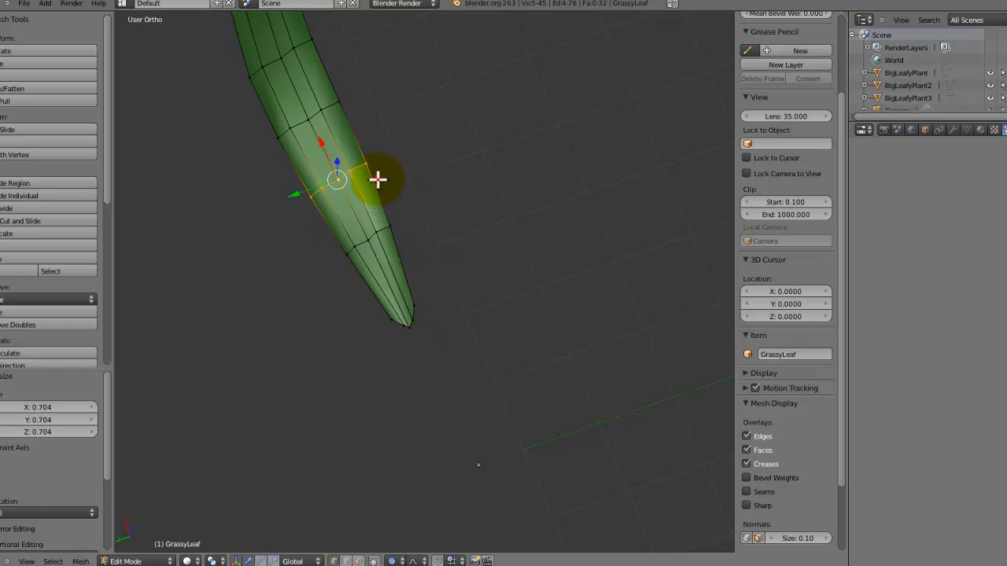
{"action": "scroll", "coordinate": [464, 293], "scroll_direction": "down", "scroll_amount": 3}
{"action": "right_click", "coordinate": [413, 260], "text": "alt"}
{"action": "key", "text": "s"}
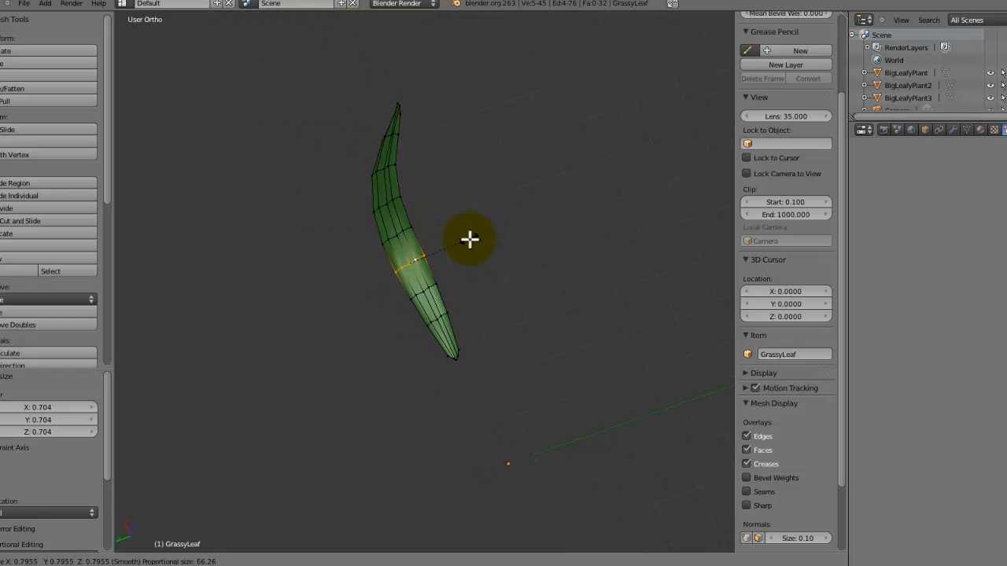
{"action": "left_click", "coordinate": [470, 240]}
{"action": "scroll", "coordinate": [469, 240], "scroll_direction": "down", "scroll_amount": 4}
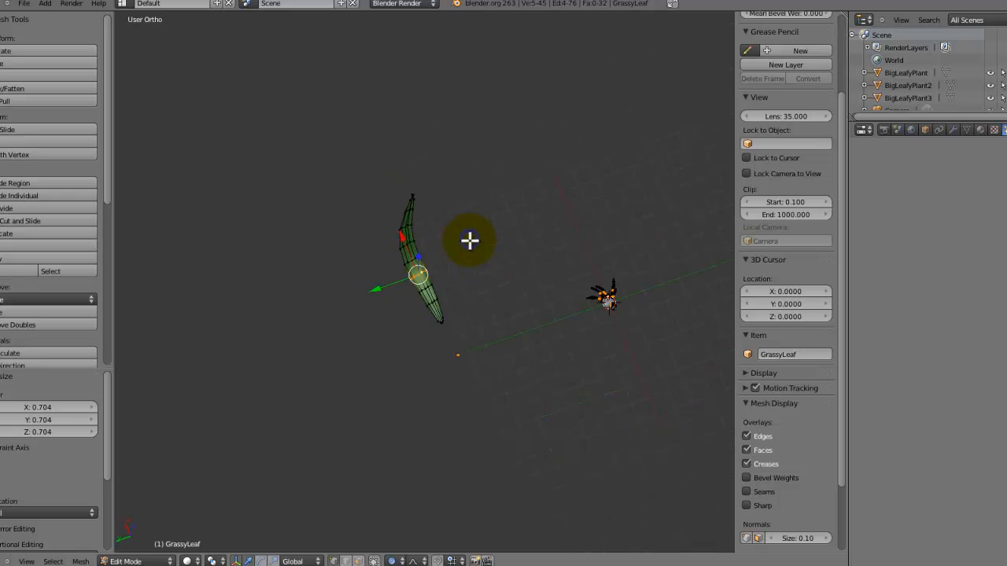
{"action": "scroll", "coordinate": [475, 245], "scroll_direction": "down", "scroll_amount": 2}
{"action": "key", "text": "s"}
{"action": "right_click", "coordinate": [543, 309]}
Without proportional editing, narrow four successive edge loops from the leaf's middle towards its tip, scaling them to 0.797, 0.454, 0.544 and 0.650
{"action": "scroll", "coordinate": [539, 299], "scroll_direction": "up", "scroll_amount": 4}
{"action": "scroll", "coordinate": [535, 290], "scroll_direction": "up", "scroll_amount": 3}
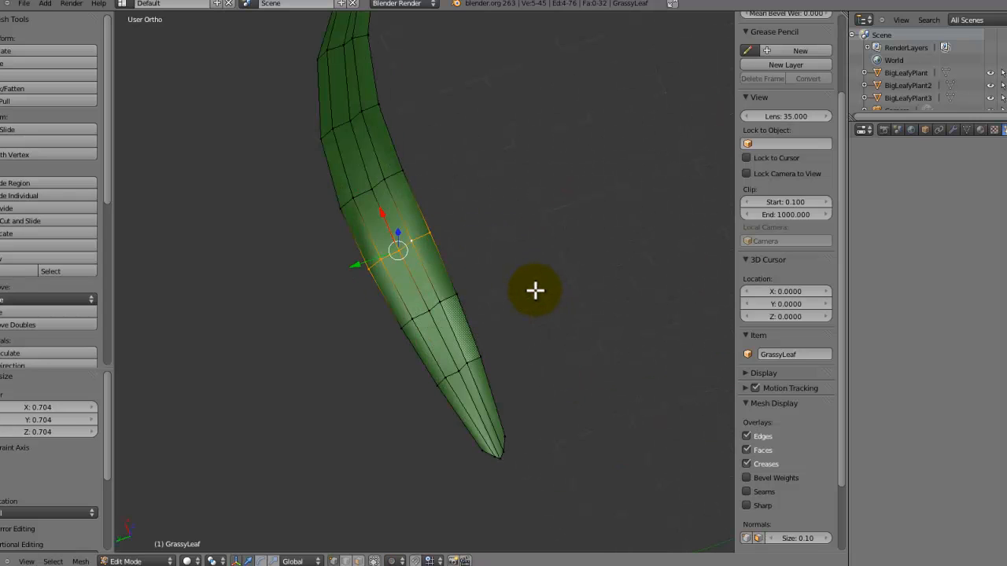
{"action": "key", "text": "s"}
{"action": "left_click", "coordinate": [492, 289]}
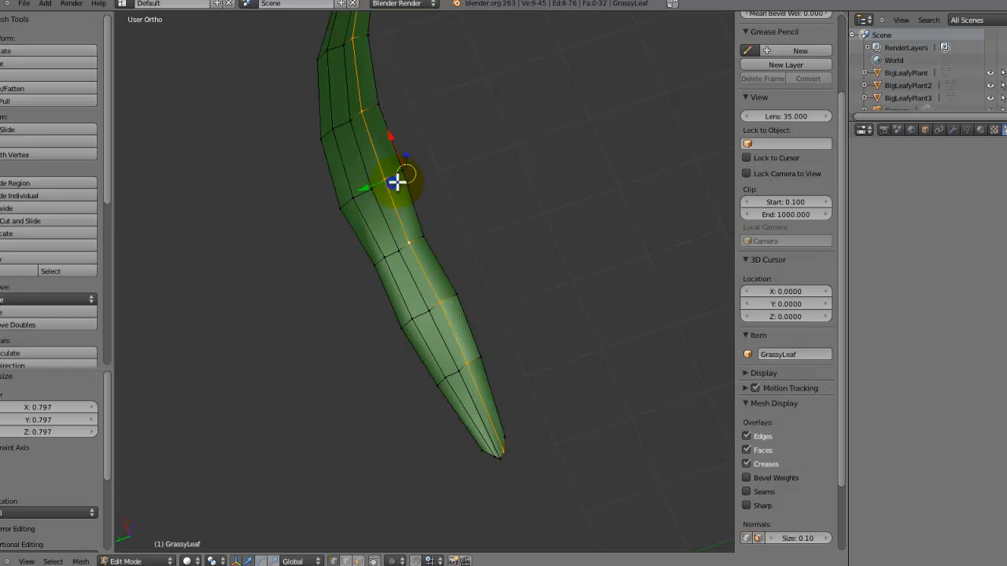
{"action": "key", "text": "s"}
{"action": "left_click", "coordinate": [394, 178]}
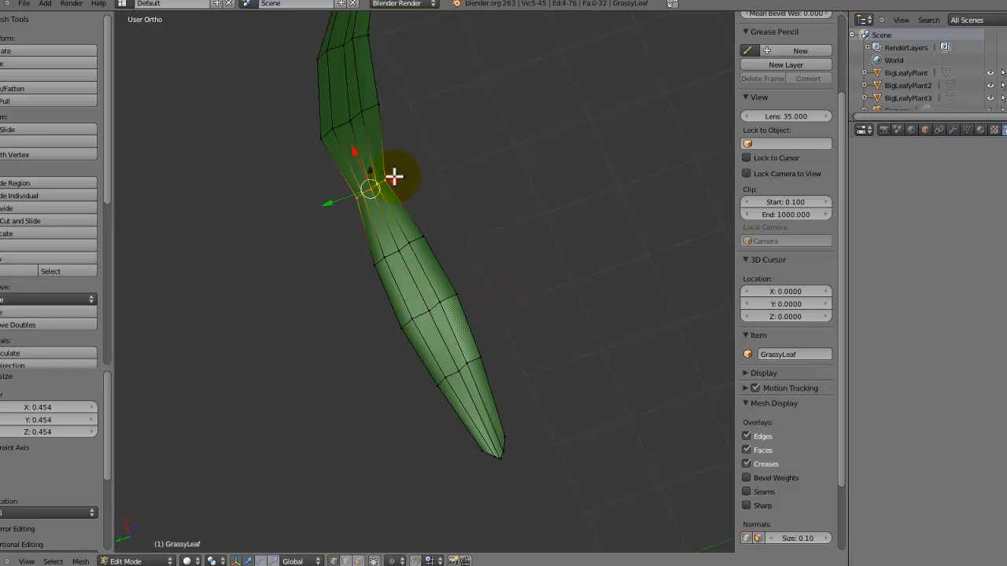
{"action": "key", "text": "s"}
{"action": "left_click", "coordinate": [371, 124]}
{"action": "key", "text": "s"}
{"action": "left_click", "coordinate": [370, 62]}
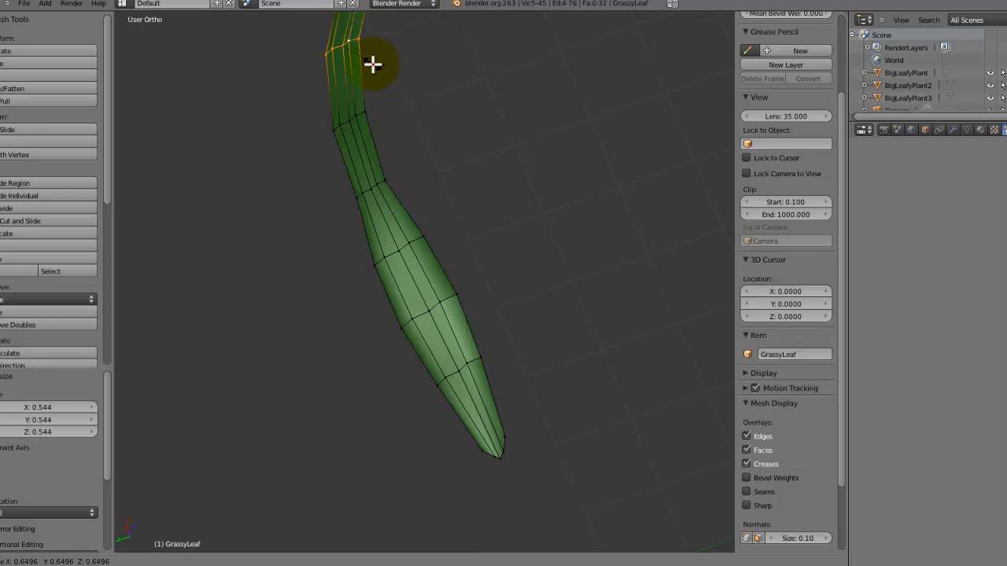
Widen the pinched middle loop by 1.394, taper the loops towards the leaf's tip using 0.673 and 0.332, and shrink the tip
{"action": "middle_click_drag", "start_coordinate": [371, 63], "coordinate": [503, 235]}
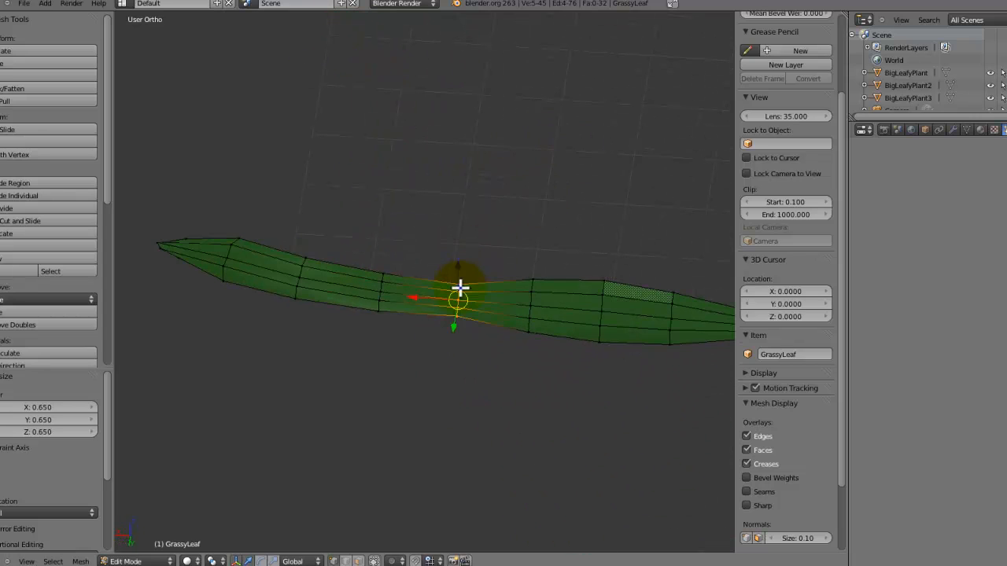
{"action": "key", "text": "s"}
{"action": "left_click", "coordinate": [296, 260]}
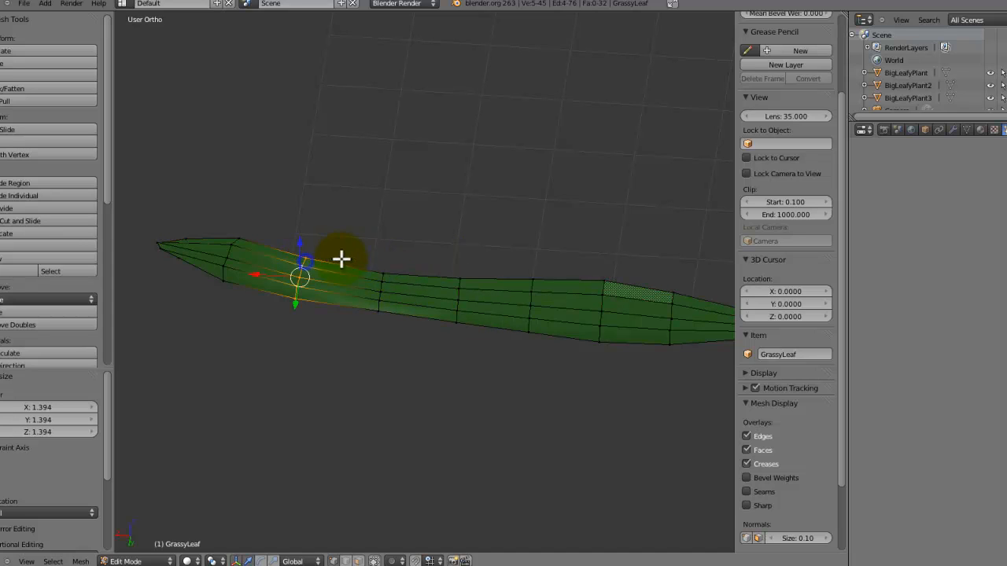
{"action": "key", "text": "s"}
{"action": "left_click", "coordinate": [315, 251]}
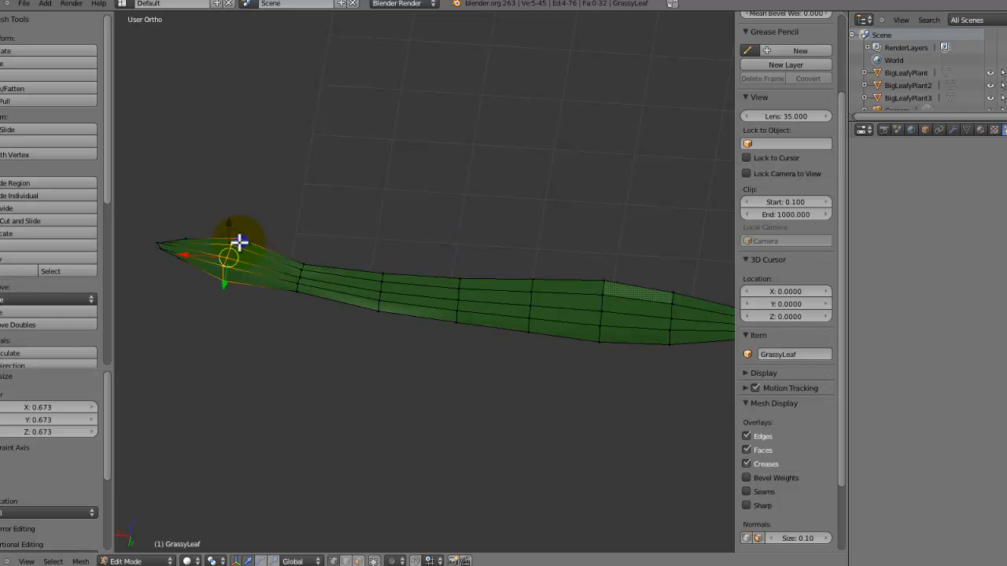
{"action": "key", "text": "s"}
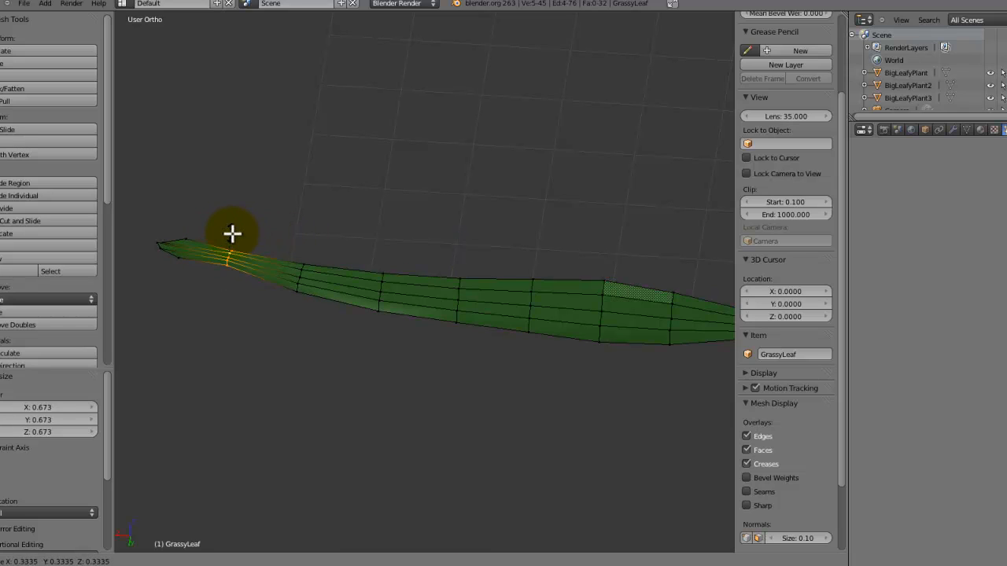
{"action": "left_click", "coordinate": [236, 234]}
{"action": "key", "text": "s"}
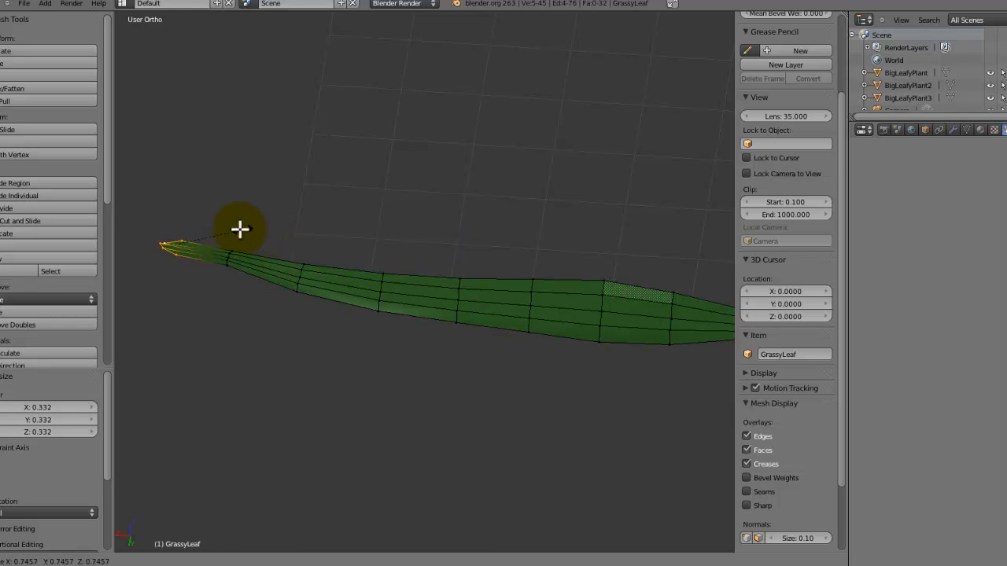
{"action": "left_click", "coordinate": [204, 223]}
{"action": "key", "text": "Tab"}
Select the Sphere mound and examine the plant with its narrowed leaves
{"action": "middle_click_drag", "start_coordinate": [596, 235], "coordinate": [132, 360], "text": "shift"}
{"action": "scroll", "coordinate": [483, 234], "scroll_direction": "down", "scroll_amount": 4}
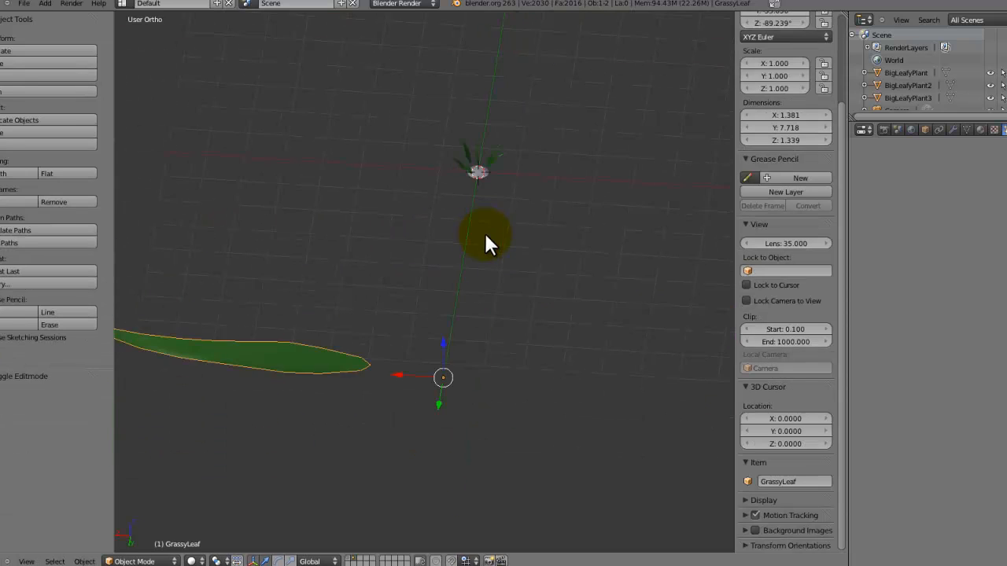
{"action": "scroll", "coordinate": [444, 284], "scroll_direction": "up", "scroll_amount": 2}
{"action": "middle_click_drag", "start_coordinate": [499, 225], "coordinate": [570, 312], "text": "shift"}
{"action": "scroll", "coordinate": [443, 284], "scroll_direction": "up", "scroll_amount": 4}
{"action": "right_click", "coordinate": [529, 330]}
{"action": "key", "text": "Tab"}
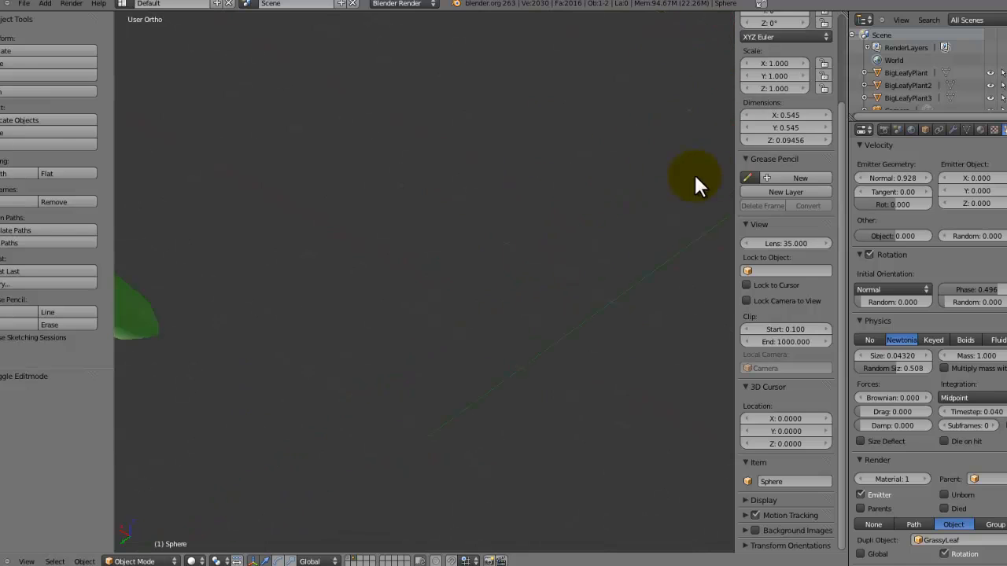
Select the whole GrassyLeaf mesh in Edit Mode and move it in top view until its base sits close to the object's origin
{"action": "key", "text": "Tab"}
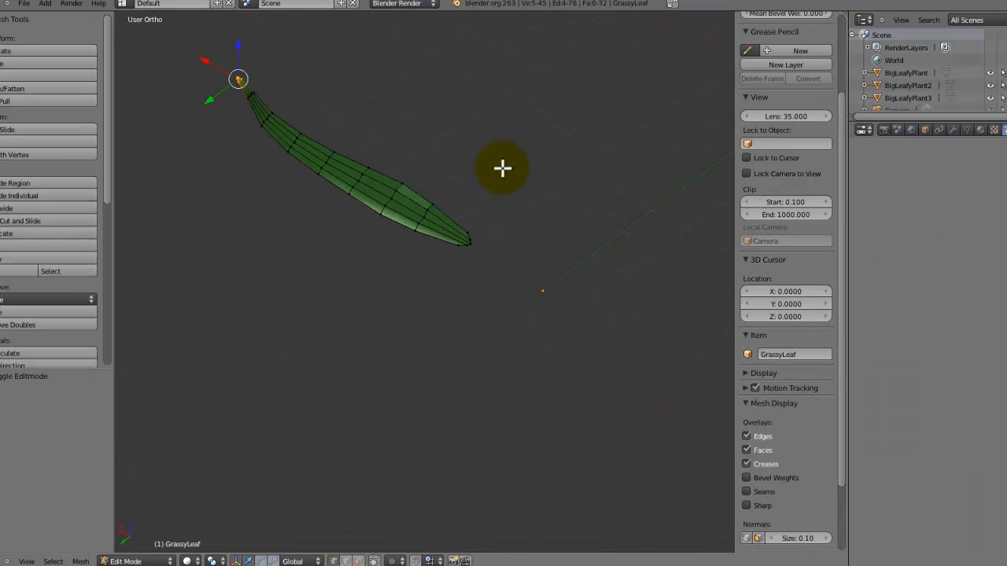
{"action": "key", "text": "KP_7"}
{"action": "key", "text": "a"}
{"action": "key", "text": "g"}
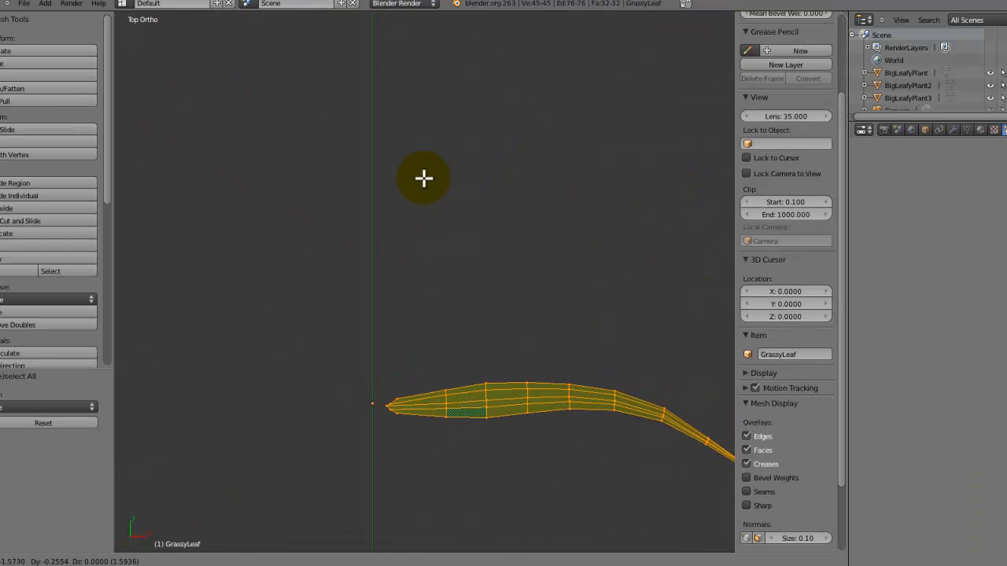
{"action": "left_click", "coordinate": [417, 175]}
{"action": "scroll", "coordinate": [411, 299], "scroll_direction": "up", "scroll_amount": 1}
Select the group of vertices at the leaf's base and snap the 3D cursor to them
{"action": "key", "text": "a"}
{"action": "key", "text": "b"}
{"action": "left_click_drag", "start_coordinate": [391, 388], "coordinate": [346, 461]}
{"action": "key", "text": "shift+s"}
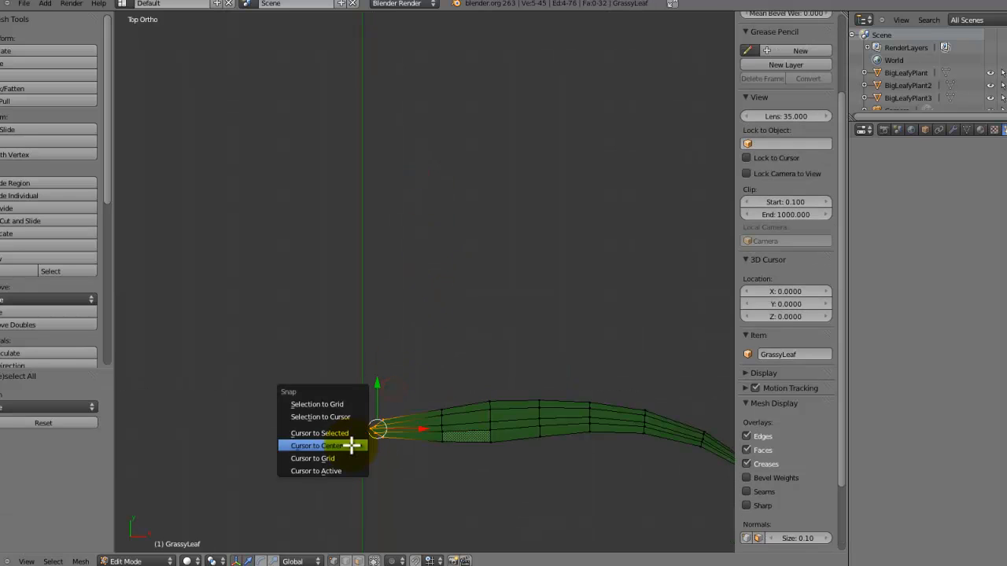
{"action": "left_click", "coordinate": [353, 433]}
{"action": "key", "text": "Tab"}
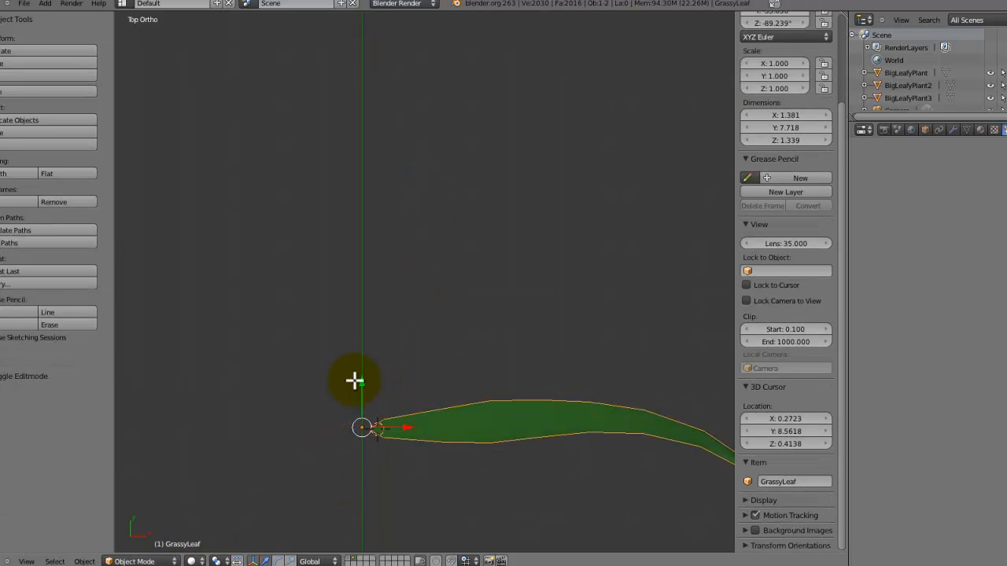
Select only the end vertex at the leaf's base in Edit Mode and snap the 3D cursor to it
{"action": "key", "text": "Tab"}
{"action": "scroll", "coordinate": [354, 381], "scroll_direction": "up", "scroll_amount": 3}
{"action": "middle_click_drag", "start_coordinate": [434, 283], "coordinate": [492, 165], "text": "shift"}
{"action": "middle_click_drag", "start_coordinate": [426, 376], "coordinate": [529, 158], "text": "shift"}
{"action": "scroll", "coordinate": [532, 144], "scroll_direction": "up", "scroll_amount": 3}
{"action": "right_click", "coordinate": [528, 141]}
{"action": "key", "text": "shift+s"}
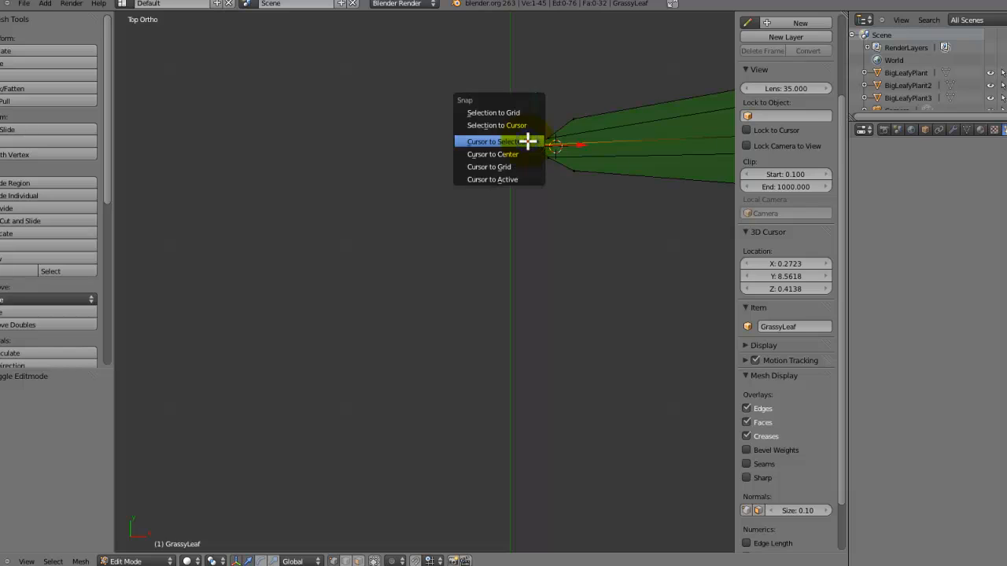
{"action": "left_click", "coordinate": [527, 142]}
Set the GrassyLeaf object's origin to the 3D cursor in Object Mode
{"action": "key", "text": "Tab"}
{"action": "left_click", "coordinate": [84, 560]}
{"action": "mouse_move", "coordinate": [118, 505]}
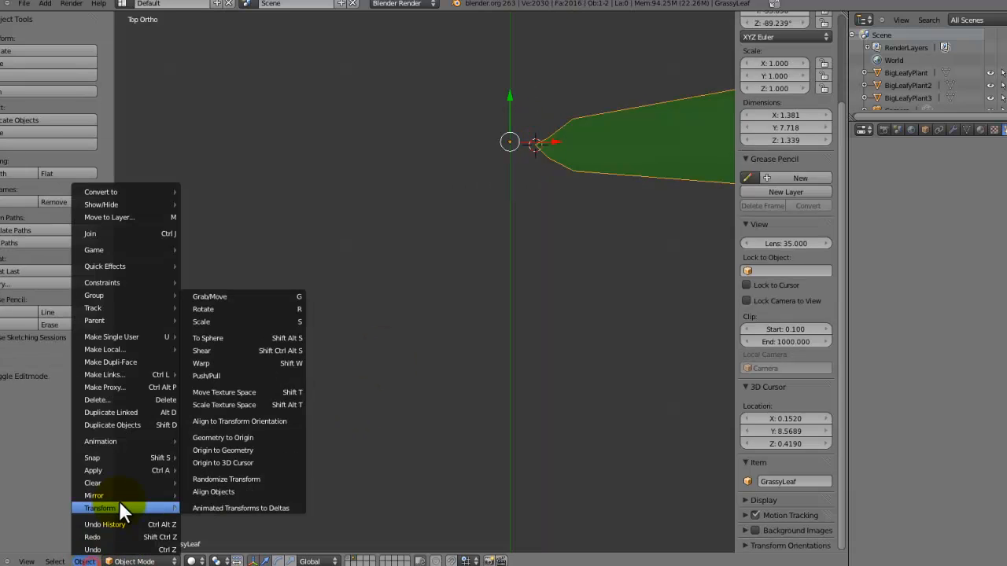
{"action": "left_click", "coordinate": [225, 462]}
{"action": "scroll", "coordinate": [466, 317], "scroll_direction": "down", "scroll_amount": 4}
{"action": "middle_click_drag", "start_coordinate": [469, 317], "coordinate": [438, 173], "text": "shift"}
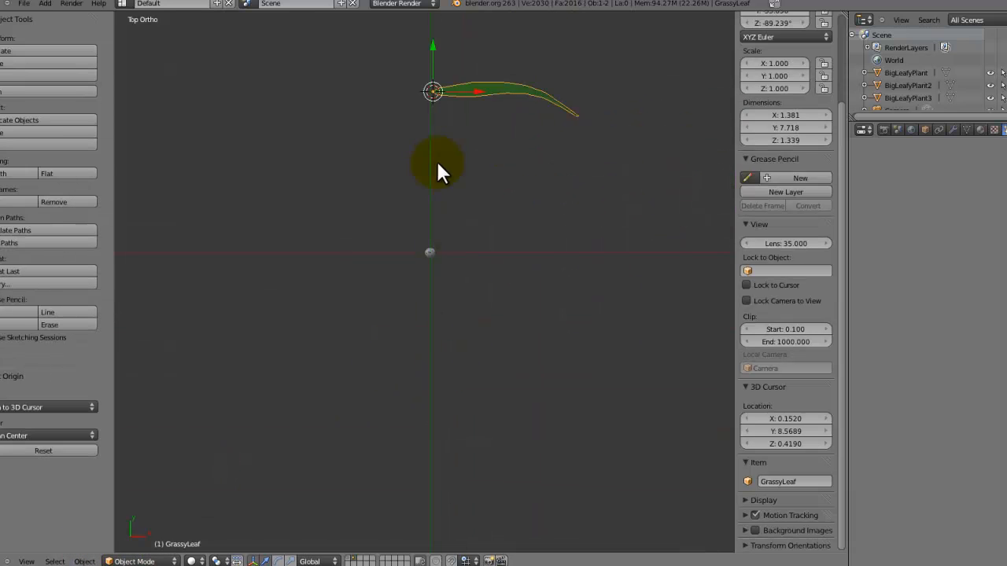
Select the emitter sphere and set its hair particles' size to 0.06879
{"action": "scroll", "coordinate": [437, 236], "scroll_direction": "down", "scroll_amount": 3}
{"action": "middle_click_drag", "start_coordinate": [432, 268], "coordinate": [464, 285]}
{"action": "right_click", "coordinate": [409, 313]}
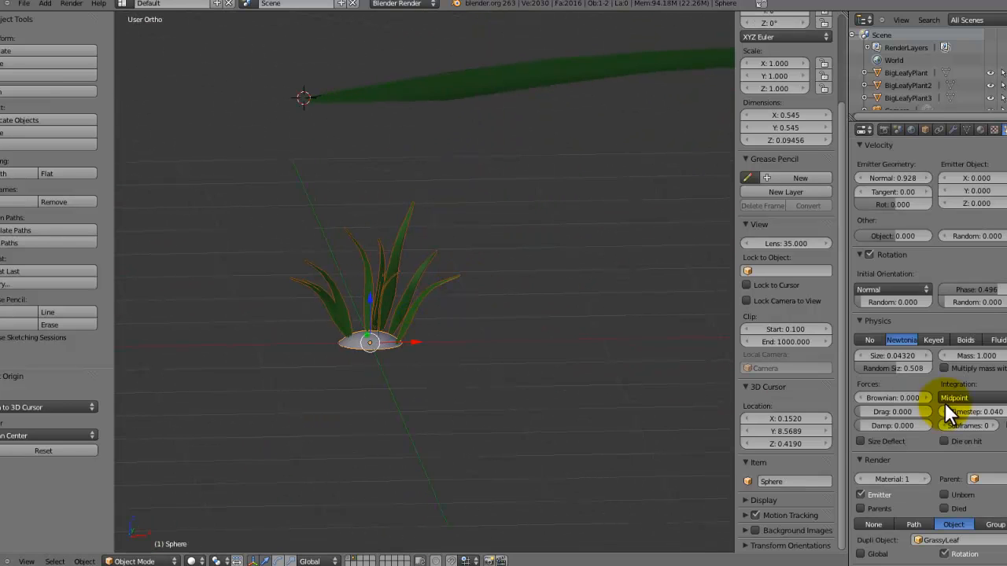
{"action": "left_click_drag", "start_coordinate": [888, 355], "coordinate": [892, 350]}
{"action": "middle_click_drag", "start_coordinate": [501, 386], "coordinate": [477, 411]}
Shrink the sphere's mesh in Edit Mode horizontally to about 0.213 across and vertically by a factor of 0.61
{"action": "key", "text": "Tab"}
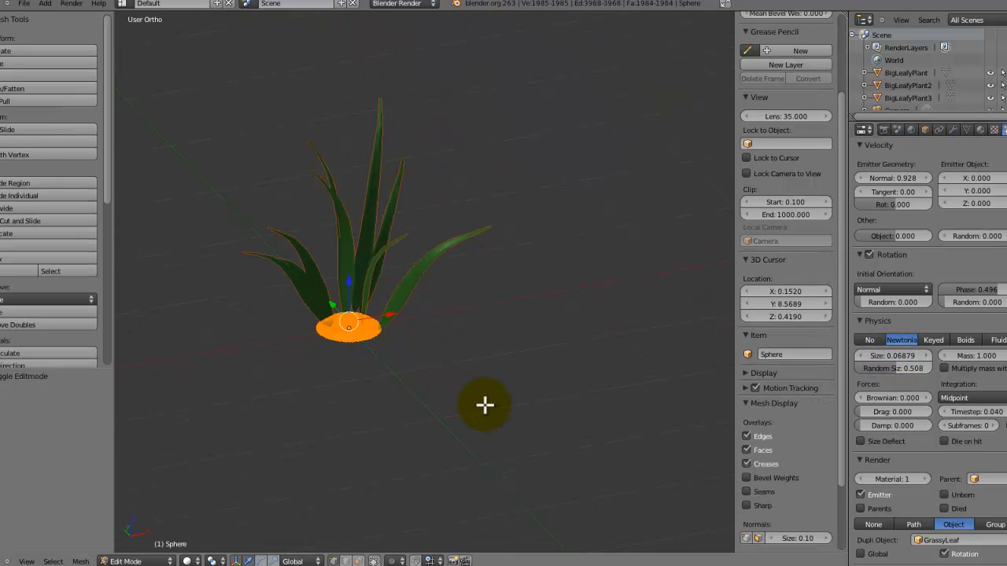
{"action": "key", "text": "a"}
{"action": "key", "text": "a"}
{"action": "key", "text": "s"}
{"action": "key", "text": "shift+z"}
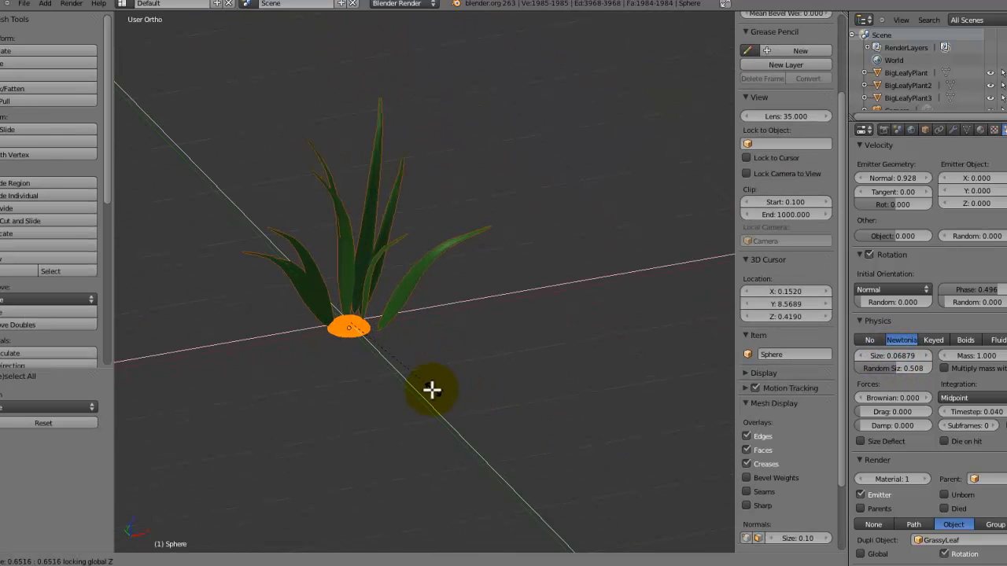
{"action": "left_click", "coordinate": [390, 373]}
{"action": "key", "text": "s"}
{"action": "key", "text": "z"}
{"action": "left_click", "coordinate": [385, 363]}
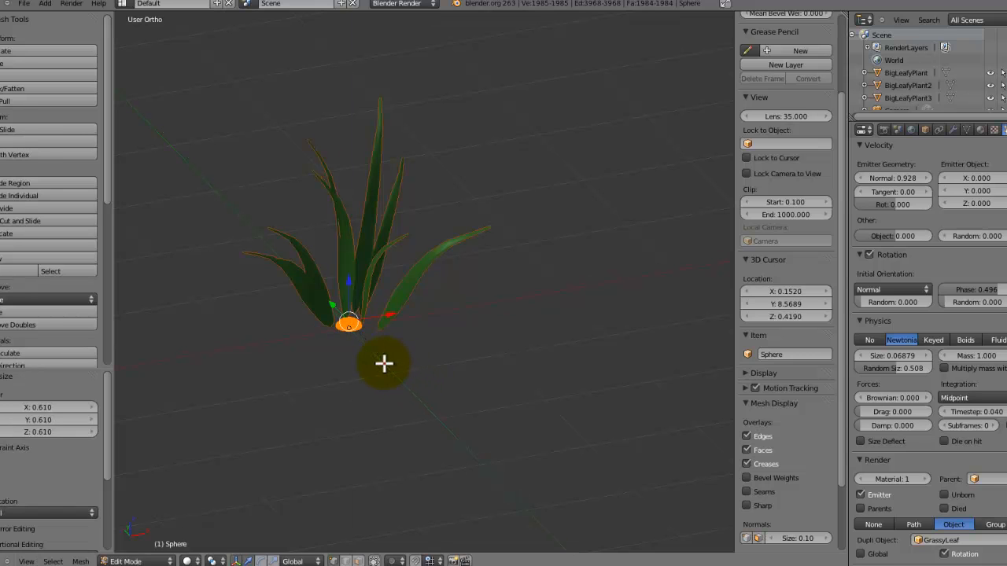
{"action": "key", "text": "Tab"}
Select the GrassyLeaf object and rotate it about 36° around the global Y axis in top view
{"action": "middle_click_drag", "start_coordinate": [386, 361], "coordinate": [276, 442]}
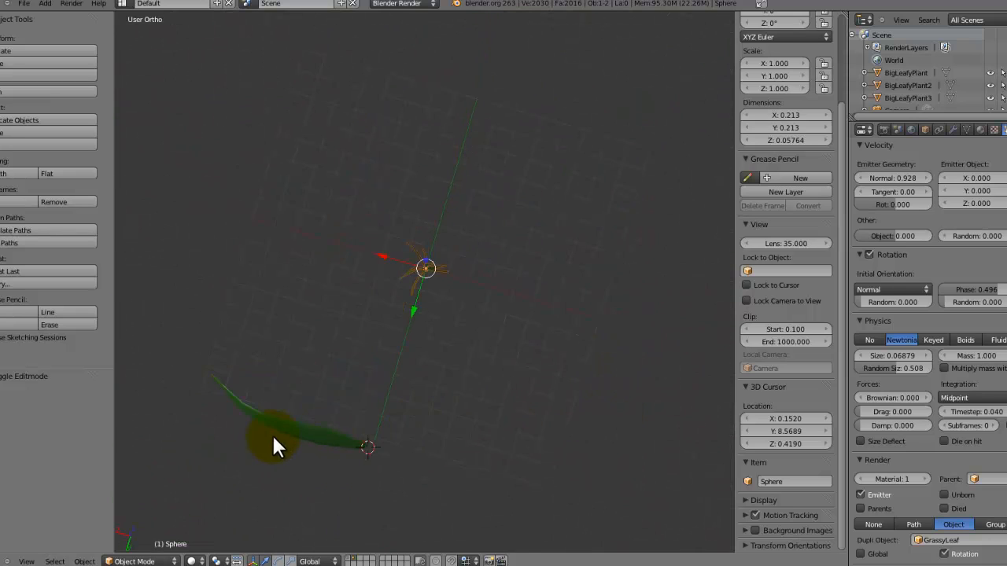
{"action": "right_click", "coordinate": [373, 431]}
{"action": "key", "text": "KP_7"}
{"action": "scroll", "coordinate": [375, 425], "scroll_direction": "up", "scroll_amount": 7}
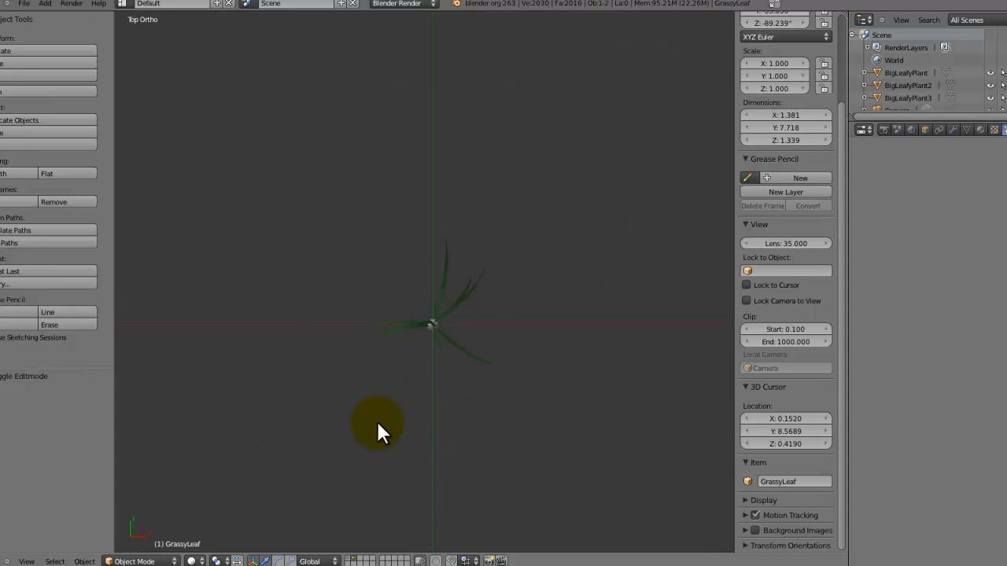
{"action": "key", "text": "g"}
{"action": "key", "text": "x"}
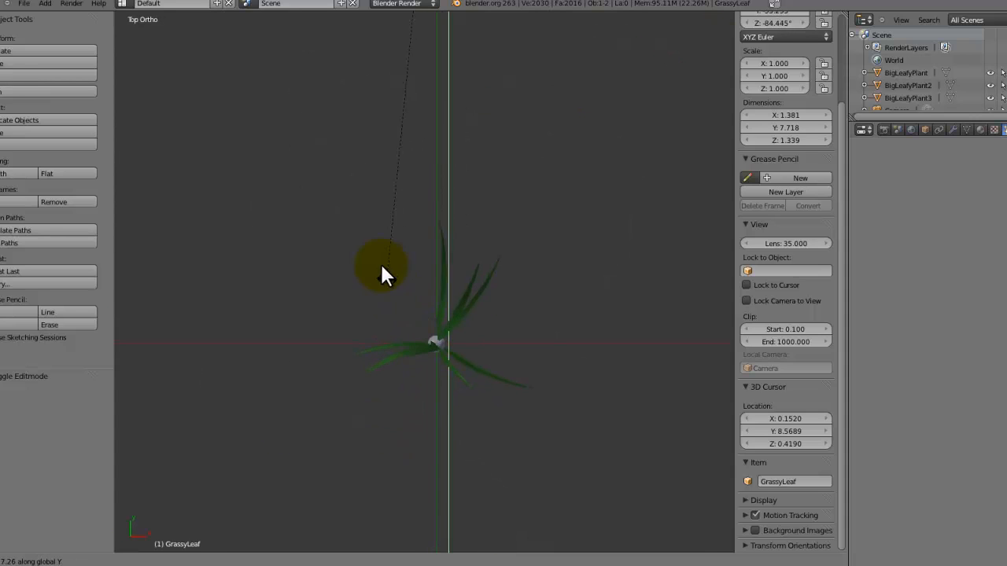
{"action": "key", "text": "r"}
{"action": "left_click", "coordinate": [163, 65]}
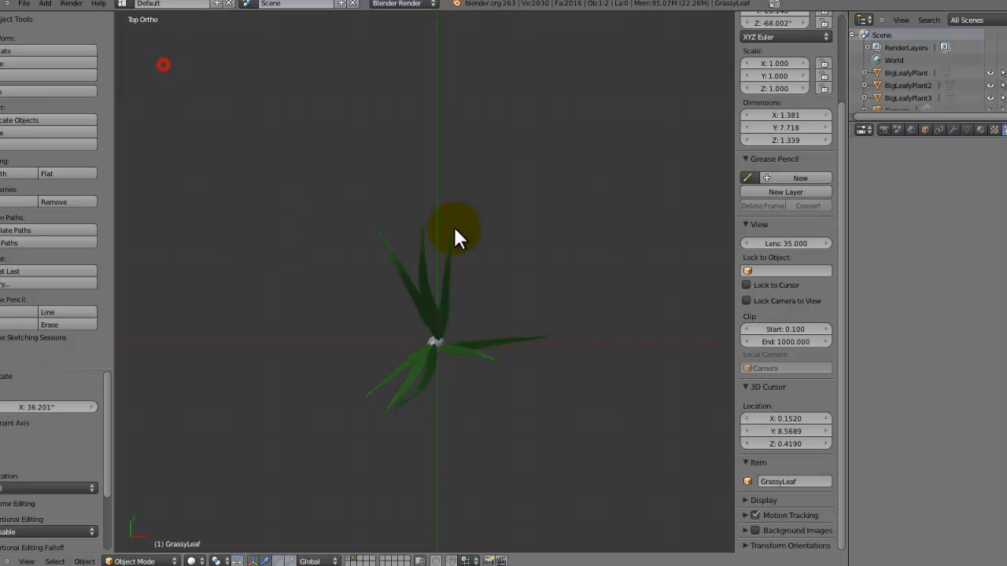
Rotate GrassyLeaf about 27° around the global Y axis and around global Z by about 4° and 10°
{"action": "key", "text": "r"}
{"action": "key", "text": "y"}
{"action": "left_click", "coordinate": [202, 195]}
{"action": "key", "text": "r"}
{"action": "key", "text": "z"}
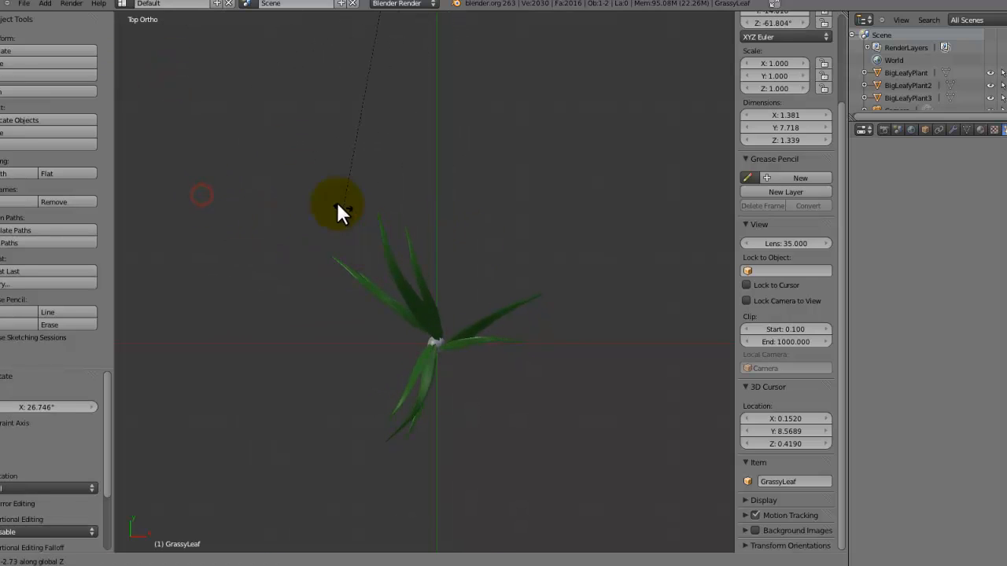
{"action": "left_click", "coordinate": [407, 356]}
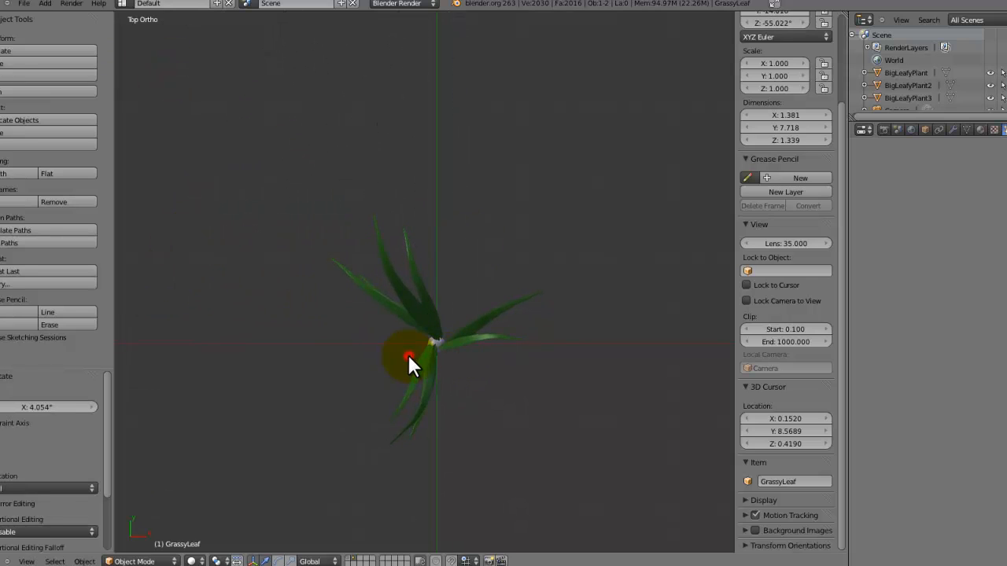
{"action": "key", "text": "r"}
{"action": "key", "text": "z"}
{"action": "left_click", "coordinate": [524, 341]}
Rotate GrassyLeaf about -7° around global X, 43° around global Y and another -16° around global X
{"action": "key", "text": "r"}
{"action": "key", "text": "x"}
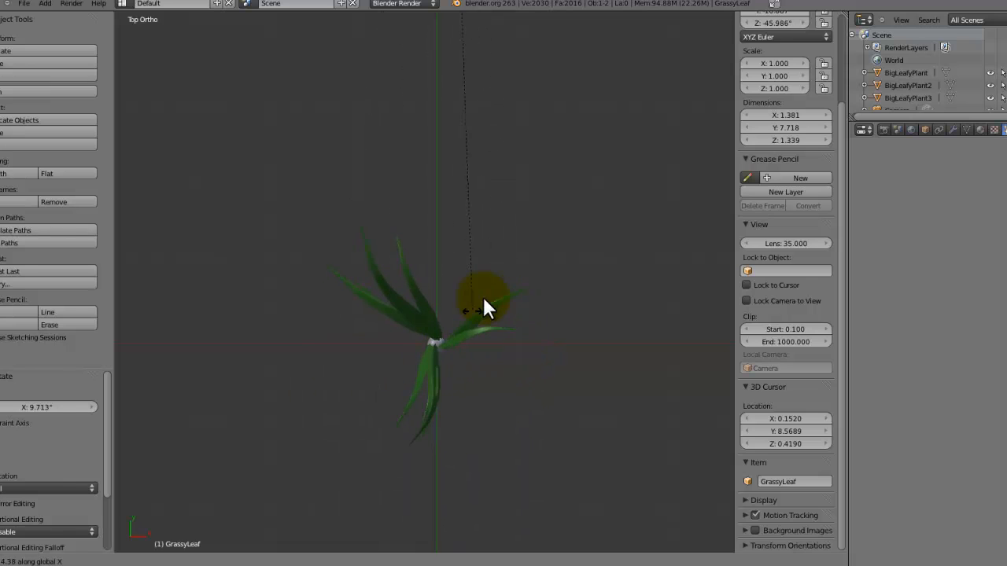
{"action": "left_click", "coordinate": [574, 213]}
{"action": "key", "text": "r"}
{"action": "key", "text": "y"}
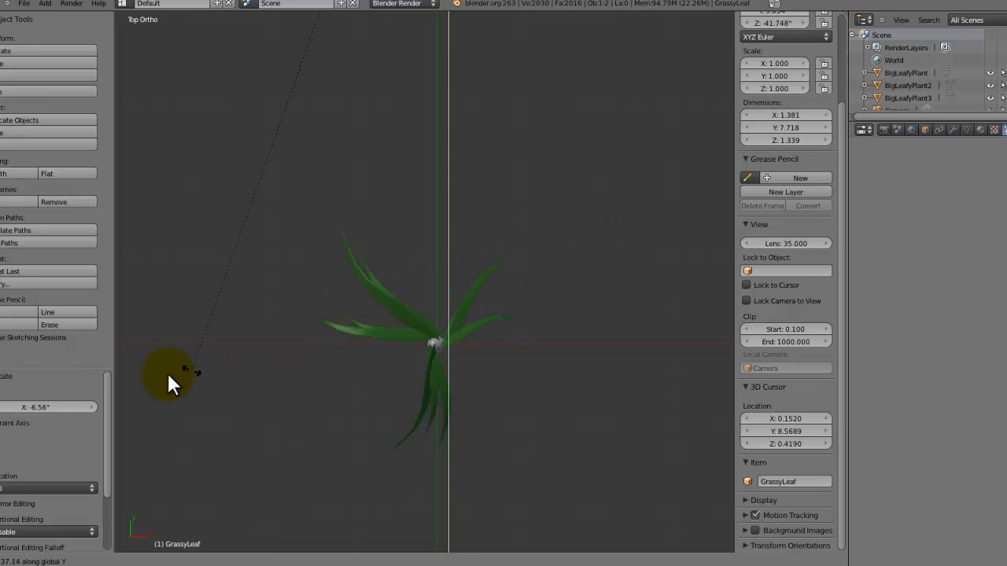
{"action": "left_click", "coordinate": [90, 385]}
{"action": "key", "text": "r"}
{"action": "key", "text": "x"}
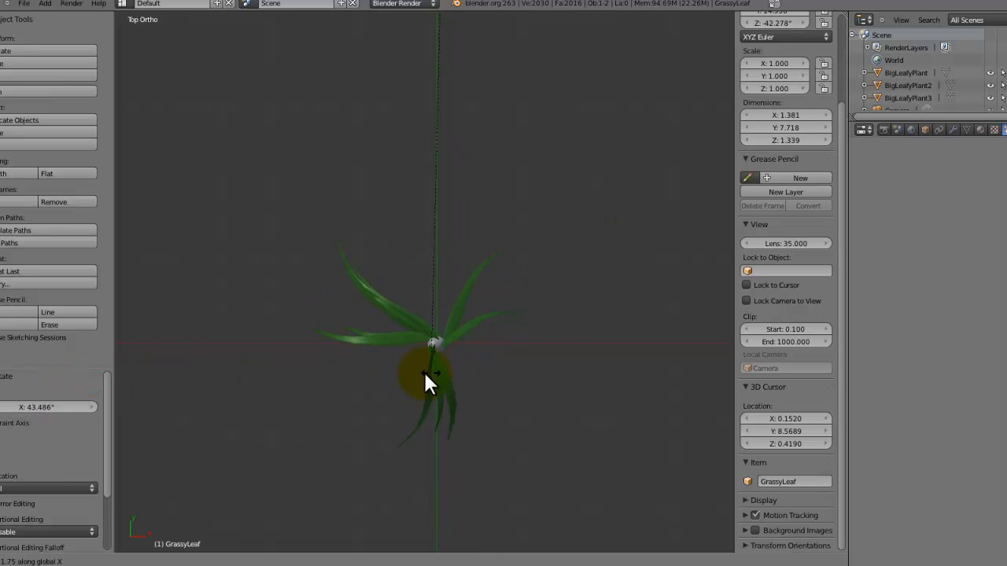
{"action": "left_click", "coordinate": [625, 254]}
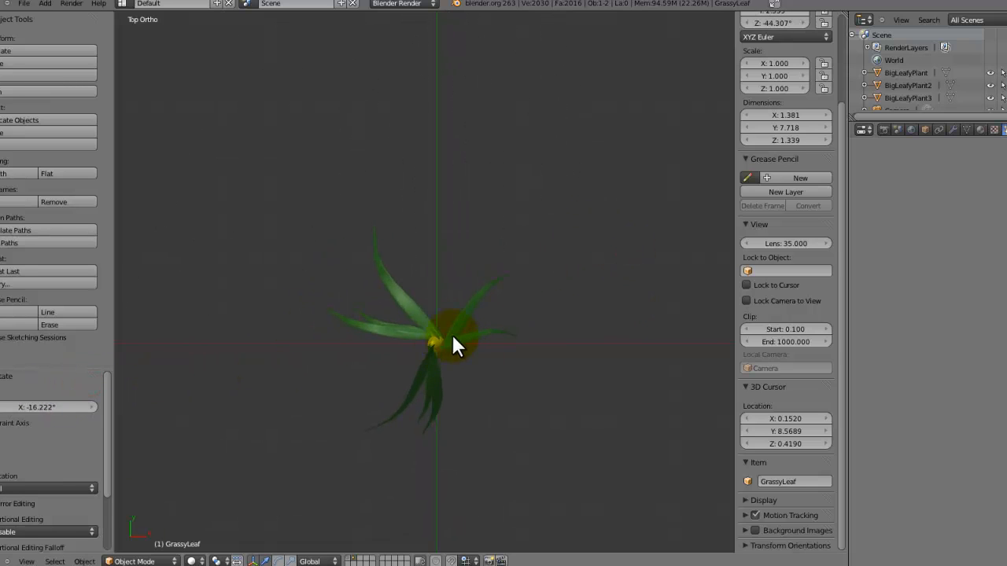
Rotate GrassyLeaf about -97° around the global Y axis in front view
{"action": "middle_click_drag", "start_coordinate": [453, 337], "coordinate": [465, 222]}
{"action": "key", "text": "KP_1"}
{"action": "key", "text": "r"}
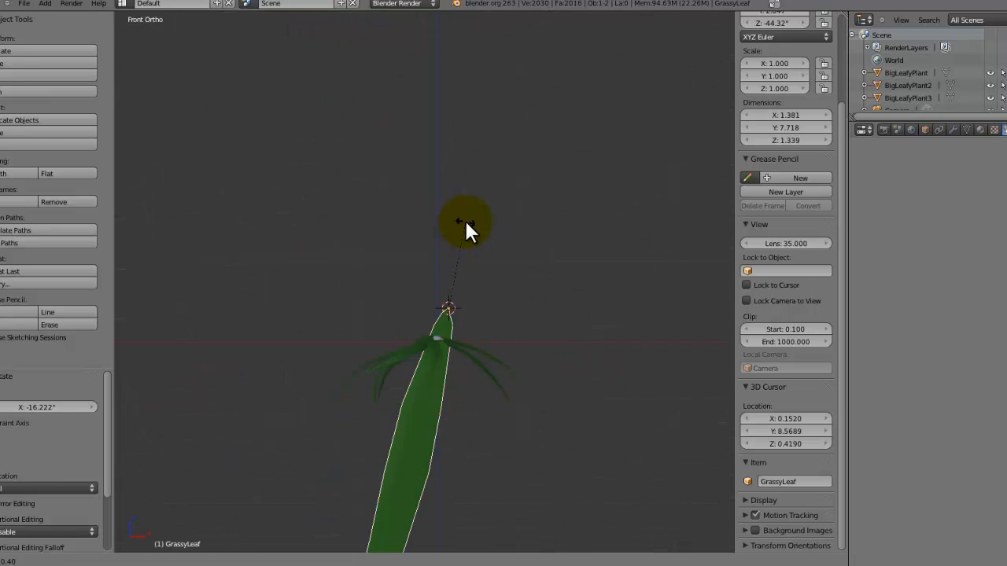
{"action": "key", "text": "y"}
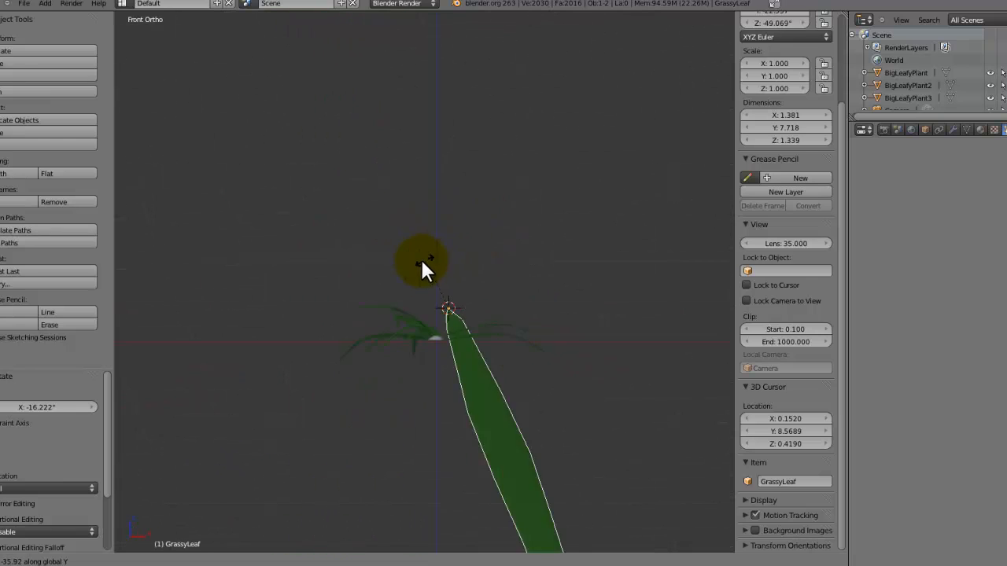
{"action": "left_click", "coordinate": [254, 299]}
{"action": "mouse_move", "coordinate": [488, 427]}
{"action": "middle_mouse_down"}
{"action": "mouse_move", "coordinate": [570, 504]}
{"action": "mouse_move", "coordinate": [525, 442]}
{"action": "middle_mouse_up"}
Rotate GrassyLeaf about -25.5° around the global X axis in top view
{"action": "key", "text": "KP_7"}
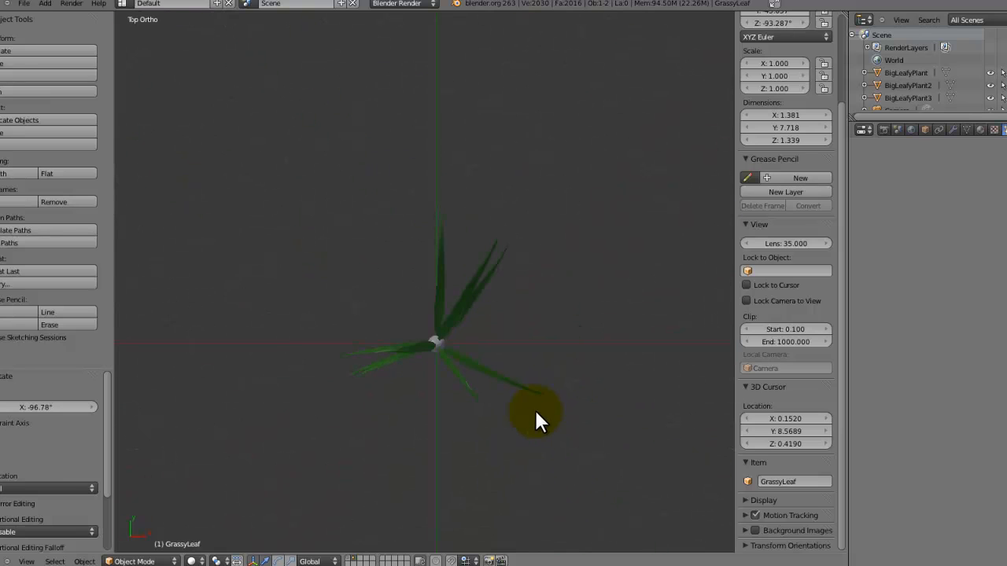
{"action": "key", "text": "r"}
{"action": "key", "text": "x"}
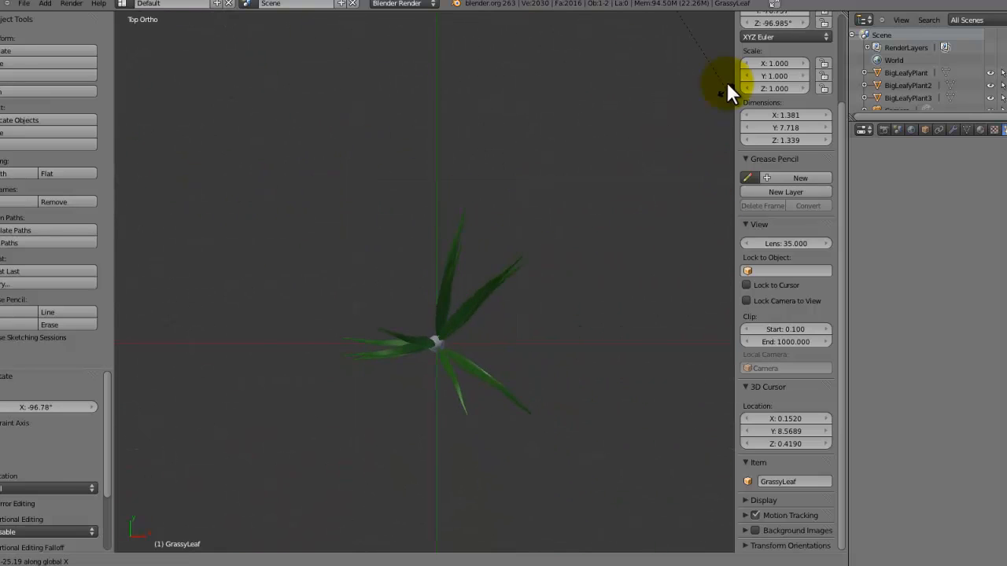
{"action": "left_click", "coordinate": [724, 80]}
{"action": "key", "text": "r"}
{"action": "left_click", "coordinate": [575, 243]}
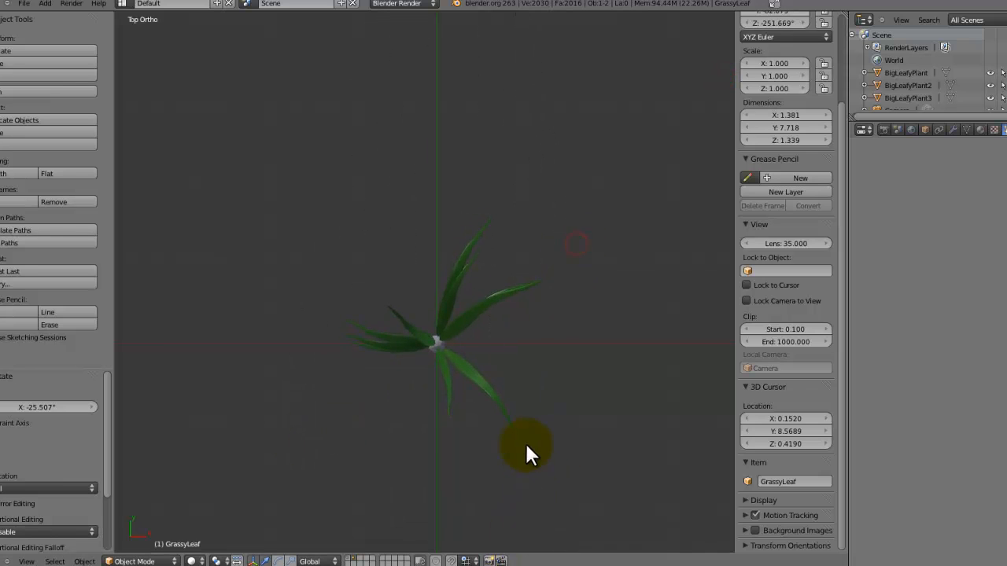
Rotate GrassyLeaf a further -18.6° around global X and about -0.6° around global Z, judging the plant in perspective
{"action": "middle_click_drag", "start_coordinate": [525, 442], "coordinate": [580, 285]}
{"action": "key", "text": "r"}
{"action": "key", "text": "x"}
{"action": "left_click", "coordinate": [601, 202]}
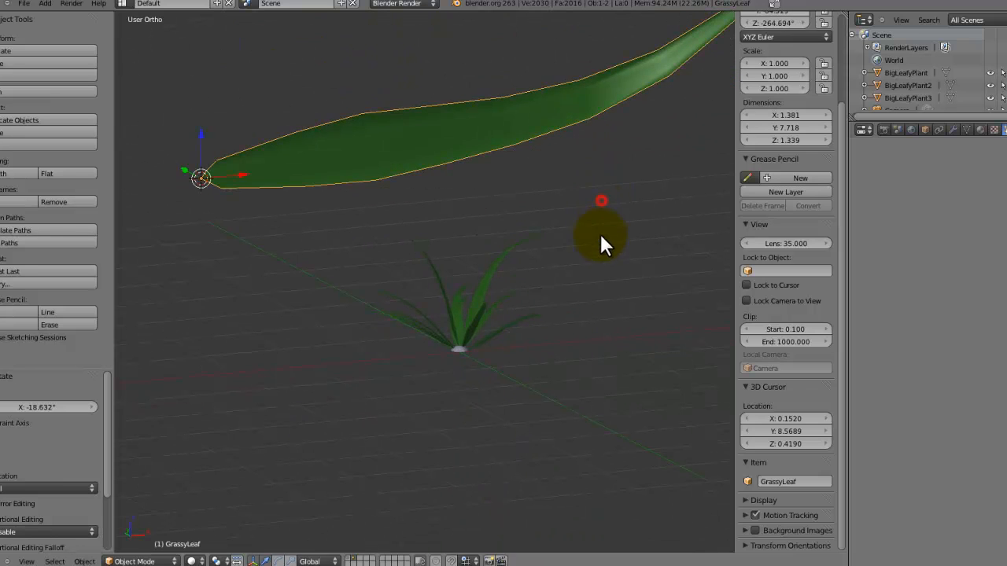
{"action": "key", "text": "r"}
{"action": "key", "text": "z"}
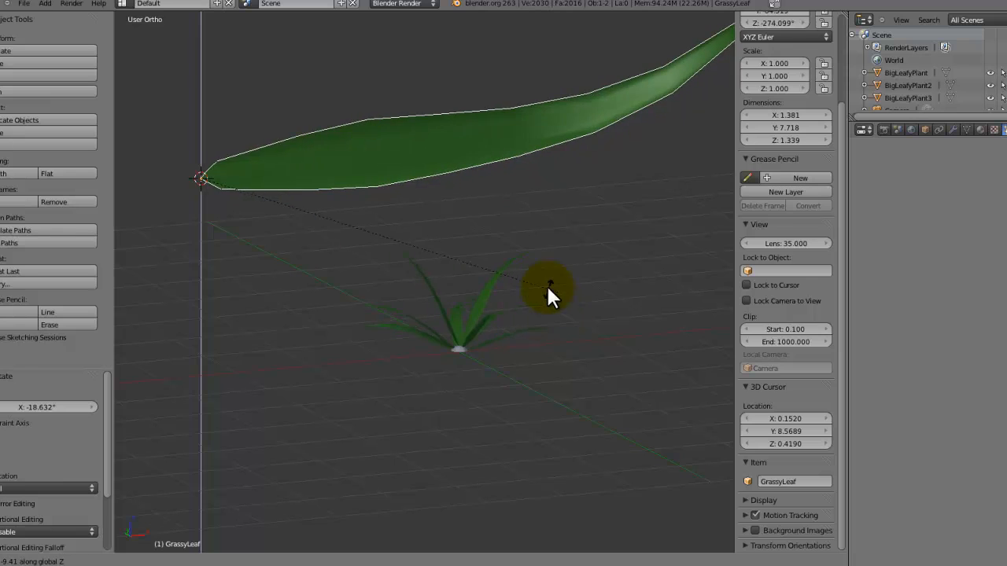
{"action": "left_click", "coordinate": [506, 222]}
Try a higher hair count on the emitter sphere, set its emission number to 10 and save over the existing project file
{"action": "middle_click_drag", "start_coordinate": [504, 221], "coordinate": [399, 167]}
{"action": "right_click", "coordinate": [469, 392]}
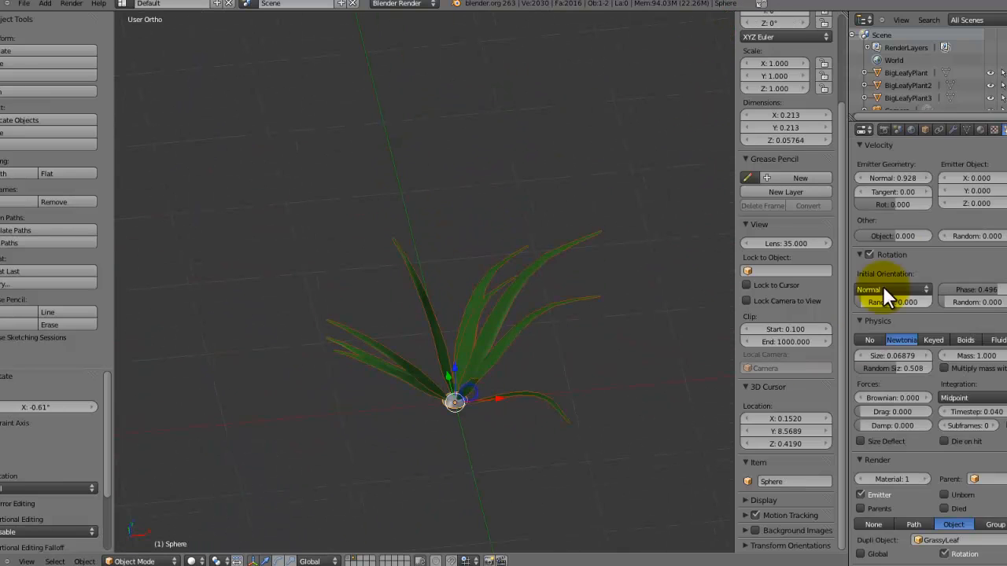
{"action": "scroll", "coordinate": [938, 276], "scroll_direction": "up", "scroll_amount": 8}
{"action": "left_click", "coordinate": [926, 289]}
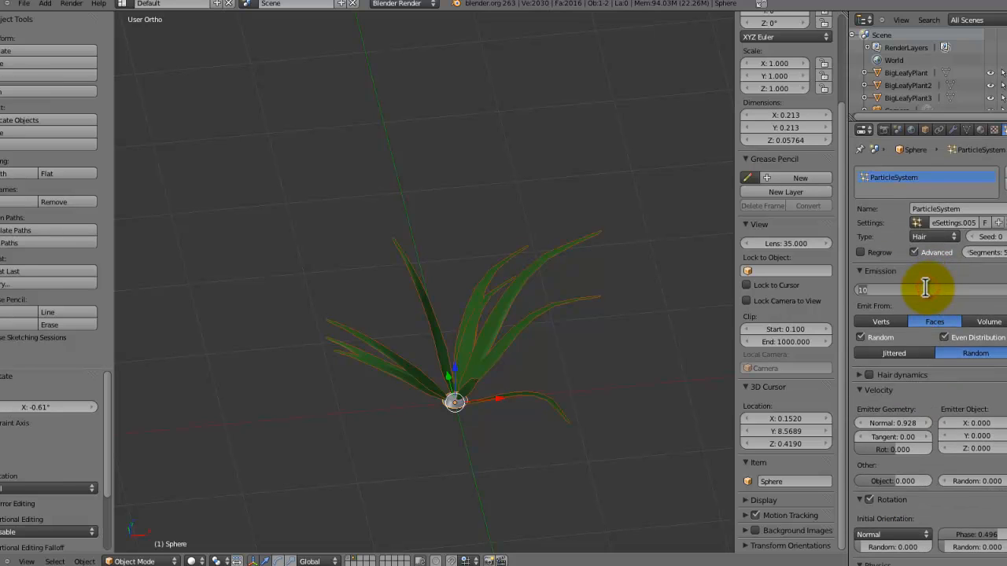
{"action": "key", "text": "Return"}
{"action": "middle_click_drag", "start_coordinate": [676, 204], "coordinate": [837, 307]}
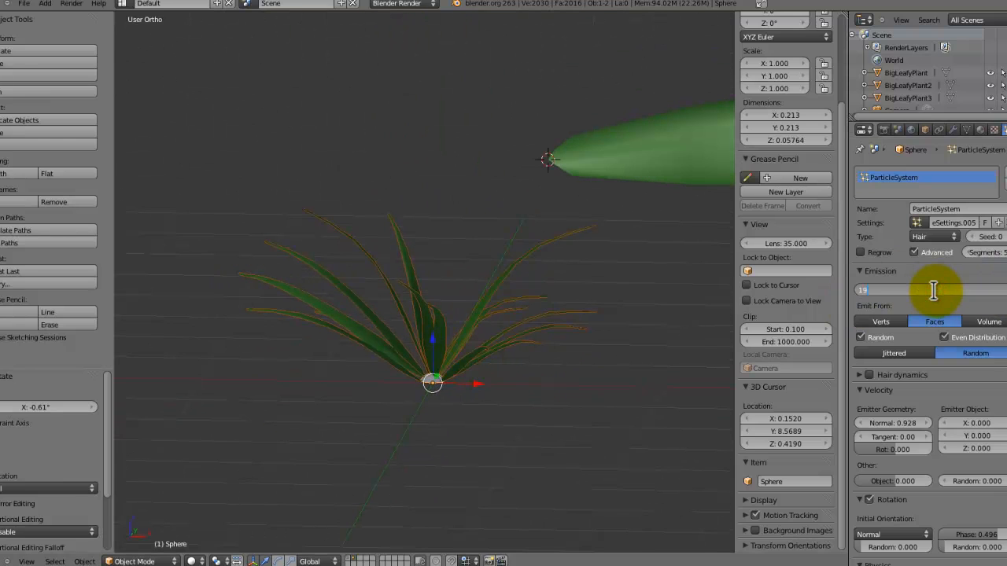
{"action": "type", "text": "0"}
{"action": "key", "text": "Return"}
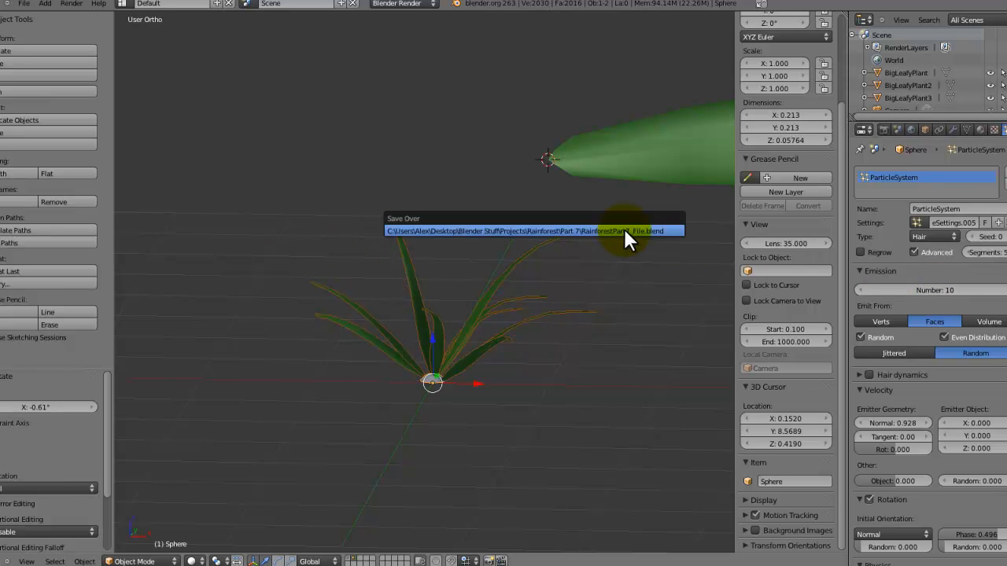
{"action": "right_click", "coordinate": [623, 229]}
Duplicate the plant's emitter sphere and position the copy along the global X axis, clear of the original
{"action": "middle_click_drag", "start_coordinate": [535, 197], "coordinate": [465, 228]}
{"action": "key", "text": "shift+d"}
{"action": "key", "text": "x"}
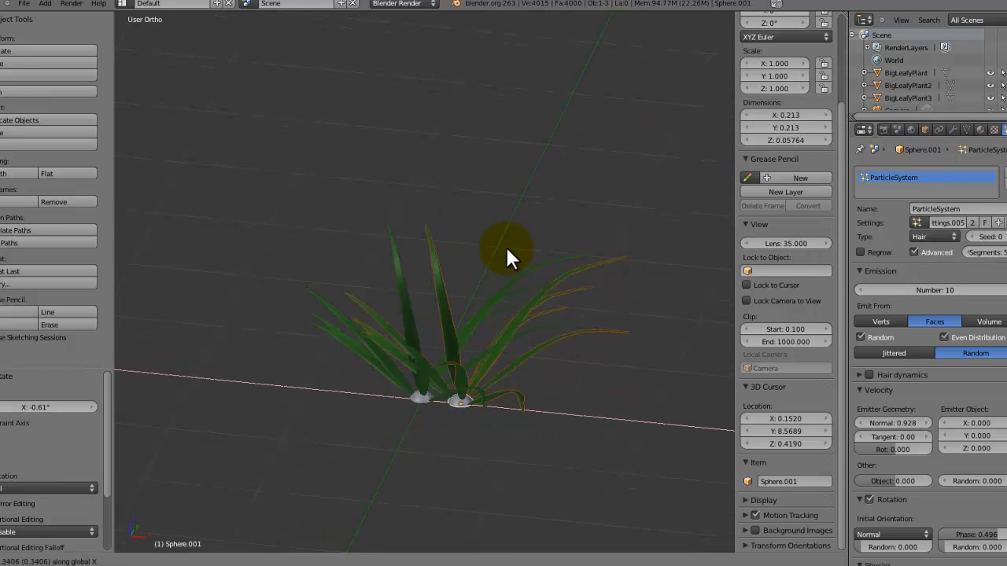
{"action": "left_click", "coordinate": [635, 265]}
{"action": "middle_click_drag", "start_coordinate": [593, 256], "coordinate": [380, 200], "text": "shift"}
{"action": "scroll", "coordinate": [380, 199], "scroll_direction": "down", "scroll_amount": 3}
{"action": "key", "text": "g"}
{"action": "key", "text": "x"}
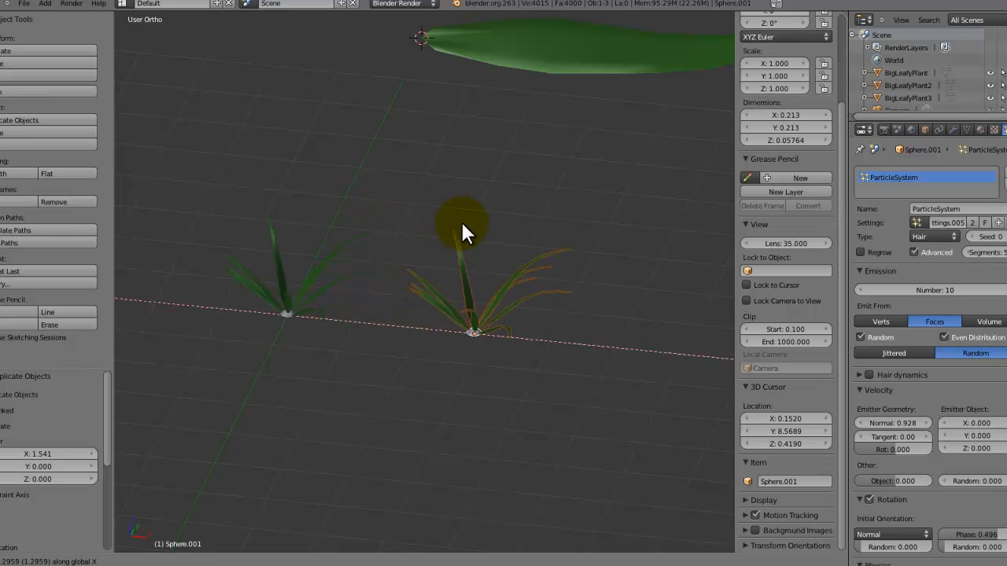
{"action": "left_click", "coordinate": [461, 223]}
Try an emission number of 15 on the duplicate's shared particle settings and return it to 10
{"action": "left_click", "coordinate": [935, 290]}
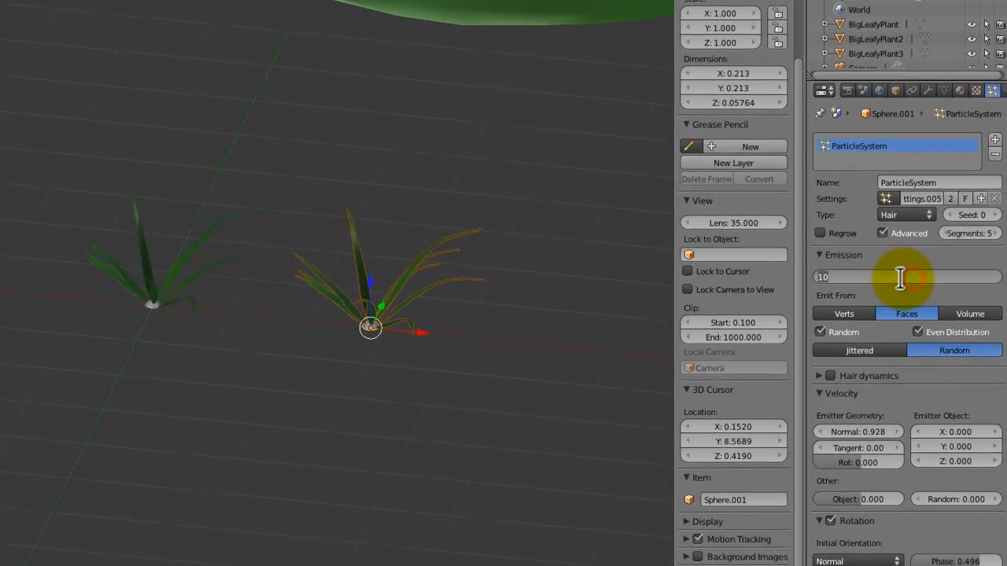
{"action": "type", "text": "15"}
{"action": "key", "text": "Return"}
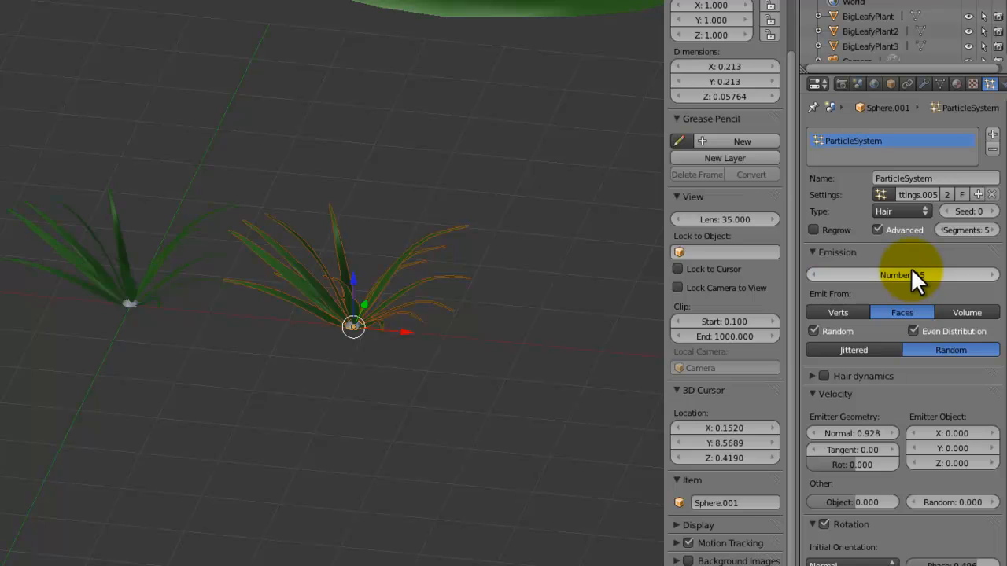
{"action": "left_click", "coordinate": [908, 269]}
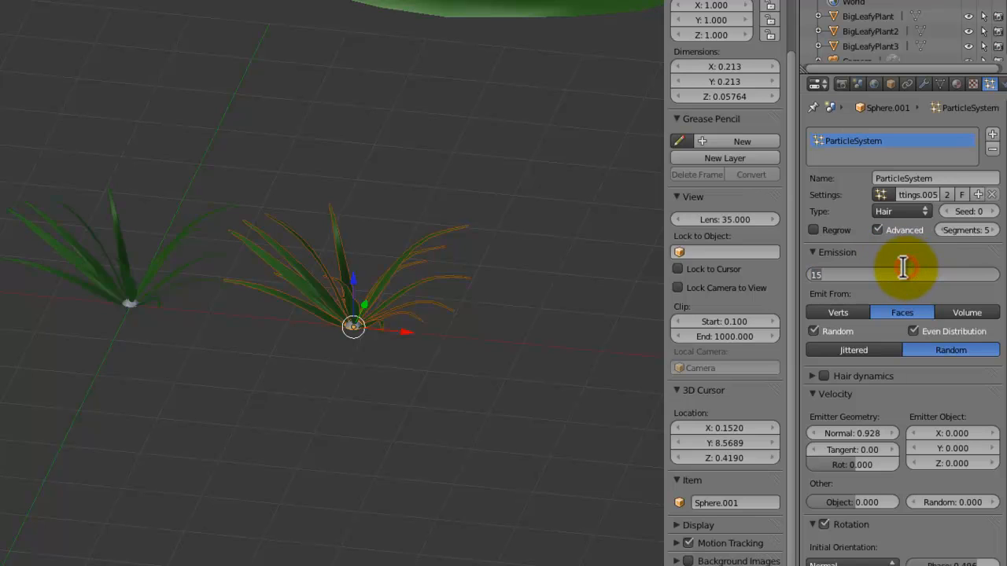
{"action": "type", "text": "10"}
{"action": "key", "text": "Return"}
Make the duplicate's particle settings single-user, with seed 1 and an emission number of 15
{"action": "left_click", "coordinate": [945, 193]}
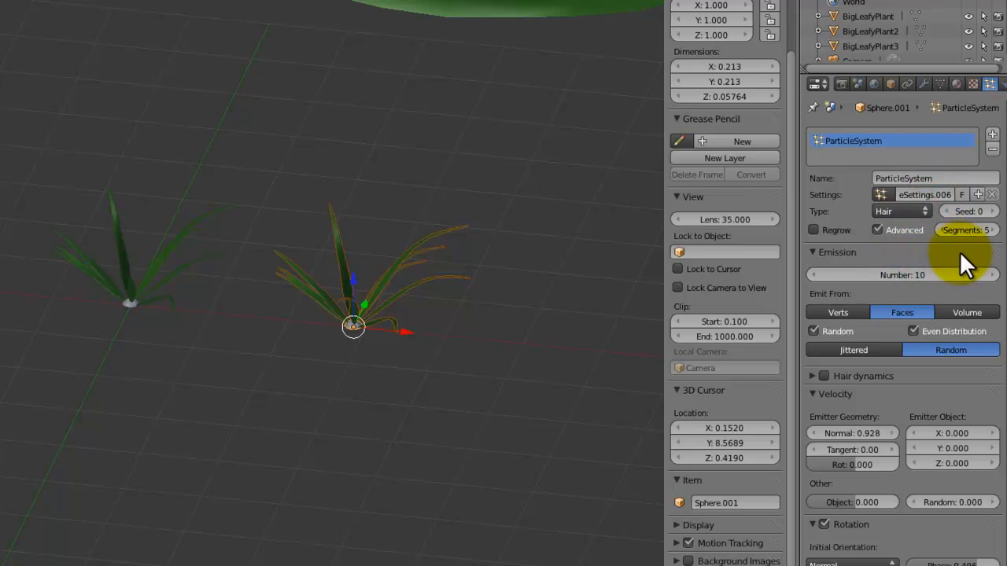
{"action": "left_click", "coordinate": [991, 211]}
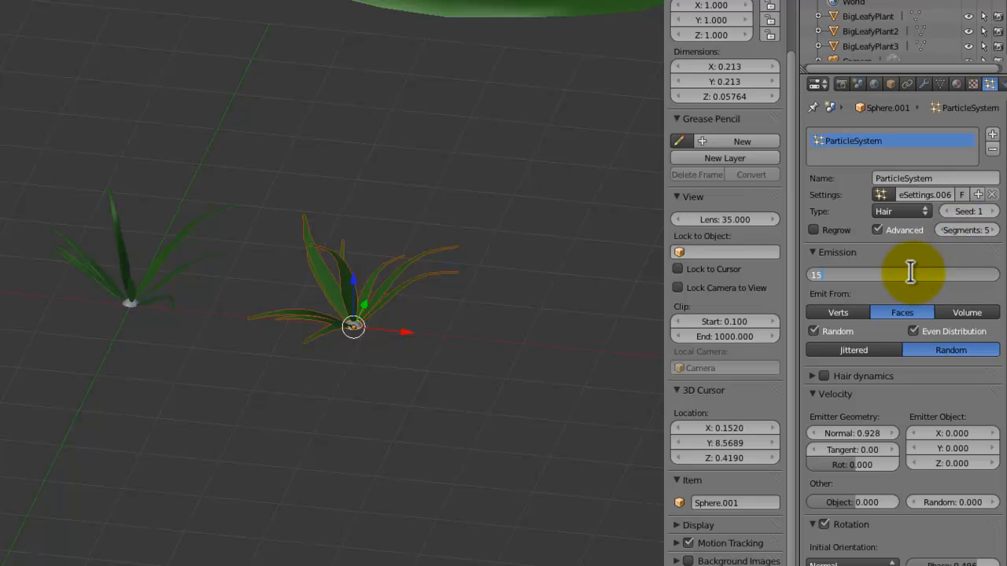
{"action": "key", "text": "Return"}
Duplicate the second plant along the global X axis, clear of the others, and set the new copy's particle seed to 2
{"action": "middle_click_drag", "start_coordinate": [516, 416], "coordinate": [410, 409]}
{"action": "key", "text": "shift+d"}
{"action": "key", "text": "x"}
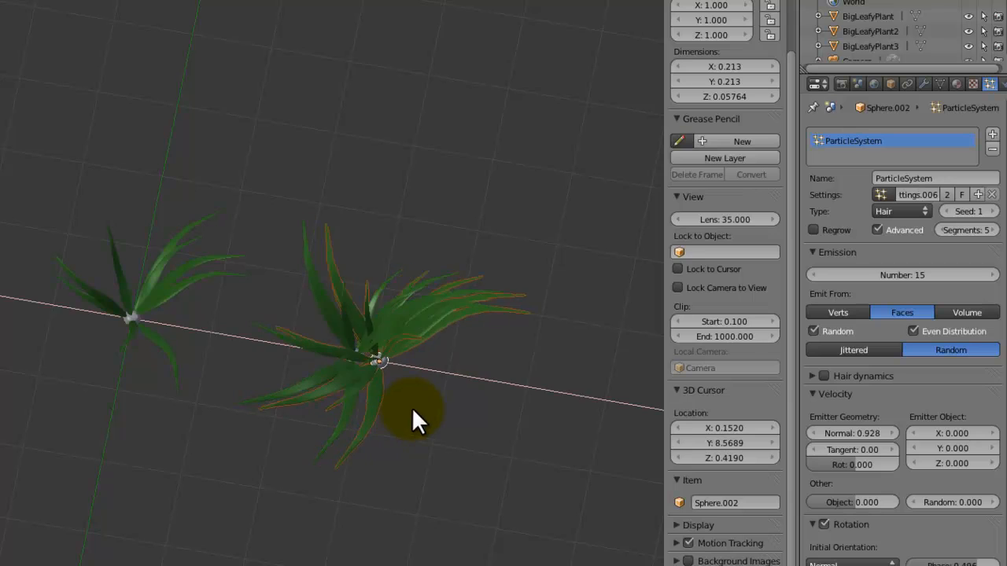
{"action": "left_click", "coordinate": [590, 439]}
{"action": "middle_click_drag", "start_coordinate": [589, 438], "coordinate": [432, 334], "text": "shift"}
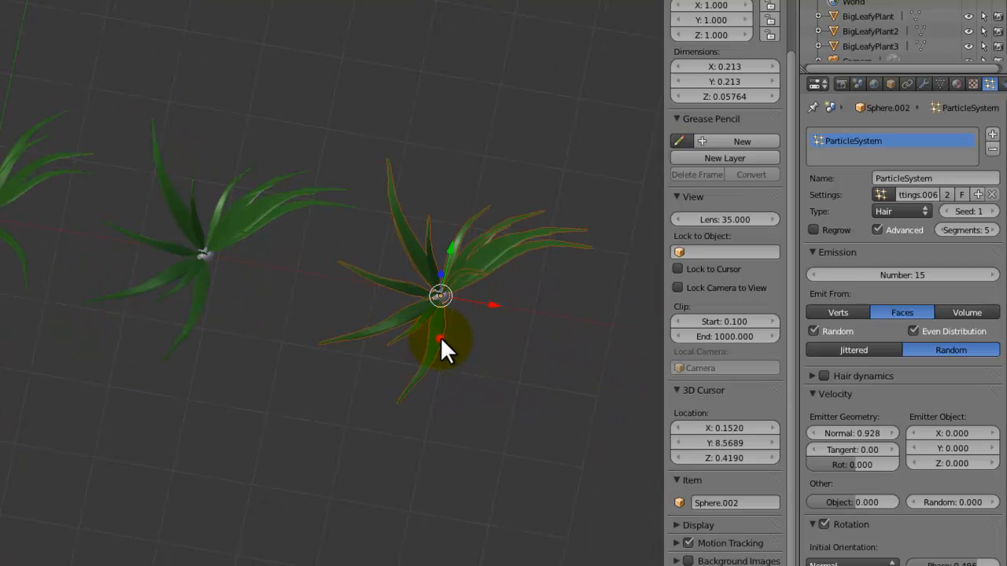
{"action": "left_click", "coordinate": [993, 211]}
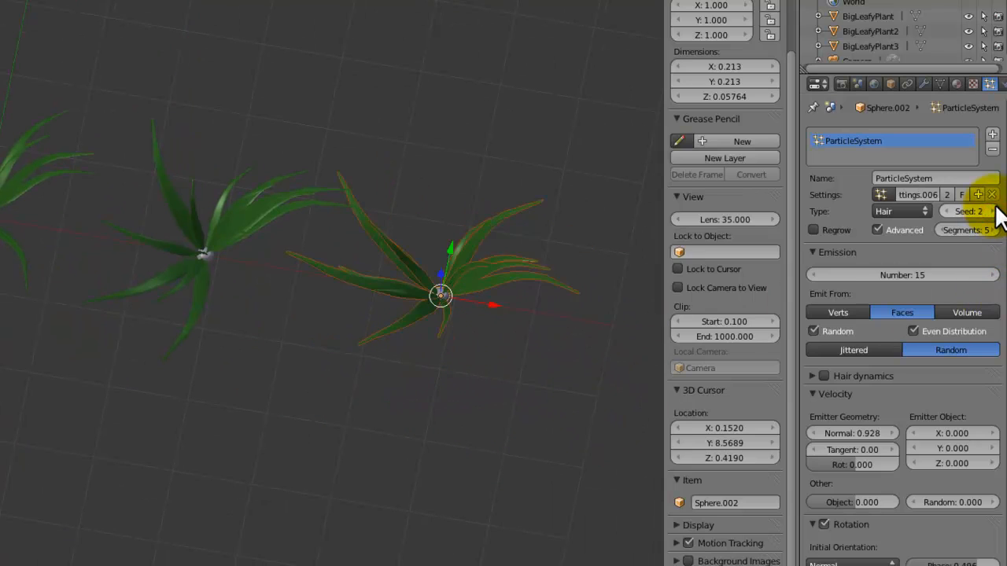
Give the third plant single-user particle settings with an emission number of 12, and restore the second plant's number to 15
{"action": "left_click", "coordinate": [914, 275]}
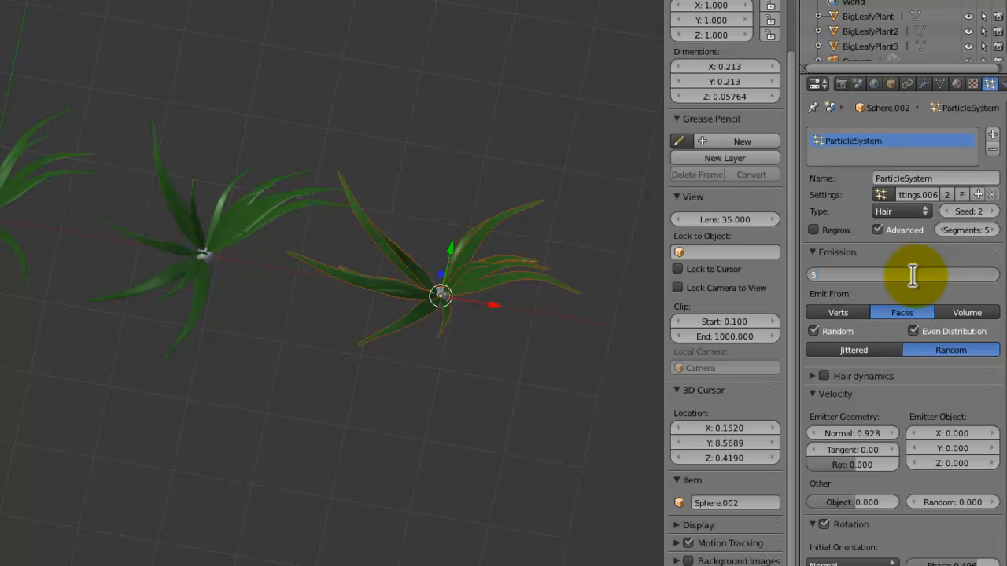
{"action": "type", "text": "12"}
{"action": "key", "text": "Return"}
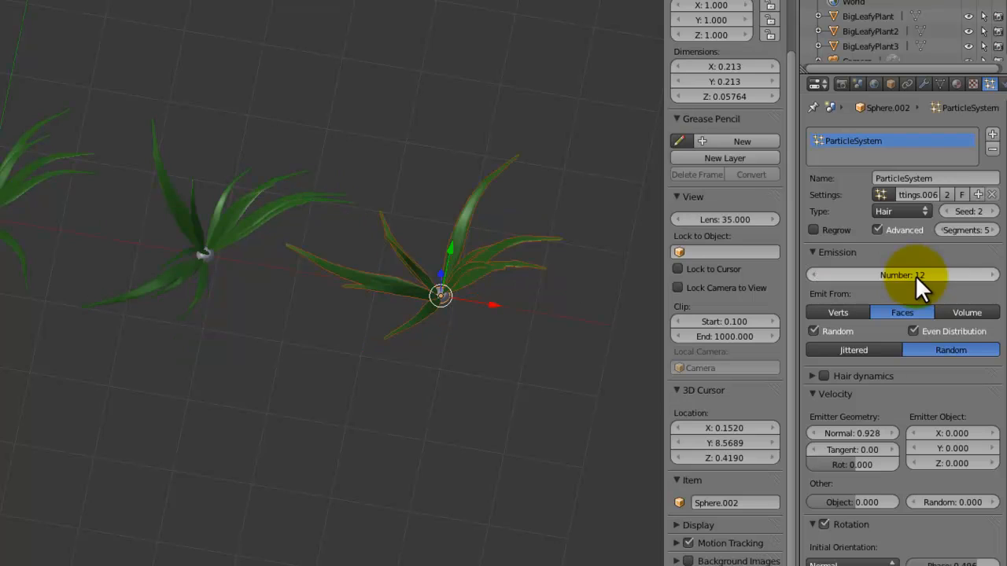
{"action": "left_click", "coordinate": [946, 195]}
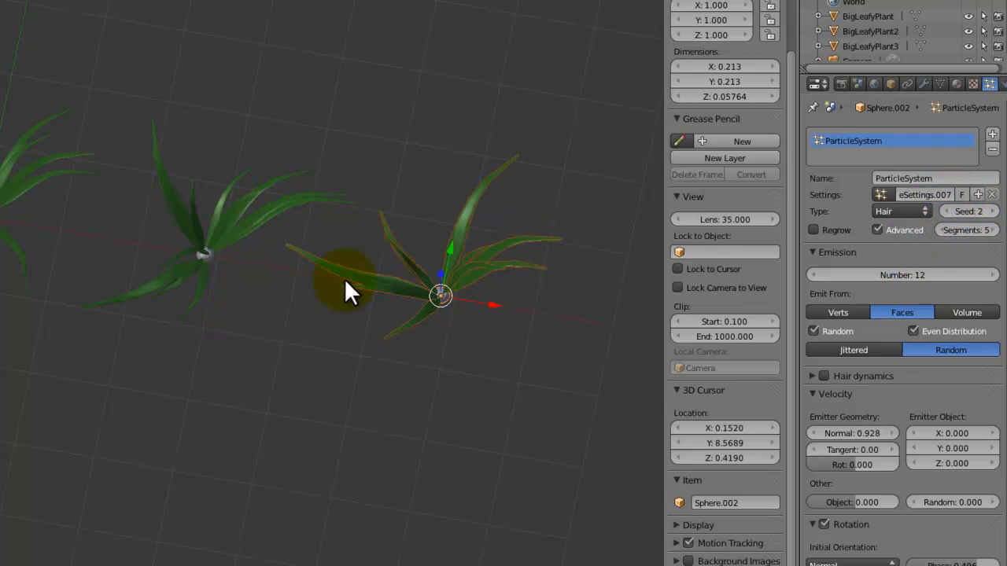
{"action": "right_click", "coordinate": [205, 273]}
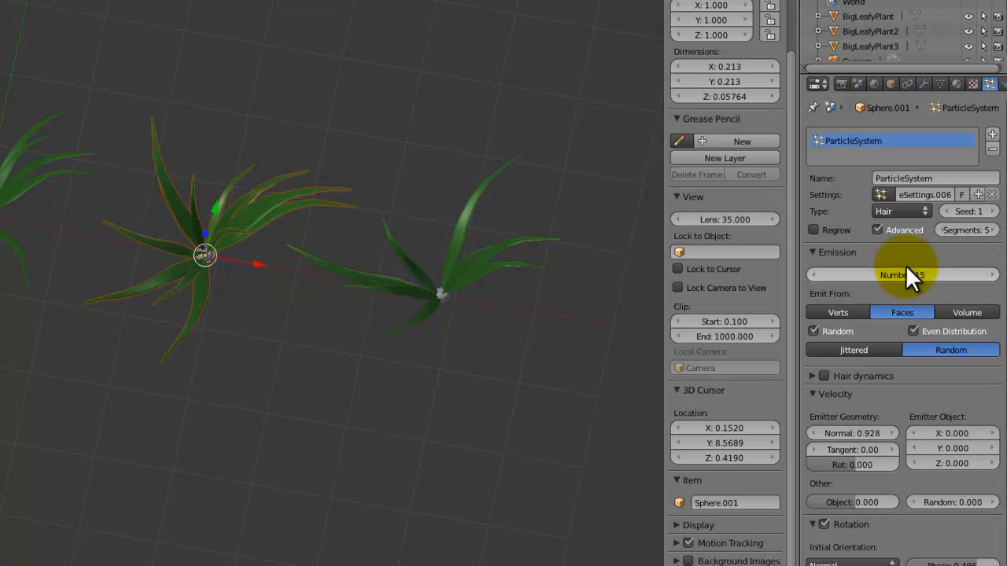
{"action": "key", "text": "Return"}
Move the third plant farther along the X axis, away from the second plant, working in top view
{"action": "middle_click_drag", "start_coordinate": [414, 279], "coordinate": [385, 272]}
{"action": "right_click", "coordinate": [393, 267]}
{"action": "scroll", "coordinate": [405, 266], "scroll_direction": "up", "scroll_amount": 3}
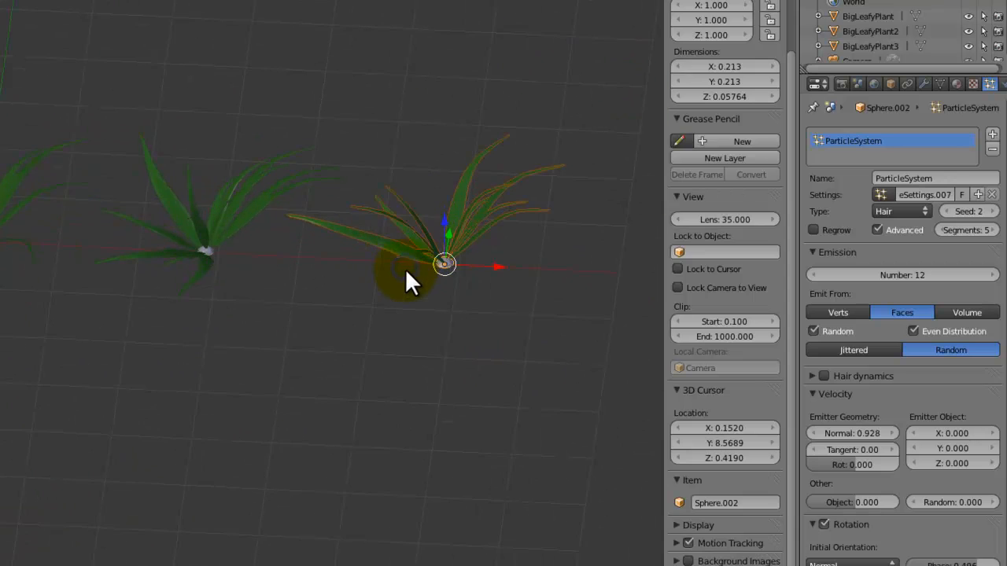
{"action": "key", "text": "KP_7"}
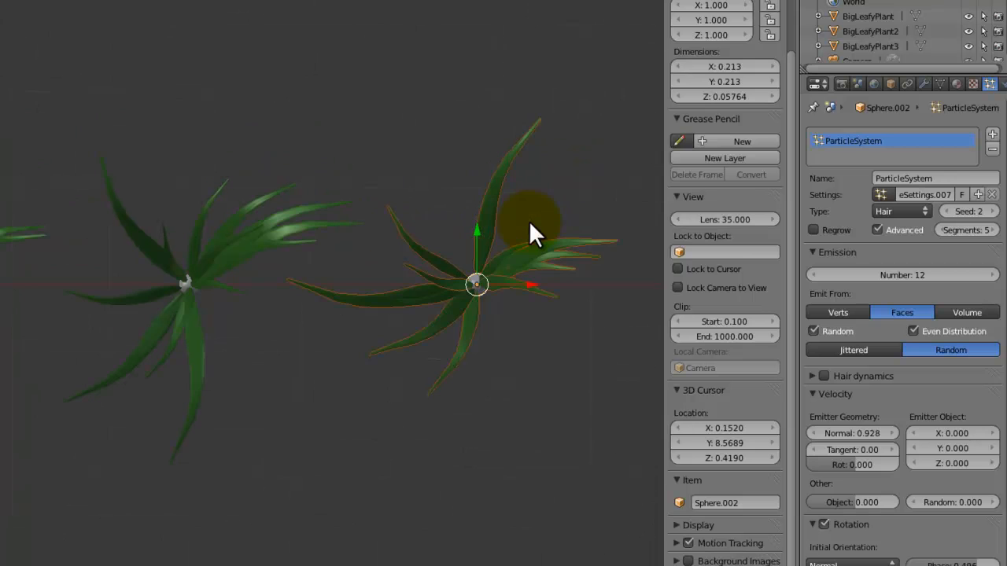
{"action": "key", "text": "g"}
{"action": "key", "text": "x"}
{"action": "left_click", "coordinate": [565, 312]}
{"action": "scroll", "coordinate": [182, 352], "scroll_direction": "down", "scroll_amount": 2}
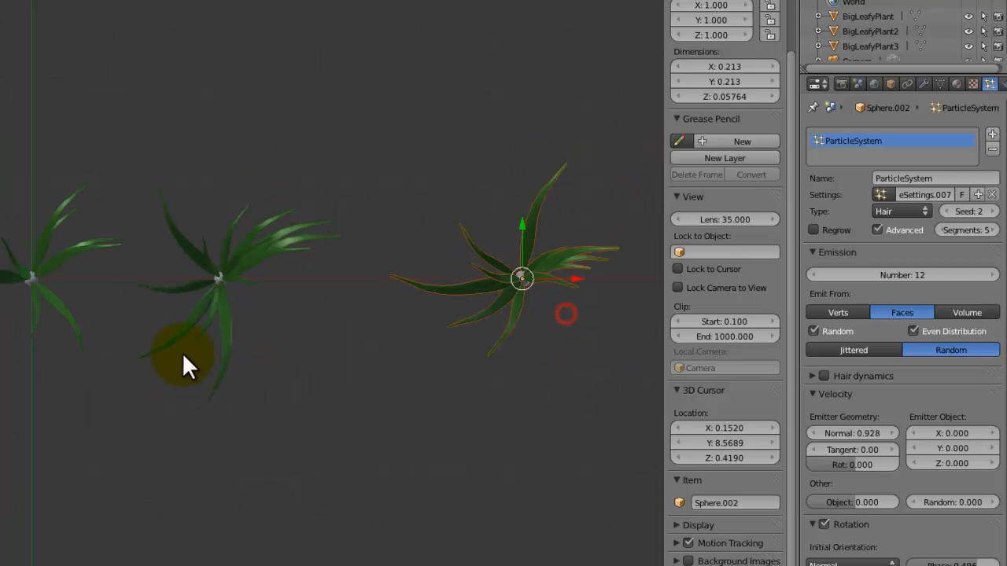
Move the first plant about 1.24 units in the negative X direction and save over the file
{"action": "key", "text": "g"}
{"action": "key", "text": "x"}
{"action": "right_click", "coordinate": [49, 265]}
{"action": "right_click", "coordinate": [48, 266]}
{"action": "key", "text": "g"}
{"action": "key", "text": "x"}
{"action": "left_click", "coordinate": [1, 265]}
{"action": "key", "text": "ctrl+s"}
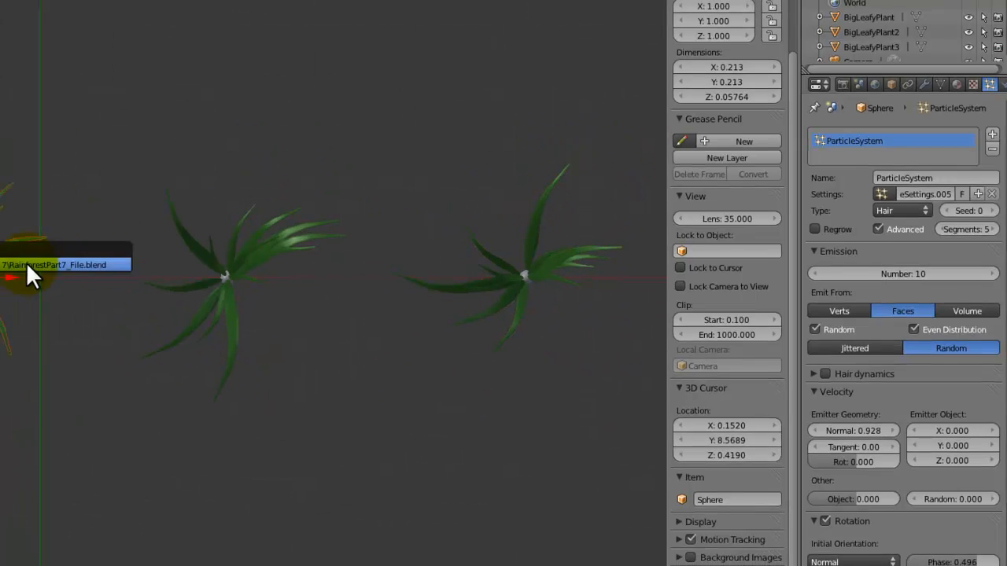
{"action": "left_click", "coordinate": [26, 265]}
Make the first plant's particle leaves real objects and delete its emitter sphere
{"action": "left_click", "coordinate": [923, 84]}
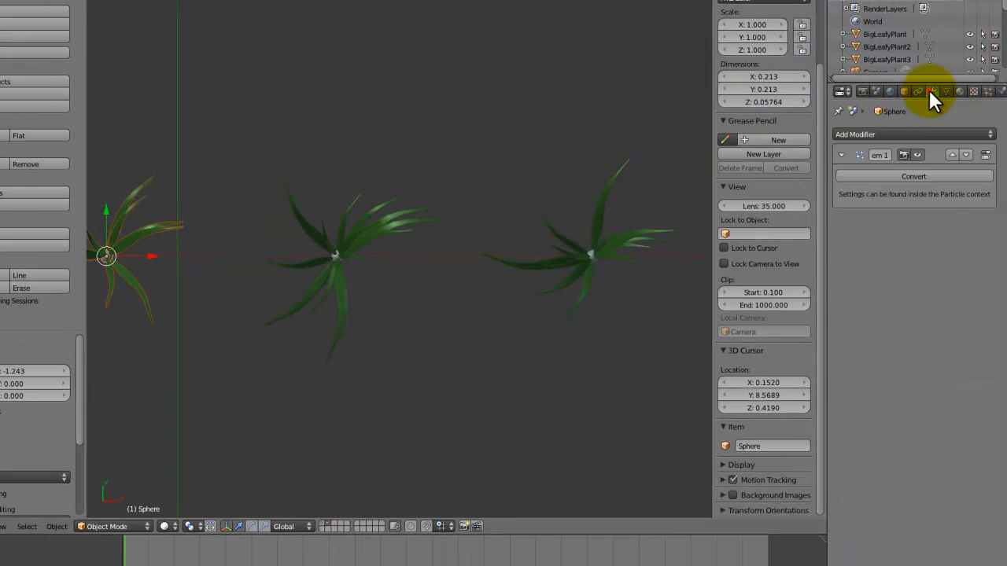
{"action": "left_click", "coordinate": [895, 174]}
{"action": "middle_click_drag", "start_coordinate": [213, 321], "coordinate": [470, 155], "text": "shift"}
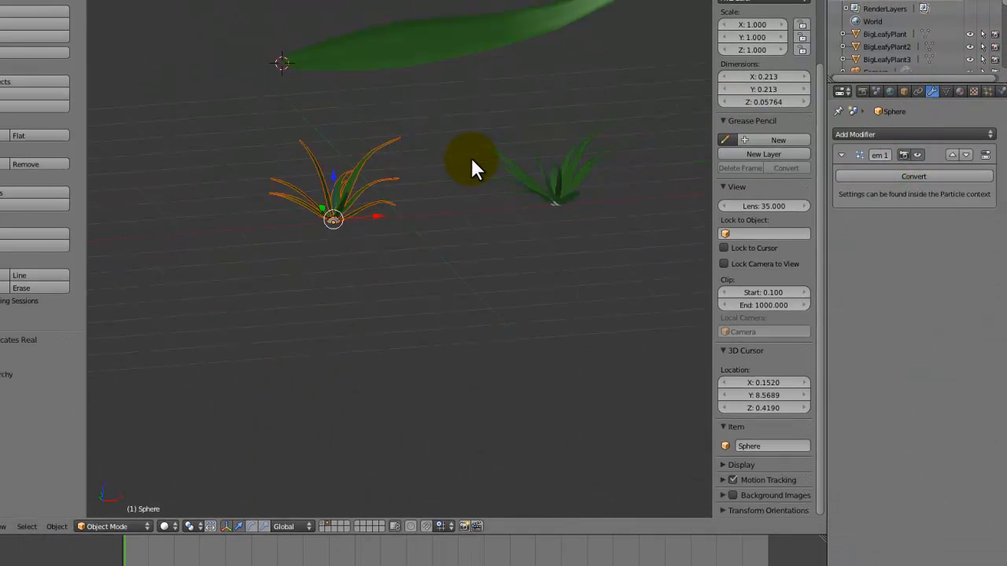
{"action": "scroll", "coordinate": [471, 156], "scroll_direction": "up", "scroll_amount": 4}
{"action": "middle_click_drag", "start_coordinate": [261, 216], "coordinate": [356, 236], "text": "shift"}
{"action": "right_click", "coordinate": [350, 224]}
{"action": "key", "text": "x"}
{"action": "left_click", "coordinate": [368, 215]}
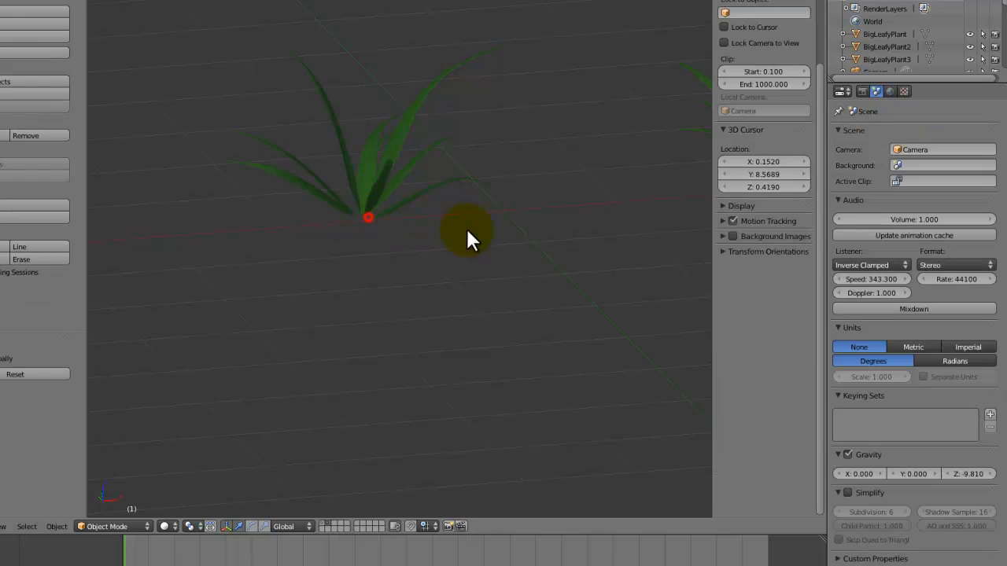
Make the second plant's particle leaves real objects and delete its emitter sphere
{"action": "middle_click_drag", "start_coordinate": [467, 233], "coordinate": [232, 271]}
{"action": "right_click", "coordinate": [461, 234]}
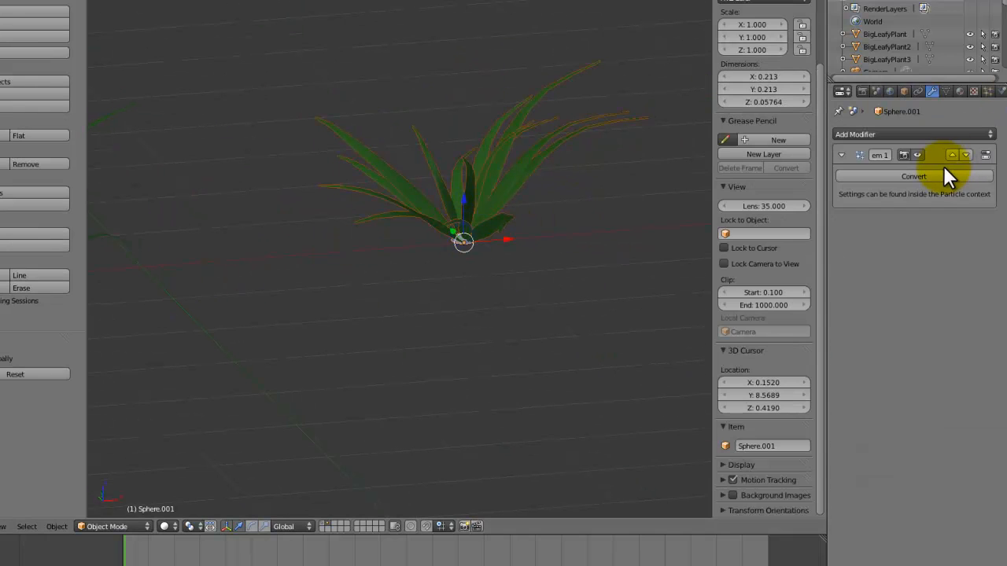
{"action": "left_click", "coordinate": [940, 173]}
{"action": "right_click", "coordinate": [456, 240]}
{"action": "right_click", "coordinate": [458, 239]}
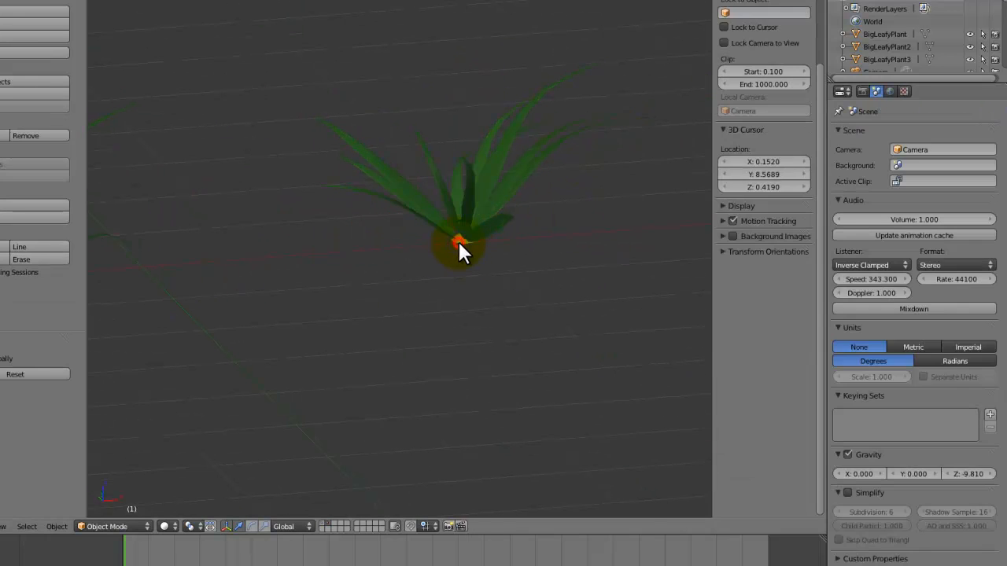
{"action": "right_click", "coordinate": [458, 240]}
{"action": "right_click", "coordinate": [462, 242]}
{"action": "right_click", "coordinate": [464, 241]}
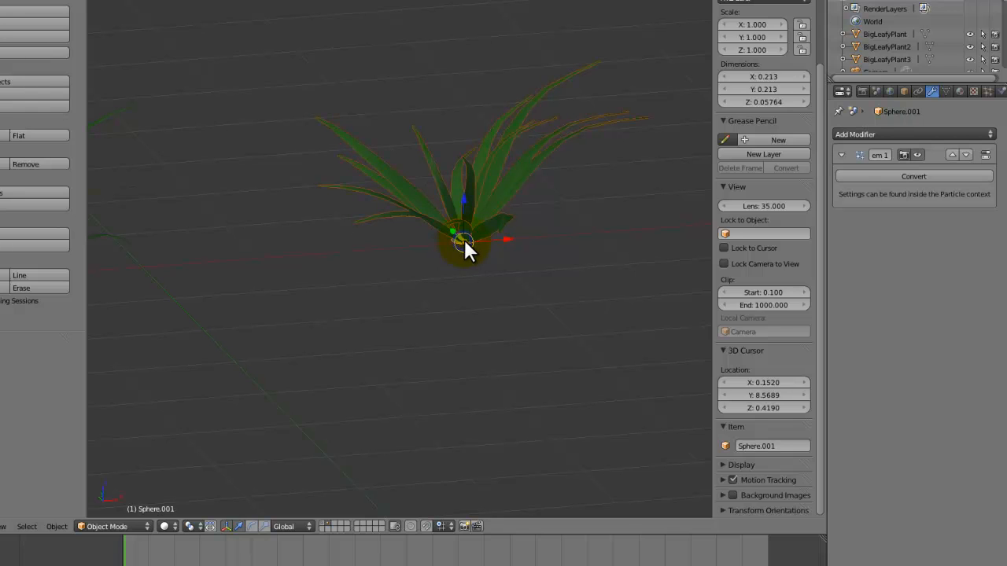
{"action": "key", "text": "shift+d"}
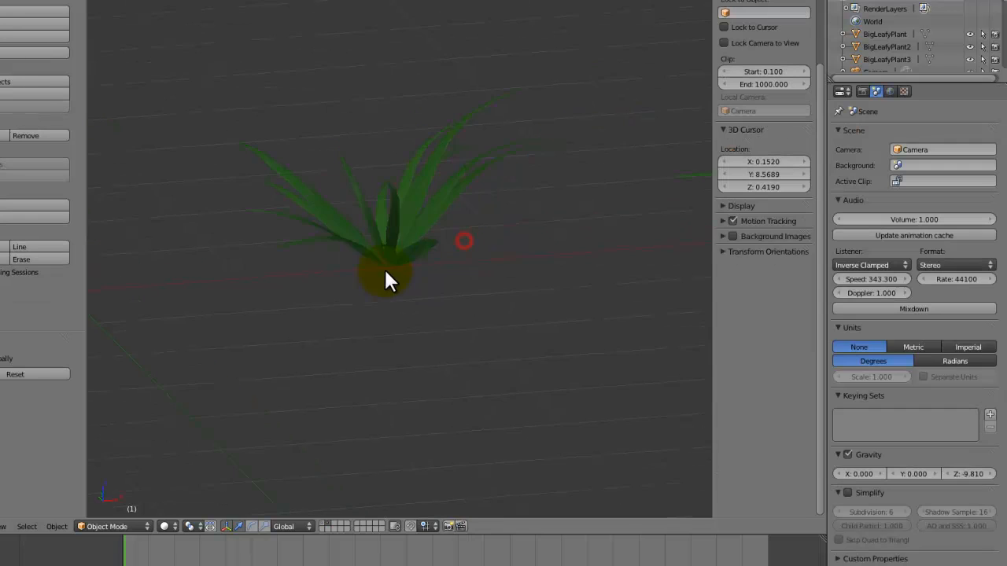
Make the third plant's particle leaves real objects and delete its emitter sphere
{"action": "left_click", "coordinate": [600, 243]}
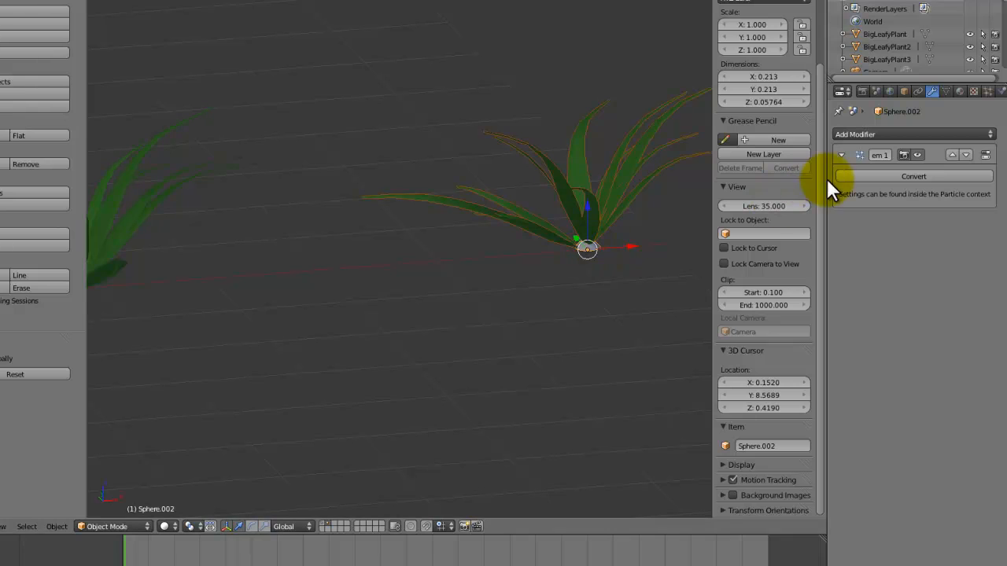
{"action": "key", "text": "ctrl+shift+a"}
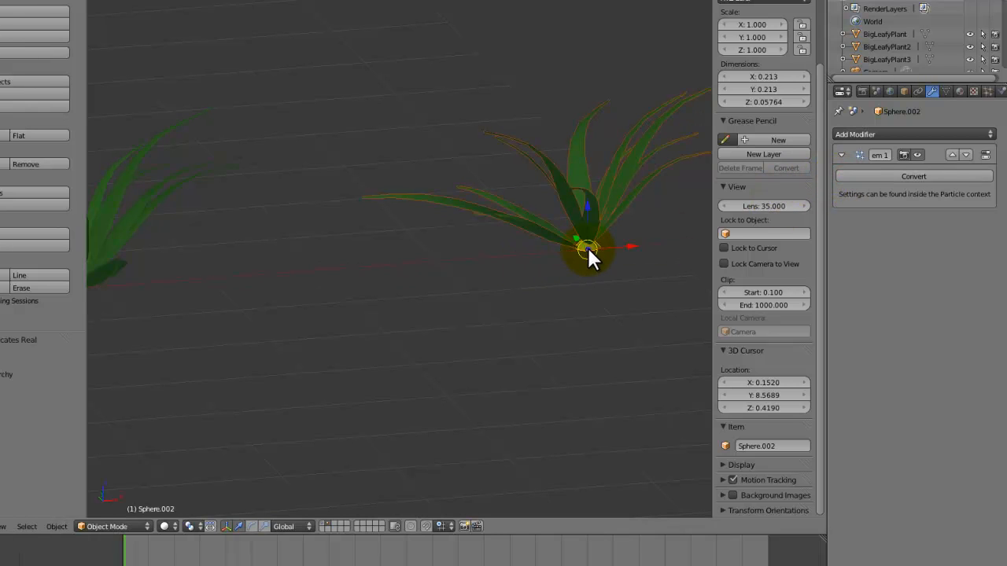
{"action": "key", "text": "x"}
{"action": "left_click", "coordinate": [582, 249]}
Select all of the third plant's leaves, make the active leaf's mesh data single-user, and join them into one object
{"action": "middle_click_drag", "start_coordinate": [586, 245], "coordinate": [545, 291]}
{"action": "scroll", "coordinate": [546, 296], "scroll_direction": "down", "scroll_amount": 2}
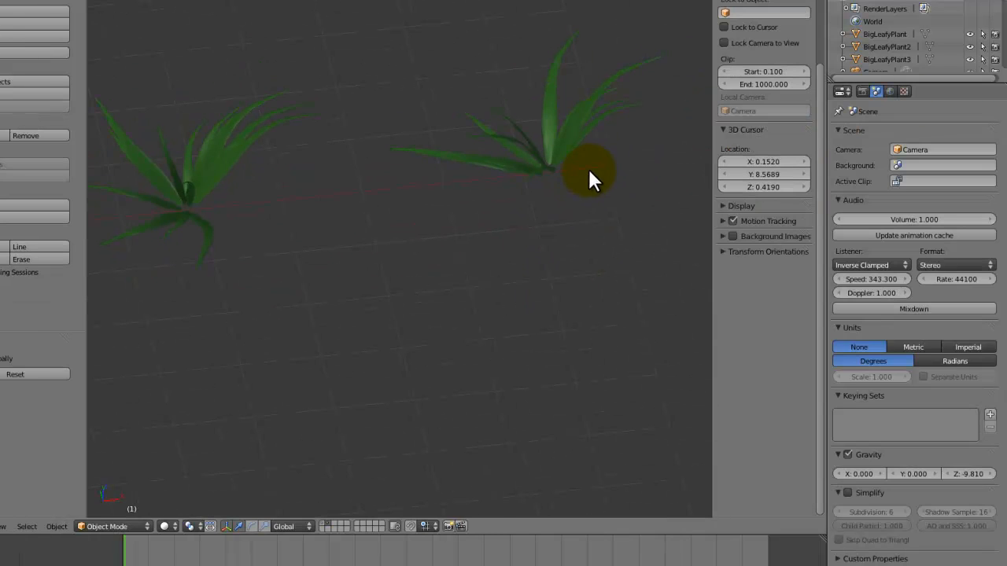
{"action": "key", "text": "KP_7"}
{"action": "key", "text": "b"}
{"action": "left_click_drag", "start_coordinate": [659, 2], "coordinate": [461, 320]}
{"action": "left_click", "coordinate": [570, 115], "text": "shift"}
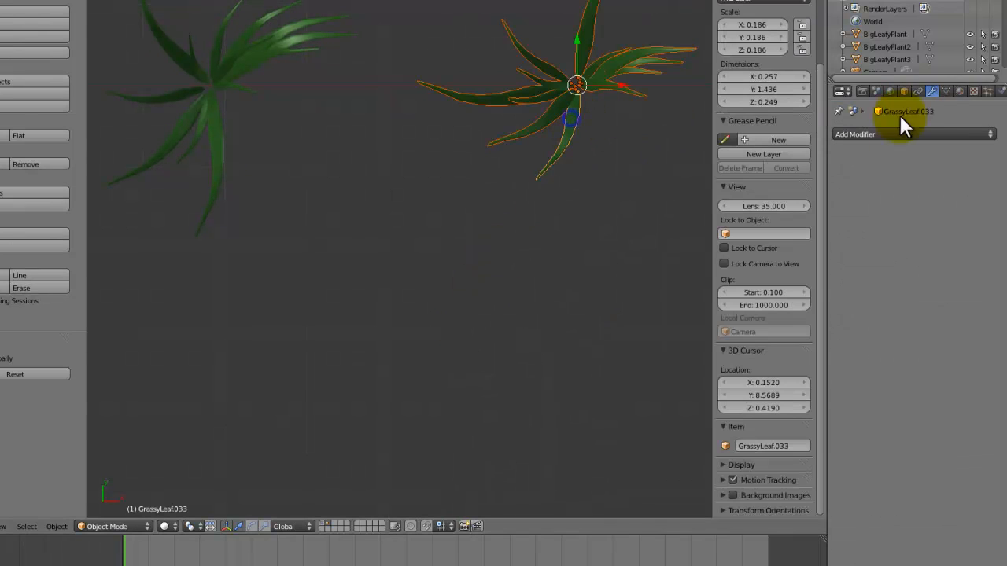
{"action": "left_click", "coordinate": [946, 91]}
{"action": "left_click", "coordinate": [973, 136]}
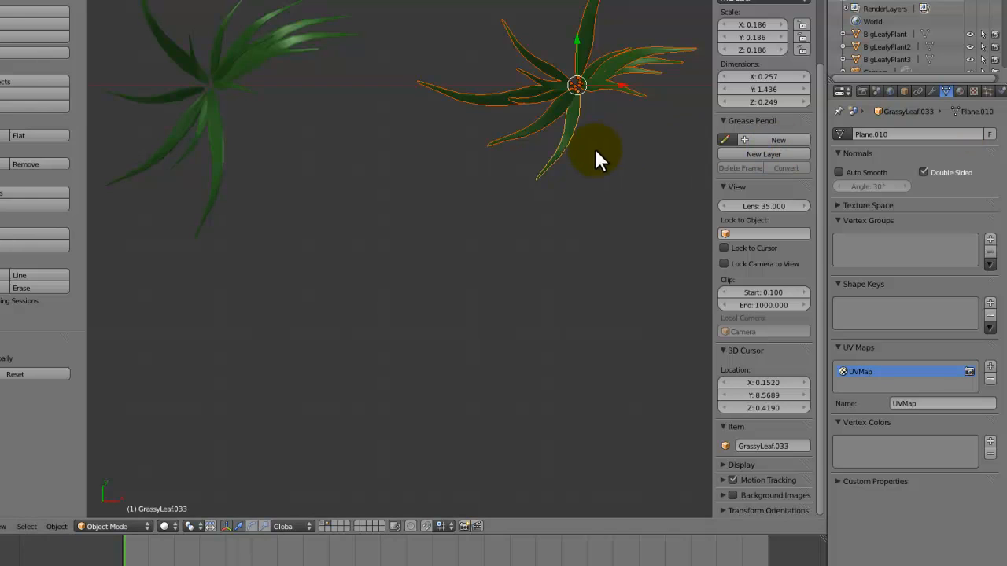
{"action": "key", "text": "ctrl+j"}
Join all of the second plant's leaves into one object after making the active leaf's mesh data single-user
{"action": "middle_click_drag", "start_coordinate": [510, 199], "coordinate": [749, 243], "text": "shift"}
{"action": "right_click", "coordinate": [445, 126]}
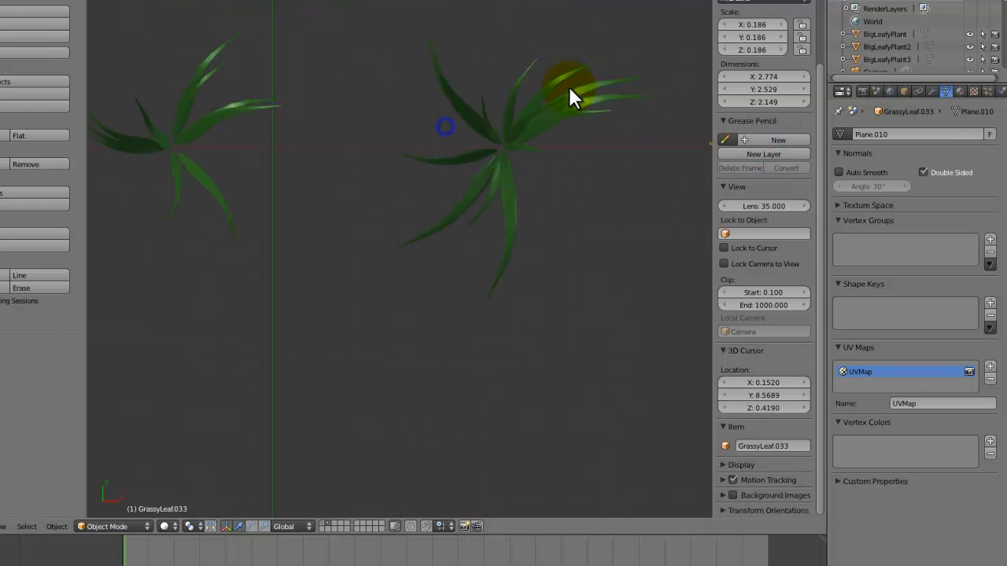
{"action": "key", "text": "a"}
{"action": "key", "text": "b"}
{"action": "left_click_drag", "start_coordinate": [612, 47], "coordinate": [505, 154]}
{"action": "right_click", "coordinate": [506, 158], "text": "shift"}
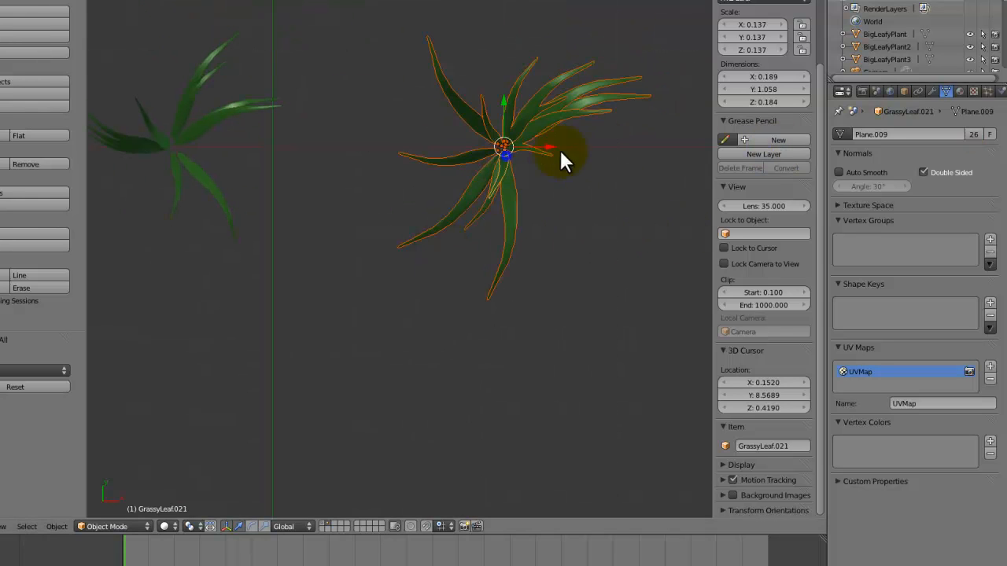
{"action": "left_click", "coordinate": [977, 133]}
{"action": "key", "text": "ctrl+j"}
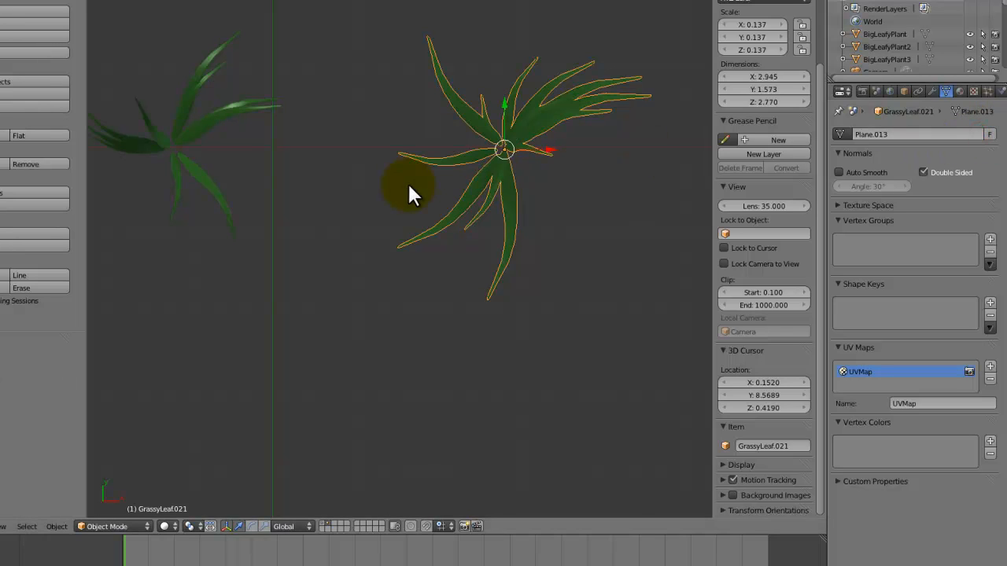
Join all of the first plant's leaves into one object after making the active leaf's mesh data single-user
{"action": "right_click", "coordinate": [183, 116]}
{"action": "key", "text": "a"}
{"action": "key", "text": "b"}
{"action": "left_click_drag", "start_coordinate": [269, 50], "coordinate": [135, 196]}
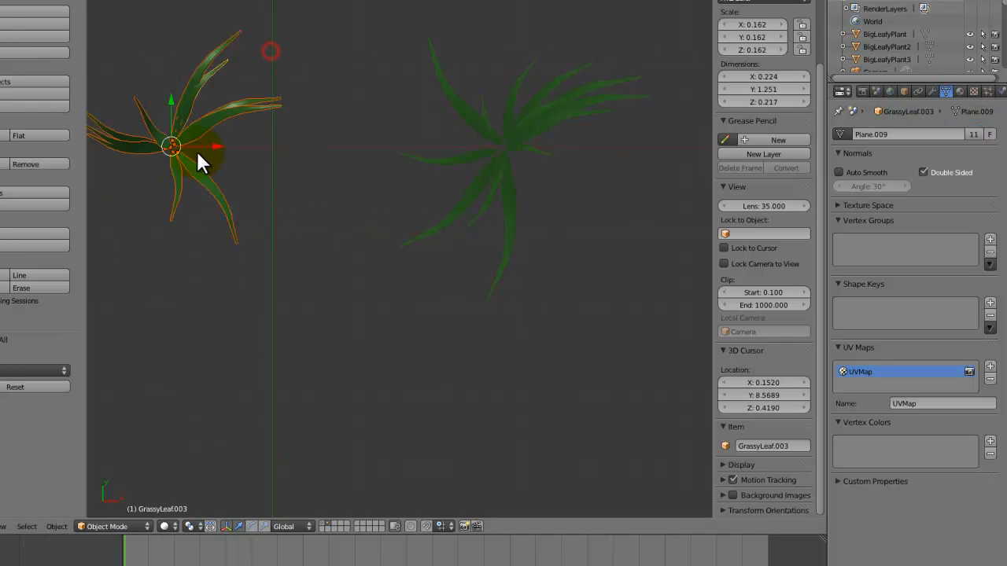
{"action": "left_click", "coordinate": [969, 133]}
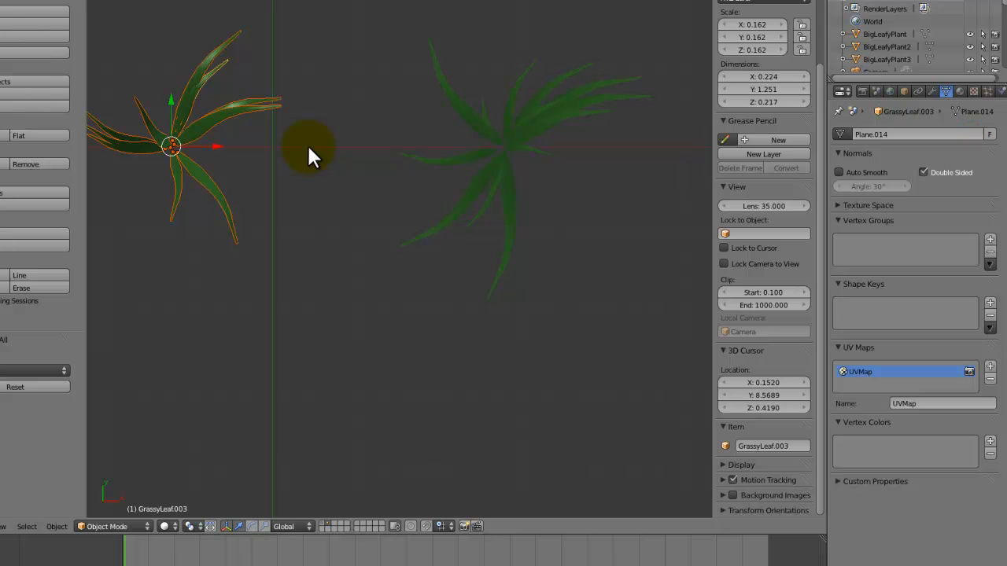
{"action": "key", "text": "ctrl+j"}
Save over the existing rainforest blend file with the three joined plants
{"action": "scroll", "coordinate": [401, 271], "scroll_direction": "down", "scroll_amount": 3}
{"action": "middle_click_drag", "start_coordinate": [421, 283], "coordinate": [377, 229]}
{"action": "key", "text": "ctrl+s"}
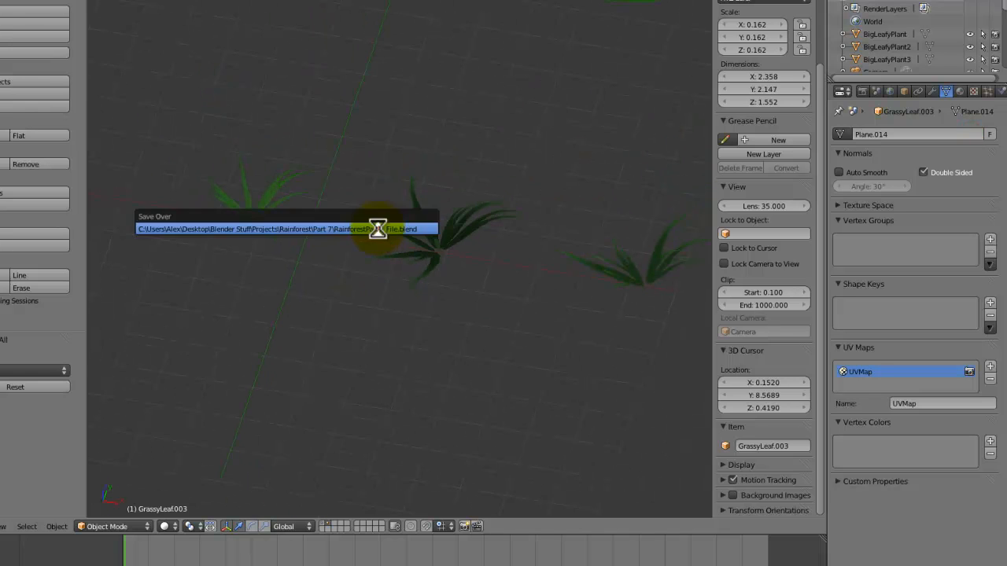
{"action": "left_click", "coordinate": [377, 229]}
Select all mesh geometry of each joined plant in turn in Edit Mode, return to Object Mode, and save over the file
{"action": "middle_click_drag", "start_coordinate": [301, 208], "coordinate": [271, 230]}
{"action": "key", "text": "Tab"}
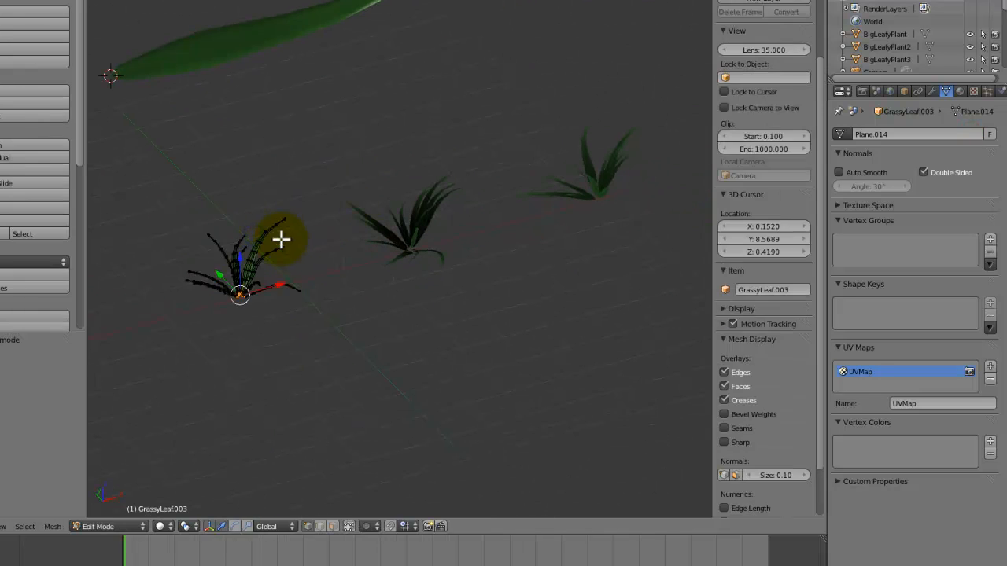
{"action": "key", "text": "a"}
{"action": "key", "text": "Tab"}
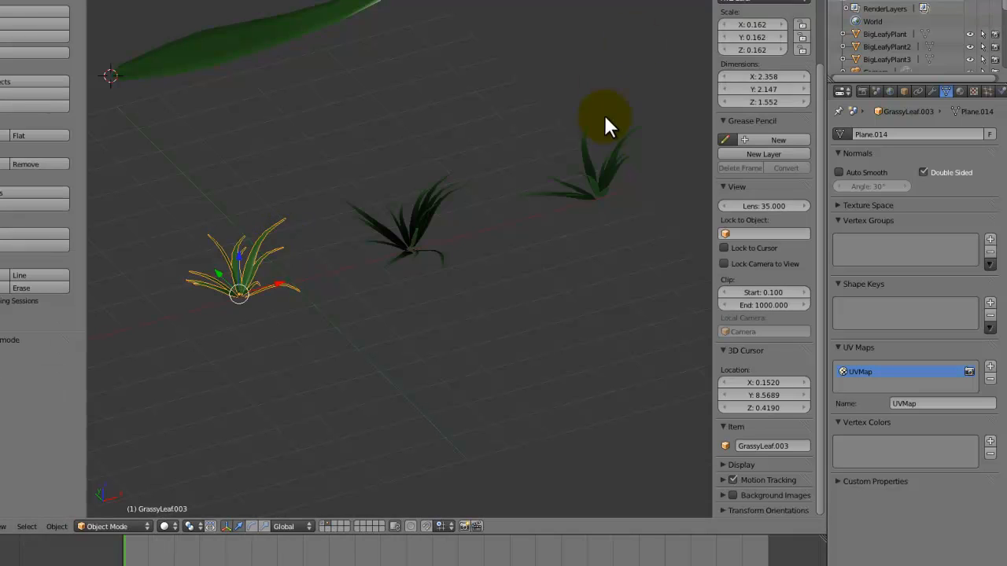
{"action": "right_click", "coordinate": [434, 220]}
{"action": "key", "text": "Tab"}
{"action": "key", "text": "a"}
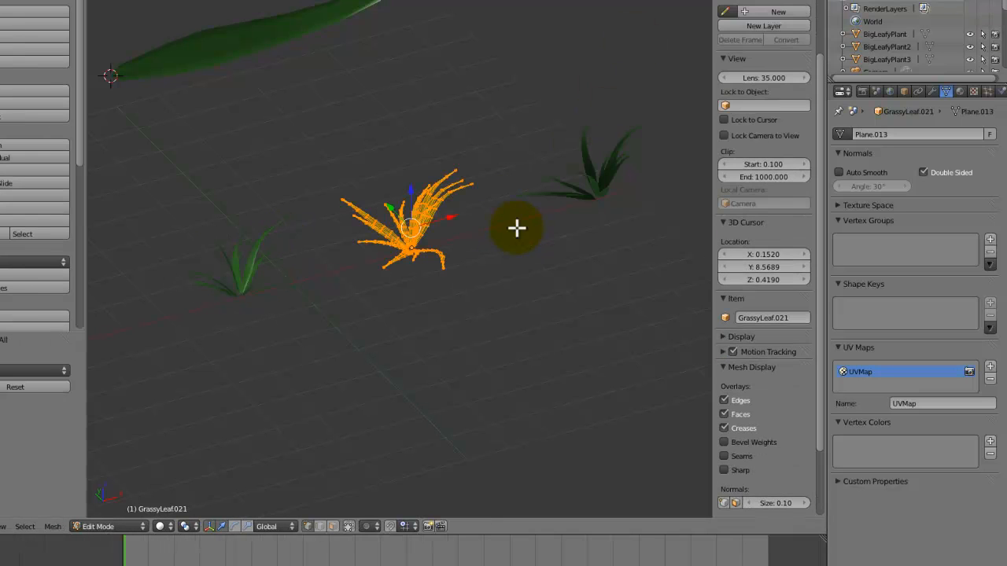
{"action": "key", "text": "Tab"}
{"action": "right_click", "coordinate": [586, 179]}
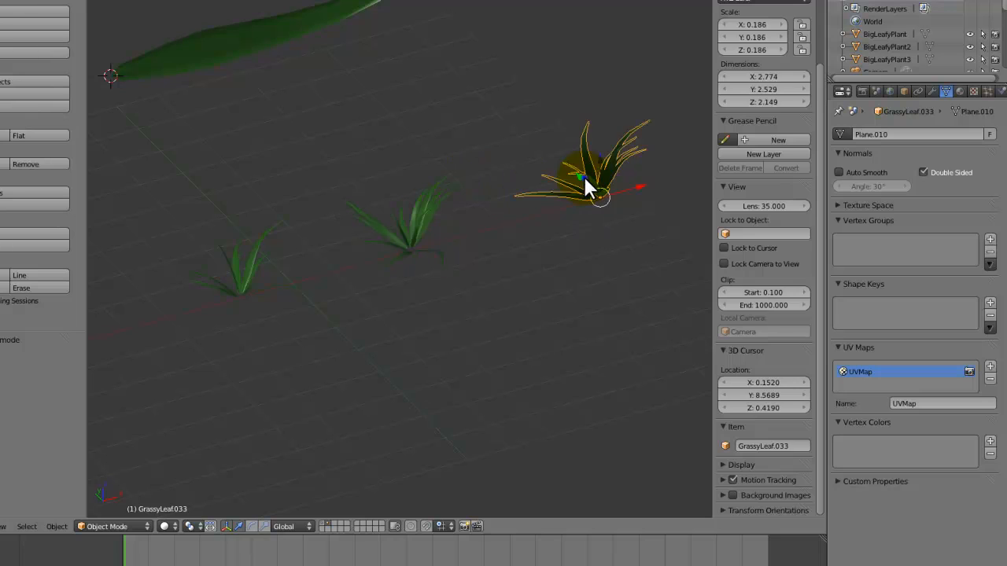
{"action": "key", "text": "Tab"}
{"action": "key", "text": "a"}
{"action": "key", "text": "Tab"}
{"action": "key", "text": "ctrl+s"}
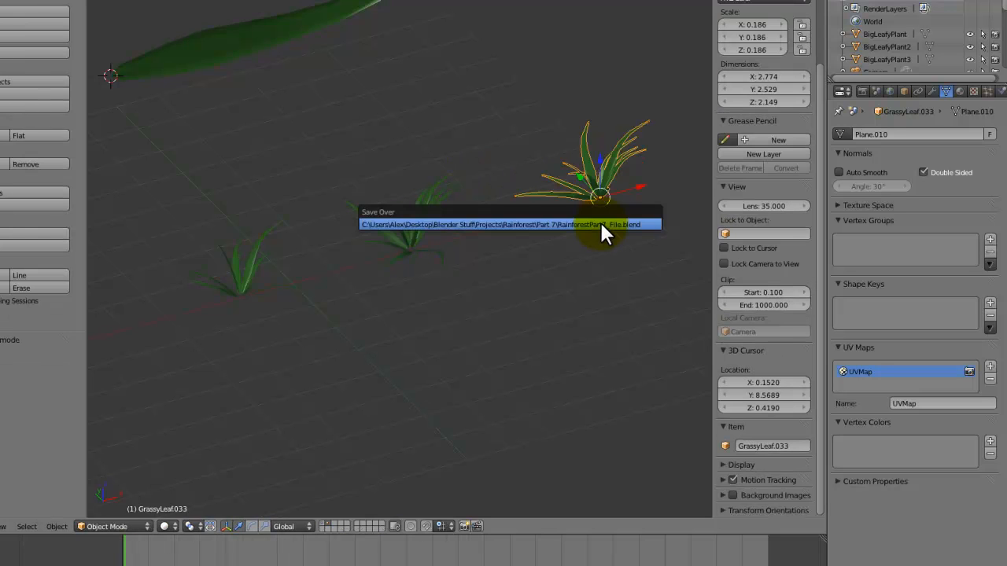
{"action": "left_click", "coordinate": [601, 224]}
Rename the third joined plant as GrassyLeafyPlant3 and copy the GrassyLeafyPlant part of the name for reuse
{"action": "middle_click_drag", "start_coordinate": [600, 224], "coordinate": [510, 198]}
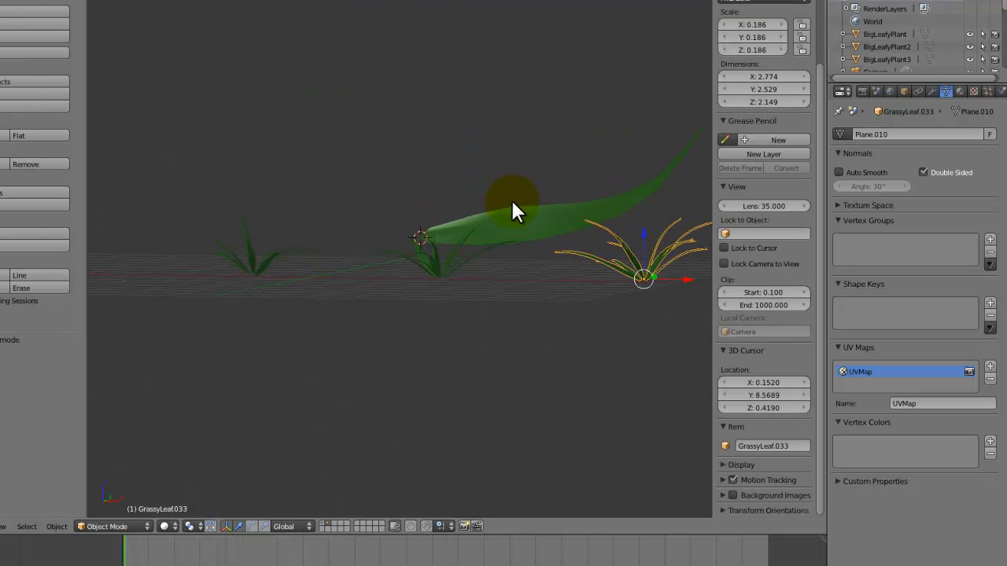
{"action": "left_click", "coordinate": [765, 447]}
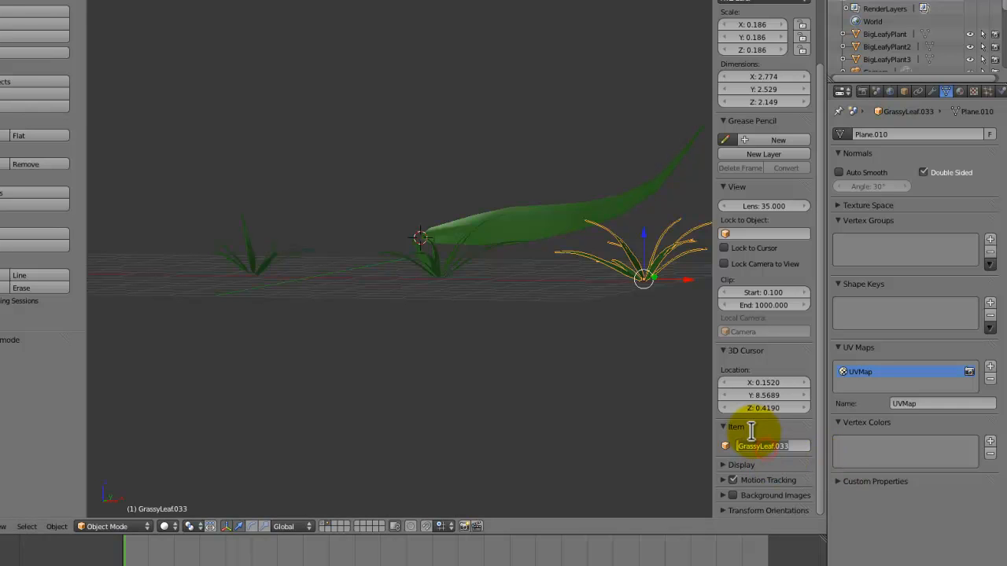
{"action": "type", "text": "G"}
{"action": "type", "text": "ra"}
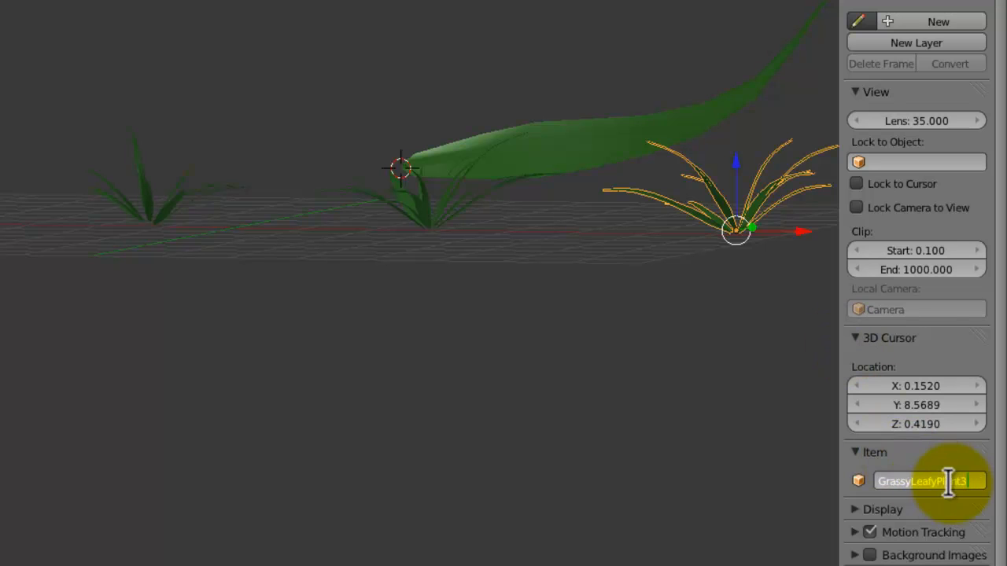
{"action": "type", "text": "3"}
{"action": "left_click_drag", "start_coordinate": [965, 482], "coordinate": [823, 472]}
{"action": "key", "text": "ctrl+c"}
{"action": "mouse_move", "coordinate": [963, 479]}
{"action": "left_mouse_down"}
{"action": "mouse_move", "coordinate": [876, 484]}
{"action": "mouse_move", "coordinate": [961, 483]}
{"action": "left_mouse_up"}
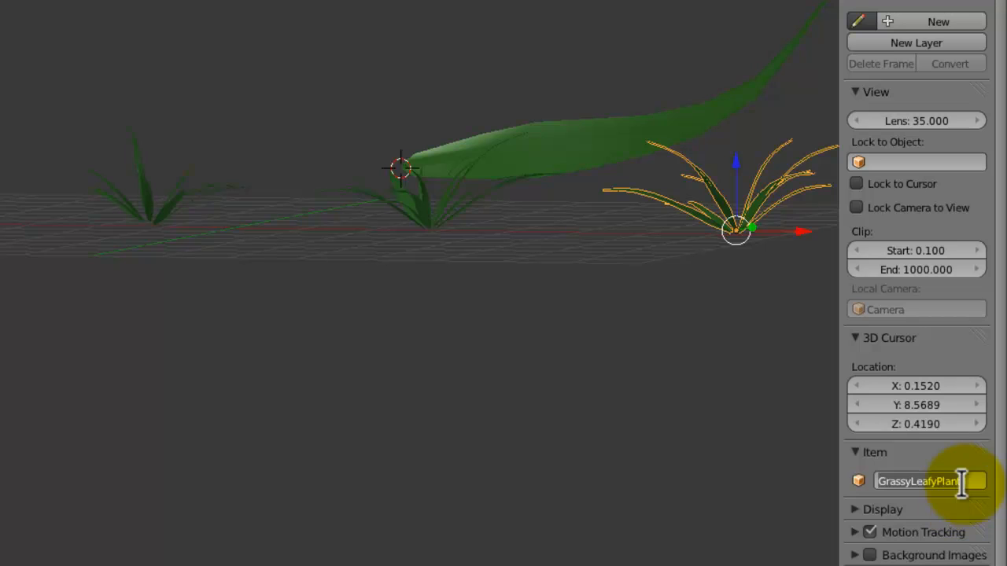
{"action": "key", "text": "Return"}
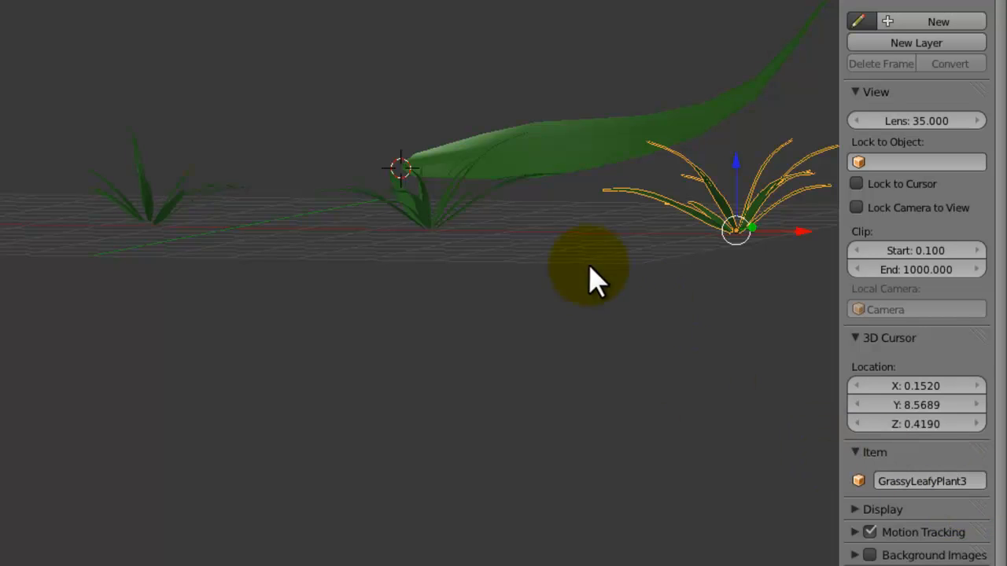
Rename the middle joined plant as GrassyLeafyPlant2 using the copied base name
{"action": "right_click", "coordinate": [432, 222]}
{"action": "left_click", "coordinate": [906, 482]}
{"action": "key", "text": "ctrl+v"}
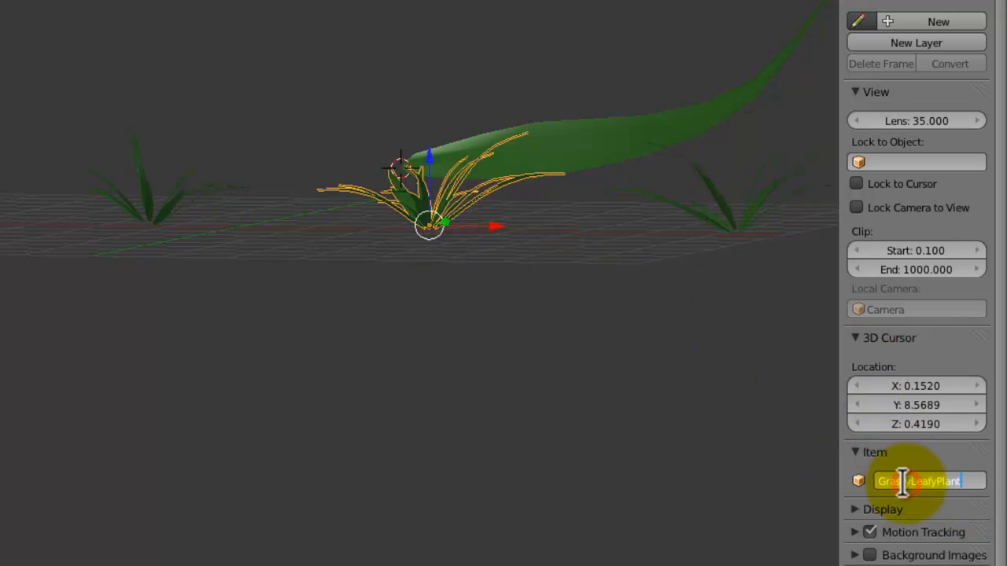
{"action": "key", "text": "Return"}
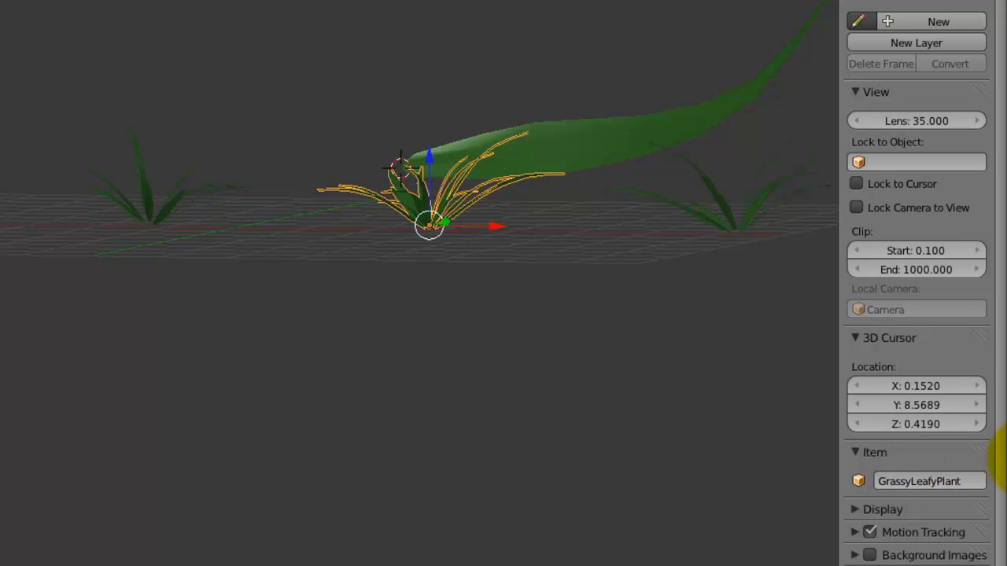
{"action": "left_click", "coordinate": [967, 484]}
{"action": "double_click", "coordinate": [967, 483]}
{"action": "key", "text": "ctrl+c"}
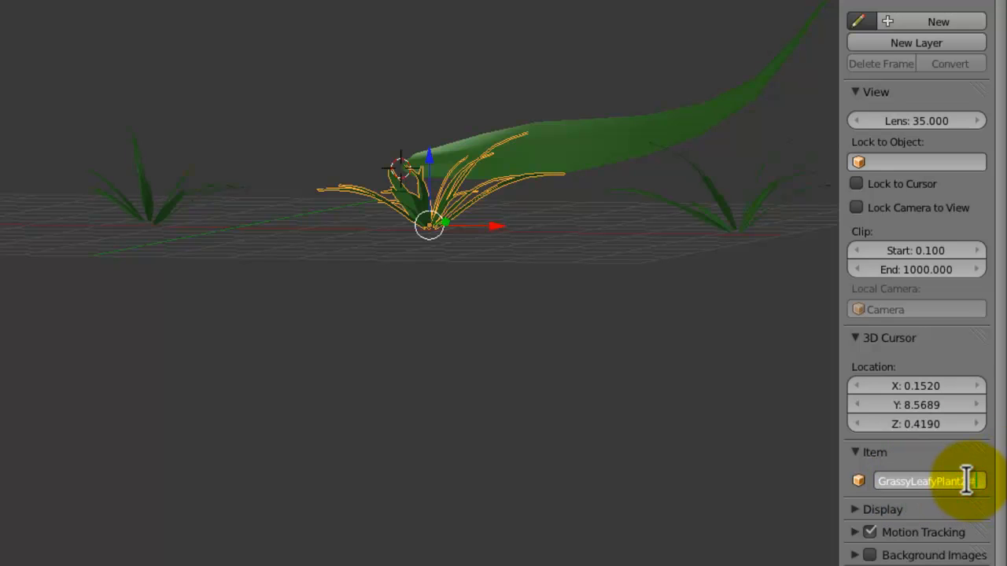
{"action": "key", "text": "Return"}
Rename the remaining joined plant as GrassyLeafyPlant1 and save over the file
{"action": "right_click", "coordinate": [202, 225]}
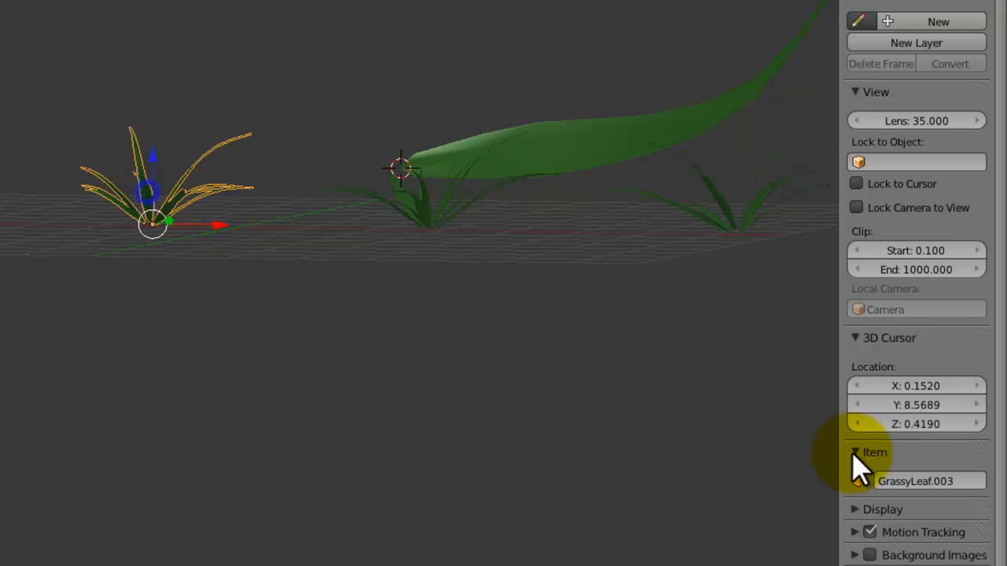
{"action": "left_click", "coordinate": [910, 480]}
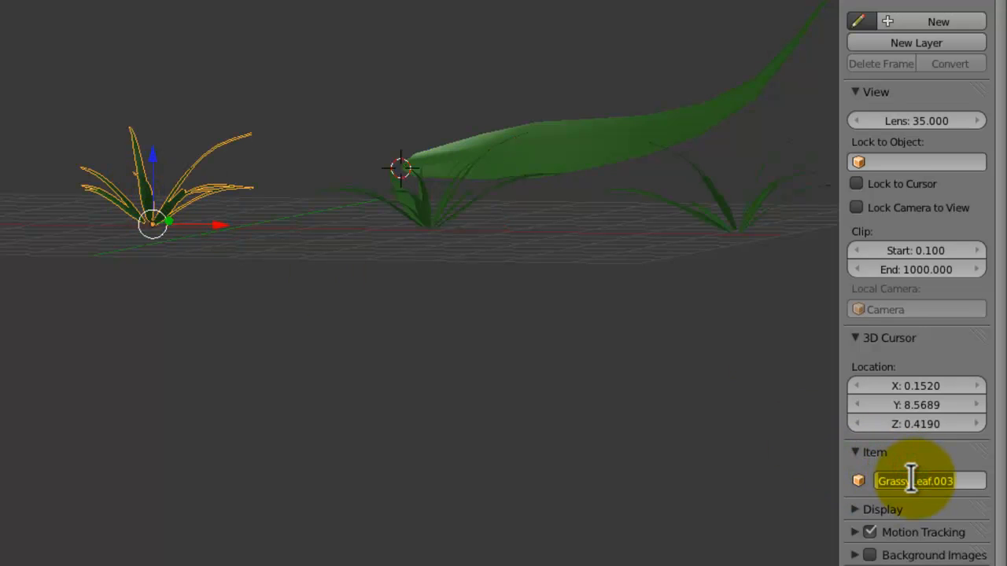
{"action": "key", "text": "ctrl+v"}
{"action": "key", "text": "Return"}
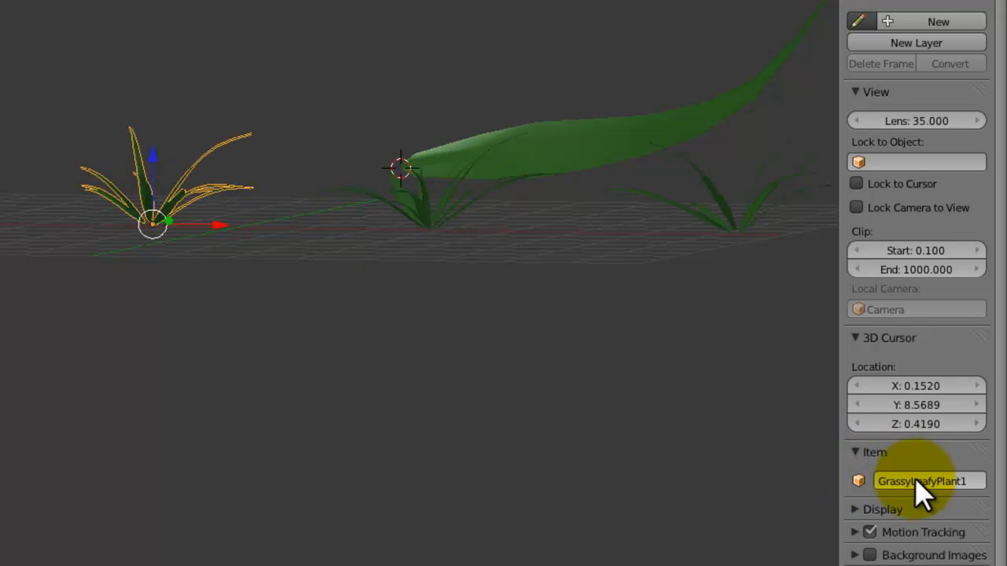
{"action": "key", "text": "ctrl+s"}
{"action": "left_click", "coordinate": [440, 331]}
Move the three grassy plants together to the layer holding the trees and camera, and display that layer
{"action": "middle_click_drag", "start_coordinate": [445, 336], "coordinate": [461, 417]}
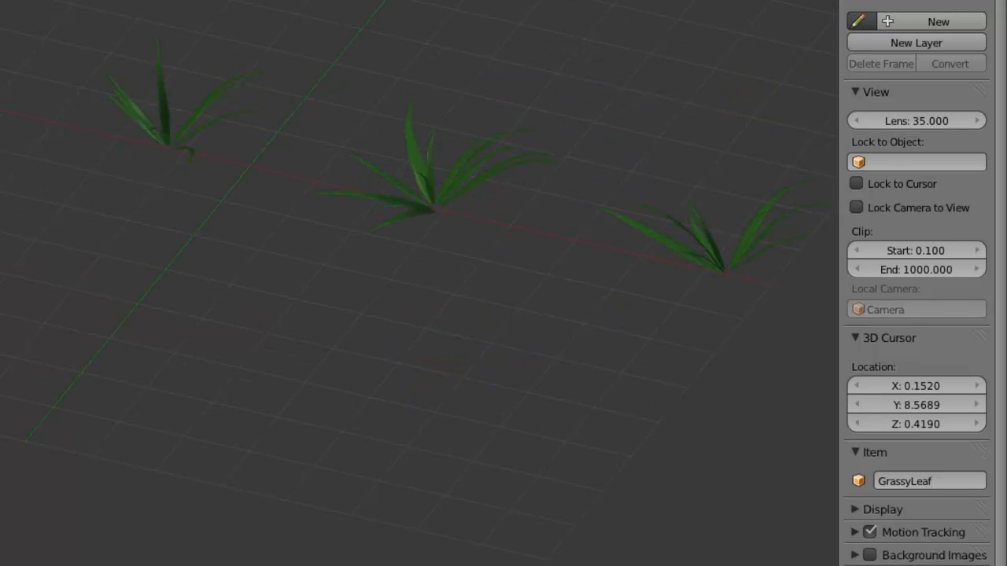
{"action": "right_click", "coordinate": [677, 251]}
{"action": "right_click", "coordinate": [488, 183], "text": "shift"}
{"action": "right_click", "coordinate": [197, 126], "text": "shift"}
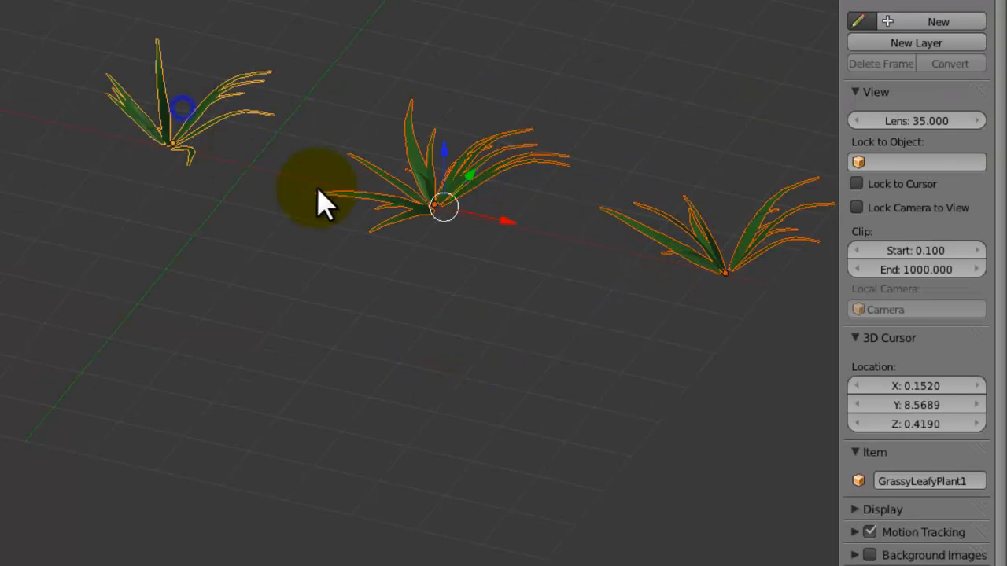
{"action": "key", "text": "m"}
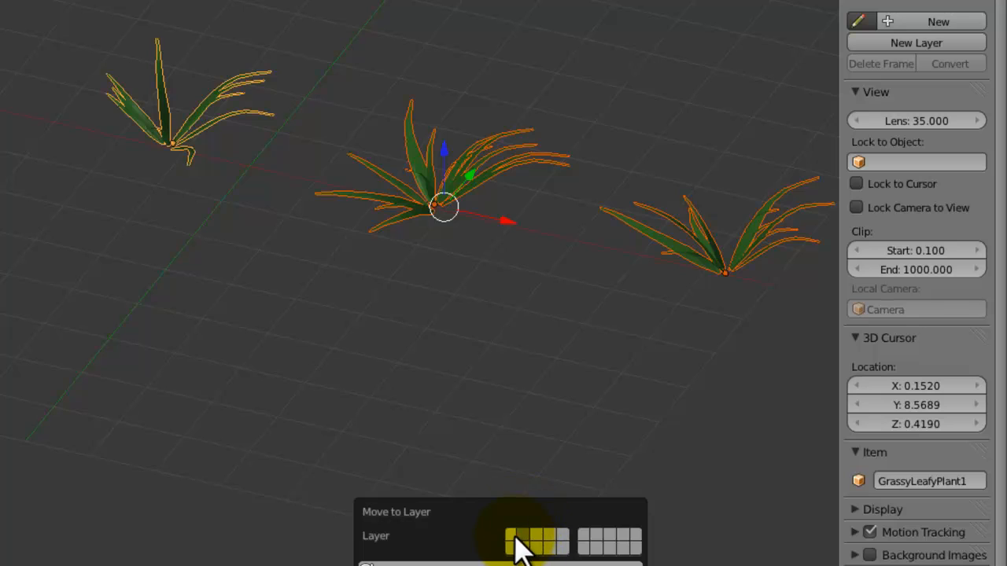
{"action": "left_click", "coordinate": [517, 546]}
{"action": "left_click", "coordinate": [256, 564]}
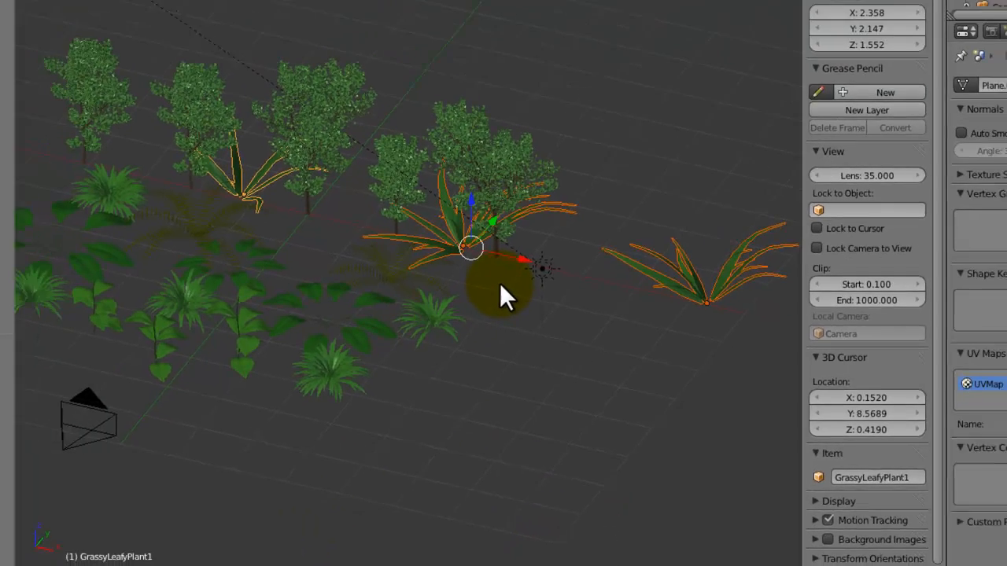
In top view, move the three selected grassy plants along Y towards the camera, about 5 units from the tree row
{"action": "key", "text": "KP_7"}
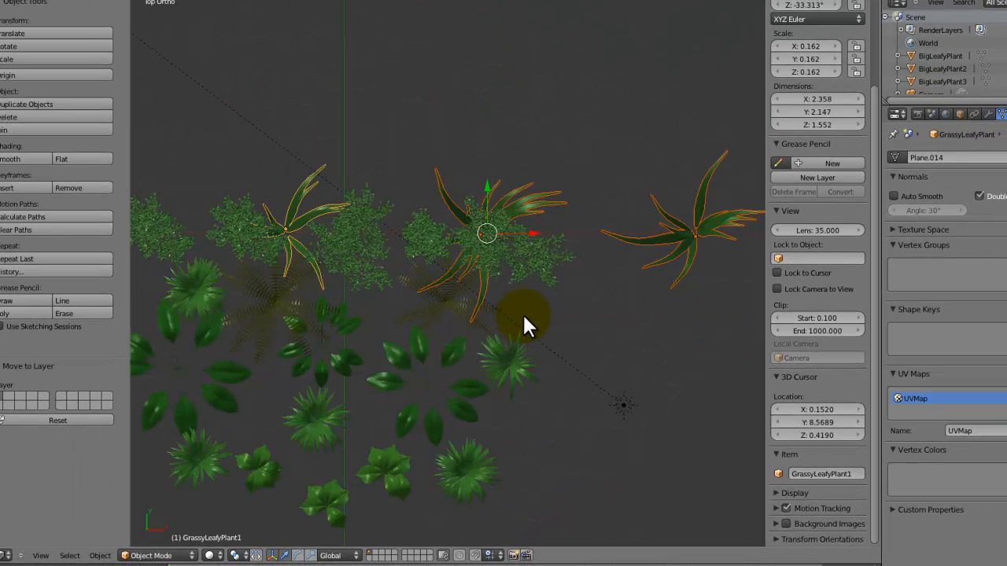
{"action": "scroll", "coordinate": [511, 316], "scroll_direction": "down", "scroll_amount": 2}
{"action": "key", "text": "g"}
{"action": "key", "text": "y"}
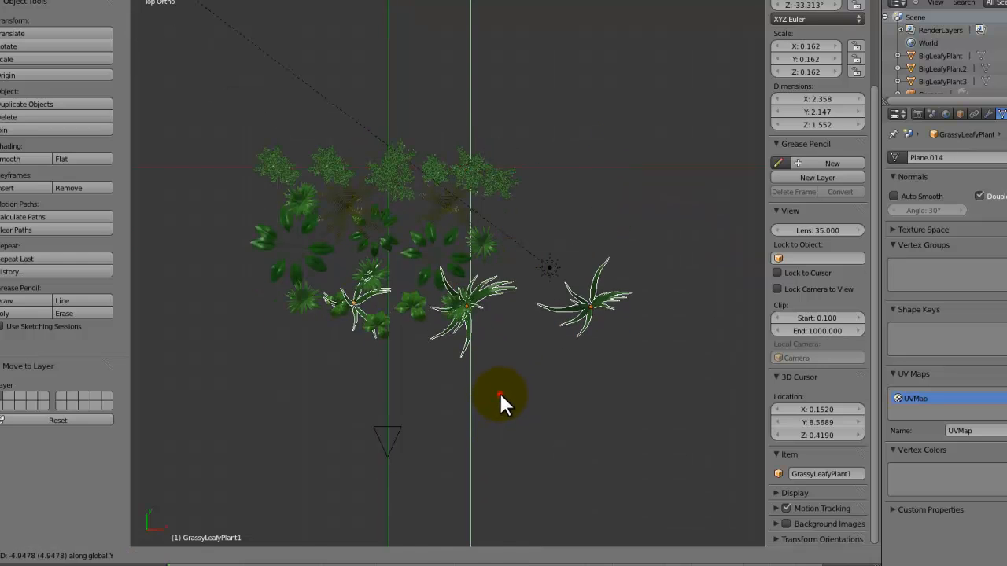
{"action": "left_click", "coordinate": [499, 393]}
{"action": "key", "text": "g"}
{"action": "key", "text": "y"}
{"action": "left_click", "coordinate": [538, 385]}
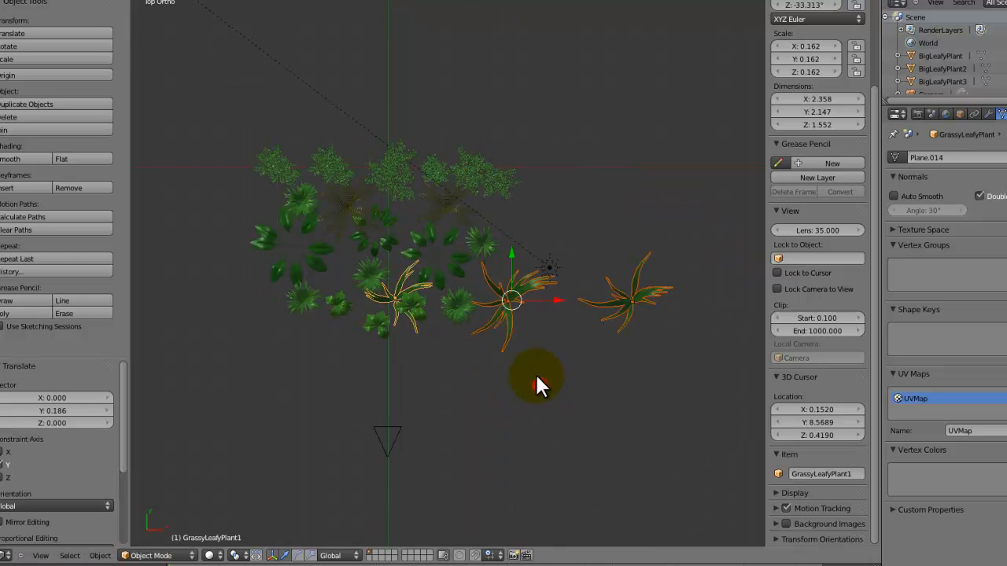
Place GrassyLeafyPlant1 in front of the existing plants on the camera's left side and rotate it about 51 degrees
{"action": "right_click", "coordinate": [393, 288]}
{"action": "key", "text": "g"}
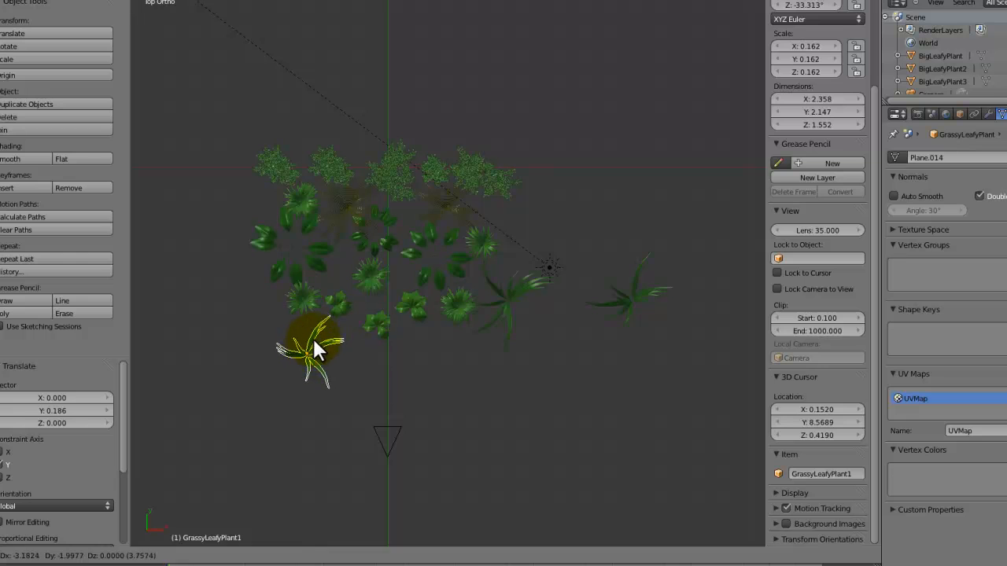
{"action": "left_click", "coordinate": [316, 335]}
{"action": "key", "text": "r"}
{"action": "left_click", "coordinate": [356, 404]}
{"action": "key", "text": "g"}
{"action": "left_click", "coordinate": [371, 399]}
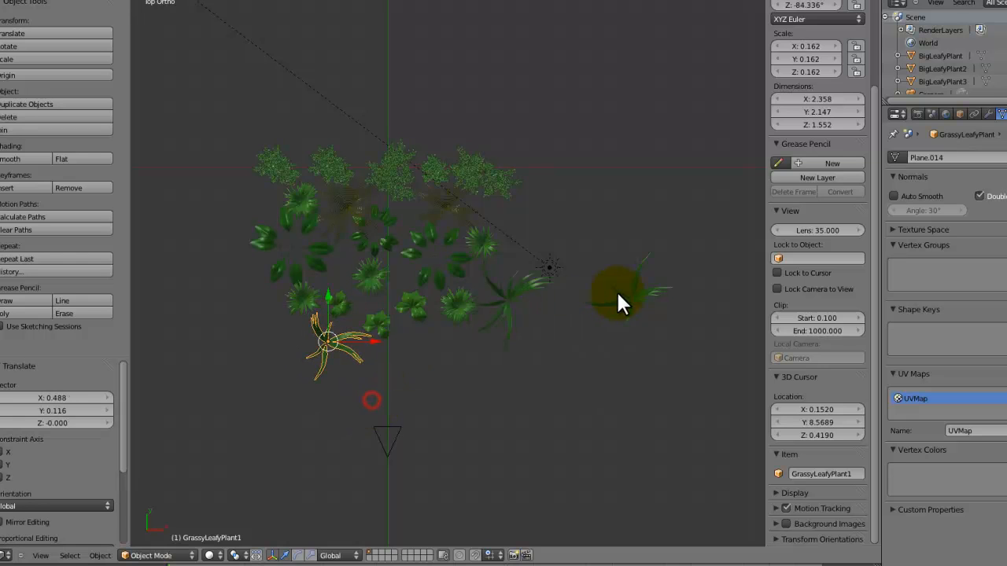
Place GrassyLeafyPlant3 in front of the existing plants just right of the camera, and rotate it about 60 degrees
{"action": "right_click", "coordinate": [618, 297]}
{"action": "key", "text": "g"}
{"action": "left_click", "coordinate": [427, 354]}
{"action": "key", "text": "r"}
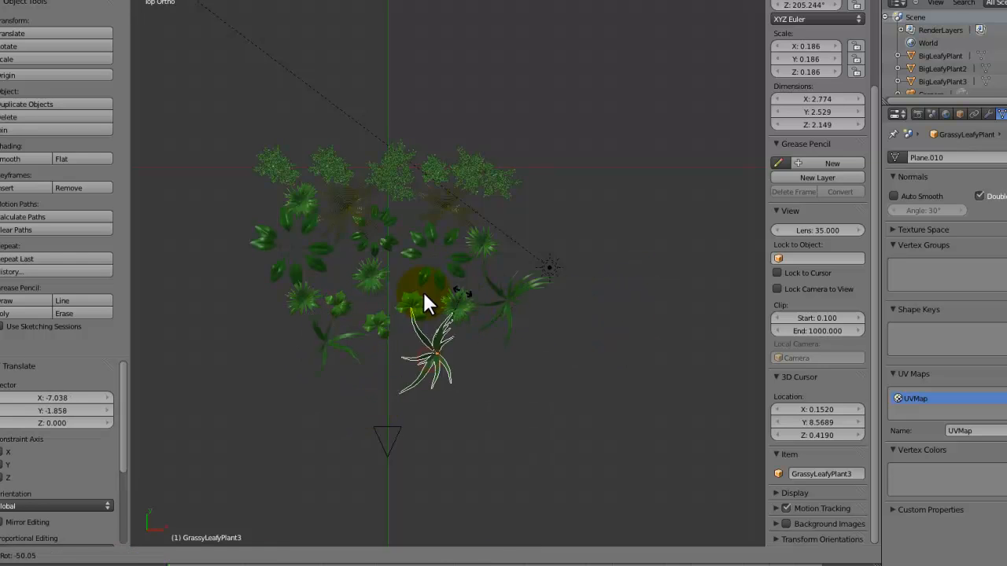
{"action": "left_click", "coordinate": [396, 305]}
{"action": "key", "text": "g"}
{"action": "left_click", "coordinate": [395, 304]}
In front view, scale GrassyLeafyPlant3 down by a factor of about 0.515 and lower it slightly along Z to ground level
{"action": "key", "text": "KP_0"}
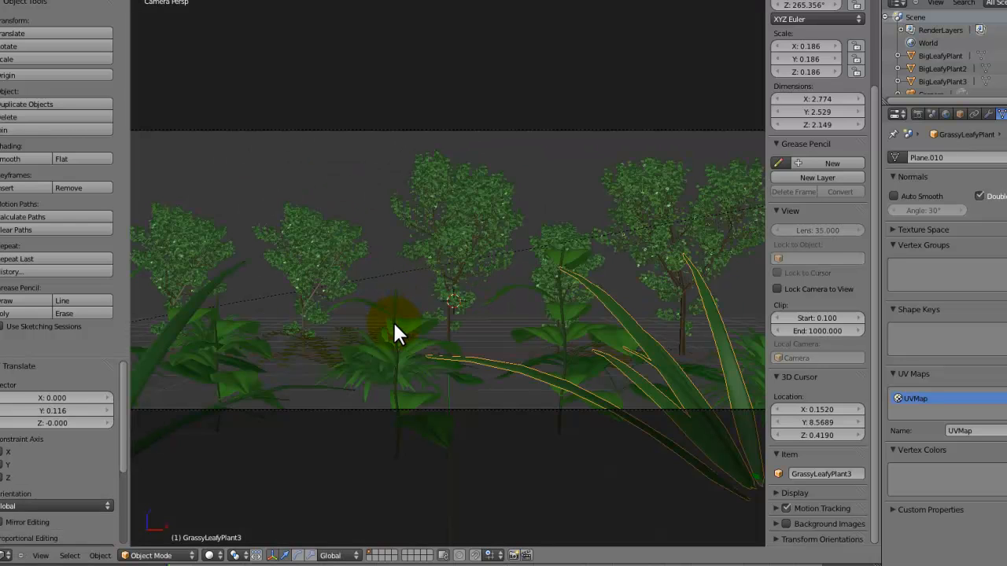
{"action": "key", "text": "KP_1"}
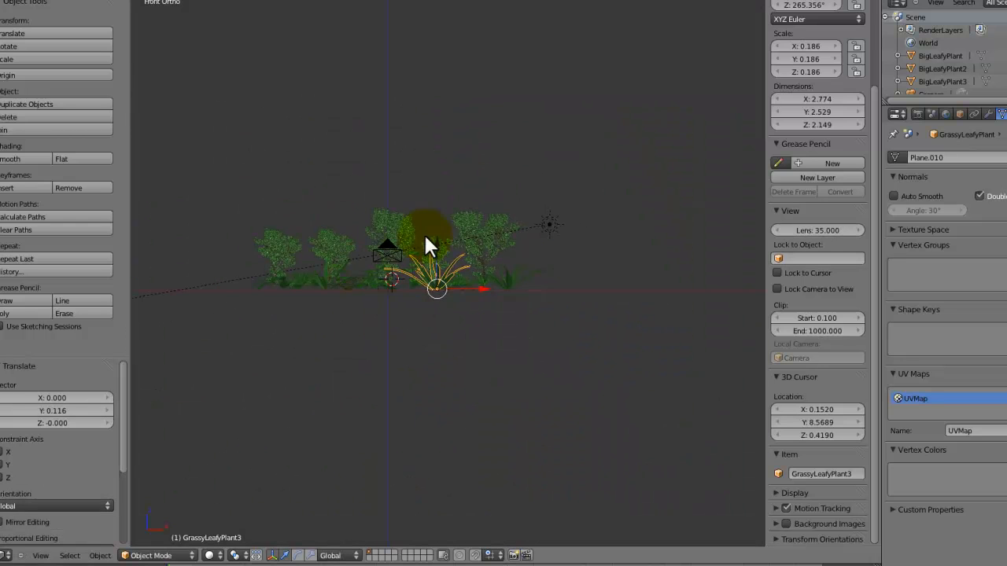
{"action": "scroll", "coordinate": [540, 257], "scroll_direction": "up", "scroll_amount": 2}
{"action": "key", "text": "s"}
{"action": "left_click", "coordinate": [500, 341]}
{"action": "key", "text": "g"}
{"action": "key", "text": "z"}
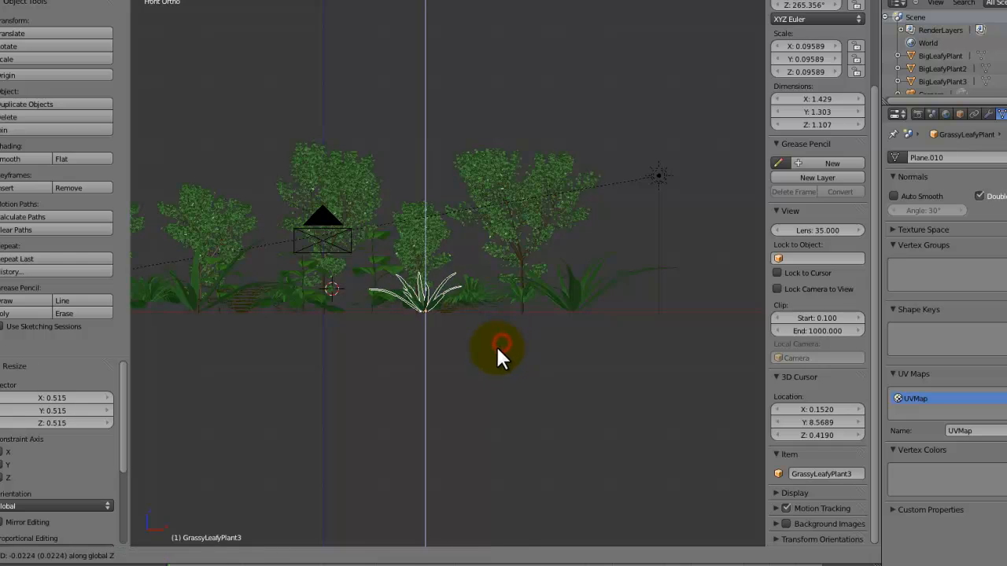
{"action": "left_click", "coordinate": [496, 347]}
Scale GrassyLeafyPlant2 down to about 0.083 and lower it about 0.067 units along Z to ground level
{"action": "scroll", "coordinate": [588, 284], "scroll_direction": "up", "scroll_amount": 1}
{"action": "right_click", "coordinate": [588, 283]}
{"action": "key", "text": "s"}
{"action": "left_click", "coordinate": [601, 305]}
{"action": "key", "text": "g"}
{"action": "key", "text": "z"}
{"action": "left_click", "coordinate": [600, 309]}
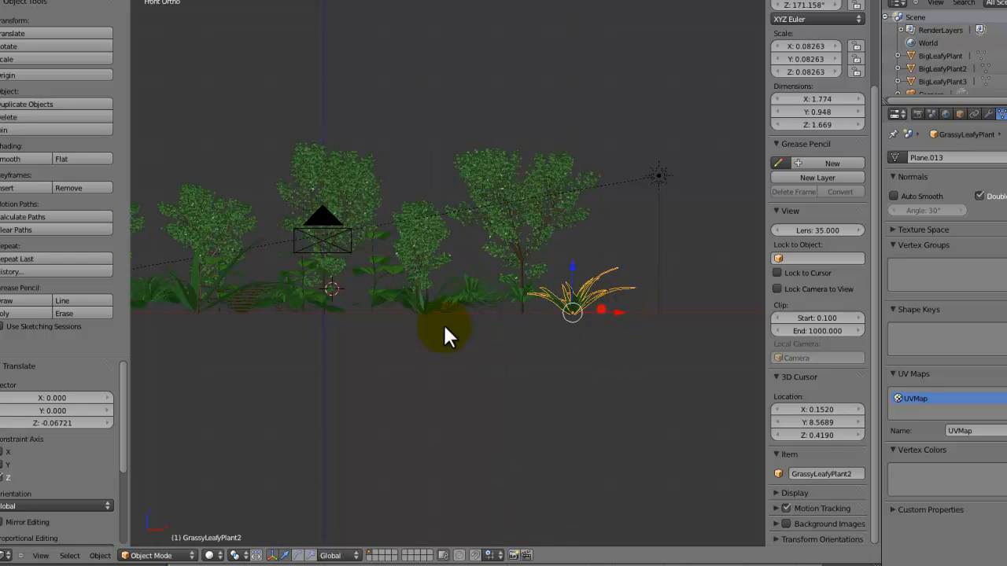
Scale GrassyLeafyPlant1 down by a factor of about 0.675 and lower it about 0.034 units along Z to ground level
{"action": "middle_click_drag", "start_coordinate": [193, 321], "coordinate": [304, 322], "text": "shift"}
{"action": "right_click", "coordinate": [303, 319]}
{"action": "key", "text": "s"}
{"action": "left_click", "coordinate": [386, 351]}
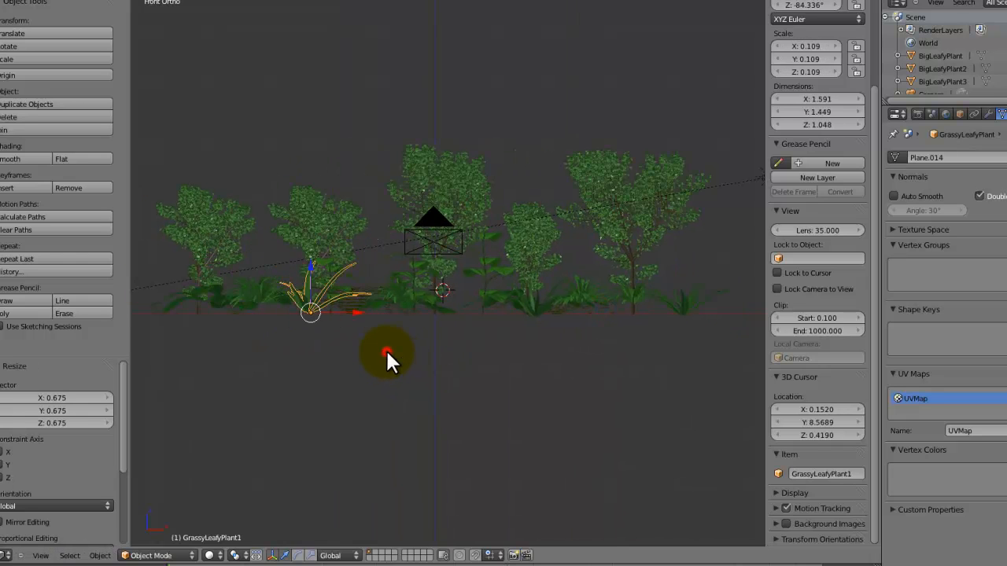
{"action": "key", "text": "g"}
{"action": "key", "text": "z"}
{"action": "left_click", "coordinate": [384, 350]}
{"action": "middle_click_drag", "start_coordinate": [400, 362], "coordinate": [381, 390]}
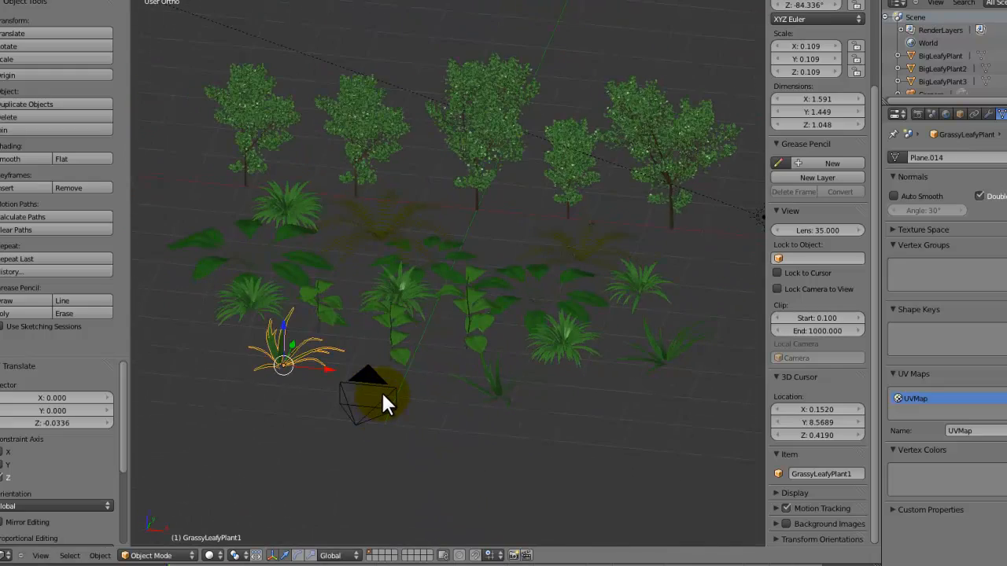
In camera view, reposition GrassyLeafyPlant1 along X and Y so it stands inside the frame, left of centre in the foreground
{"action": "key", "text": "KP_0"}
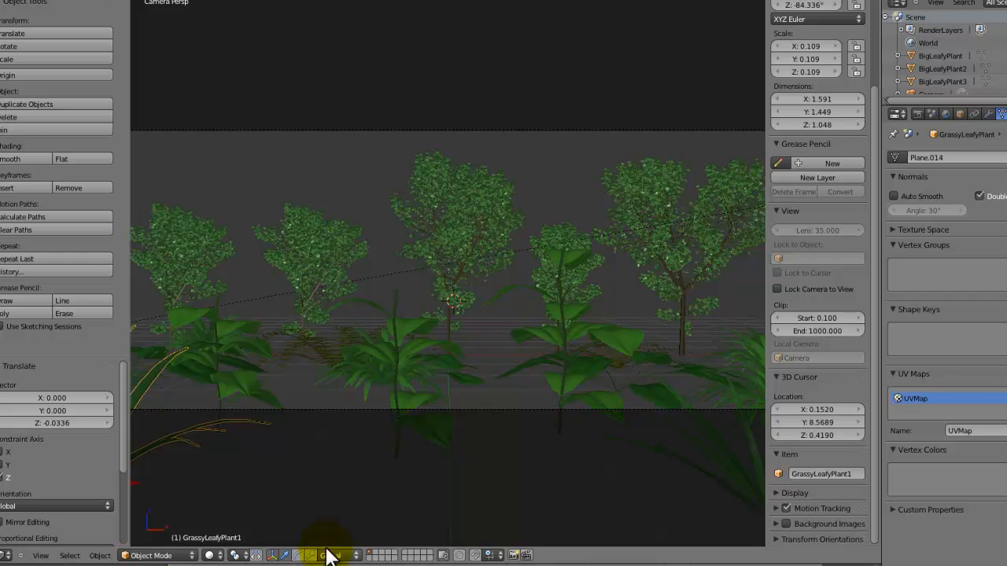
{"action": "scroll", "coordinate": [316, 321], "scroll_direction": "down", "scroll_amount": 2}
{"action": "key", "text": "g"}
{"action": "key", "text": "x"}
{"action": "left_click", "coordinate": [435, 316]}
{"action": "key", "text": "g"}
{"action": "key", "text": "y"}
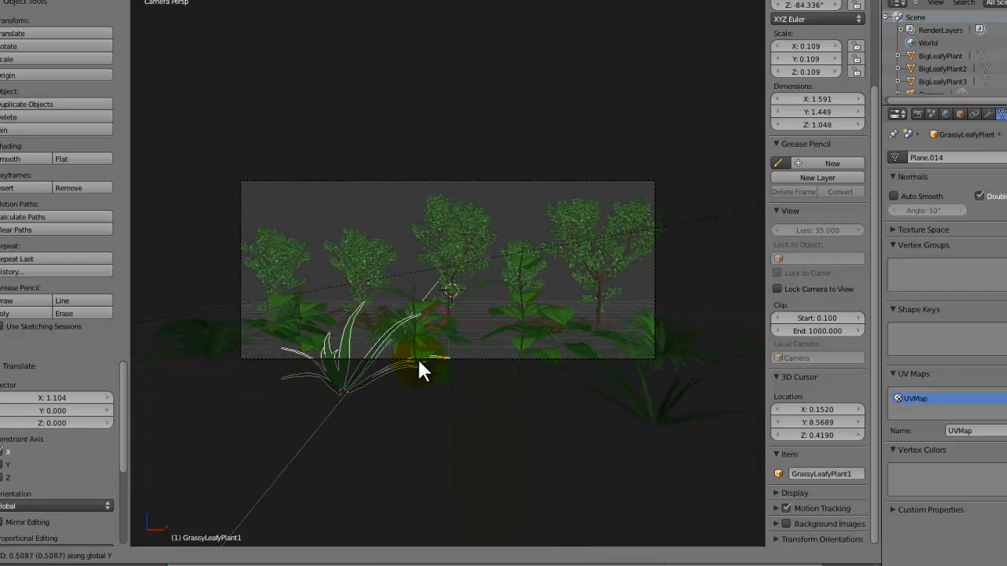
{"action": "left_click", "coordinate": [399, 401]}
{"action": "key", "text": "g"}
{"action": "key", "text": "x"}
{"action": "left_click", "coordinate": [369, 404]}
{"action": "key", "text": "g"}
{"action": "key", "text": "y"}
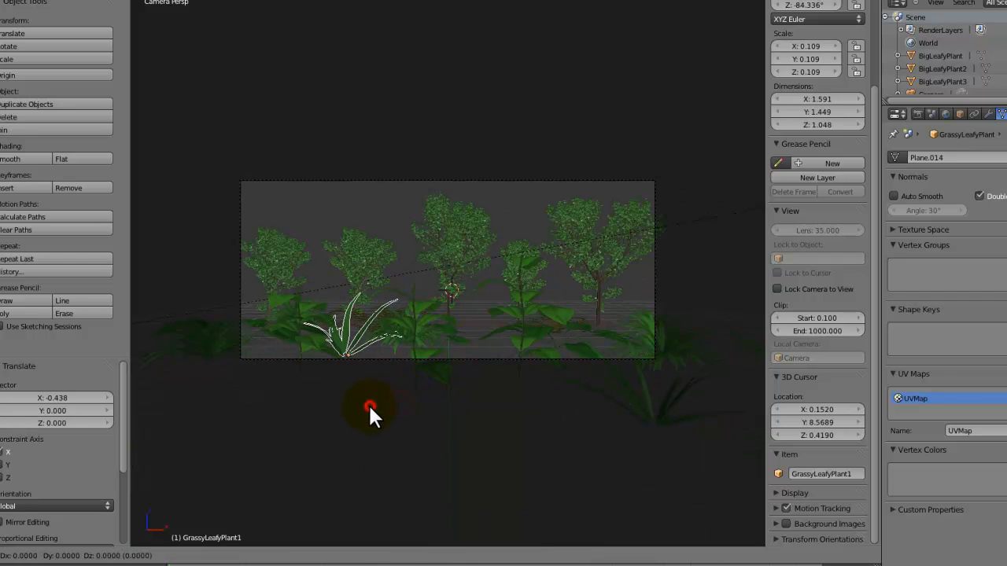
{"action": "left_click", "coordinate": [354, 425]}
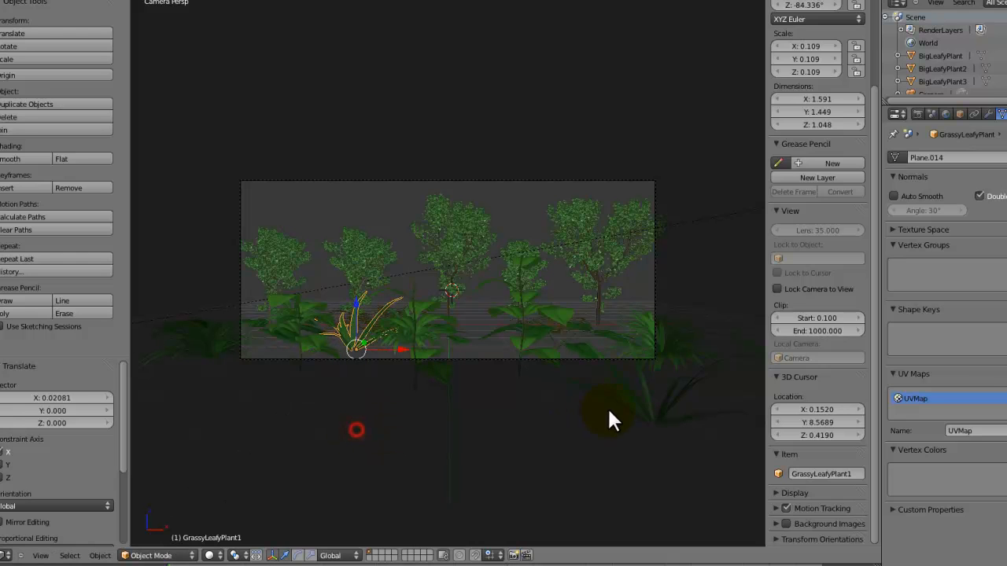
Move GrassyLeafyPlant3 back along Y and inward along X so it stands in the camera frame's foreground, just right of centre
{"action": "right_click", "coordinate": [649, 398]}
{"action": "key", "text": "g"}
{"action": "key", "text": "y"}
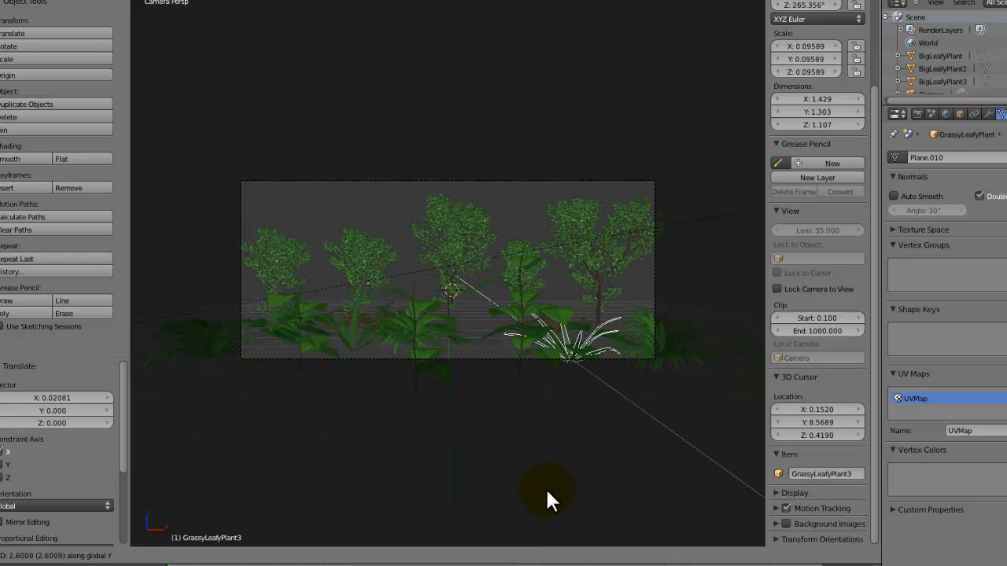
{"action": "left_click", "coordinate": [546, 490]}
{"action": "key", "text": "g"}
{"action": "key", "text": "x"}
{"action": "left_click", "coordinate": [457, 497]}
{"action": "key", "text": "g"}
{"action": "key", "text": "y"}
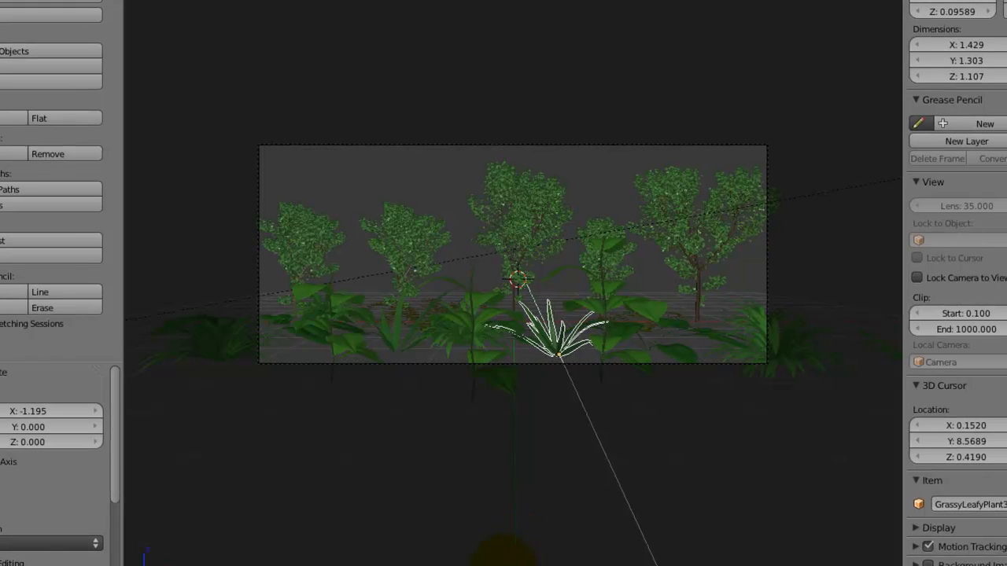
{"action": "left_click", "coordinate": [556, 525]}
Move GrassyLeafyPlant2 inward along X and about 0.454 units along Y into the foreground right of centre, and save the file
{"action": "right_click", "coordinate": [879, 336]}
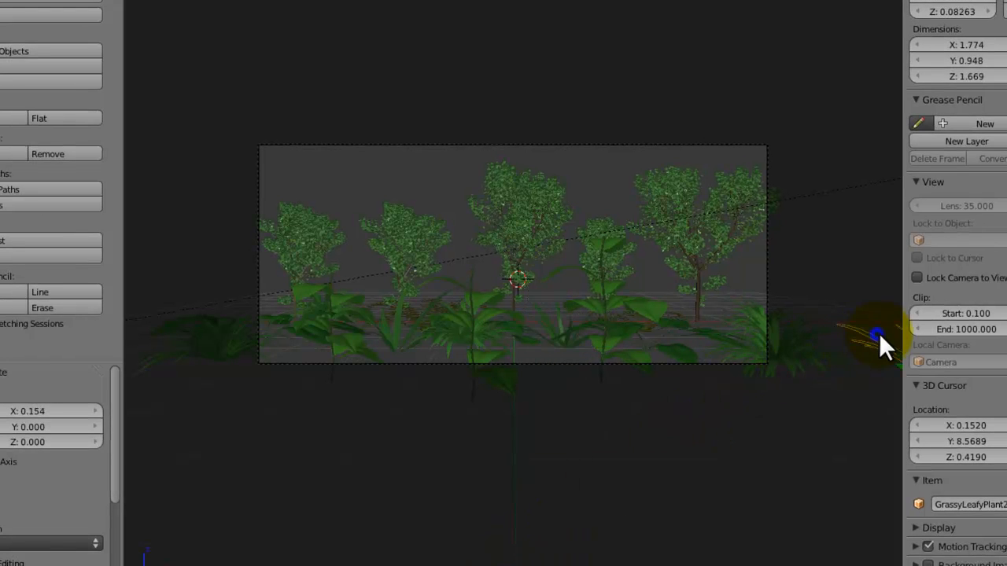
{"action": "key", "text": "g"}
{"action": "key", "text": "x"}
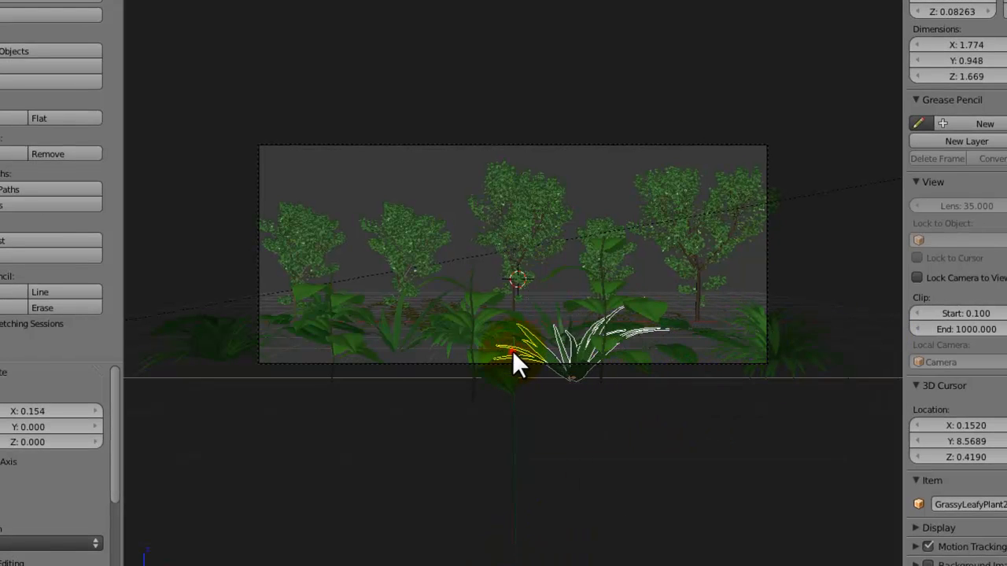
{"action": "left_click", "coordinate": [512, 350]}
{"action": "key", "text": "g"}
{"action": "key", "text": "y"}
{"action": "left_click", "coordinate": [505, 392]}
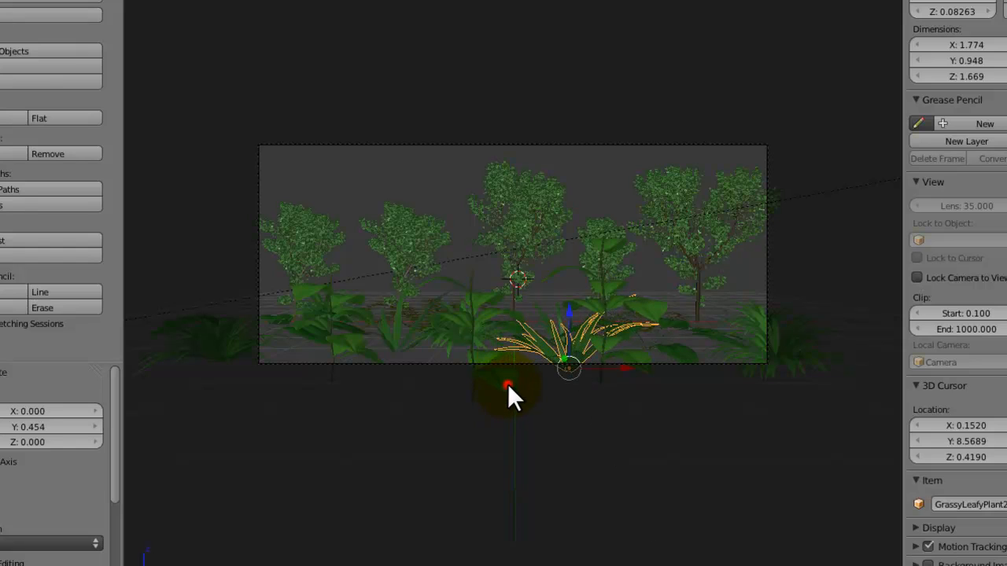
{"action": "key", "text": "ctrl+s"}
{"action": "left_click", "coordinate": [512, 384]}
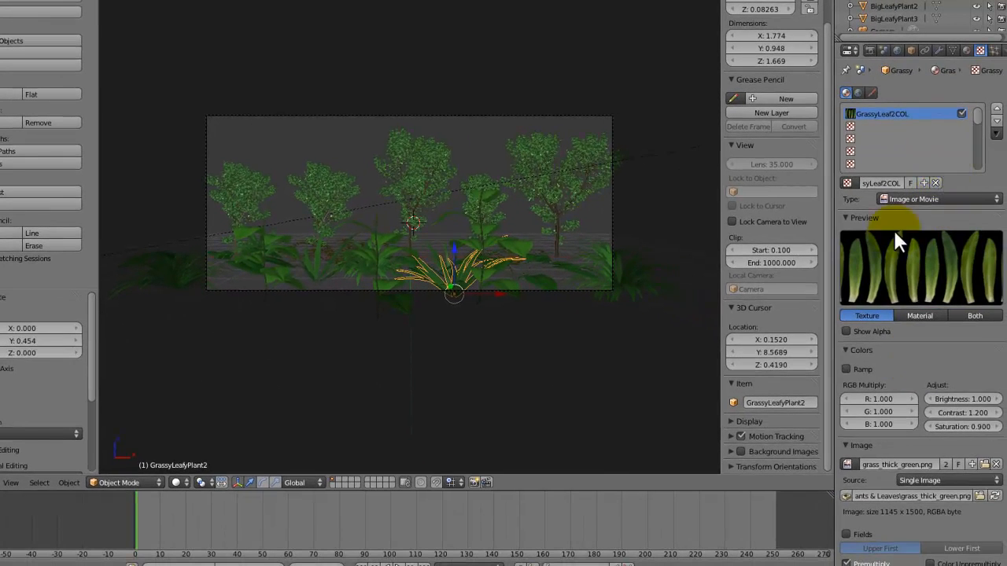
Compare the image texture, sampling and mapping settings of GrassyLeafyPlant2, GrassyPlant3 and GrassyLeafyPlant1
{"action": "scroll", "coordinate": [888, 372], "scroll_direction": "down", "scroll_amount": 5}
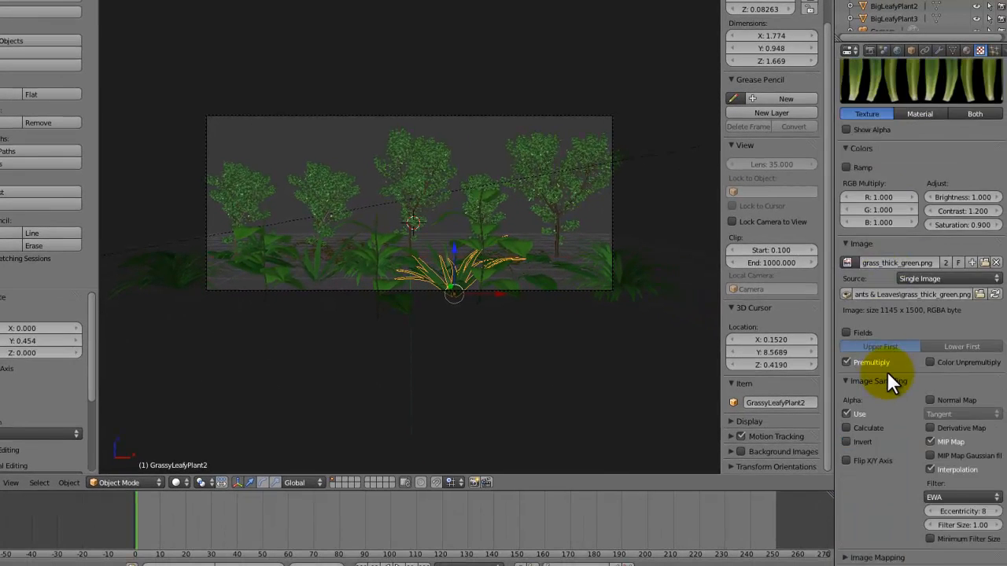
{"action": "scroll", "coordinate": [885, 381], "scroll_direction": "down", "scroll_amount": 6}
{"action": "scroll", "coordinate": [872, 397], "scroll_direction": "up", "scroll_amount": 2}
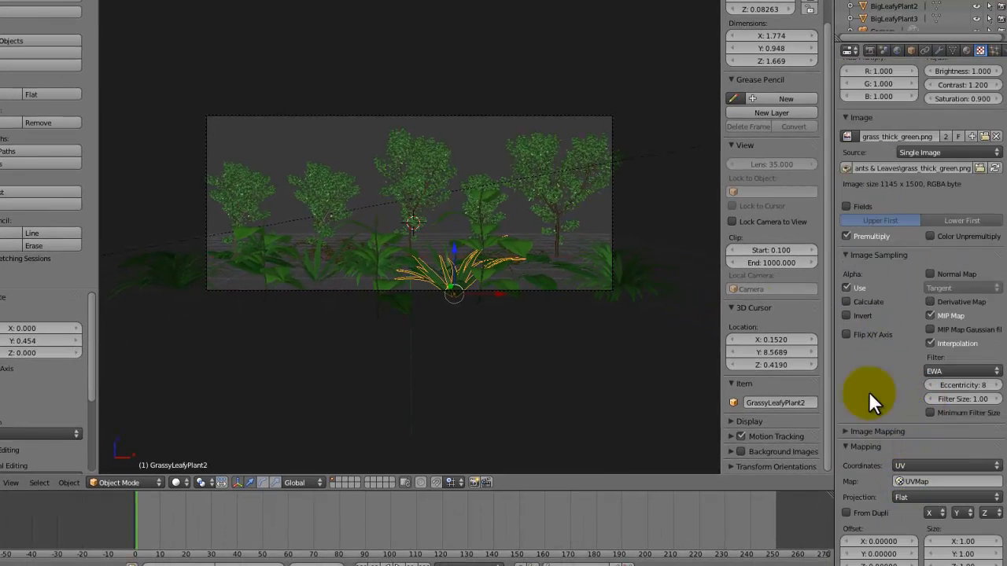
{"action": "right_click", "coordinate": [646, 273]}
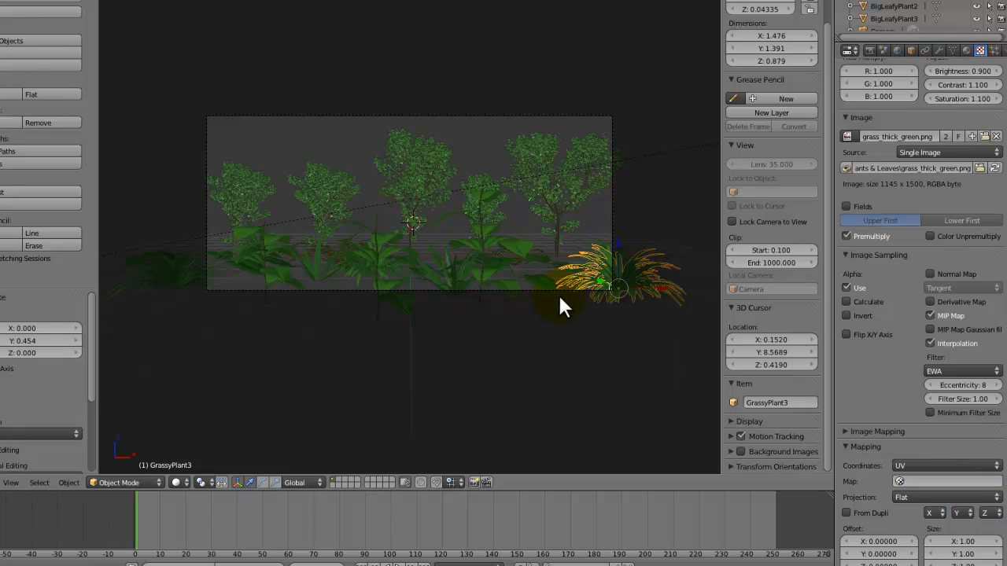
{"action": "right_click", "coordinate": [310, 273]}
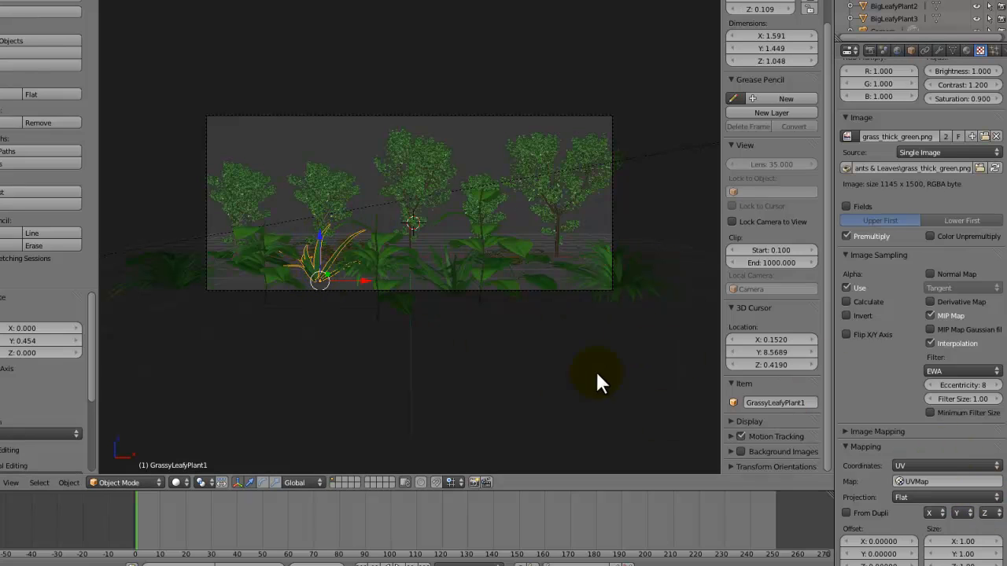
Save the file and render the camera view of the rainforest plants
{"action": "key", "text": "ctrl+s"}
{"action": "left_click", "coordinate": [531, 275]}
{"action": "key", "text": "F12"}
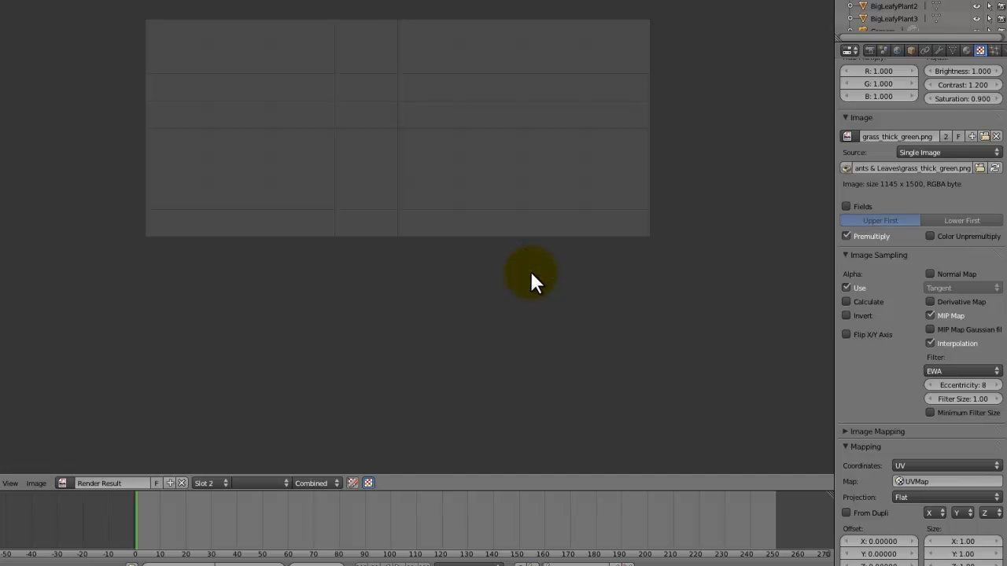
Examine the rendered trees and foreground plants, both close up and as a whole composition
{"action": "scroll", "coordinate": [574, 245], "scroll_direction": "up", "scroll_amount": 1}
{"action": "middle_click_drag", "start_coordinate": [573, 245], "coordinate": [580, 341]}
{"action": "scroll", "coordinate": [619, 357], "scroll_direction": "up", "scroll_amount": 1}
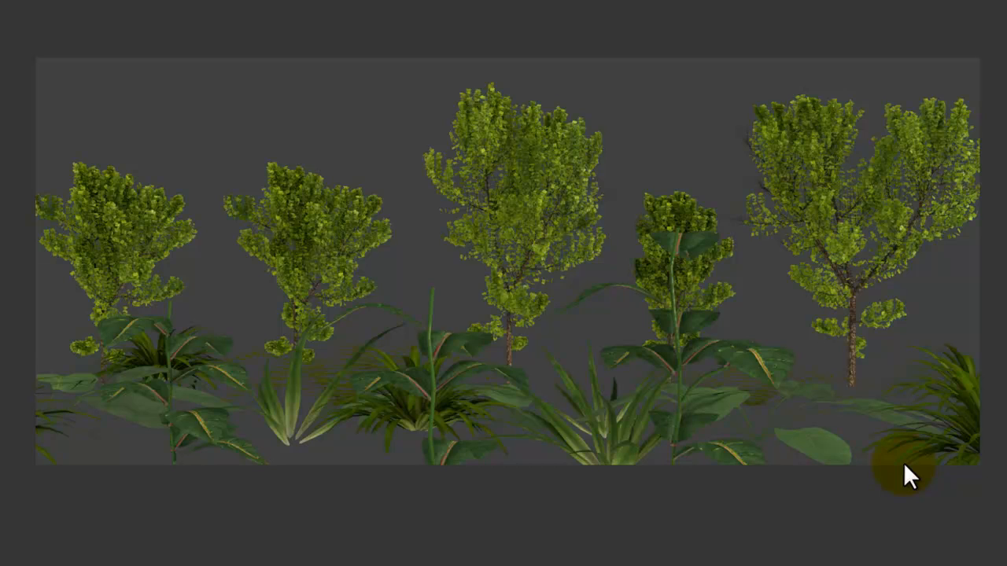
{"action": "left_click_drag", "start_coordinate": [903, 460], "coordinate": [935, 434]}
{"action": "scroll", "coordinate": [532, 263], "scroll_direction": "up", "scroll_amount": 3}
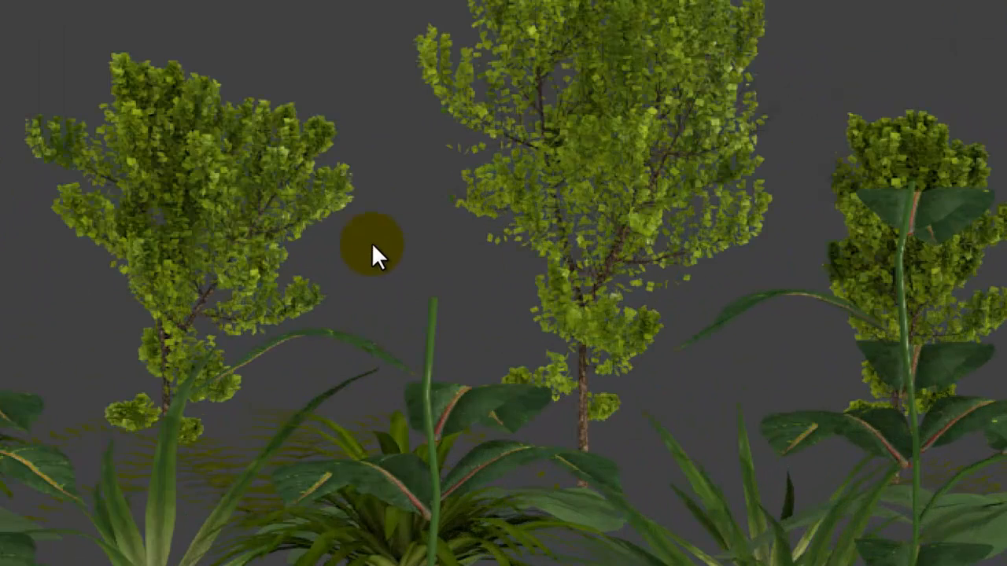
{"action": "scroll", "coordinate": [374, 250], "scroll_direction": "down", "scroll_amount": 4}
{"action": "left_click_drag", "start_coordinate": [691, 296], "coordinate": [661, 264]}
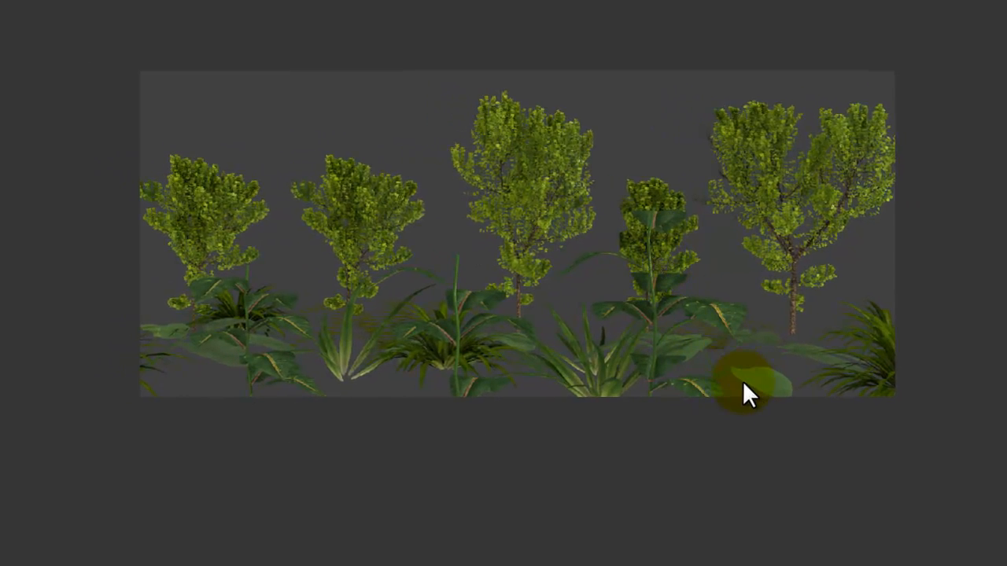